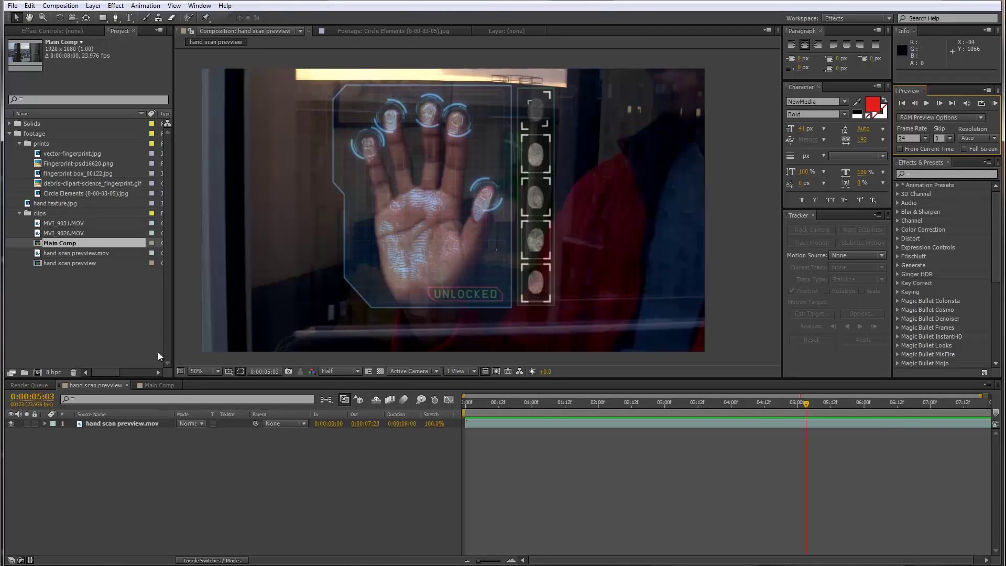
# Examine the hand footage in Main Comp, scrubbing through the second clip and inspecting the hand up close
pyautogui.click(157, 385)
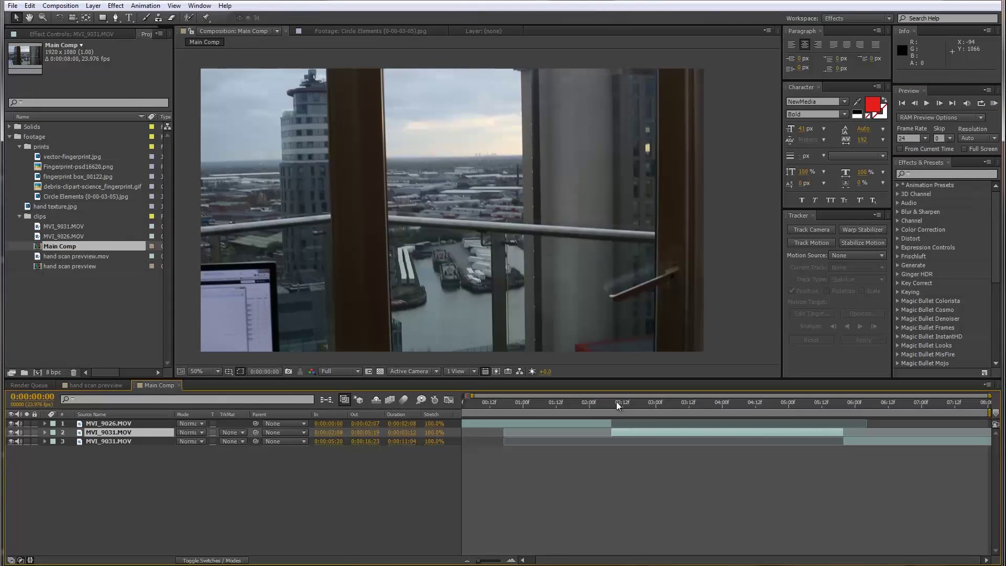
pyautogui.click(595, 402)
pyautogui.moveTo(483, 394); pyautogui.dragTo(655, 410)
pyautogui.click(494, 403)
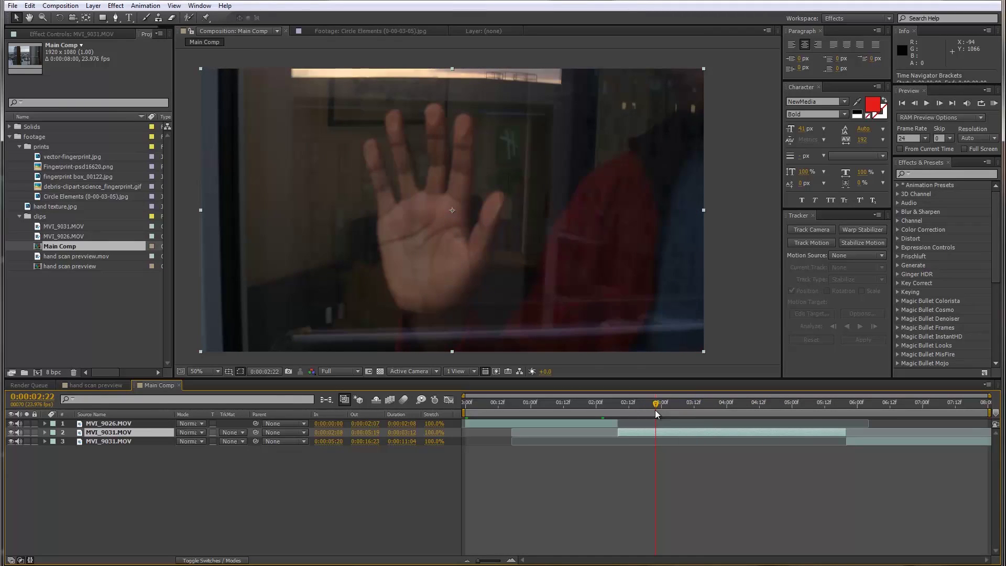
pyautogui.moveTo(655, 410); pyautogui.dragTo(749, 413)
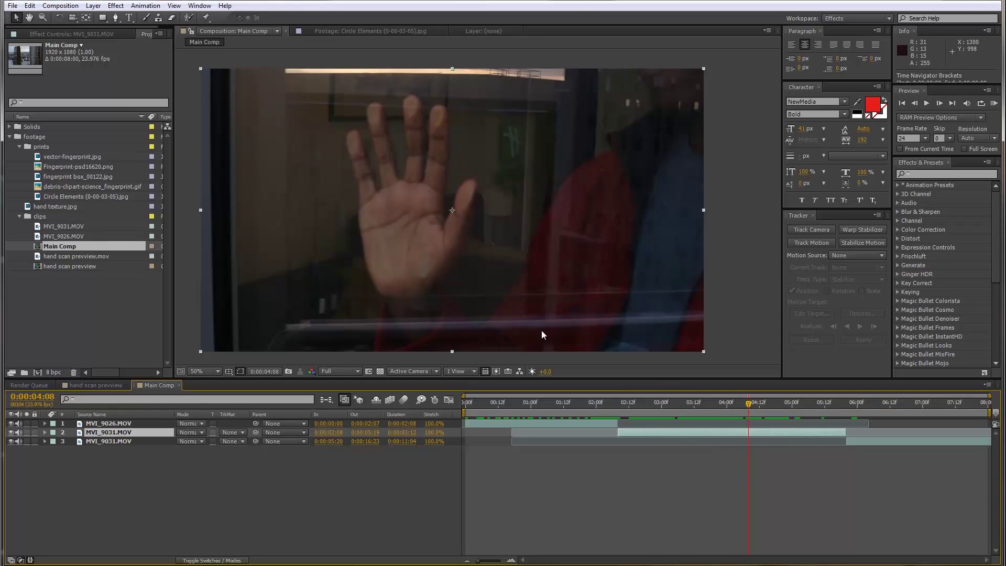
pyautogui.scroll(2, 407, 229)
pyautogui.moveTo(407, 229); pyautogui.dragTo(471, 256)
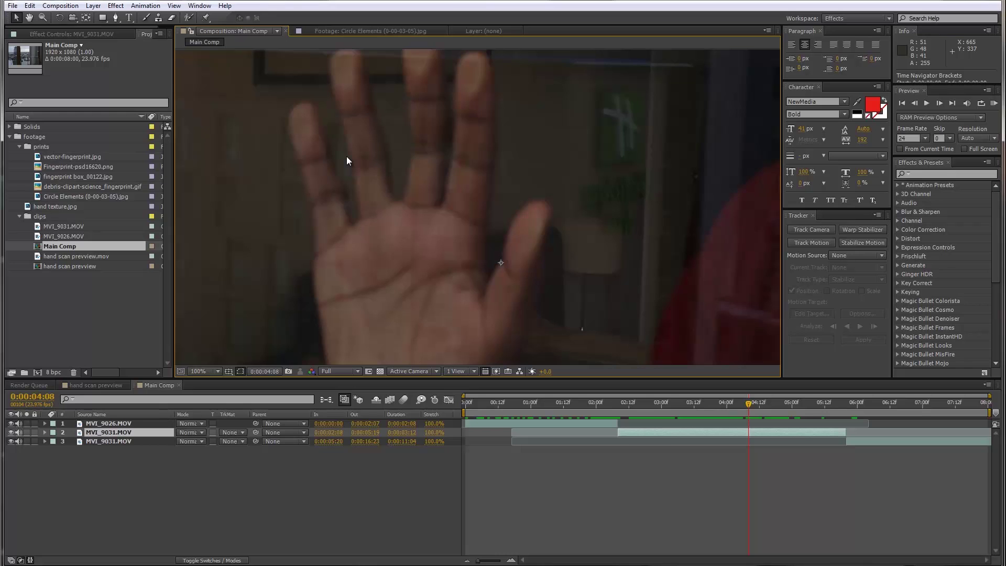
pyautogui.scroll(-2, 404, 306)
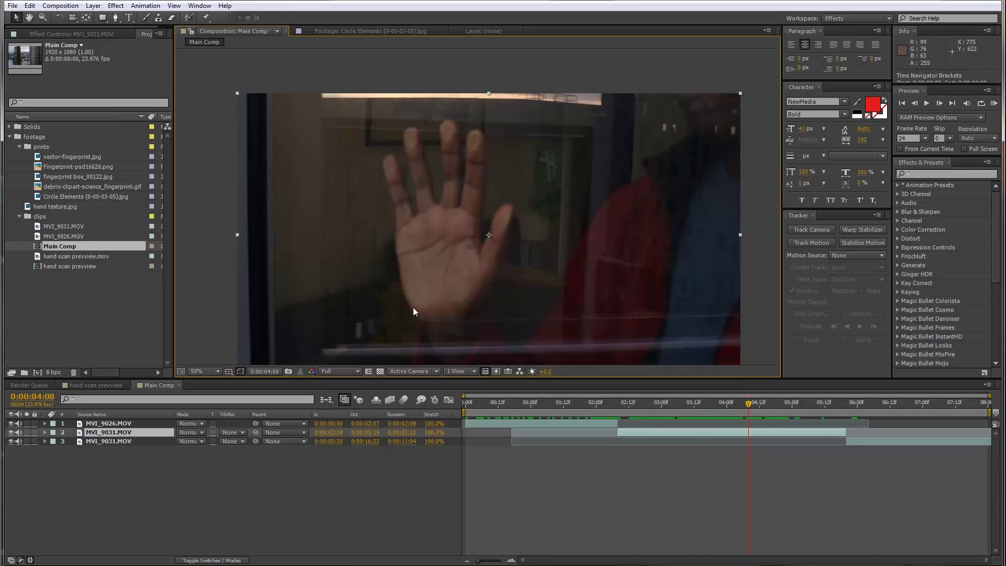
pyautogui.moveTo(413, 307)
pyautogui.mouseDown()
pyautogui.moveTo(423, 306)
pyautogui.moveTo(411, 284)
pyautogui.moveTo(406, 291)
pyautogui.mouseUp()
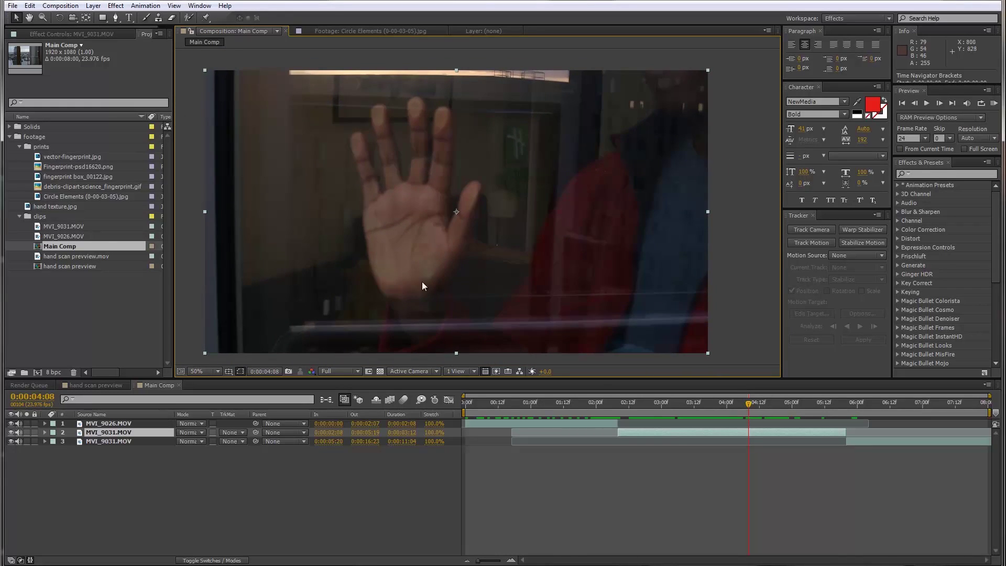
pyautogui.moveTo(684, 388); pyautogui.dragTo(675, 411)
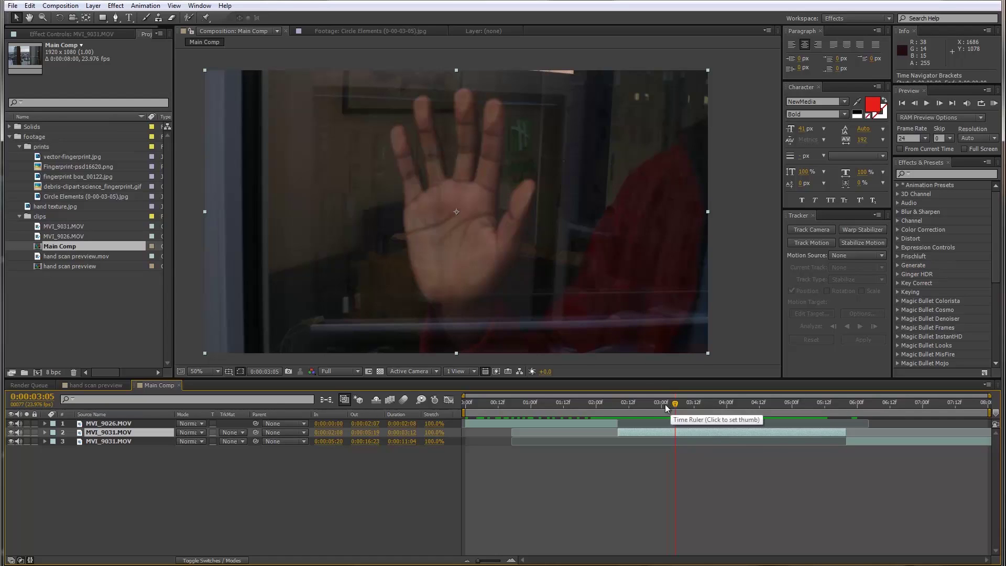
pyautogui.moveTo(665, 404); pyautogui.dragTo(698, 431)
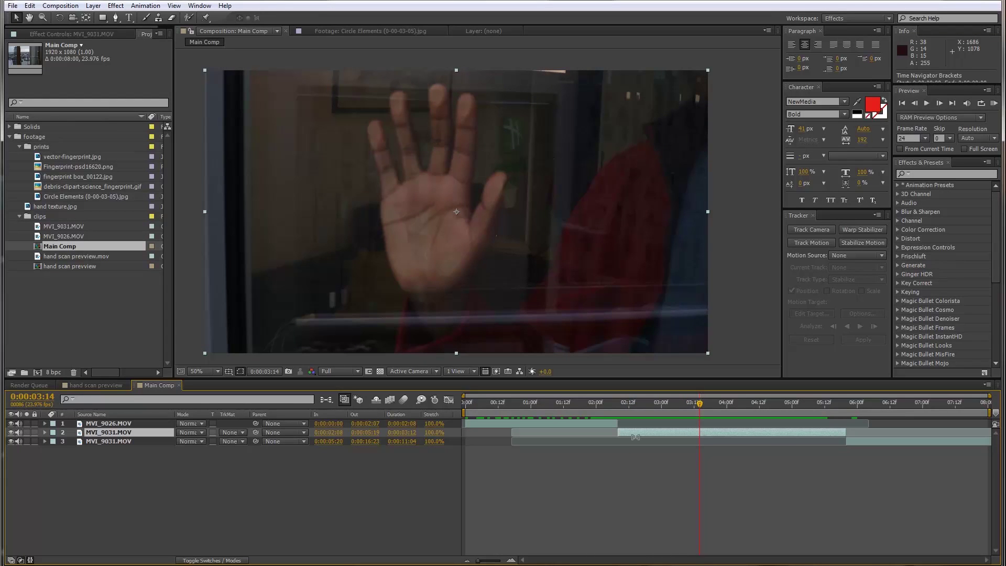
# Play a RAM preview of the hand scan preview composition, then return to Main Comp
pyautogui.click(111, 385)
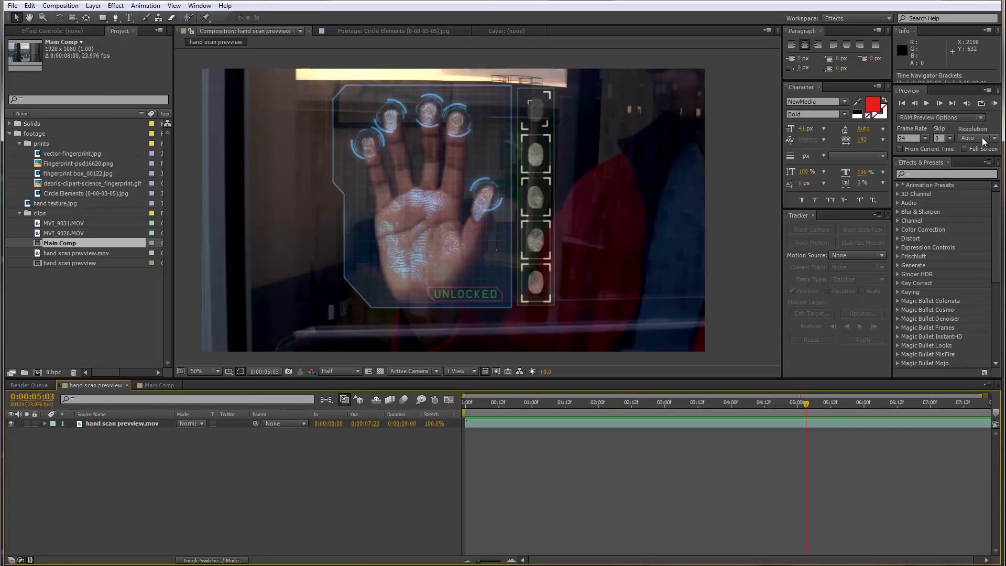
pyautogui.click(993, 103)
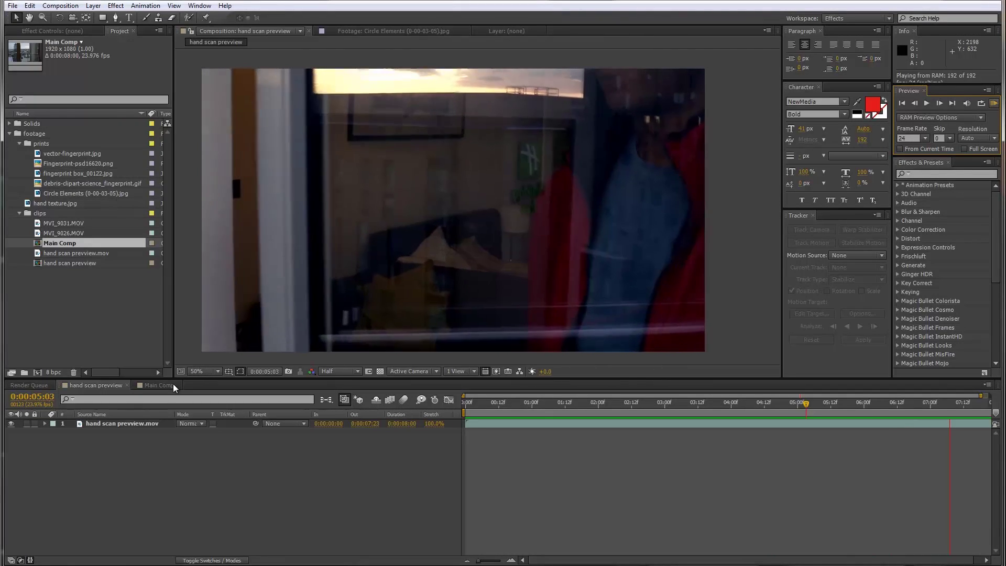
pyautogui.click(169, 386)
pyautogui.click(165, 386)
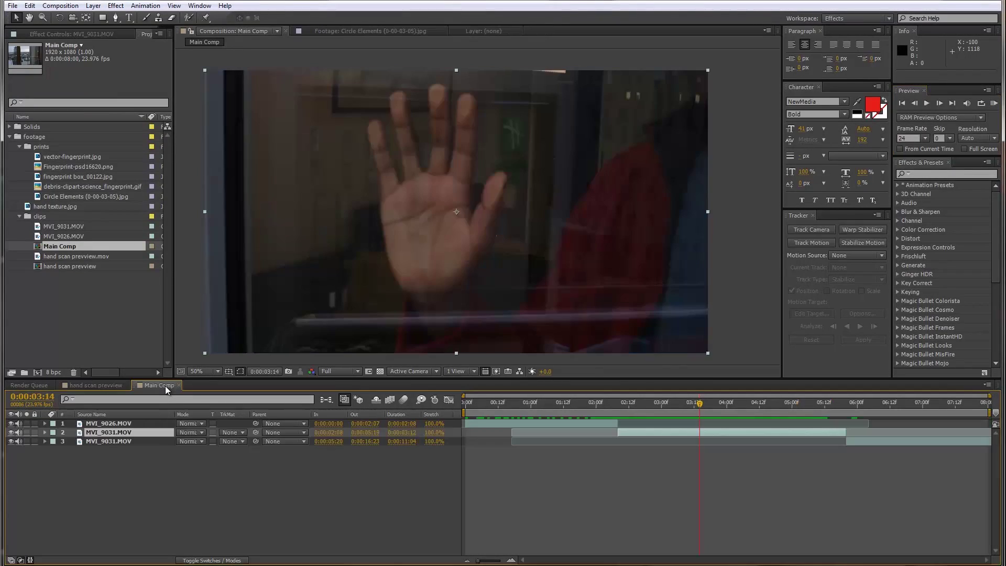
# Run Track Camera on the middle clip, the MVI_9031.MOV layer showing the hand
pyautogui.moveTo(652, 403); pyautogui.dragTo(697, 415)
pyautogui.moveTo(713, 417)
pyautogui.mouseDown()
pyautogui.moveTo(606, 407)
pyautogui.moveTo(756, 418)
pyautogui.moveTo(648, 414)
pyautogui.moveTo(716, 412)
pyautogui.mouseUp()
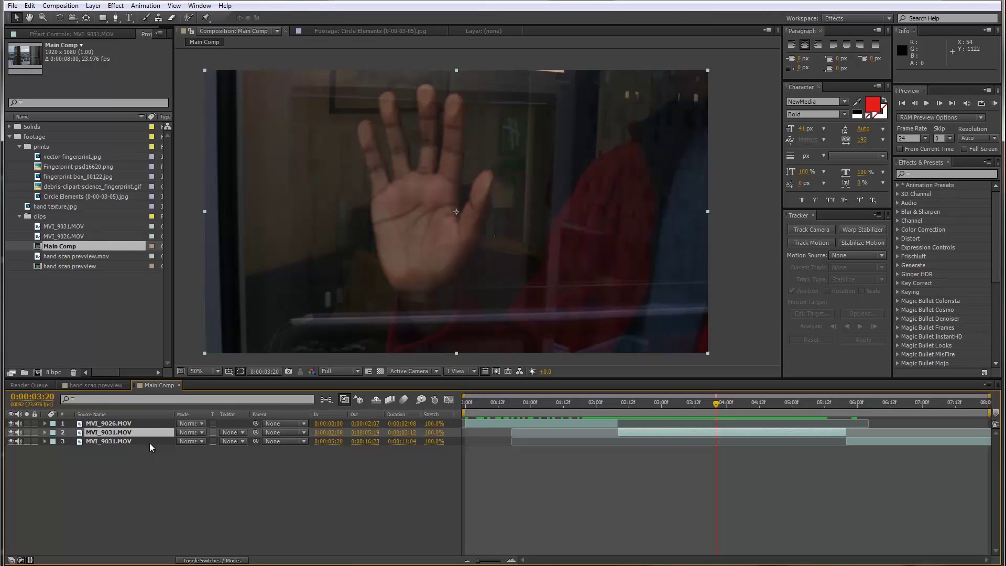
pyautogui.click(140, 432)
pyautogui.rightClick(131, 432)
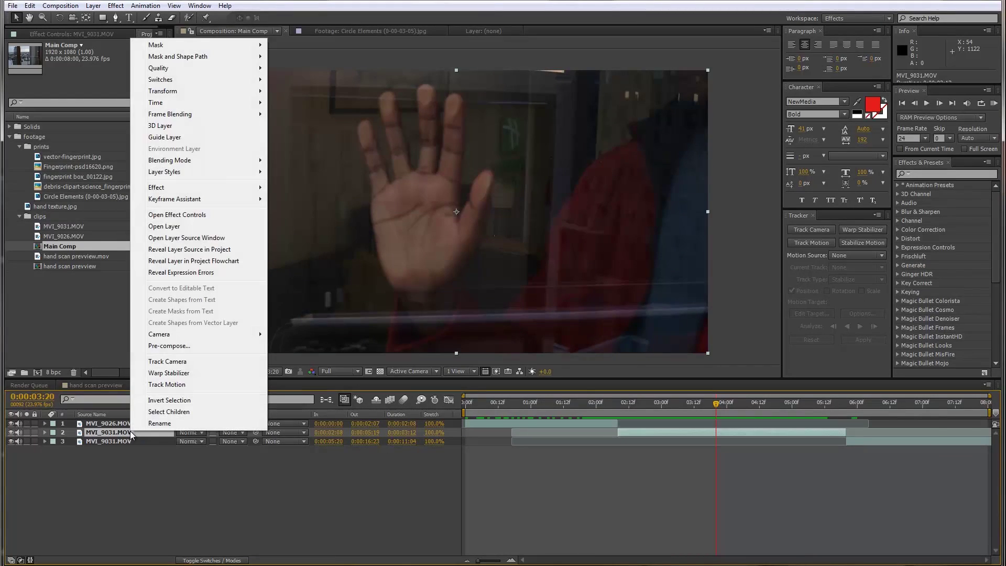
pyautogui.click(176, 361)
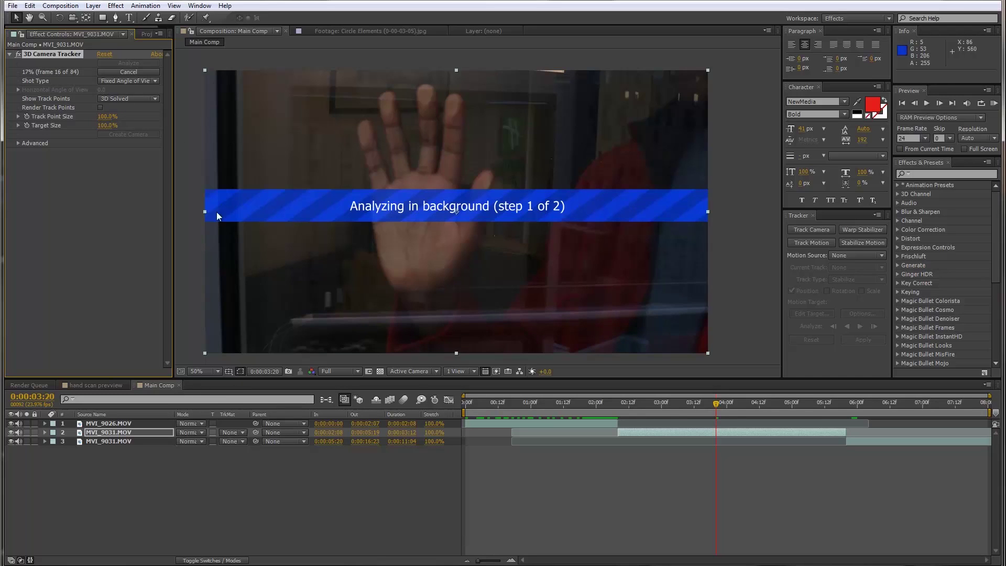
# Widen the Effect Controls and Project panel area and view the hand scan preview composition
pyautogui.moveTo(174, 179); pyautogui.dragTo(225, 184)
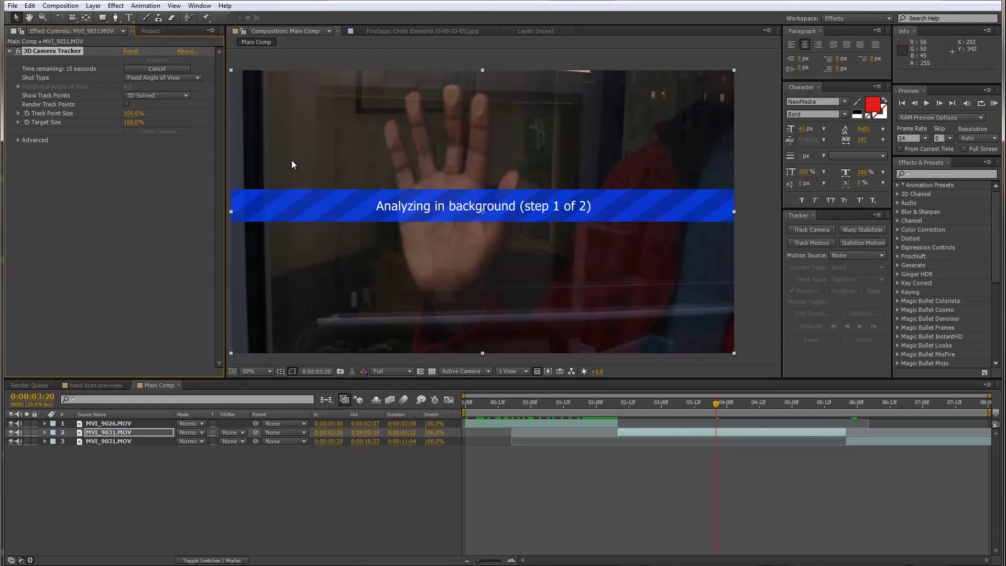
pyautogui.hotkey('ctrl', '0')
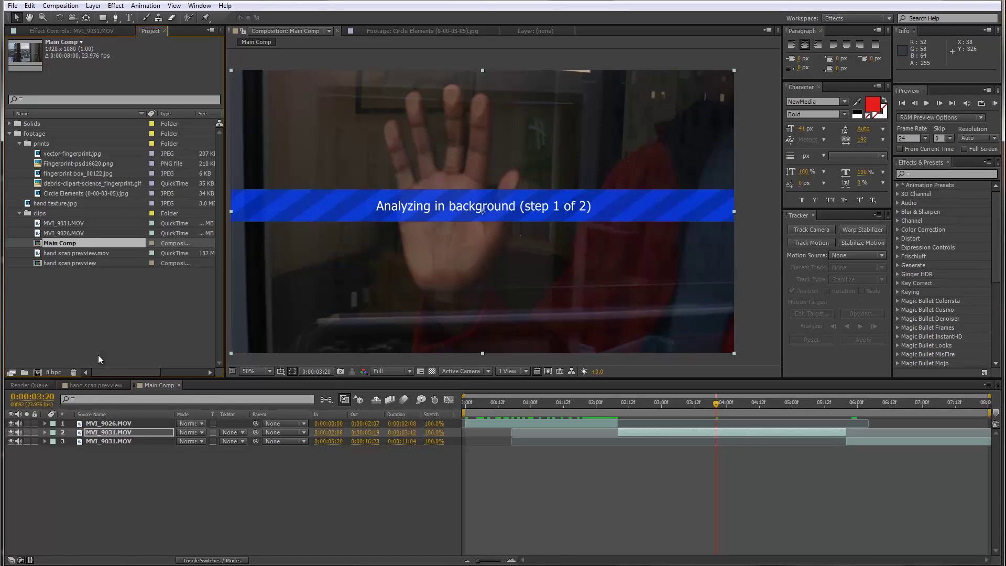
pyautogui.click(93, 385)
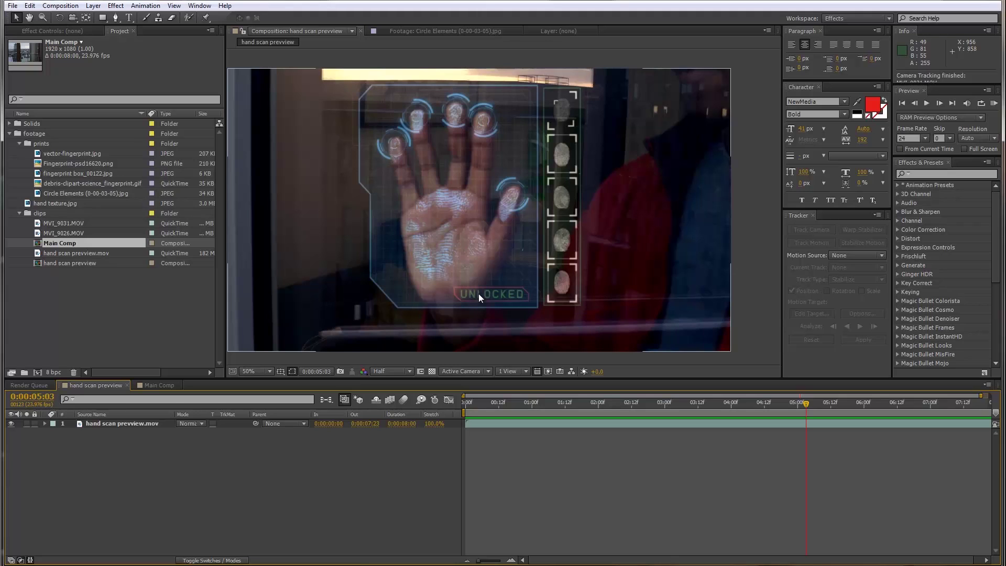
# In Main Comp at 0:00:04:14, create a null and camera from the track point at the base of the middle finger
pyautogui.click(165, 385)
pyautogui.moveTo(654, 410); pyautogui.dragTo(765, 408)
pyautogui.scroll(2, 392, 203)
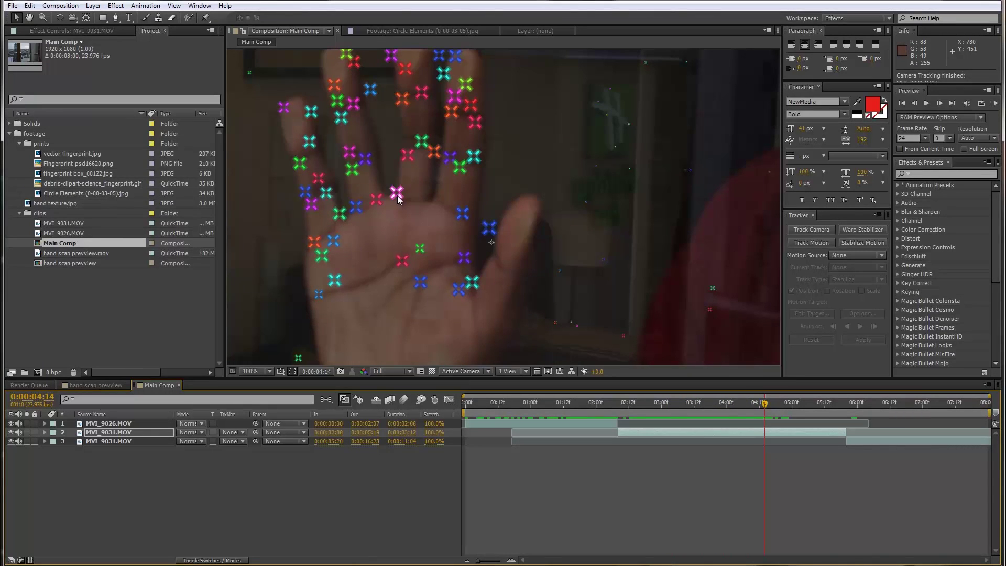
pyautogui.rightClick(397, 196)
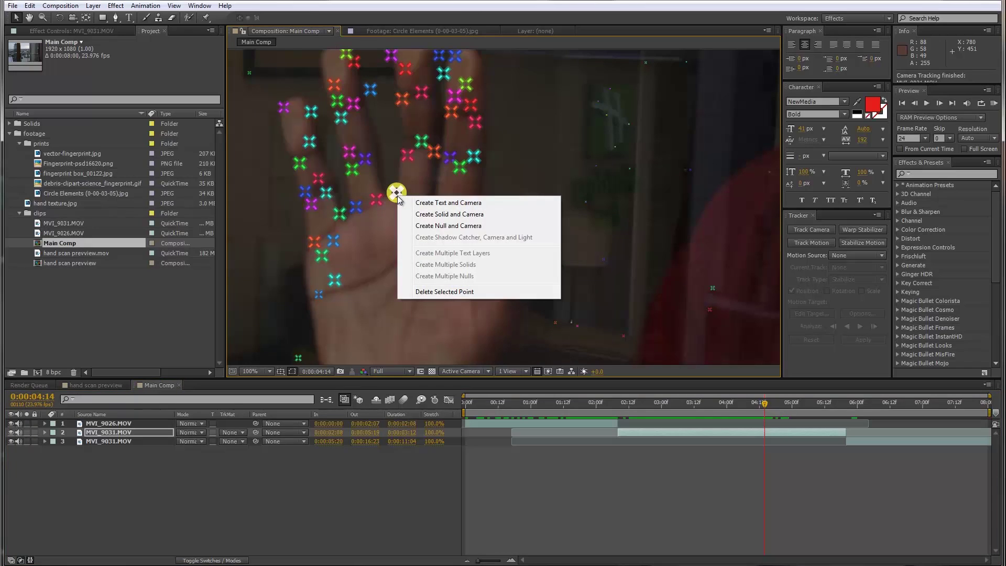
pyautogui.click(448, 231)
# Play the tracked shot and select Track Null 1 to check how it follows the hand
pyautogui.click(636, 408)
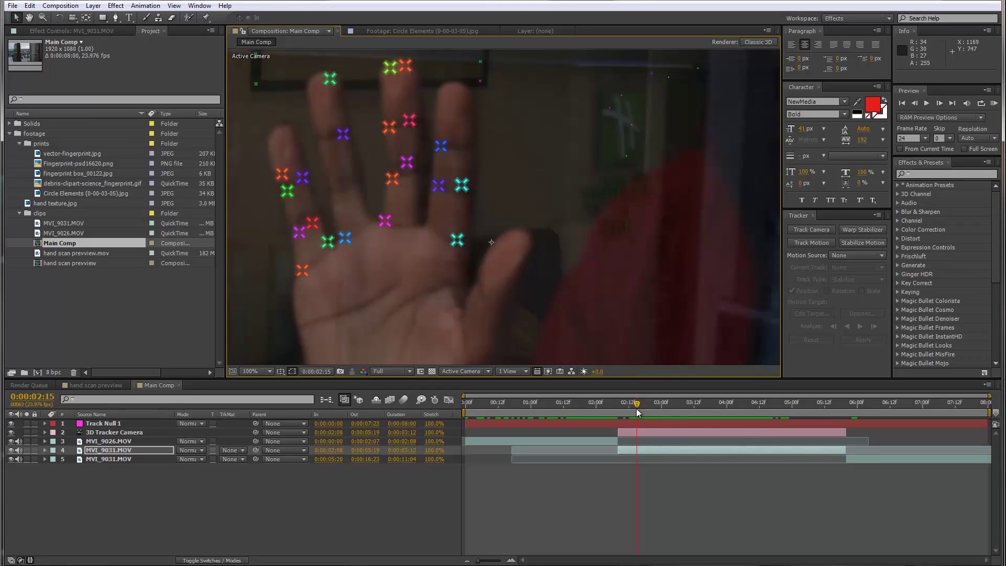
pyautogui.press('space')
pyautogui.click(139, 423)
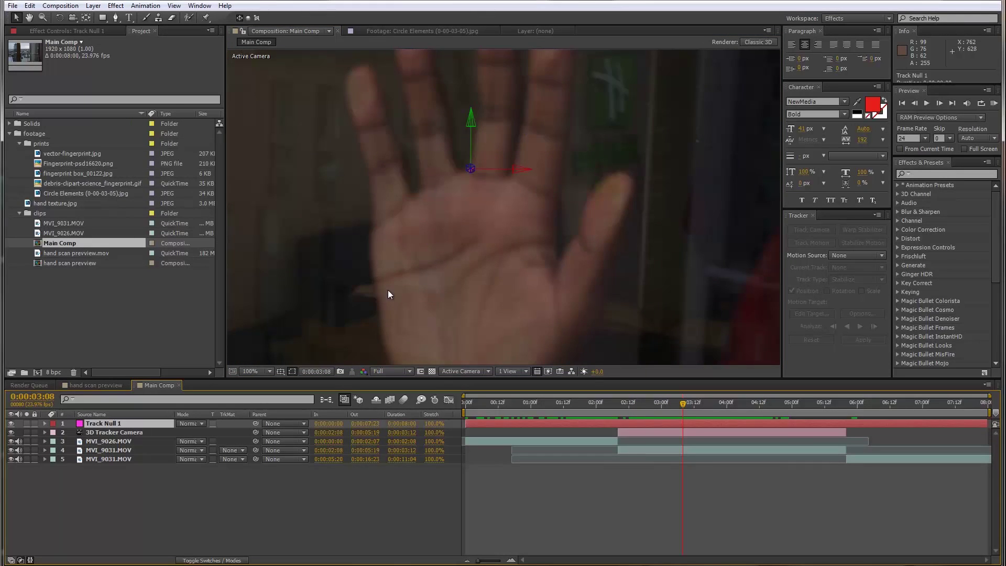
pyautogui.scroll(-1, 388, 290)
# At 0:00:03:00, duplicate the tracked MVI_9031.MOV layer and remove the 3D Camera Tracker effect from the copy
pyautogui.click(624, 411)
pyautogui.moveTo(624, 410); pyautogui.dragTo(660, 417)
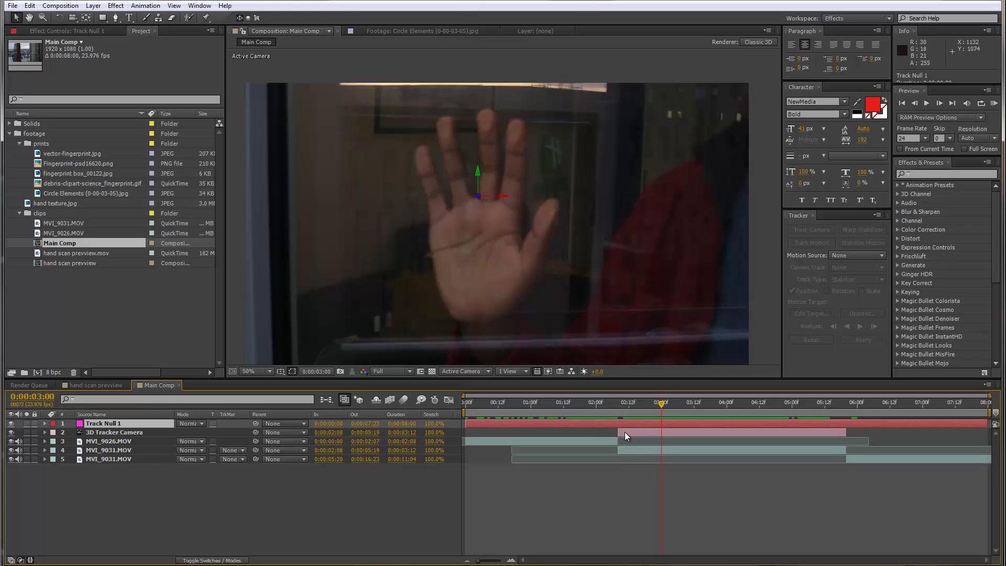
pyautogui.click(140, 451)
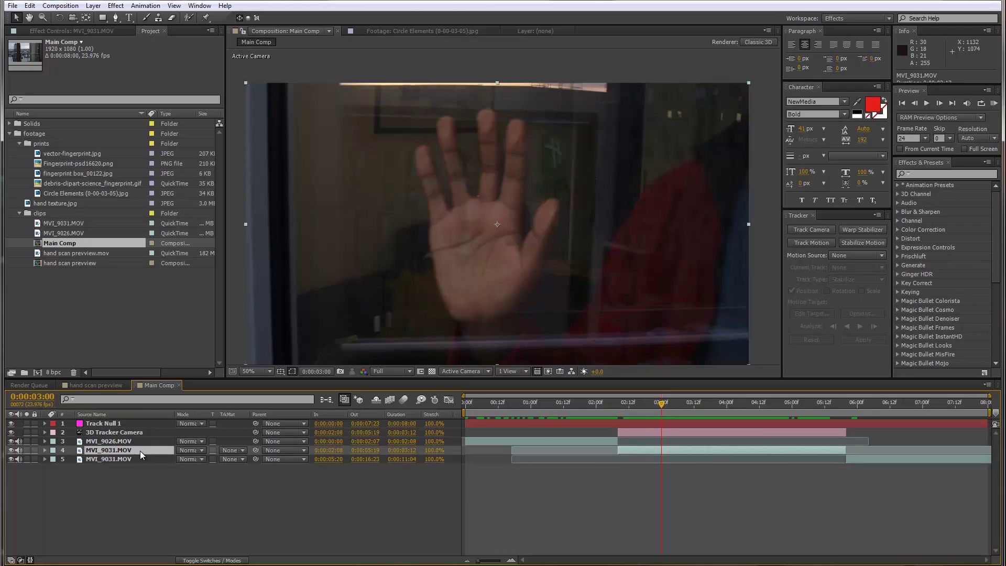
pyautogui.hotkey('ctrl', 'd')
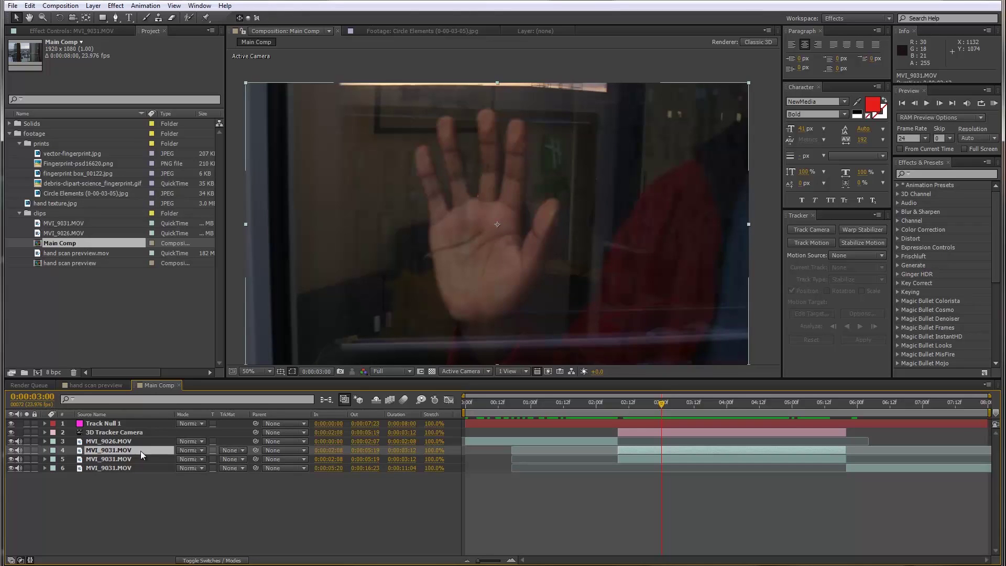
pyautogui.click(68, 27)
pyautogui.click(45, 49)
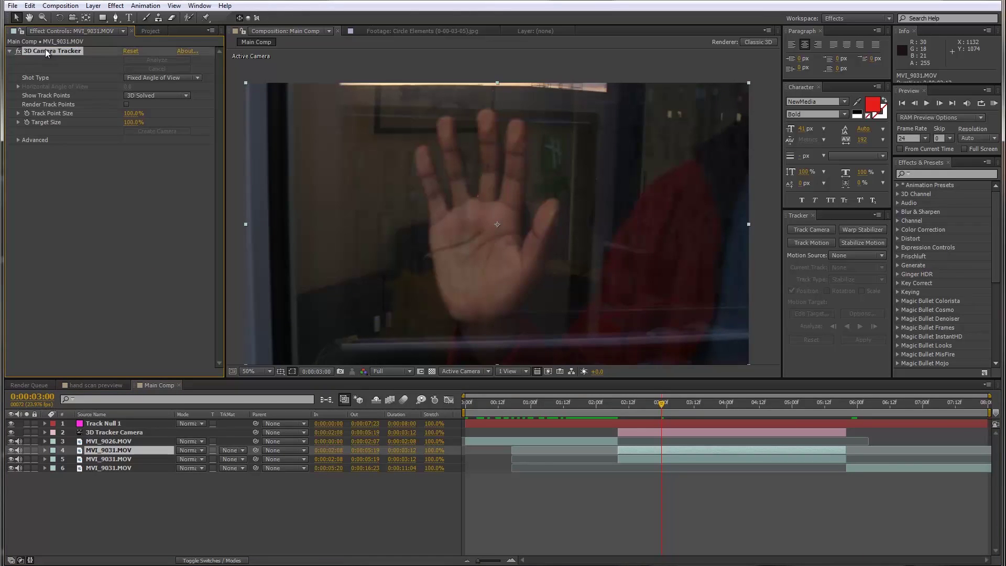
pyautogui.press('Delete')
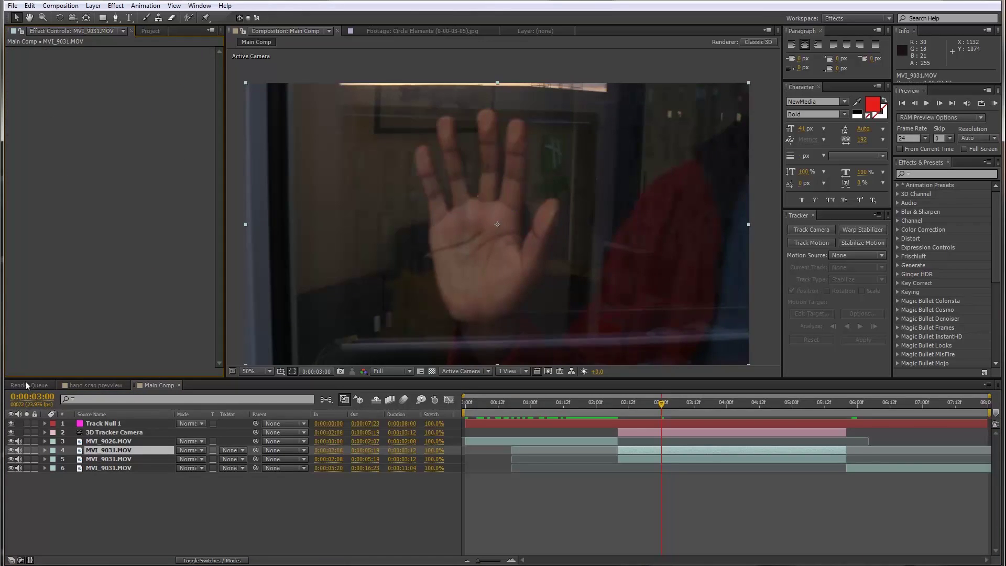
# Freeze the duplicated MVI_9031.MOV layer on the frame at 0:00:03:00 and solo it
pyautogui.rightClick(100, 452)
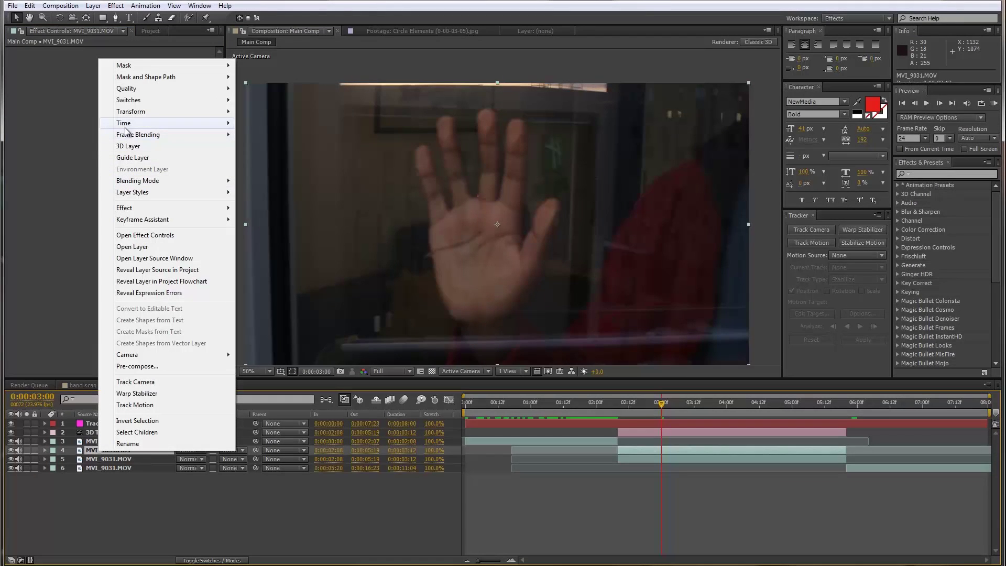
pyautogui.moveTo(126, 128)
pyautogui.click(321, 158)
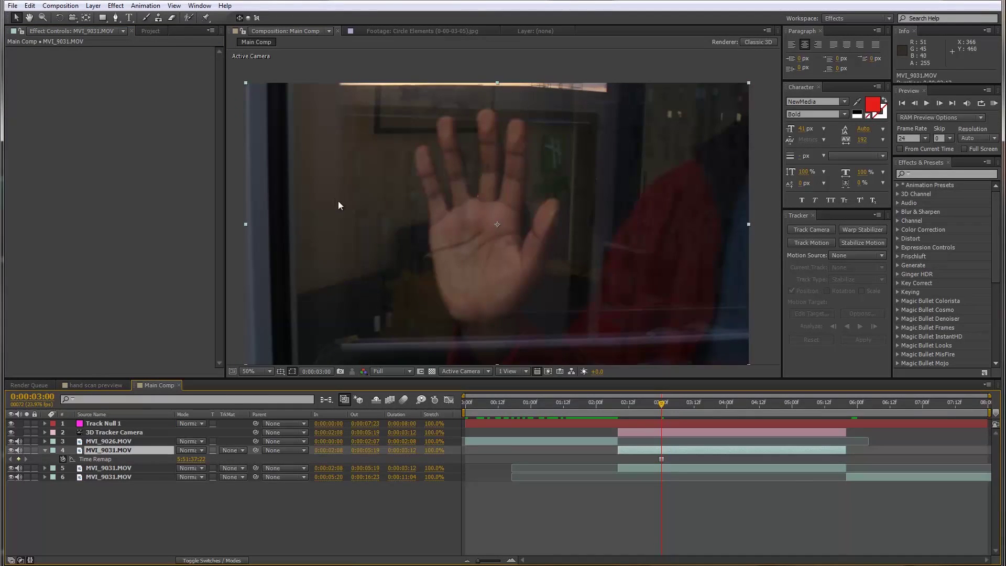
pyautogui.click(27, 450)
pyautogui.press('space')
pyautogui.moveTo(761, 438); pyautogui.dragTo(662, 481)
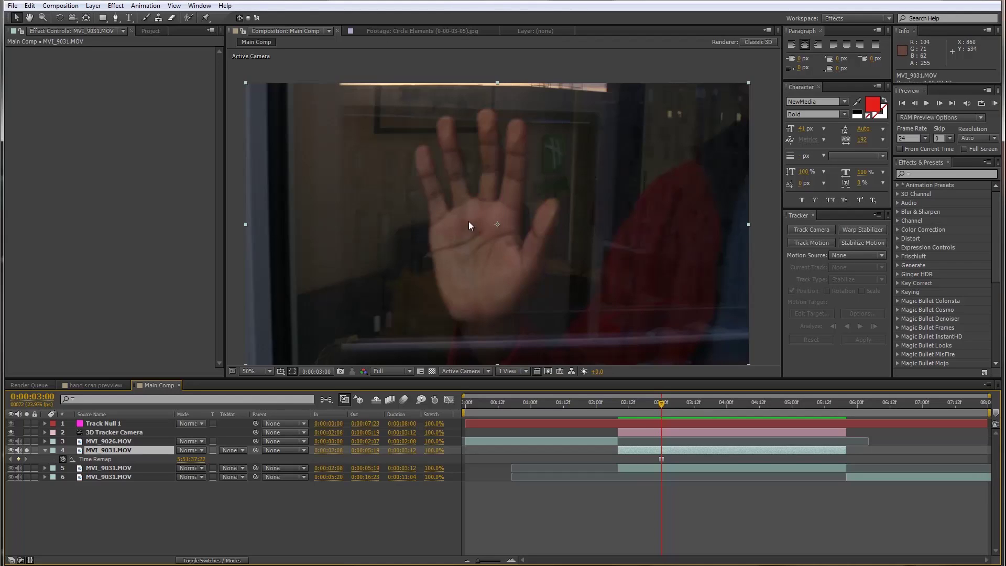
# Pre-compose the frozen MVI_9031.MOV layer as "elements", moving all attributes into the new composition
pyautogui.rightClick(128, 449)
pyautogui.click(191, 361)
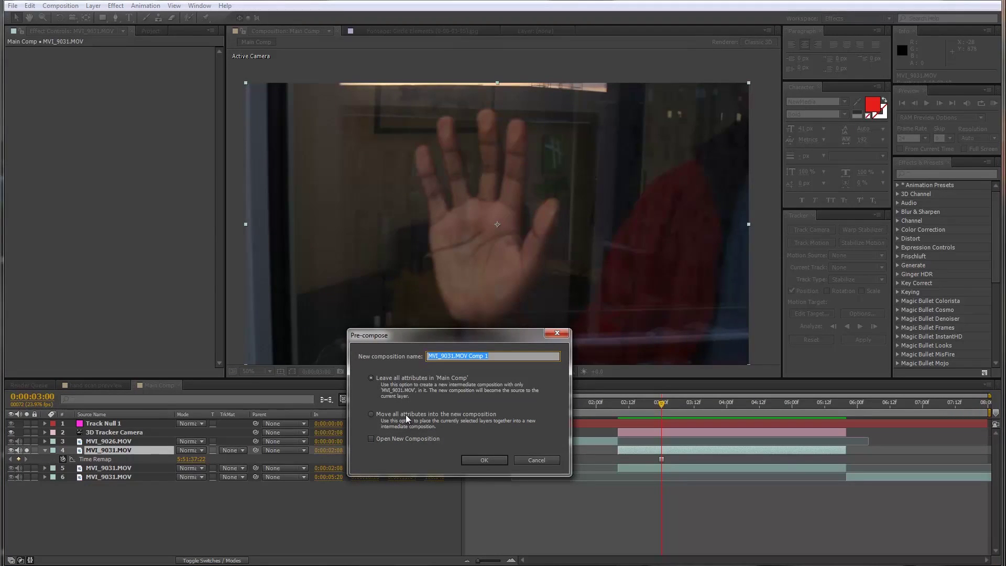
pyautogui.click(401, 416)
pyautogui.write('elements')
pyautogui.press('Return')
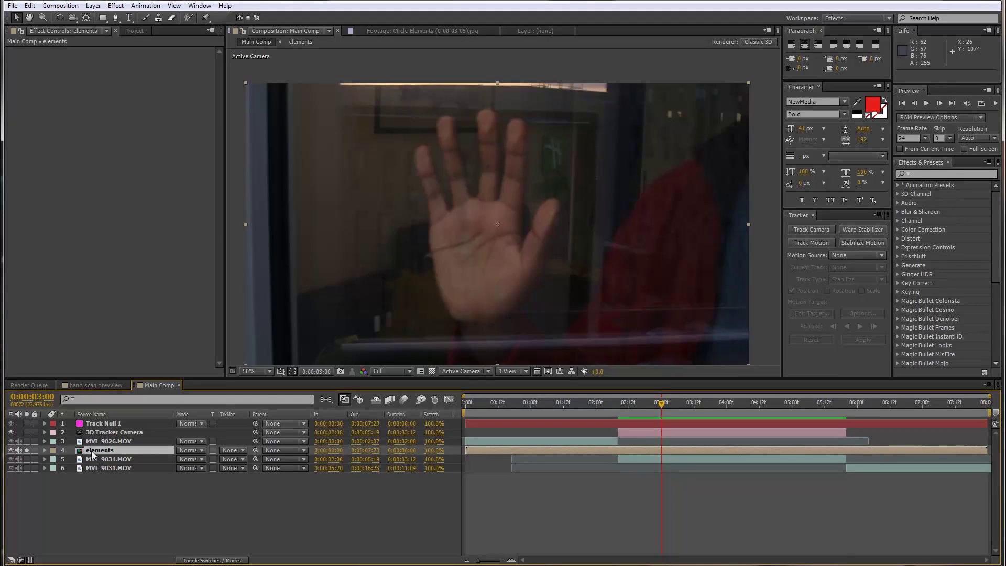
# Open the elements composition and extend its MVI_9031.MOV layer across the composition's full duration
pyautogui.doubleClick(92, 451)
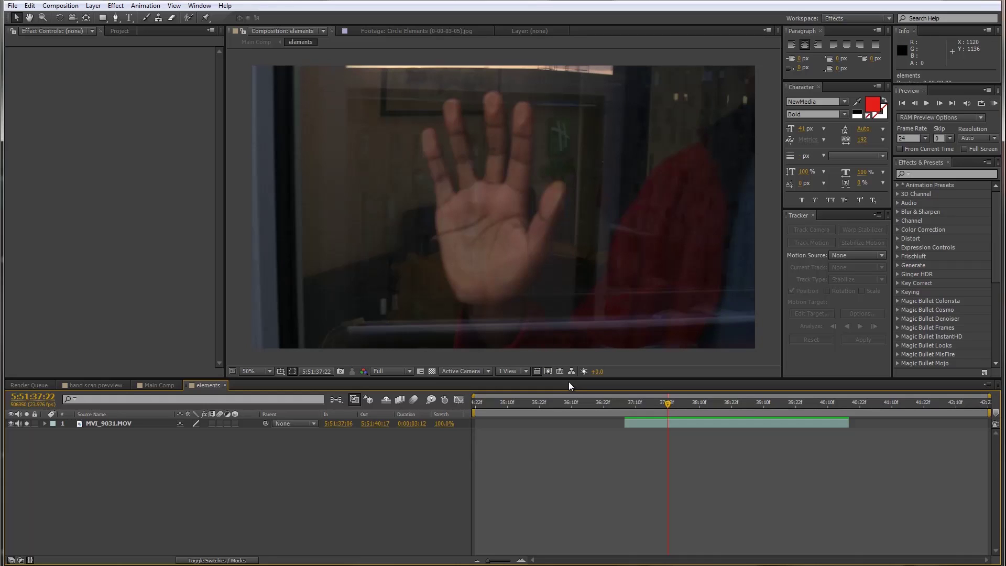
pyautogui.click(629, 421)
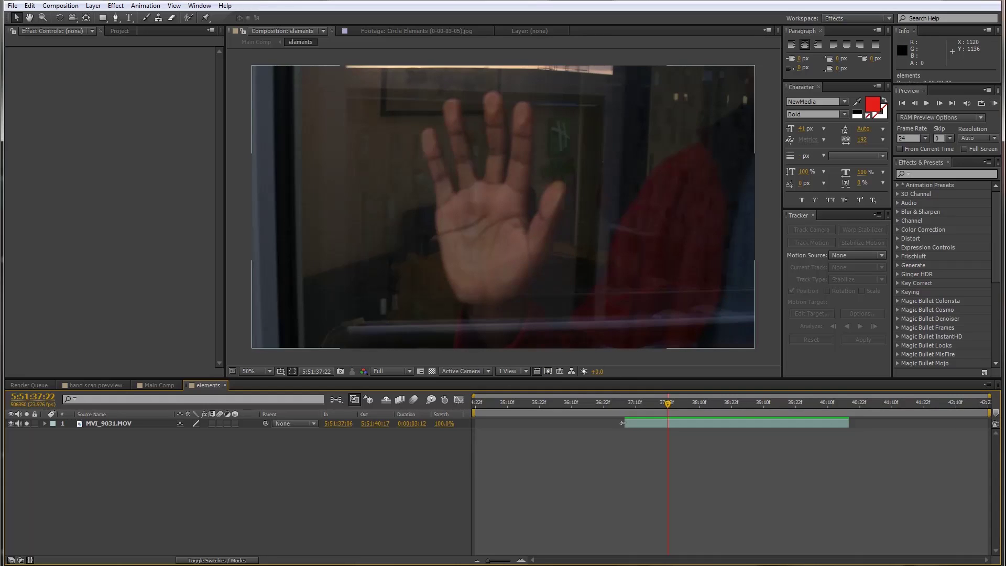
pyautogui.moveTo(630, 427); pyautogui.dragTo(491, 430)
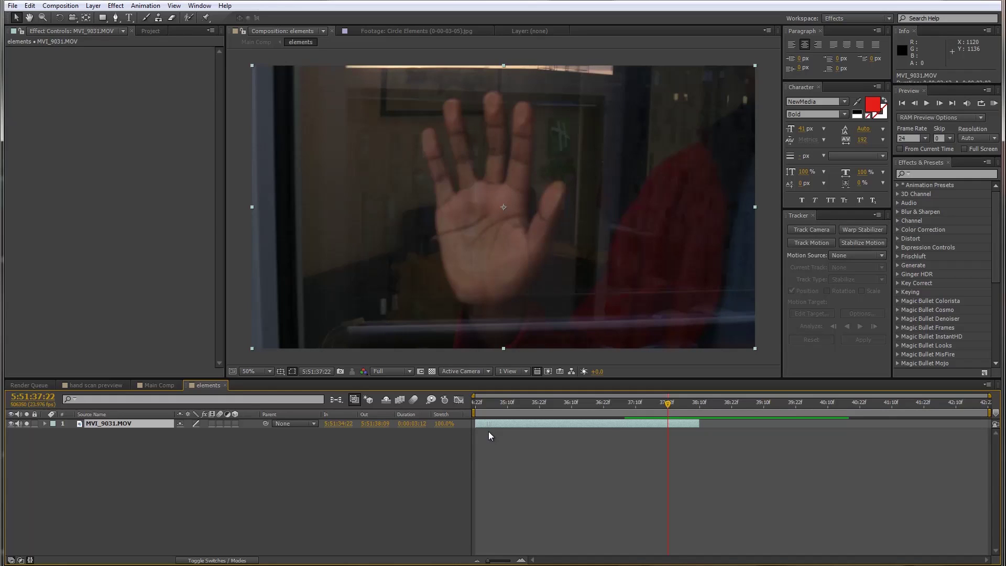
pyautogui.moveTo(702, 423); pyautogui.dragTo(988, 423)
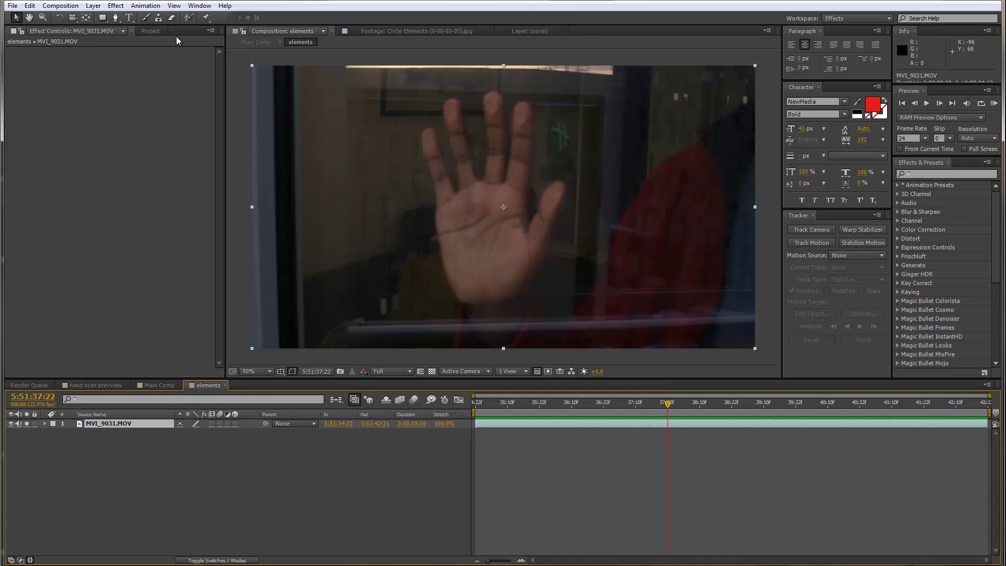
# Start a RotoBezier mask with the Pen tool at the little fingertip and trace down that finger's outer edge
pyautogui.click(116, 18)
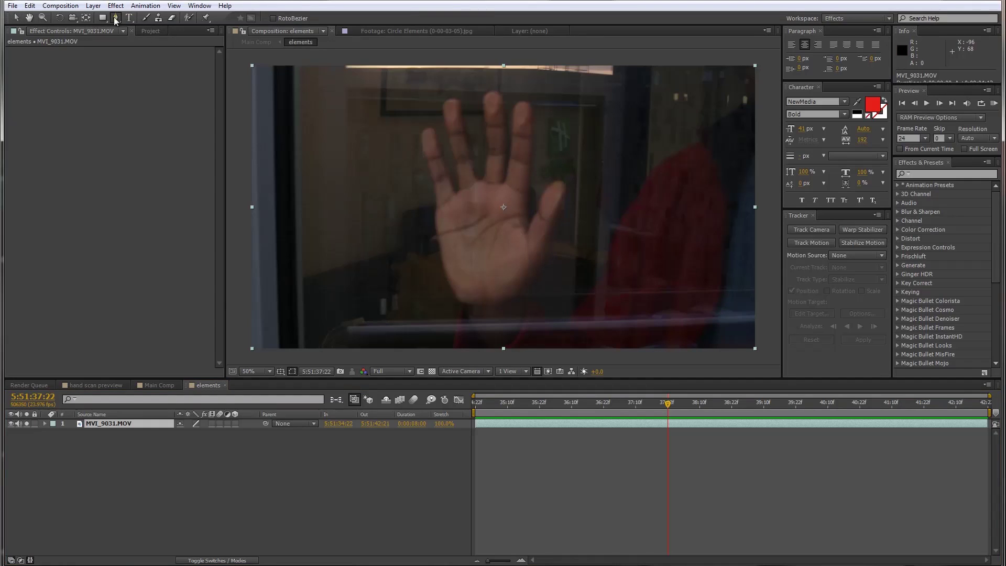
pyautogui.click(272, 19)
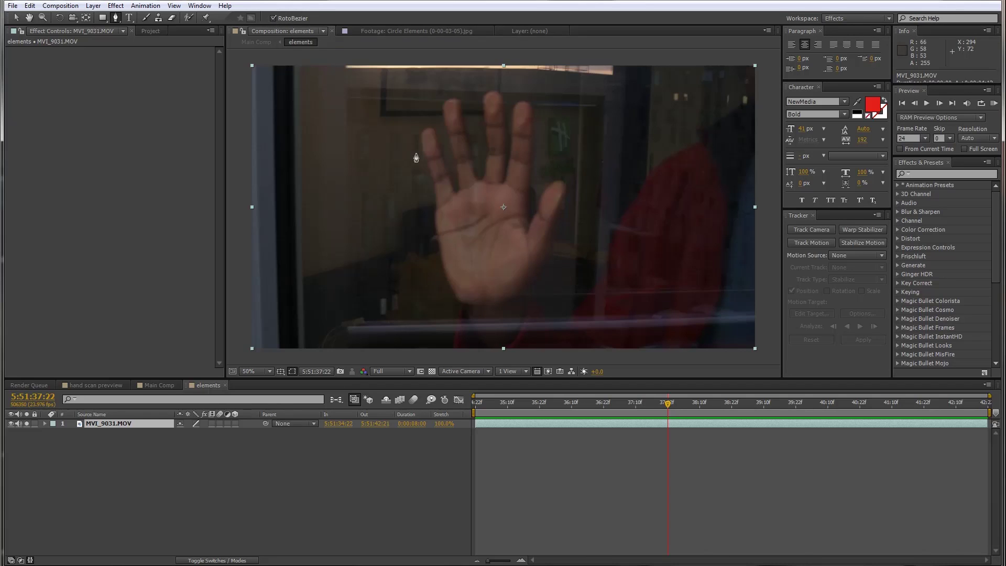
pyautogui.scroll(2, 409, 150)
pyautogui.click(362, 90)
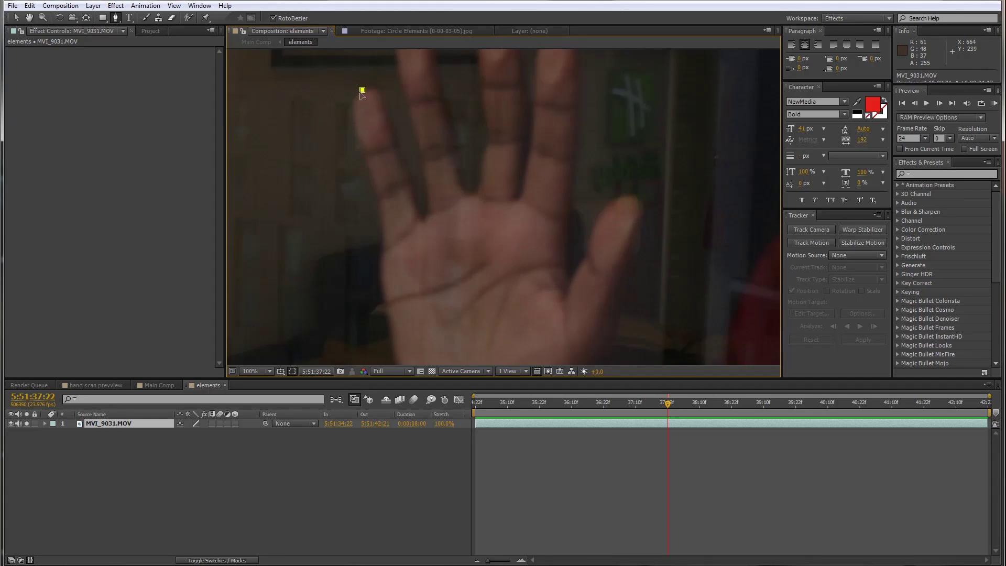
pyautogui.click(351, 111)
pyautogui.click(362, 155)
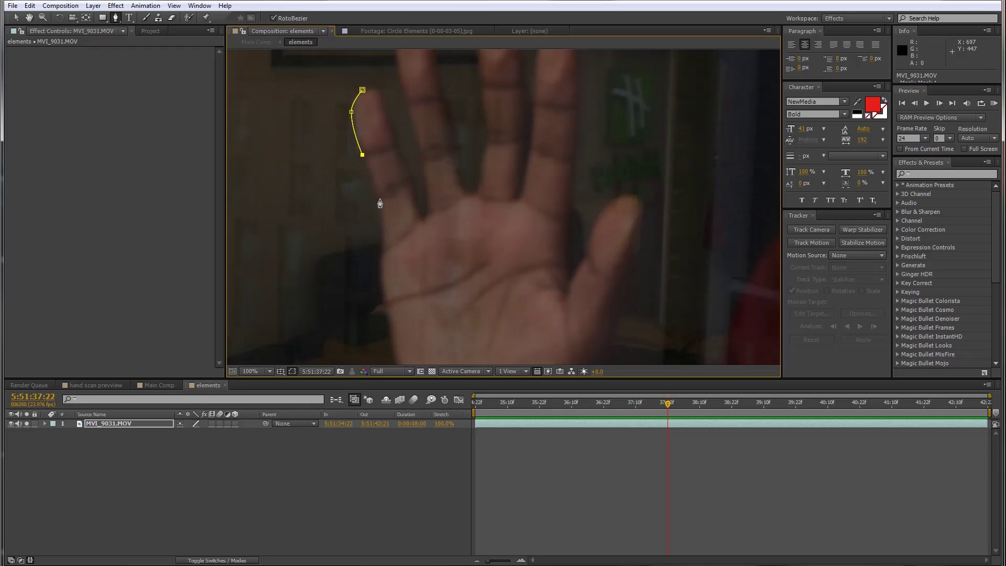
pyautogui.click(380, 199)
pyautogui.click(382, 237)
# Continue the hand mask down the outer side of the palm and around the heel of the hand
pyautogui.moveTo(382, 241); pyautogui.dragTo(369, 115)
pyautogui.click(371, 163)
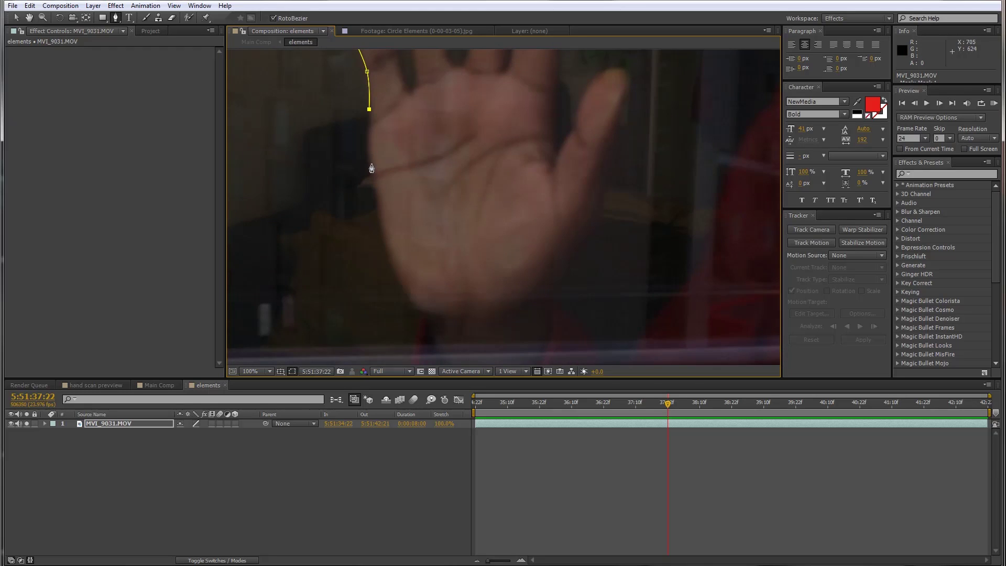
pyautogui.click(378, 204)
pyautogui.moveTo(386, 234); pyautogui.dragTo(364, 188)
pyautogui.click(375, 229)
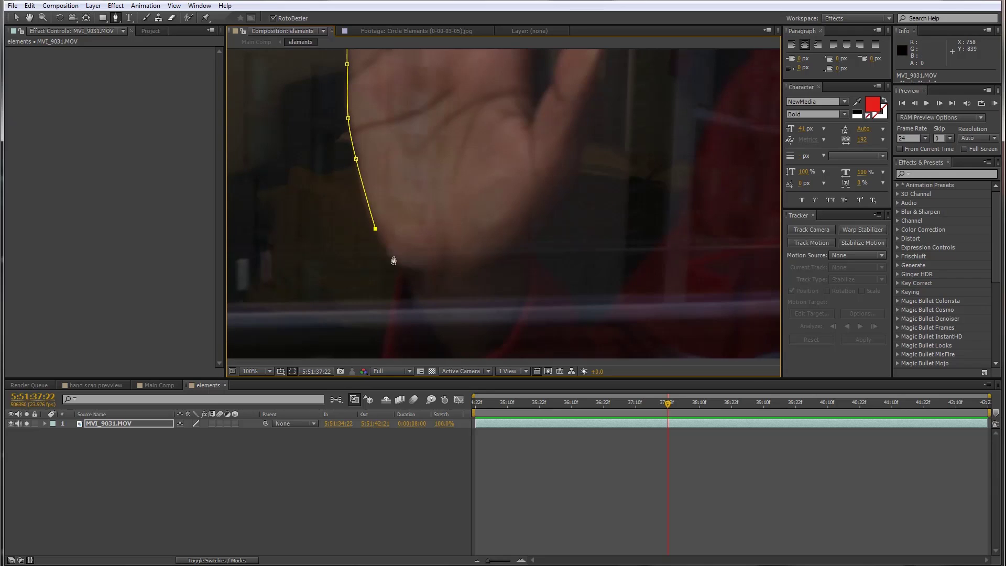
pyautogui.click(404, 268)
pyautogui.click(466, 274)
pyautogui.click(519, 250)
# Extend the hand mask from the heel of the palm up the thumb's outer edge to its tip
pyautogui.click(545, 185)
pyautogui.click(564, 150)
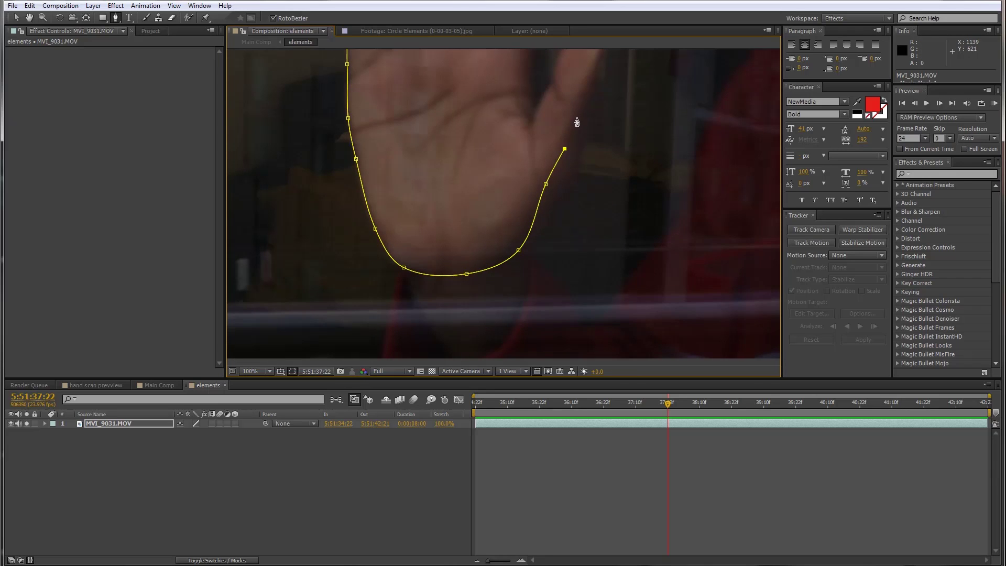
pyautogui.moveTo(579, 116); pyautogui.dragTo(544, 175)
pyautogui.click(547, 156)
pyautogui.click(567, 108)
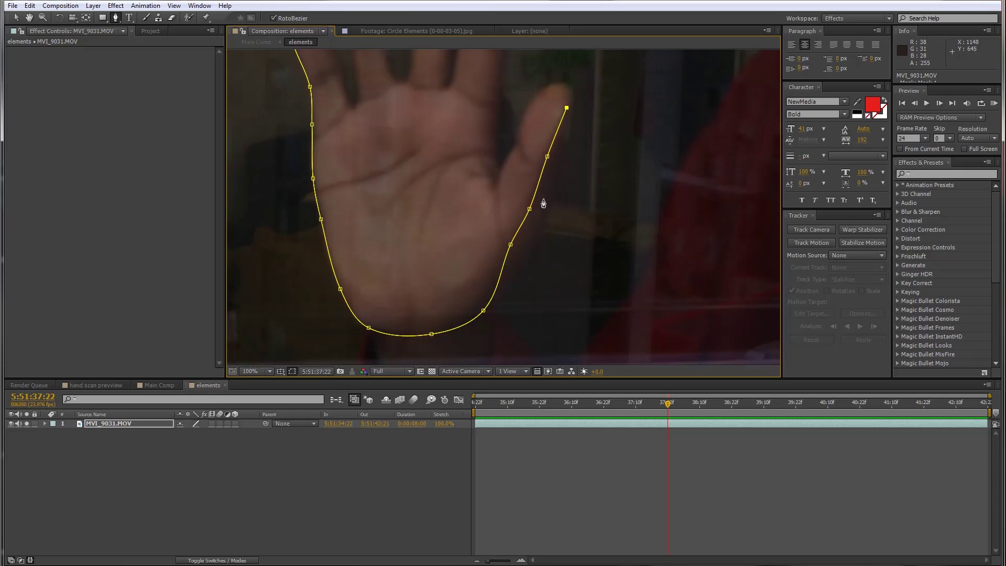
pyautogui.moveTo(560, 142); pyautogui.dragTo(555, 173)
pyautogui.click(558, 114)
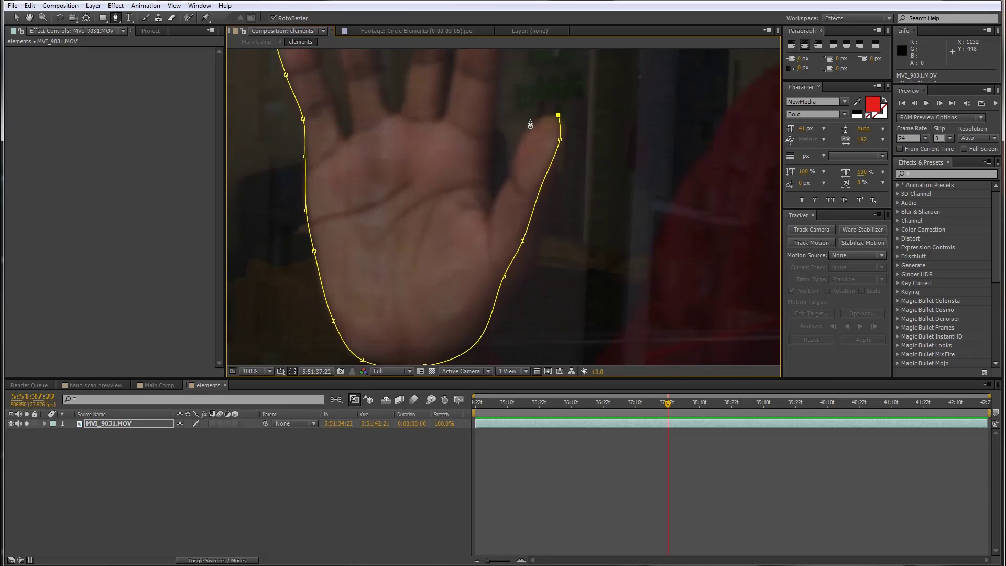
# Trace the mask down the thumb's inner edge, around the gap, and partway up the index finger
pyautogui.click(522, 135)
pyautogui.click(501, 195)
pyautogui.click(489, 215)
pyautogui.click(487, 185)
pyautogui.click(487, 116)
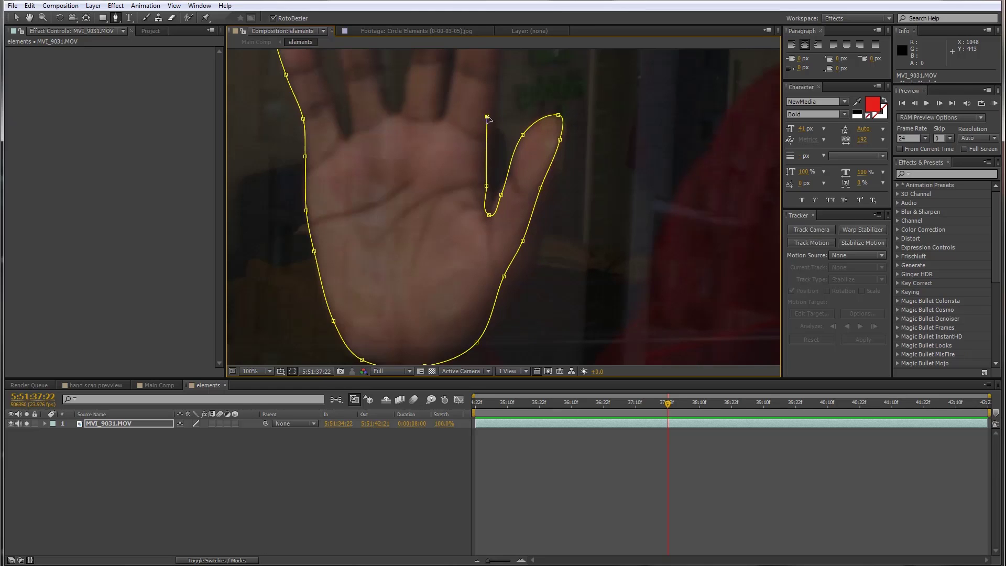
pyautogui.moveTo(486, 120); pyautogui.dragTo(487, 238)
pyautogui.click(494, 177)
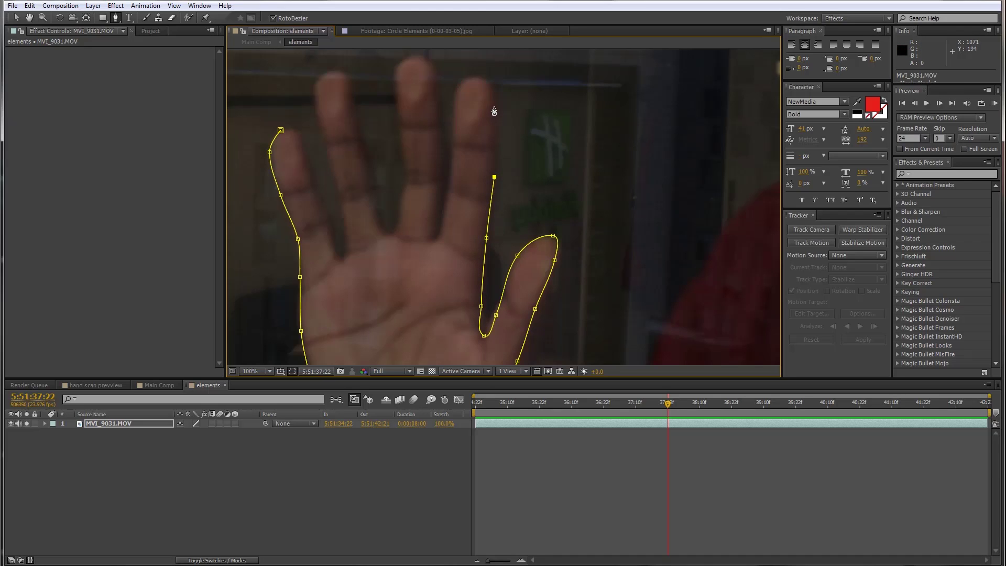
# Trace the mask around the index fingertip and down into the gap beside the middle finger
pyautogui.click(495, 111)
pyautogui.click(491, 86)
pyautogui.click(472, 77)
pyautogui.click(455, 93)
pyautogui.click(453, 153)
pyautogui.click(448, 196)
pyautogui.click(441, 233)
pyautogui.click(434, 243)
# Trace around the middle and ring fingers and the little finger's inner edge, closing the mask at its starting point
pyautogui.click(412, 59)
pyautogui.click(386, 235)
pyautogui.click(340, 69)
pyautogui.click(315, 85)
pyautogui.click(344, 259)
pyautogui.click(322, 210)
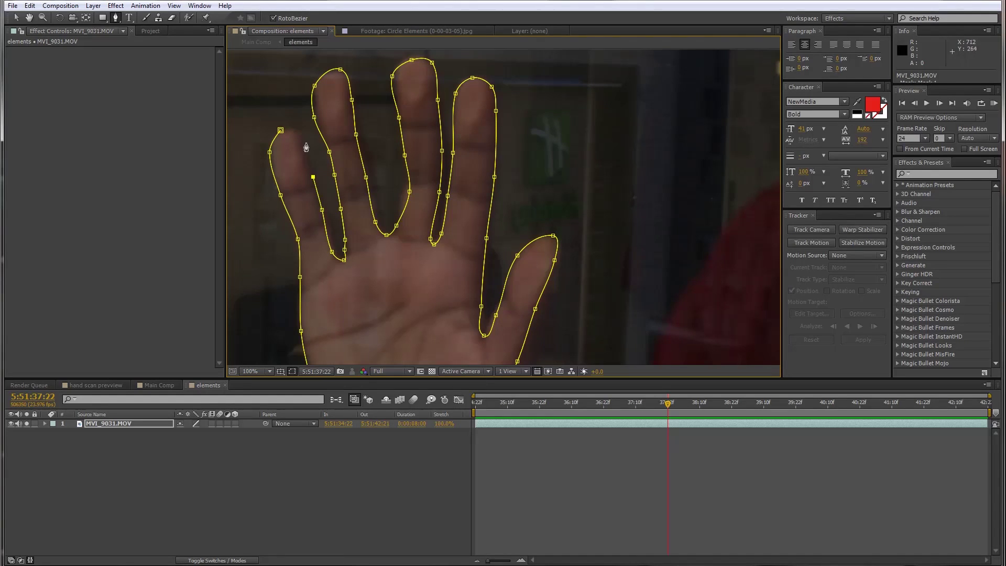
pyautogui.click(304, 141)
pyautogui.click(281, 130)
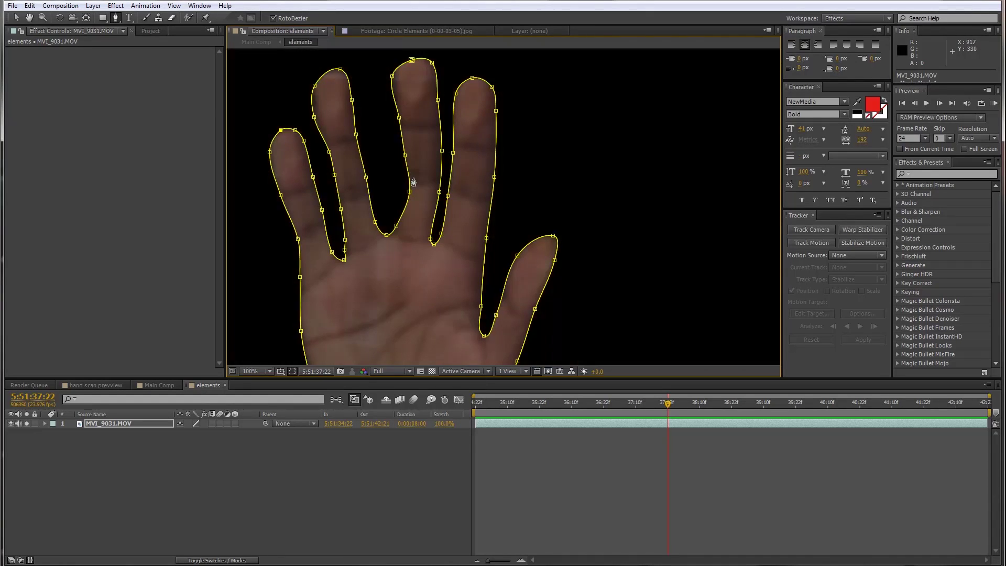
# Reveal the masked MVI_9031.MOV layer's Position and move the hand to the left half of the frame, about 552, 556
pyautogui.press(',')
pyautogui.moveTo(411, 195); pyautogui.dragTo(432, 156)
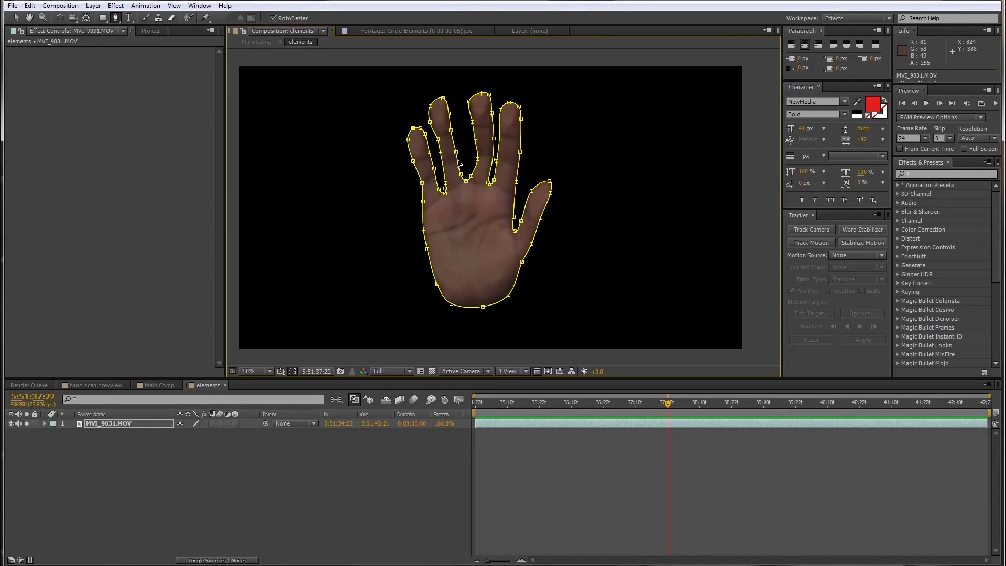
pyautogui.click(146, 438)
pyautogui.click(137, 422)
pyautogui.press('p')
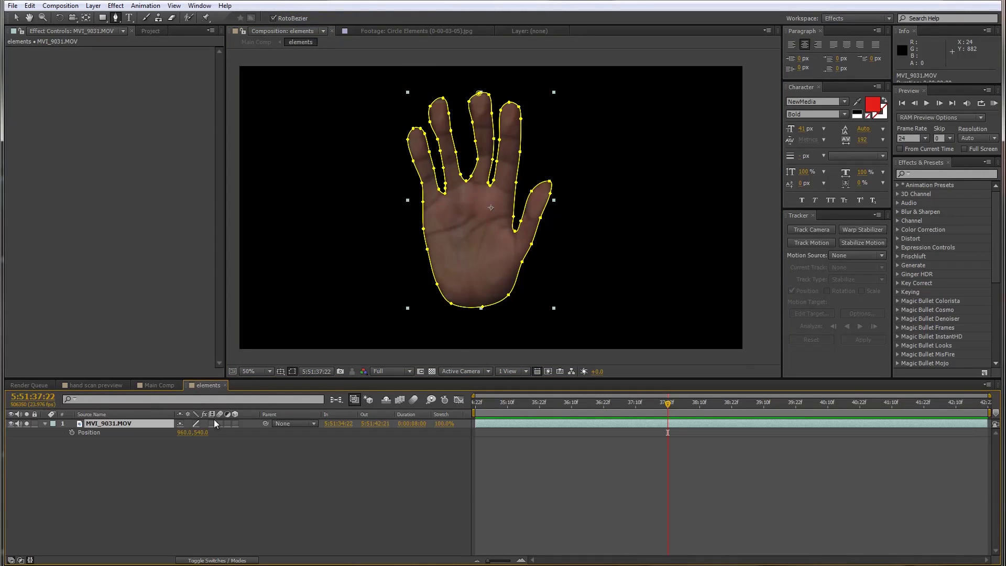
pyautogui.press('v')
pyautogui.moveTo(465, 244); pyautogui.dragTo(360, 249)
# Show the Title/Action Safe guides and reposition the hand inside the title-safe area, at about 574, 572
pyautogui.click(281, 371)
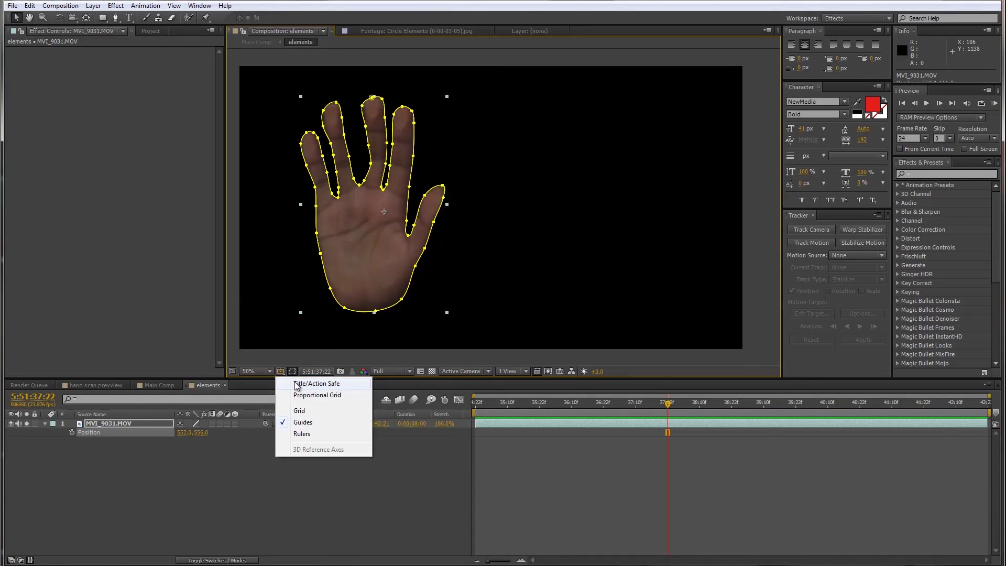
pyautogui.click(299, 383)
pyautogui.moveTo(378, 249); pyautogui.dragTo(379, 251)
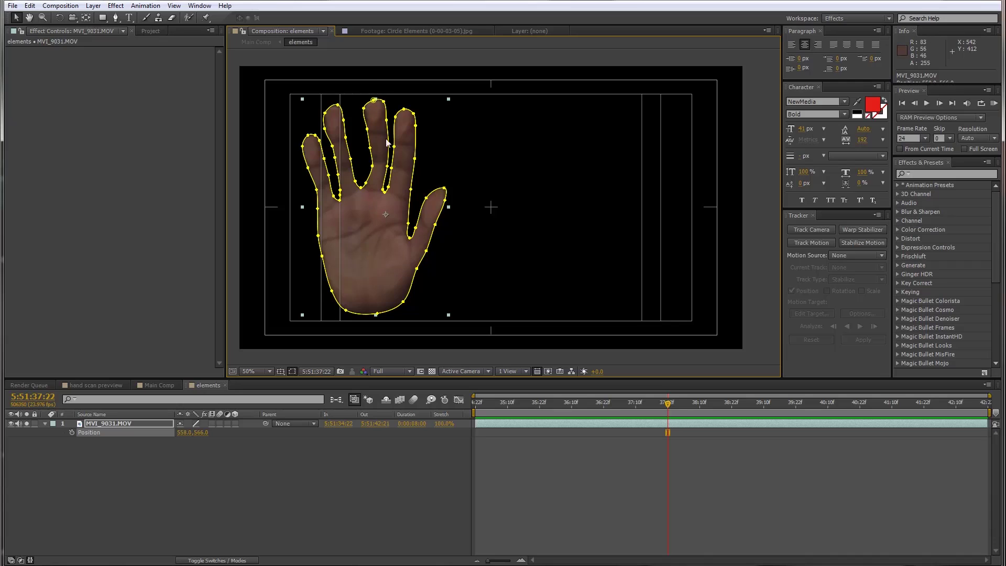
pyautogui.moveTo(375, 261); pyautogui.dragTo(371, 262)
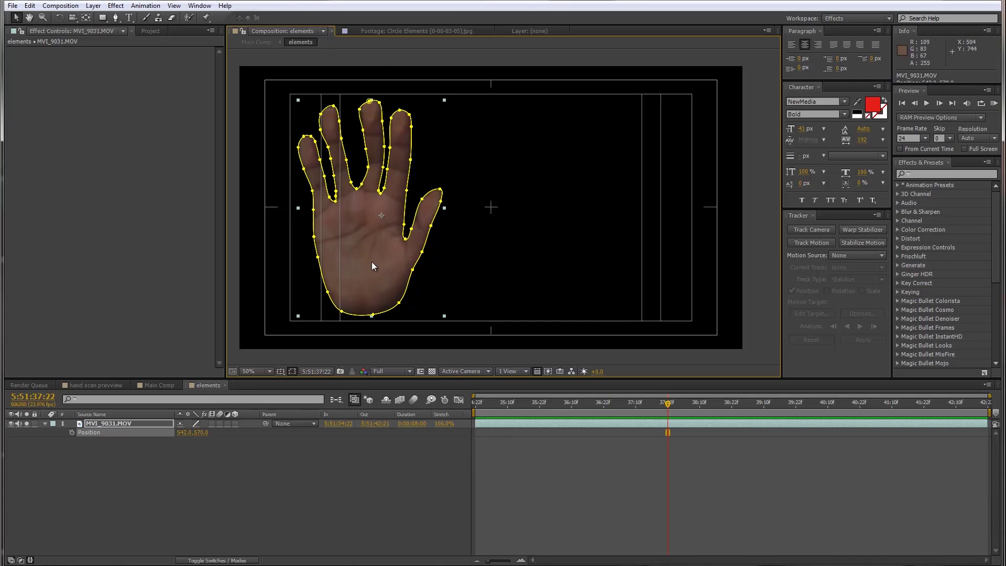
pyautogui.click(309, 493)
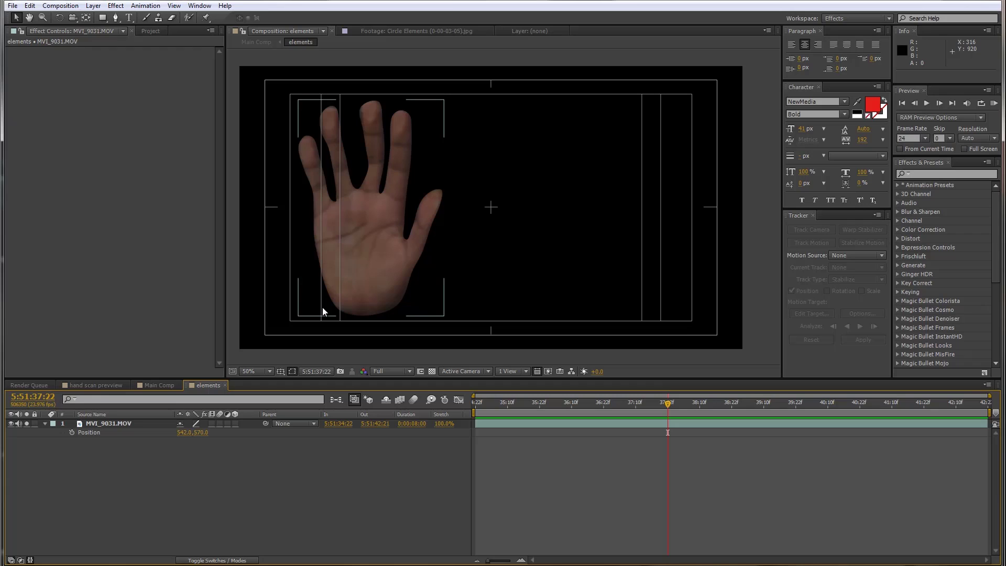
pyautogui.moveTo(377, 292); pyautogui.dragTo(386, 293)
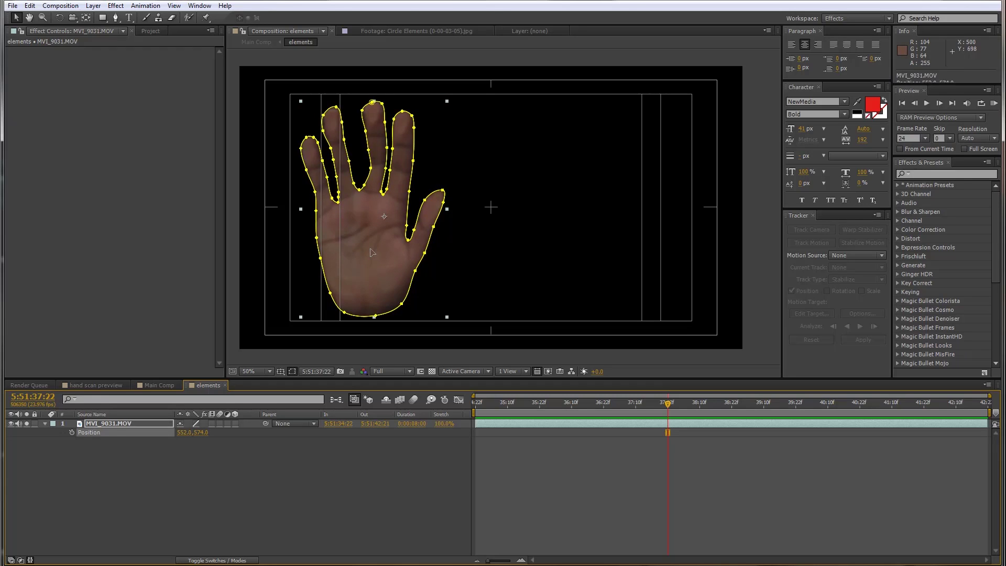
pyautogui.hotkey('ctrl', 'shift', 'a')
# Check the hand scan preview composition for reference, add a shape layer to the elements composition, and activate the Pen tool
pyautogui.click(114, 385)
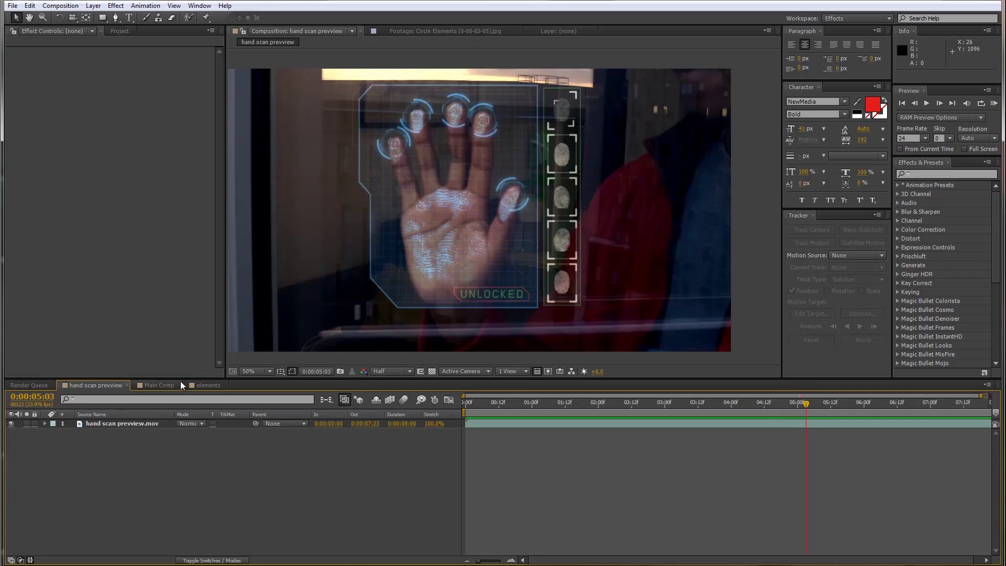
pyautogui.click(213, 385)
pyautogui.rightClick(211, 452)
pyautogui.moveTo(234, 459)
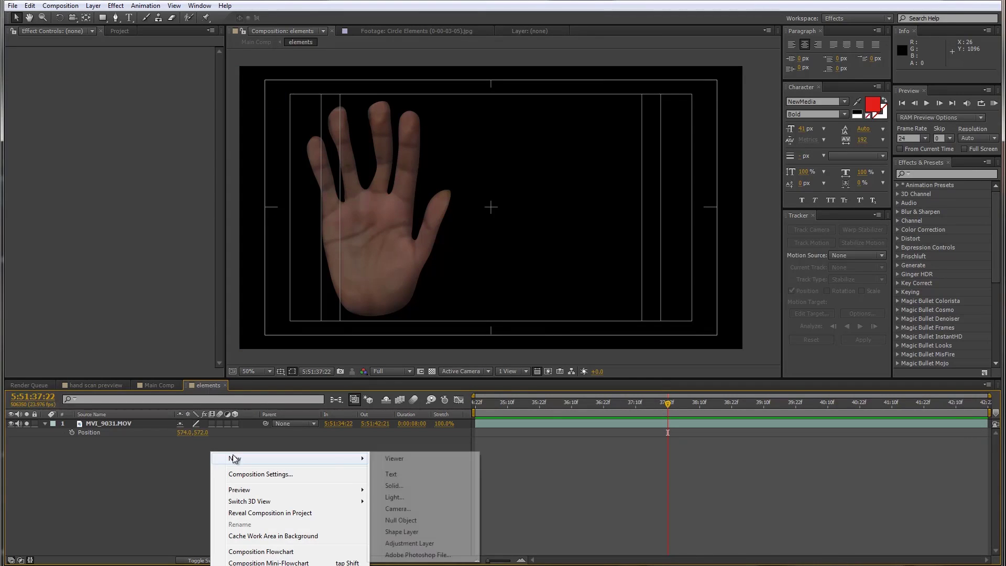
pyautogui.click(416, 531)
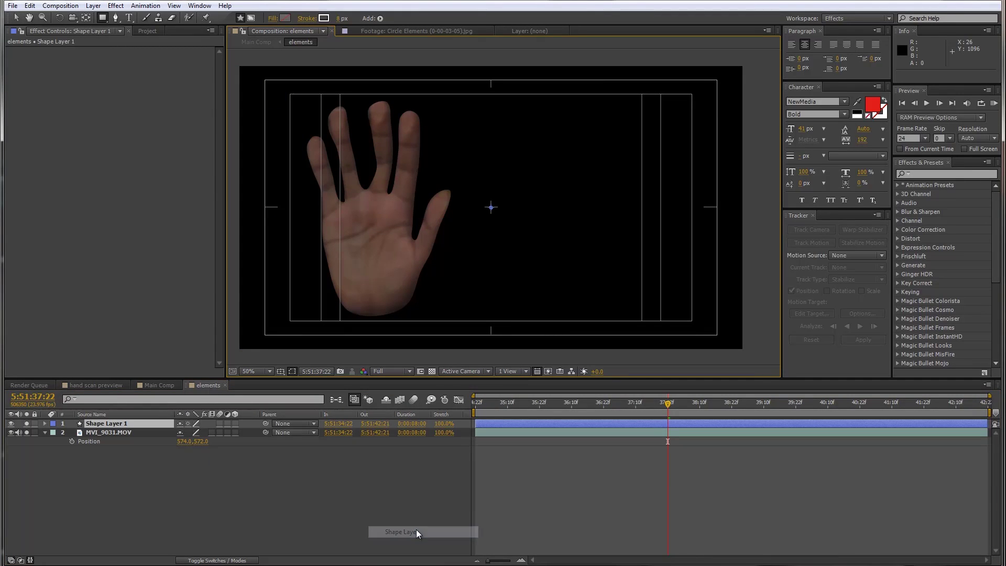
pyautogui.click(113, 18)
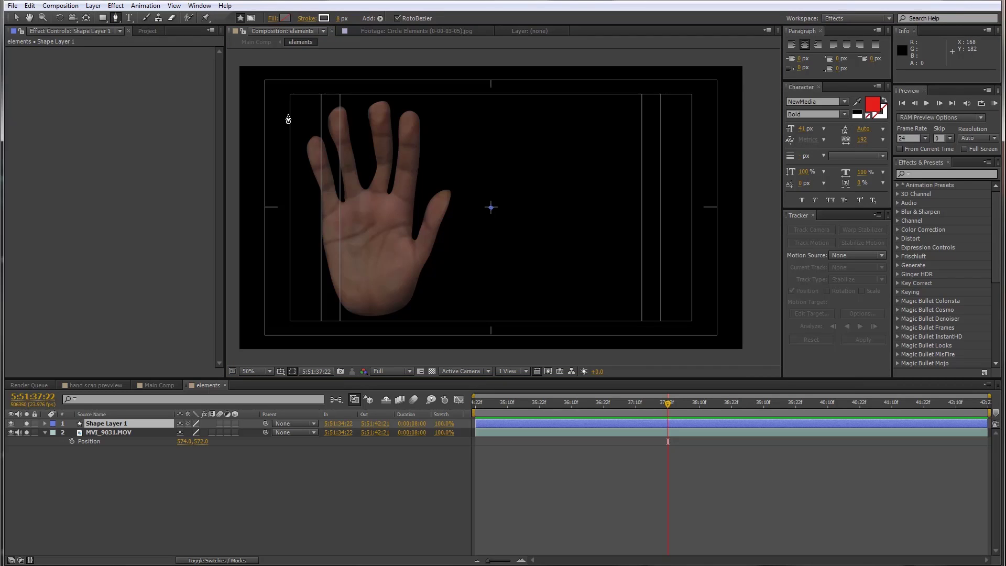
pyautogui.click(467, 81)
pyautogui.click(464, 321)
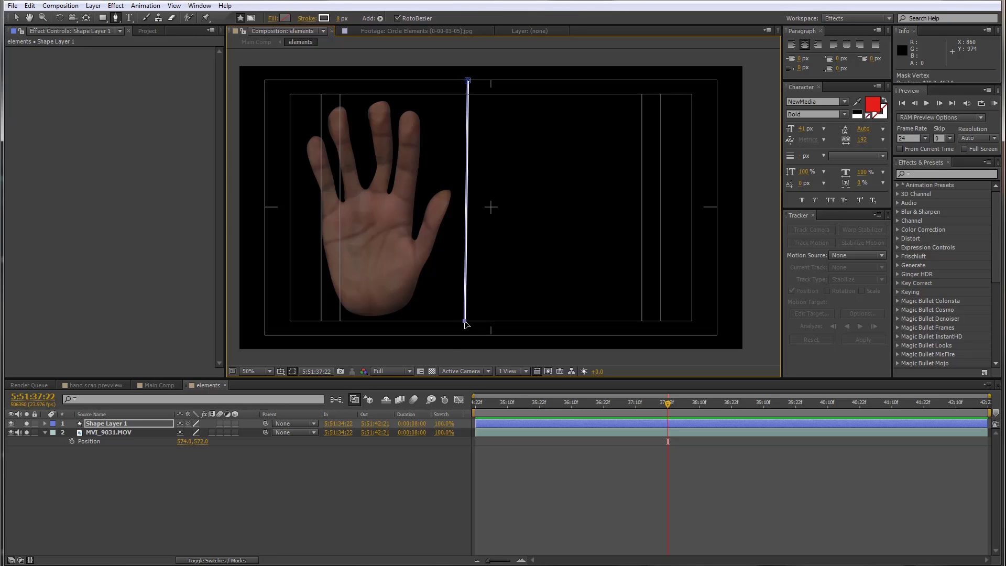
pyautogui.moveTo(472, 321); pyautogui.dragTo(416, 296)
pyautogui.scroll(2, 463, 276)
pyautogui.click(370, 297)
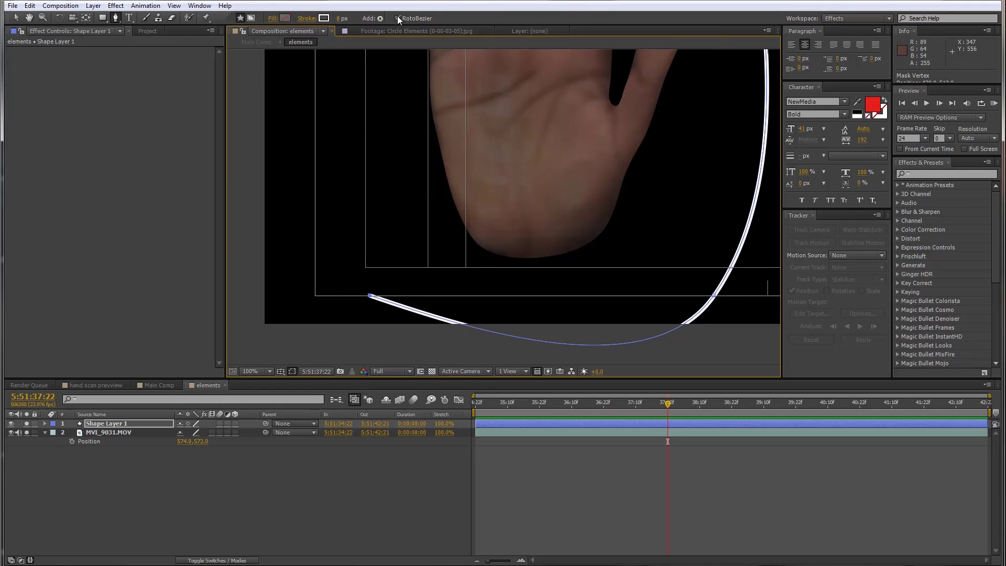
pyautogui.hotkey('ctrl', 'z')
pyautogui.scroll(-1, 476, 225)
pyautogui.scroll(-1, 451, 220)
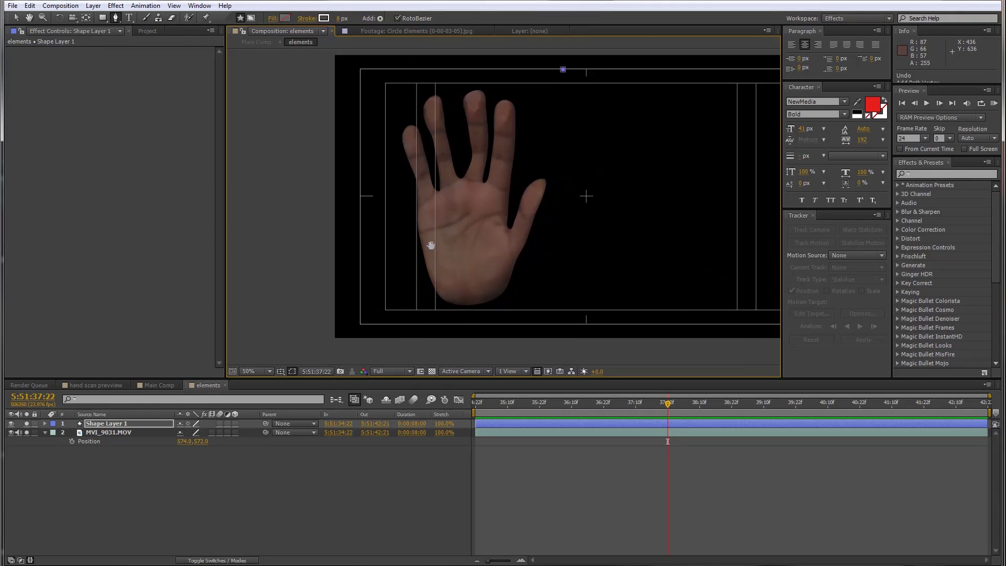
pyautogui.moveTo(430, 246); pyautogui.dragTo(413, 269)
pyautogui.hotkey('ctrl', 'z')
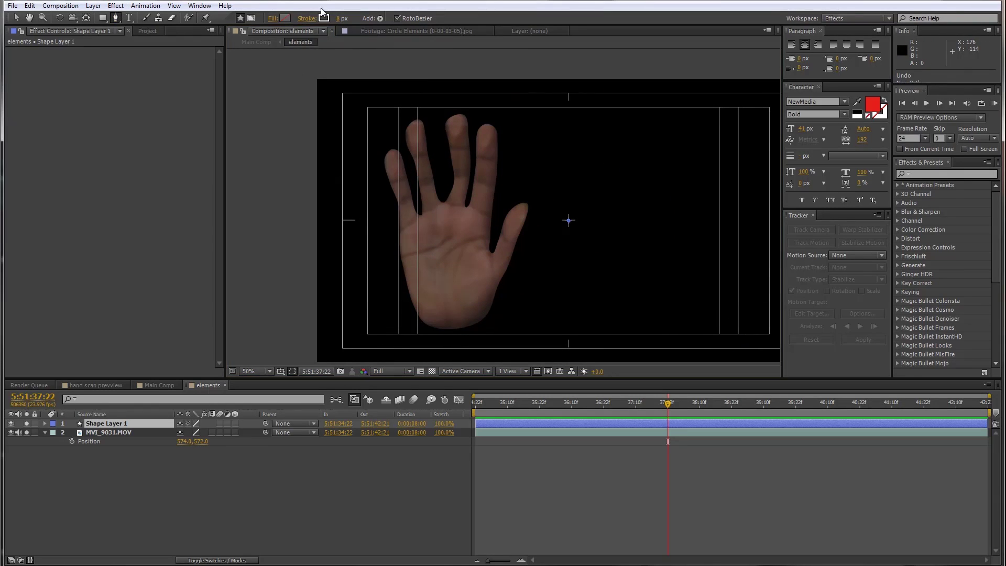
# Turn off RotoBezier and draw a straight vertical line beside the thumb, from the upper action-safe line to the lower title-safe line
pyautogui.click(397, 19)
pyautogui.scroll(2, 574, 122)
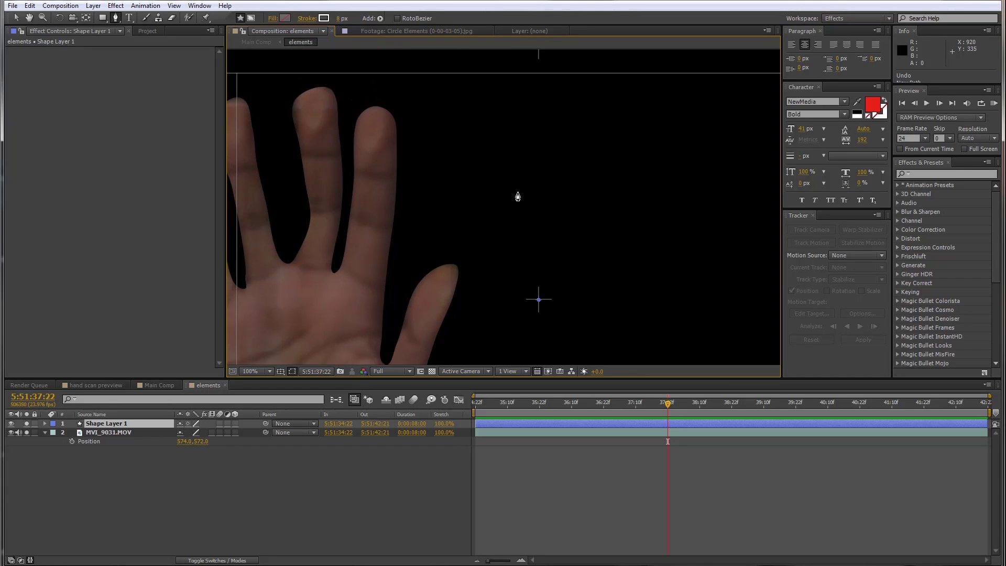
pyautogui.scroll(2, 504, 176)
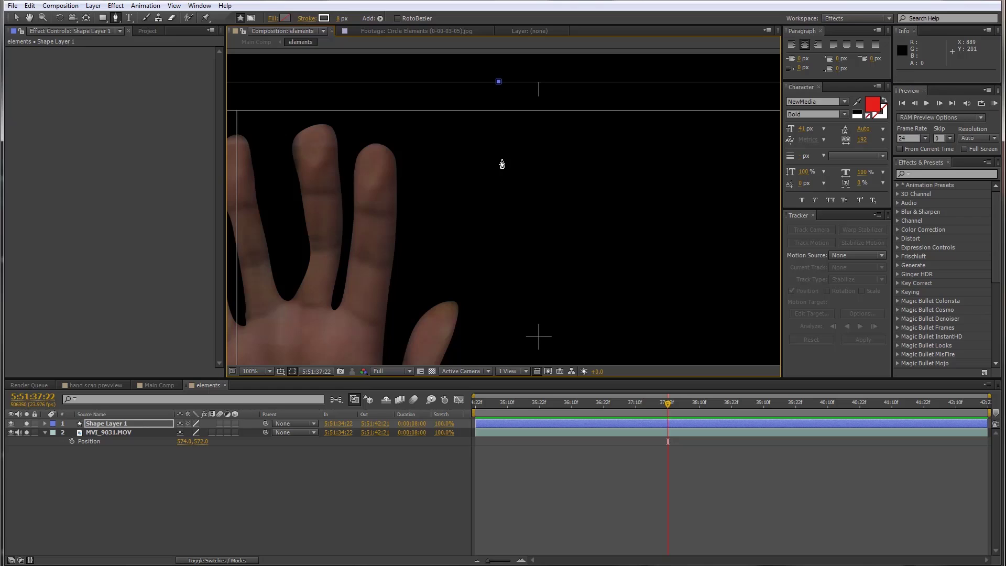
pyautogui.scroll(-10, 501, 162)
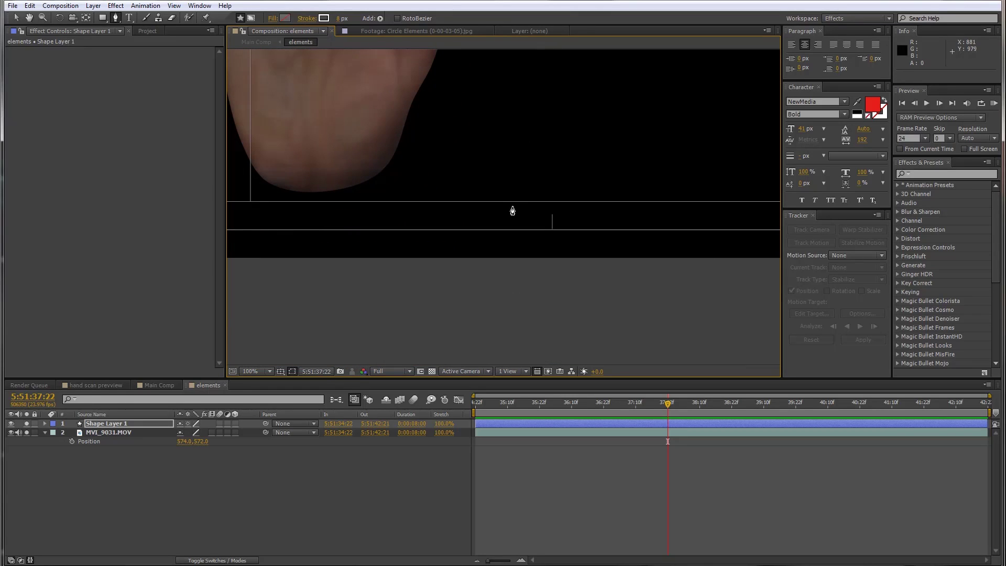
pyautogui.keyDown('shift'); pyautogui.click(515, 206); pyautogui.keyUp('shift')
pyautogui.scroll(-2, 496, 178)
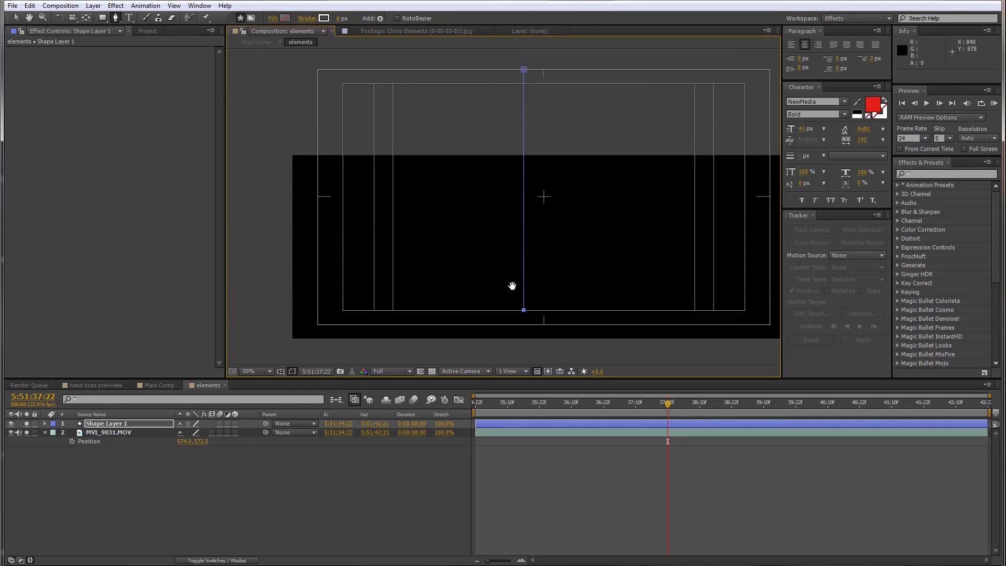
# Extend the shape path with a straight horizontal segment below the hand, ending just inside the lower-left title-safe corner
pyautogui.scroll(2, 472, 294)
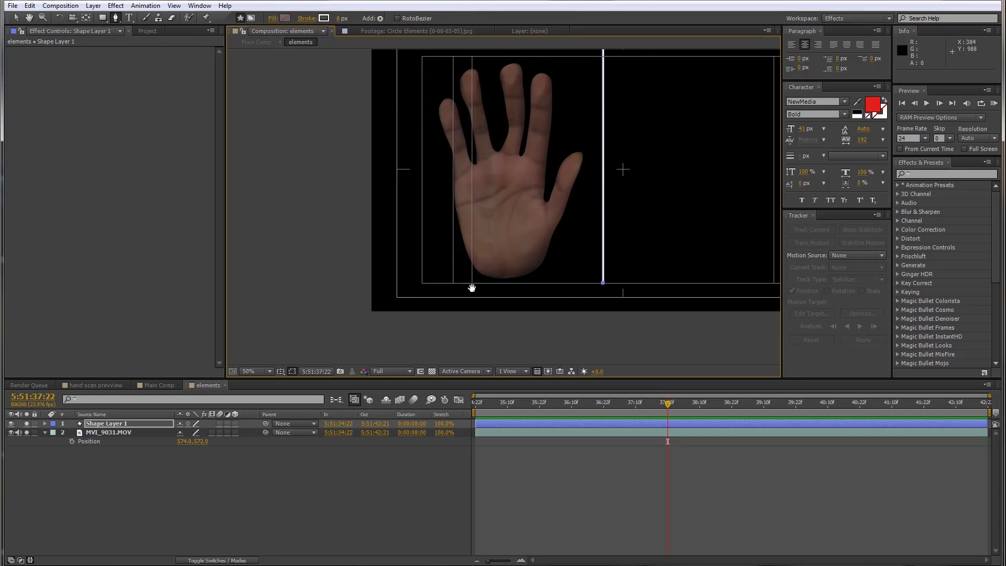
pyautogui.moveTo(419, 293); pyautogui.dragTo(298, 374)
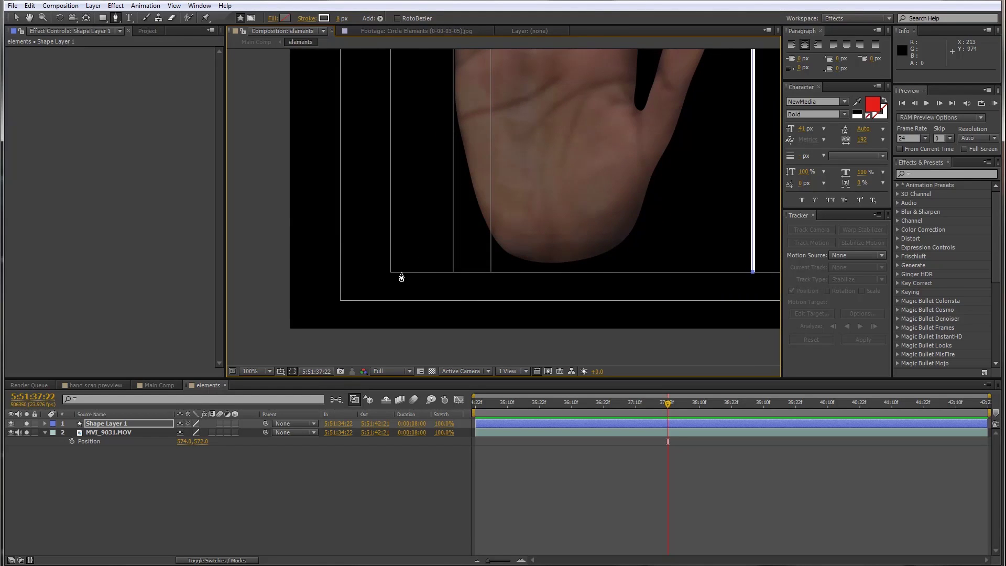
pyautogui.keyDown('shift'); pyautogui.click(402, 271); pyautogui.keyUp('shift')
pyautogui.moveTo(402, 271); pyautogui.dragTo(357, 328)
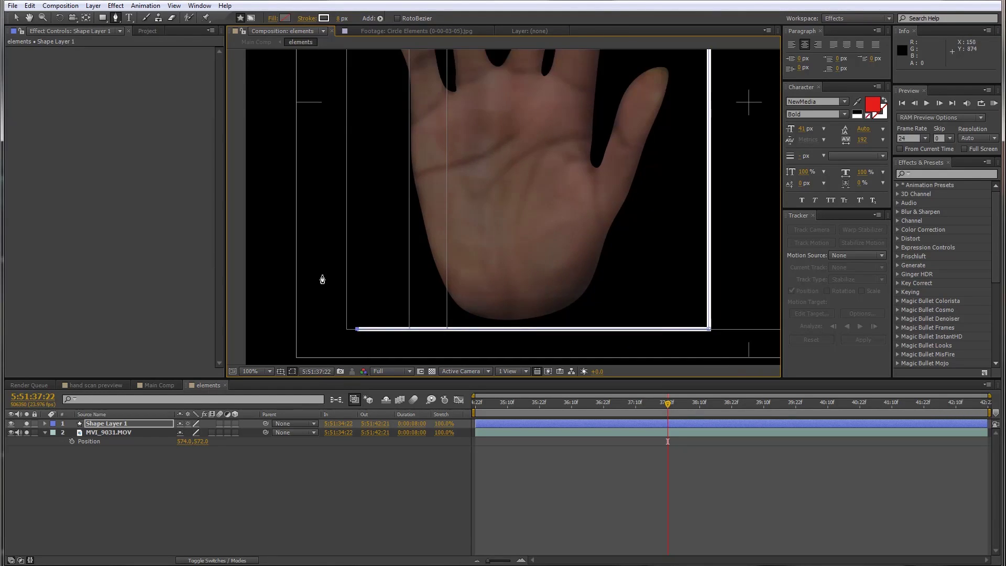
# Extend the shape path with a 45° diagonal past the lower-left title-safe corner and a vertical segment up to the action-safe centre mark
pyautogui.keyDown('shift'); pyautogui.click(306, 277); pyautogui.keyUp('shift')
pyautogui.press(',')
pyautogui.press('.')
pyautogui.moveTo(498, 186); pyautogui.dragTo(472, 206)
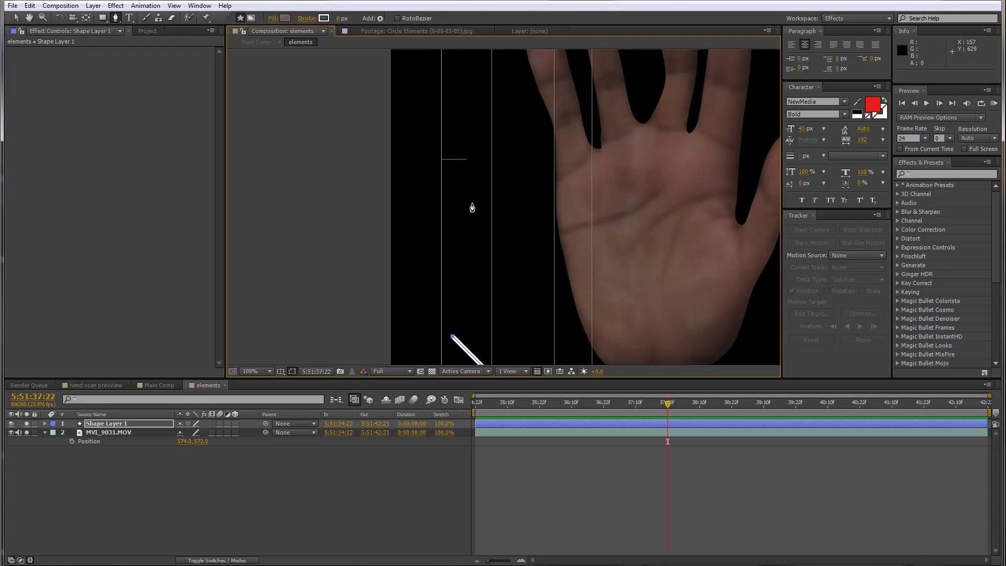
pyautogui.keyDown('shift'); pyautogui.click(450, 158); pyautogui.keyUp('shift')
pyautogui.scroll(3, 451, 157)
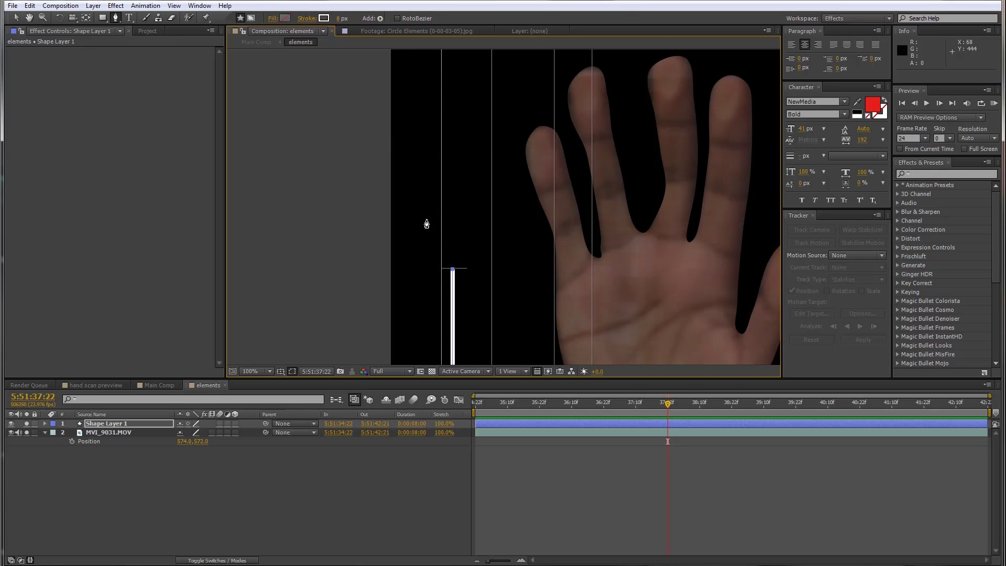
# Add an outward diagonal segment and a vertical one running beside the hand, then redraw the vertical segment so it ends slightly higher
pyautogui.keyDown('shift'); pyautogui.click(414, 231); pyautogui.keyUp('shift')
pyautogui.scroll(2, 419, 179)
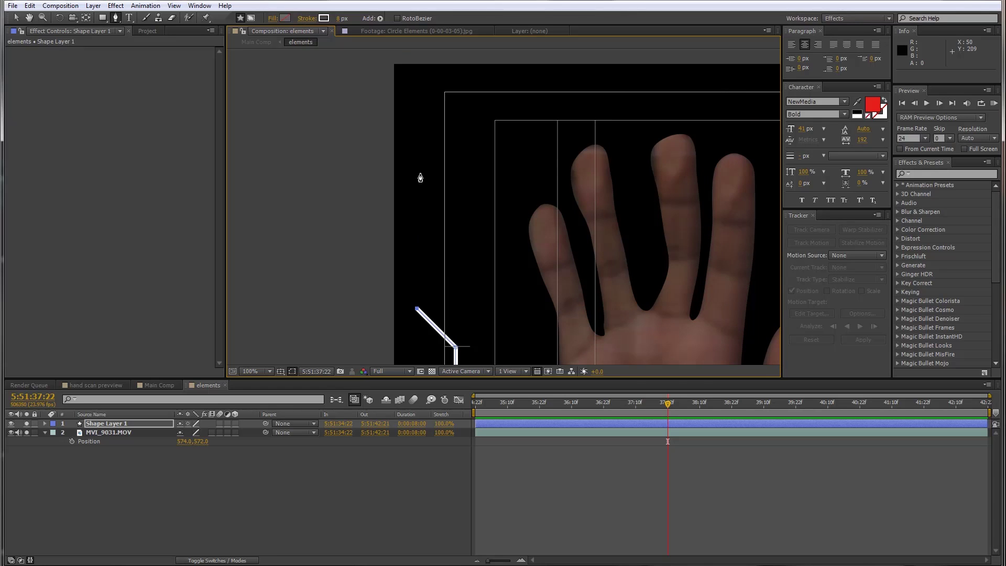
pyautogui.keyDown('shift'); pyautogui.click(416, 171); pyautogui.keyUp('shift')
pyautogui.scroll(-2, 469, 179)
pyautogui.moveTo(411, 194); pyautogui.dragTo(411, 219)
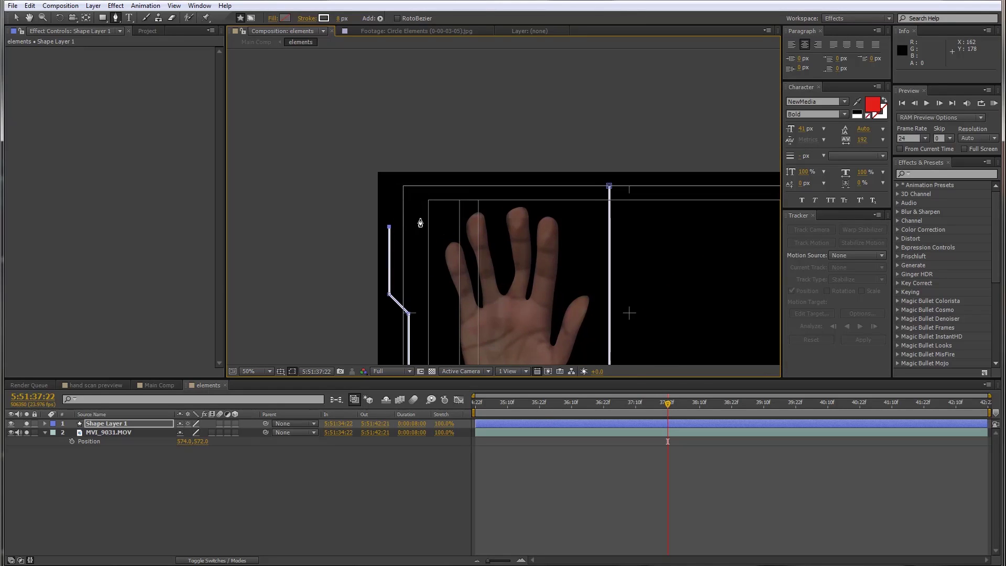
pyautogui.hotkey('ctrl', 'z')
pyautogui.keyDown('shift'); pyautogui.click(388, 212); pyautogui.keyUp('shift')
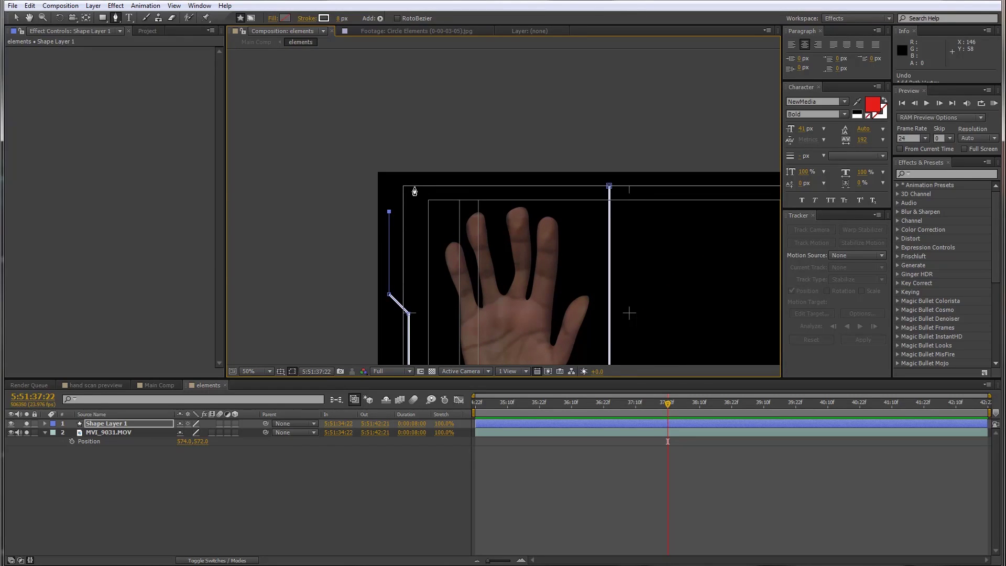
# Add a diagonal corner segment up to the upper action-safe line and close the path at its starting point beside the thumb
pyautogui.keyDown('shift'); pyautogui.click(417, 185); pyautogui.keyUp('shift')
pyautogui.scroll(2, 446, 154)
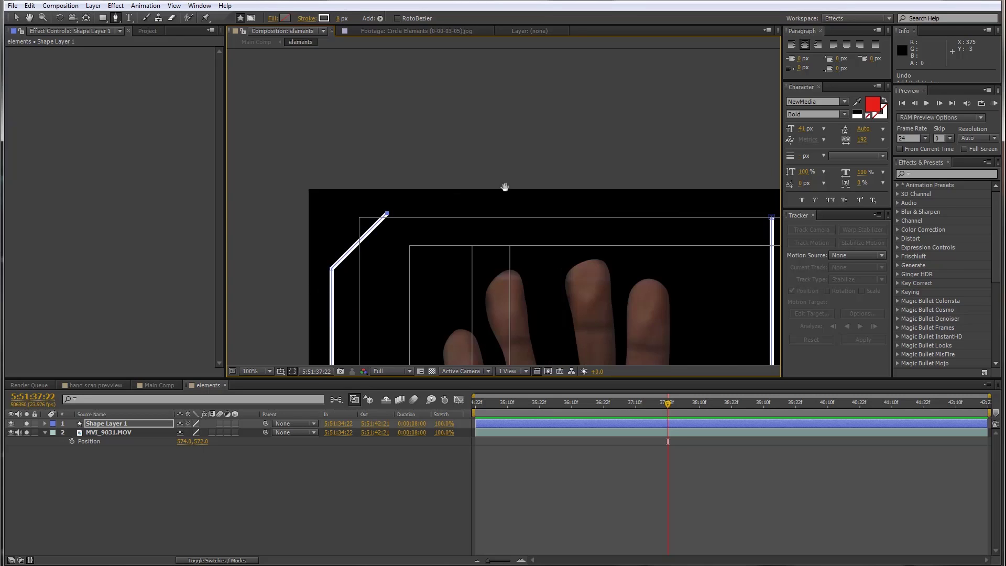
pyautogui.moveTo(504, 187); pyautogui.dragTo(364, 174)
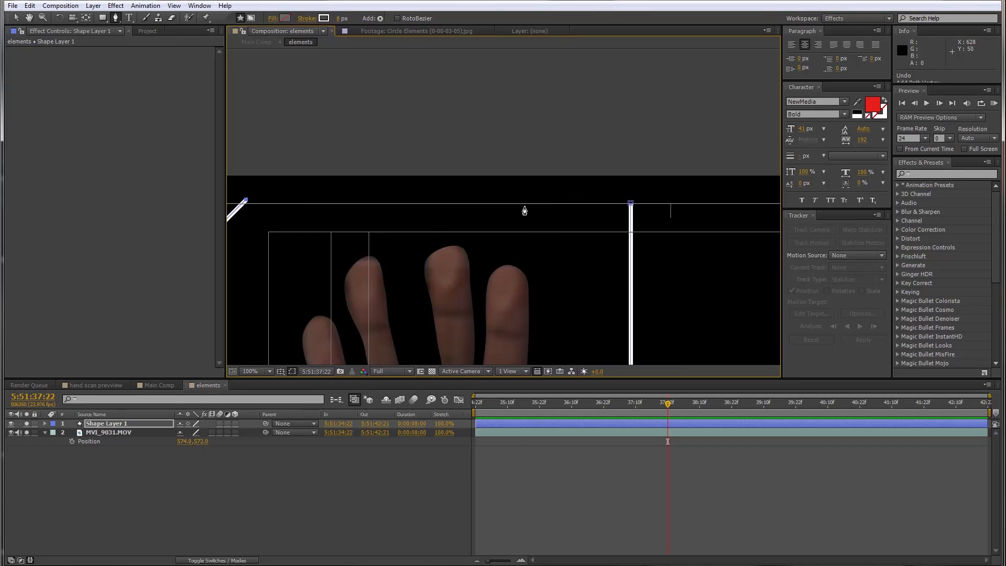
pyautogui.click(631, 204)
pyautogui.moveTo(467, 223); pyautogui.dragTo(583, 215)
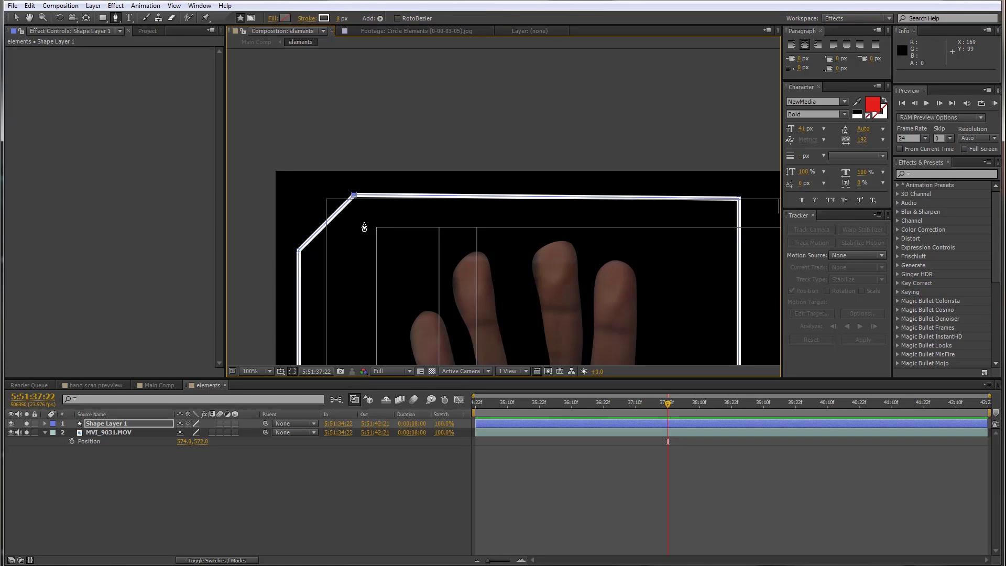
# Nudge the vertex at the upper-left bevel down until the frame's top edge is horizontal
pyautogui.press('Down')
pyautogui.press('Down')
pyautogui.press('Down')
pyautogui.press('Down')
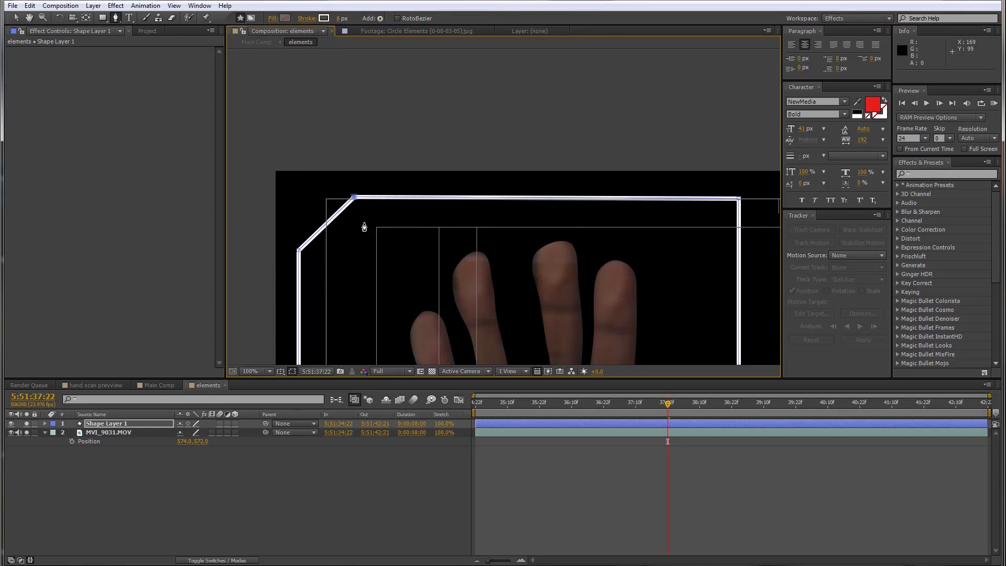
pyautogui.press('Down')
pyautogui.press('Down')
pyautogui.press('Down')
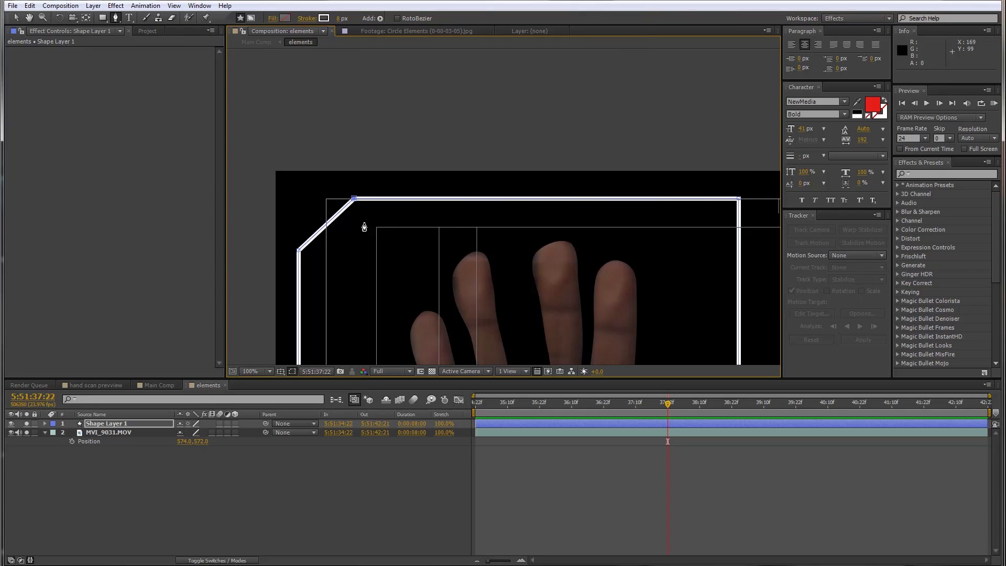
pyautogui.scroll(-2, 364, 226)
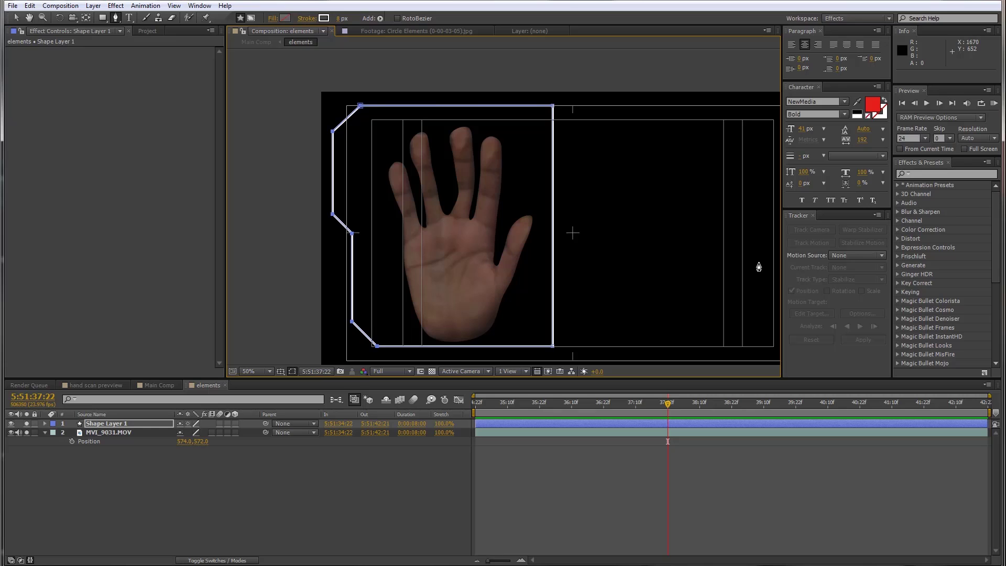
# Shift the frame's left-side vertices toward the hand in eight large nudges so the outline lies inside the action-safe area
pyautogui.hotkey('shift', 'Right')
pyautogui.hotkey('shift', 'Right')
pyautogui.hotkey('shift', 'Right')
pyautogui.hotkey('shift', 'Right')
pyautogui.hotkey('shift', 'Right')
pyautogui.hotkey('shift', 'Right')
pyautogui.hotkey('shift', 'Right')
pyautogui.hotkey('shift', 'Right')
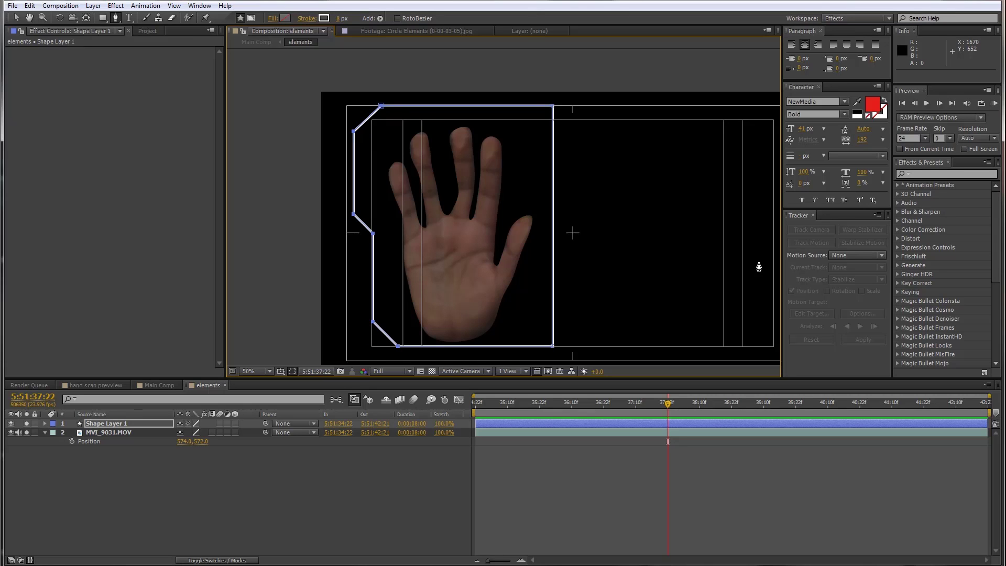
pyautogui.scroll(-2, 759, 266)
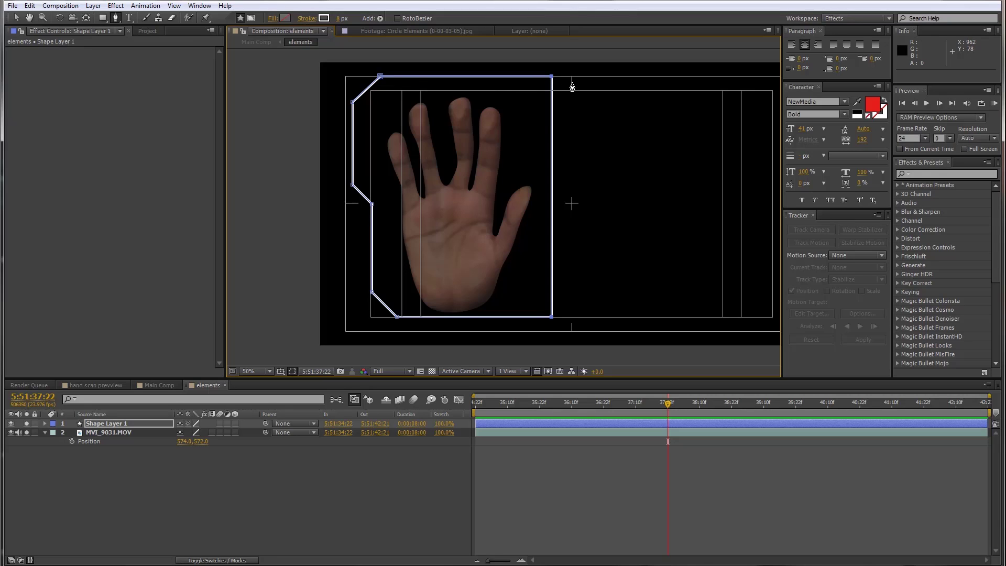
# Nudge the frame's vertical edge beside the thumb slightly closer to the hand
pyautogui.press('Left')
pyautogui.press('Left')
pyautogui.press('Left')
pyautogui.press('Left')
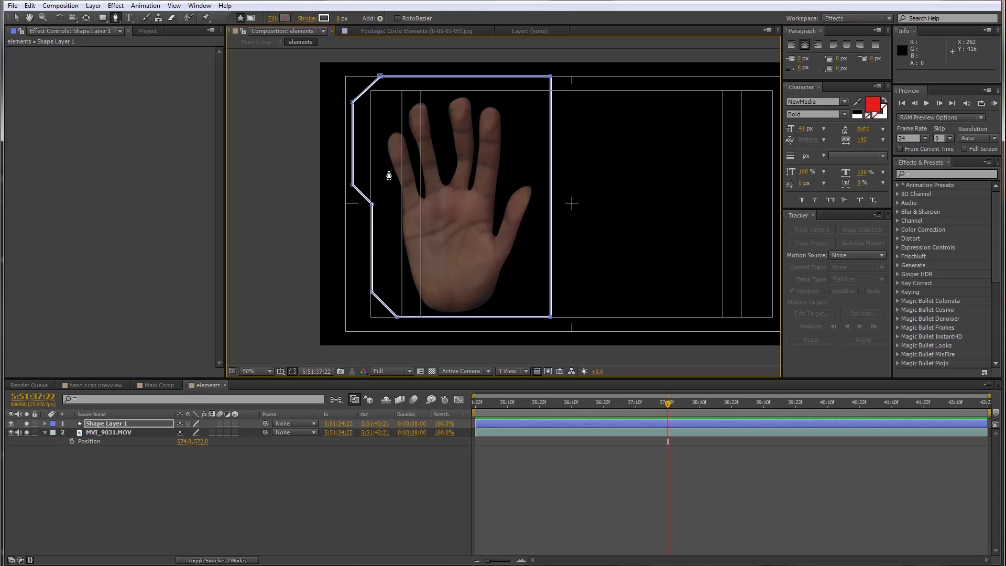
# Check the hand scan preview composition for reference and set the frame's stroke width to 3 px
pyautogui.click(95, 385)
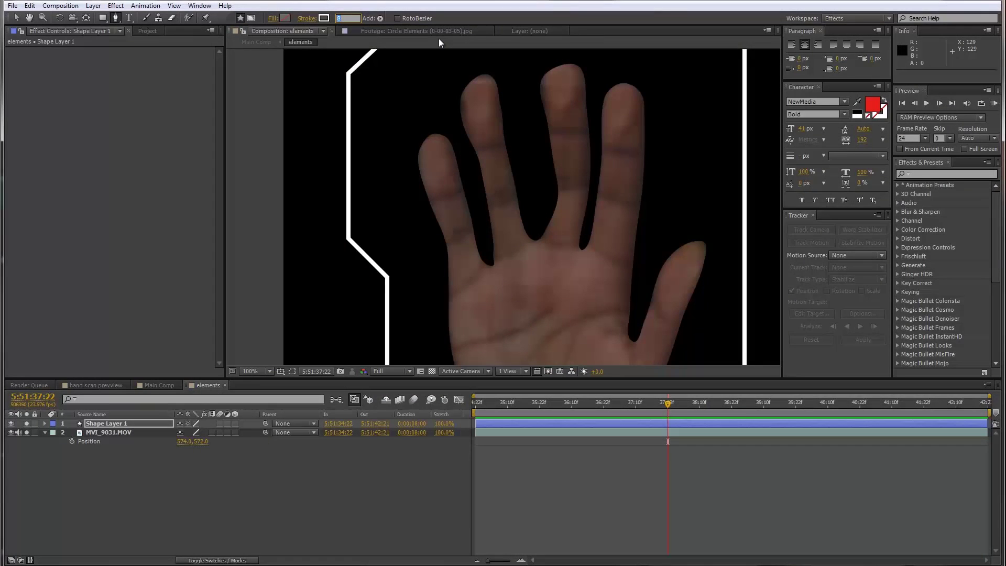
pyautogui.write('3')
pyautogui.press('Return')
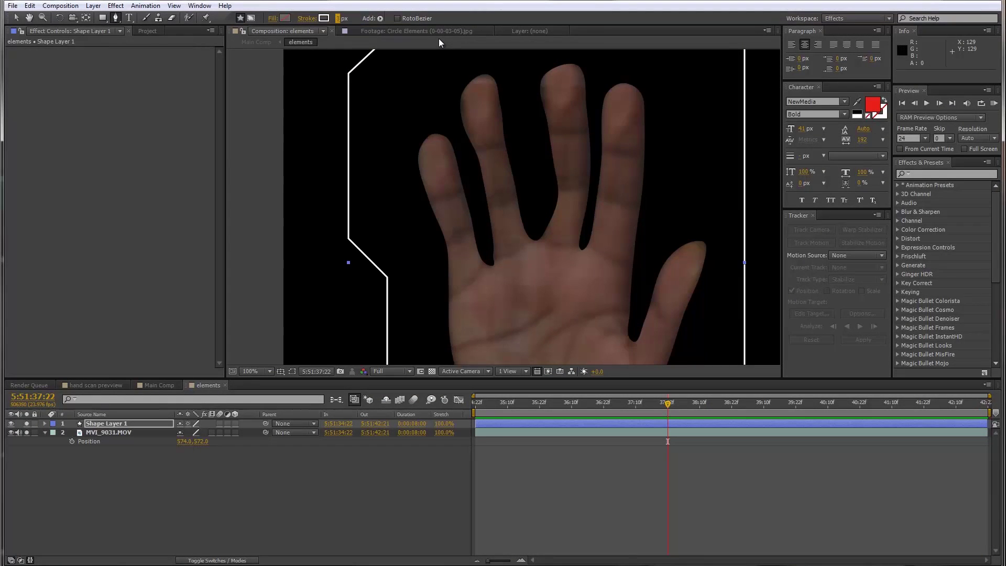
# Change the frame's stroke color to a muted dark blue, 355384
pyautogui.click(326, 19)
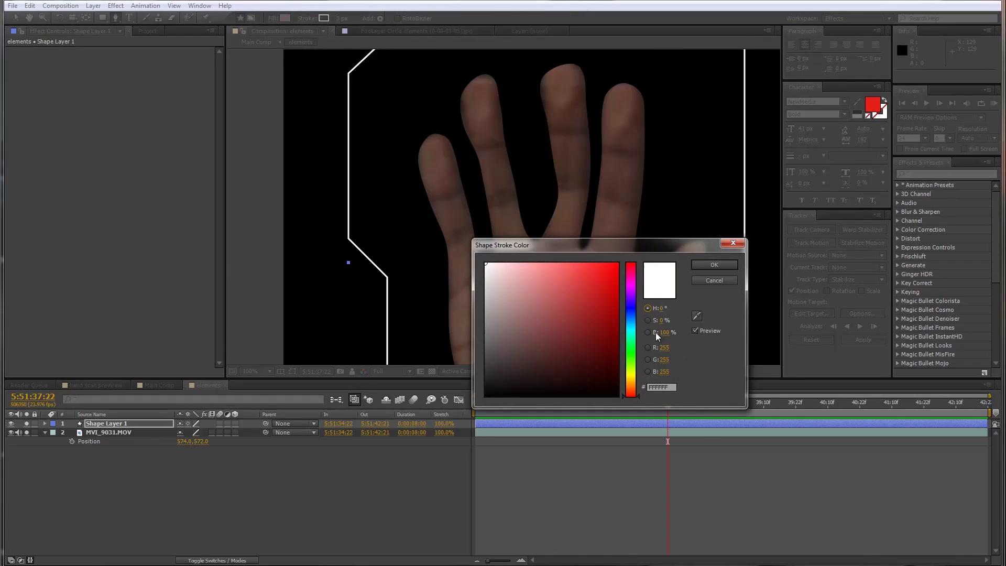
pyautogui.click(635, 319)
pyautogui.moveTo(582, 317)
pyautogui.mouseDown()
pyautogui.moveTo(561, 322)
pyautogui.moveTo(553, 341)
pyautogui.moveTo(564, 328)
pyautogui.mouseUp()
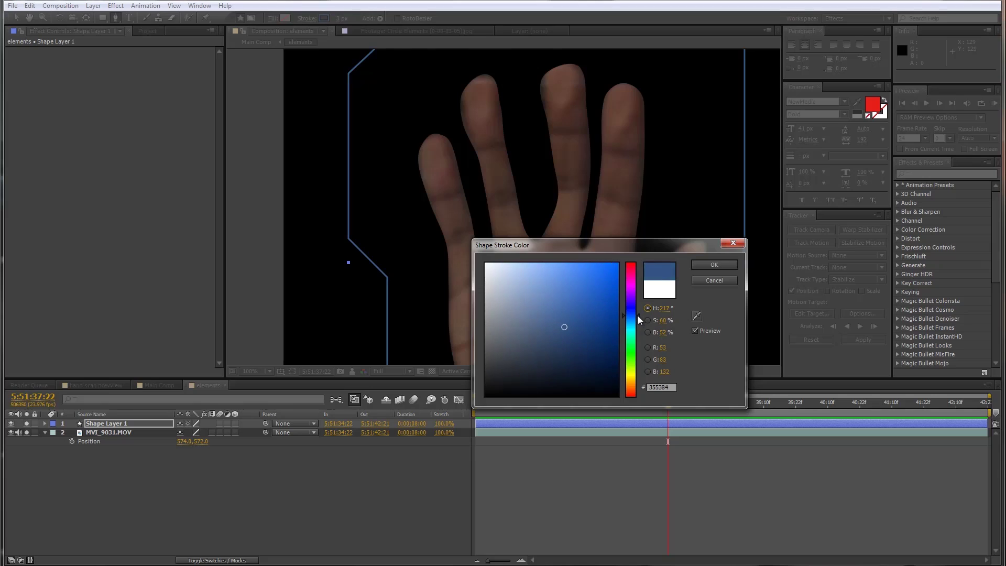
pyautogui.press('Return')
# Switch the frame's fill to a linear gradient running from the middle of its top edge to the middle of its bottom edge
pyautogui.moveTo(488, 238); pyautogui.dragTo(271, 63)
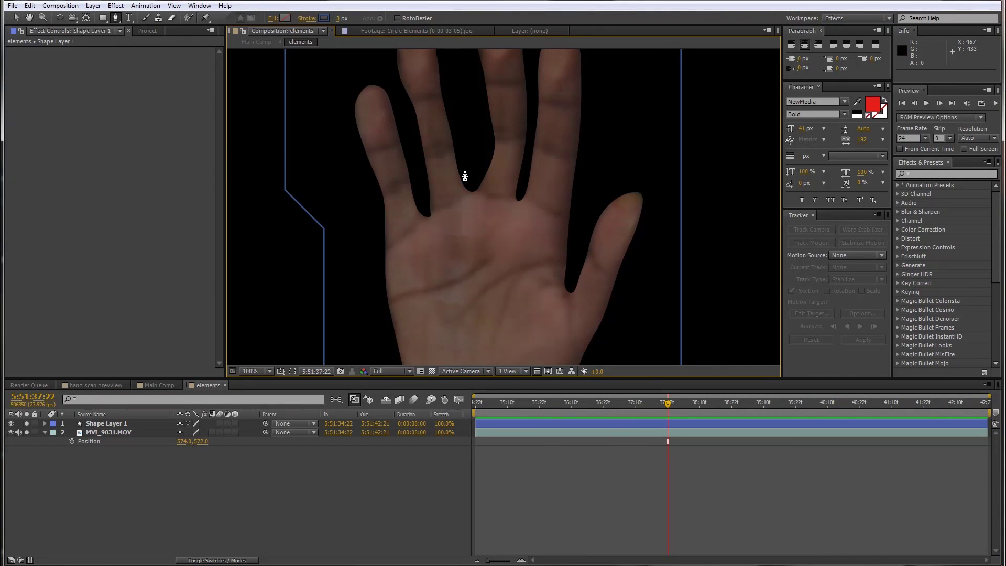
pyautogui.moveTo(460, 175); pyautogui.dragTo(476, 205)
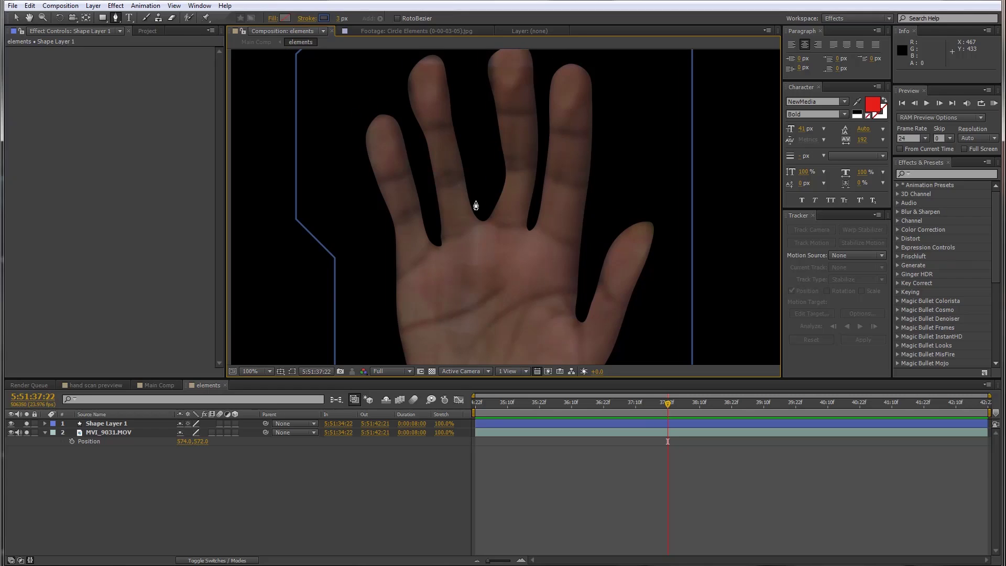
pyautogui.keyDown('alt'); pyautogui.click(287, 21); pyautogui.keyUp('alt')
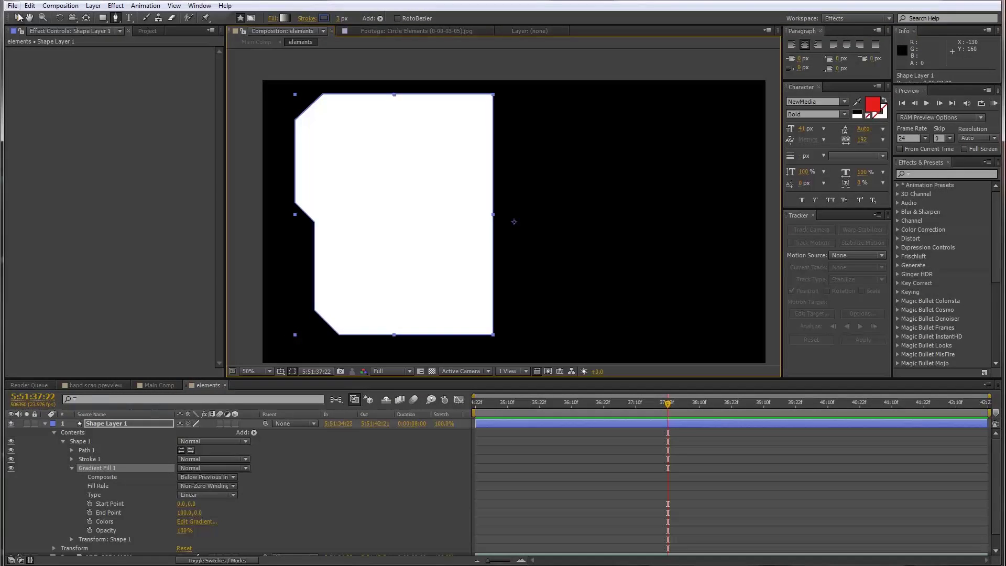
pyautogui.click(17, 19)
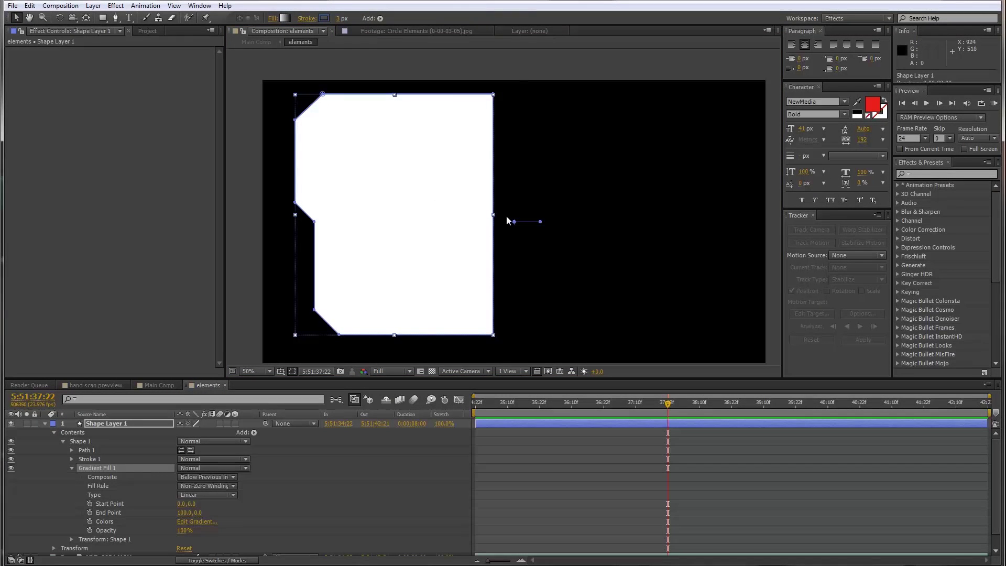
pyautogui.moveTo(540, 222); pyautogui.dragTo(395, 334)
pyautogui.moveTo(513, 223); pyautogui.dragTo(394, 96)
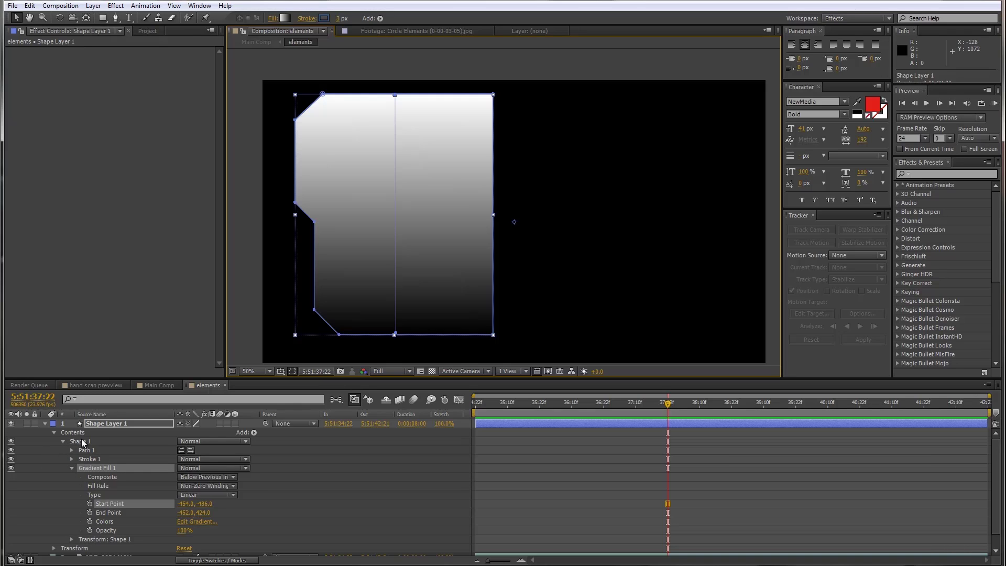
# Edit the gradient fill's colors so it runs from black at the start to medium blue at the end
pyautogui.scroll(-1, 84, 456)
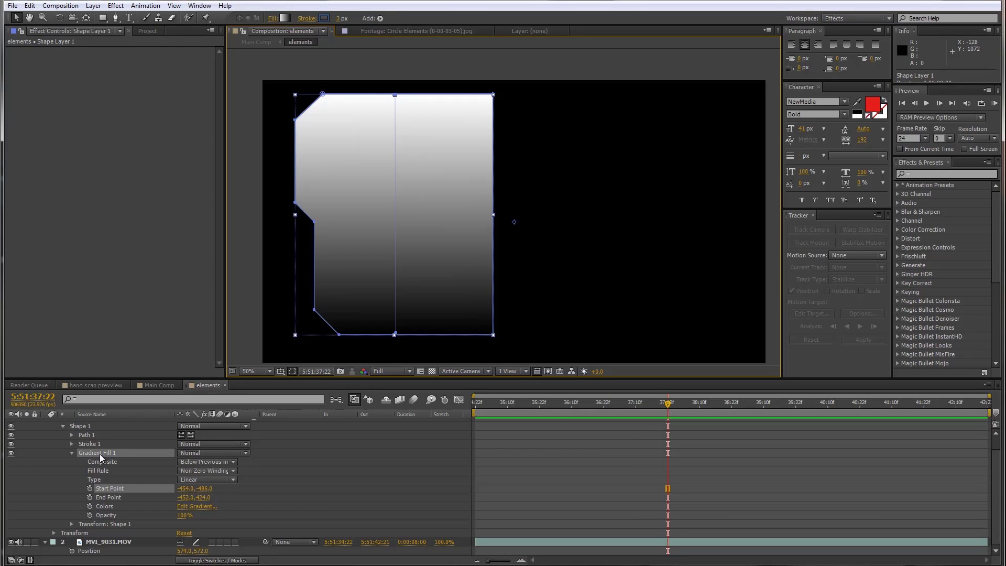
pyautogui.click(206, 507)
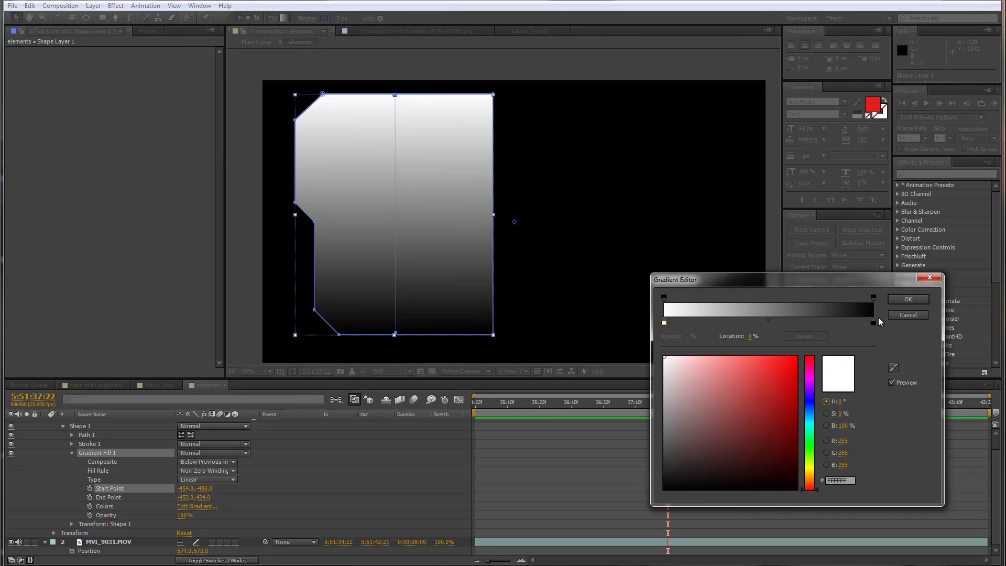
pyautogui.click(873, 324)
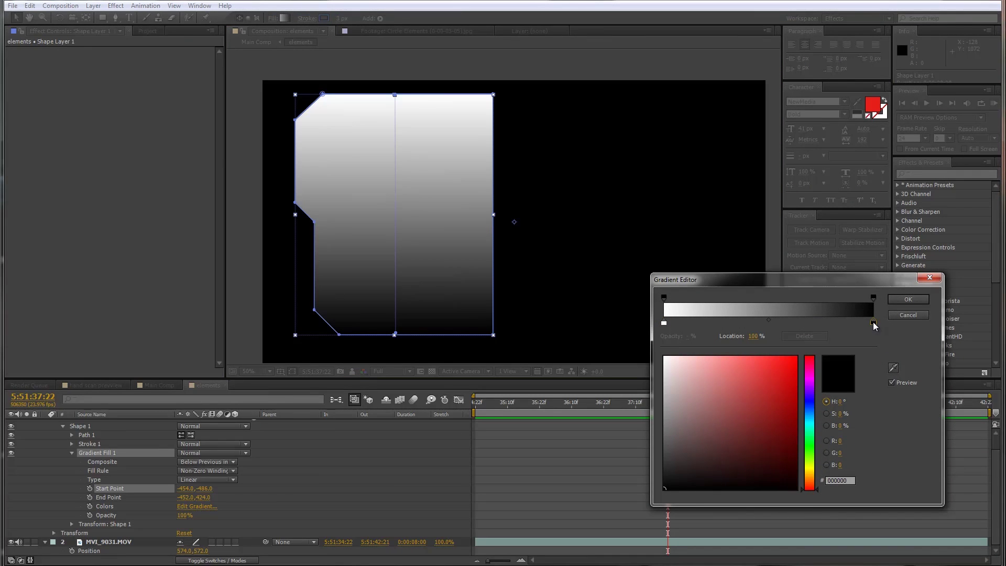
pyautogui.click(663, 324)
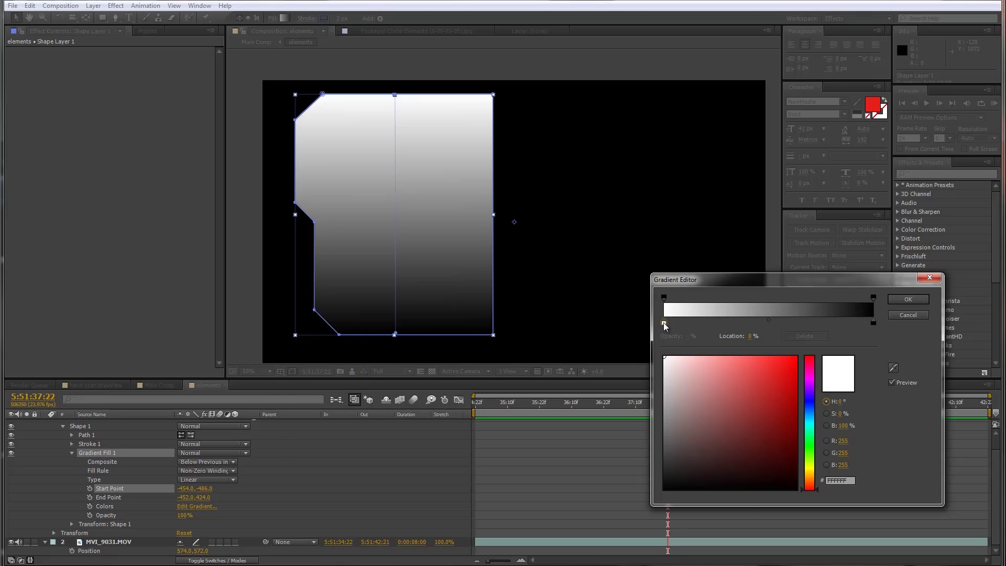
pyautogui.moveTo(699, 428); pyautogui.dragTo(655, 518)
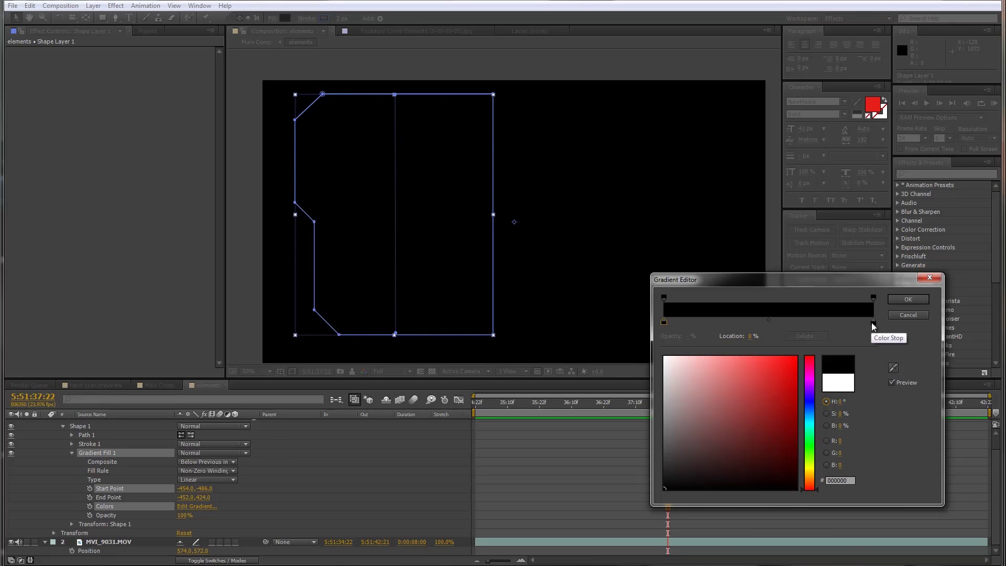
pyautogui.click(874, 325)
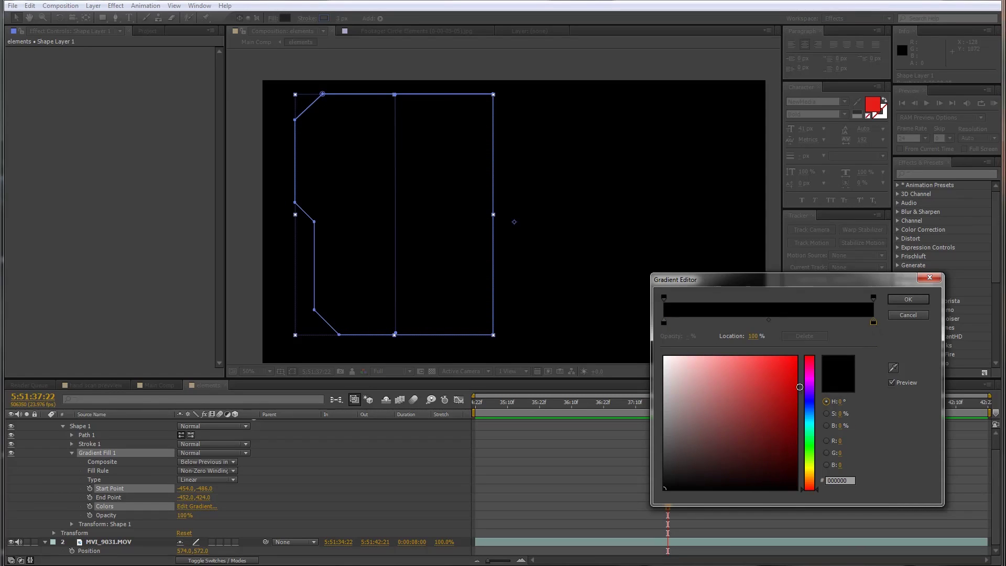
pyautogui.click(813, 408)
pyautogui.moveTo(760, 392); pyautogui.dragTo(737, 427)
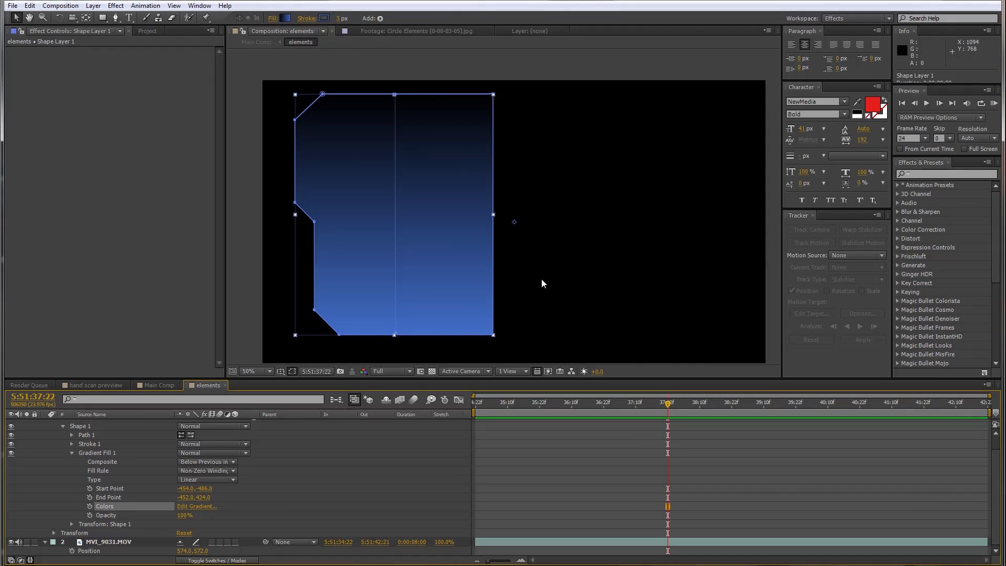
pyautogui.press('Return')
# Set the opacity of the frame's gradient fill to 30%
pyautogui.scroll(2, 121, 455)
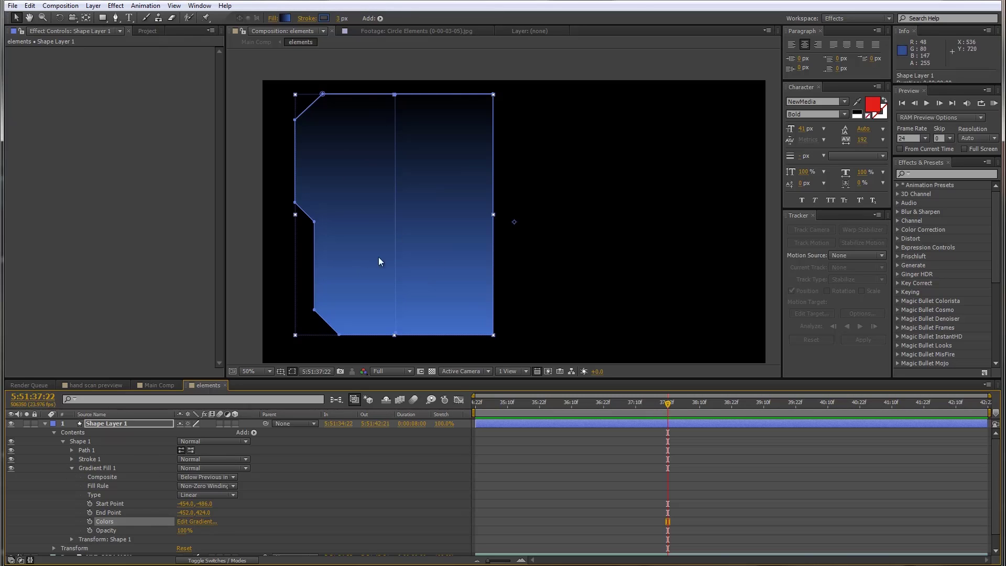
pyautogui.scroll(3, 315, 129)
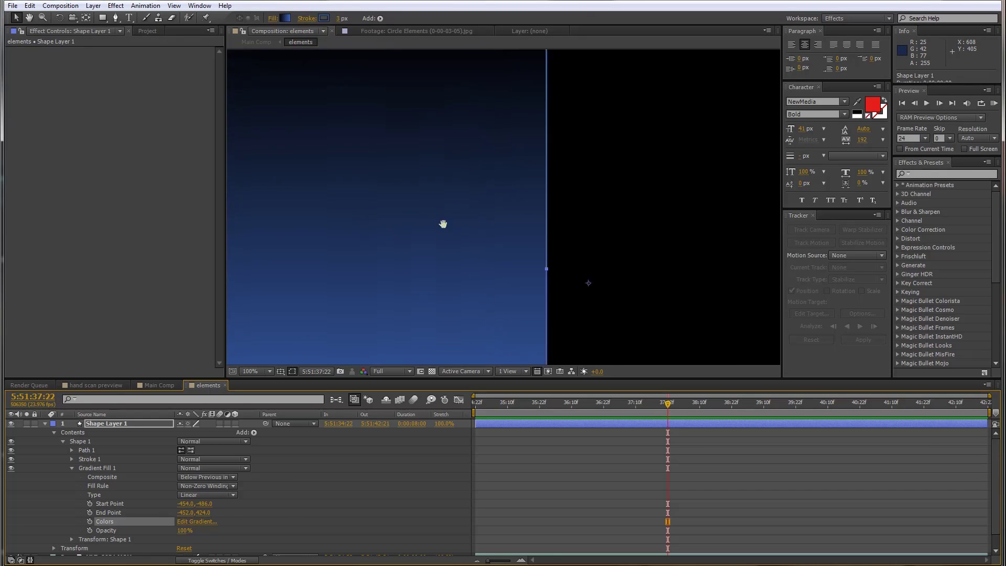
pyautogui.scroll(-2, 335, 157)
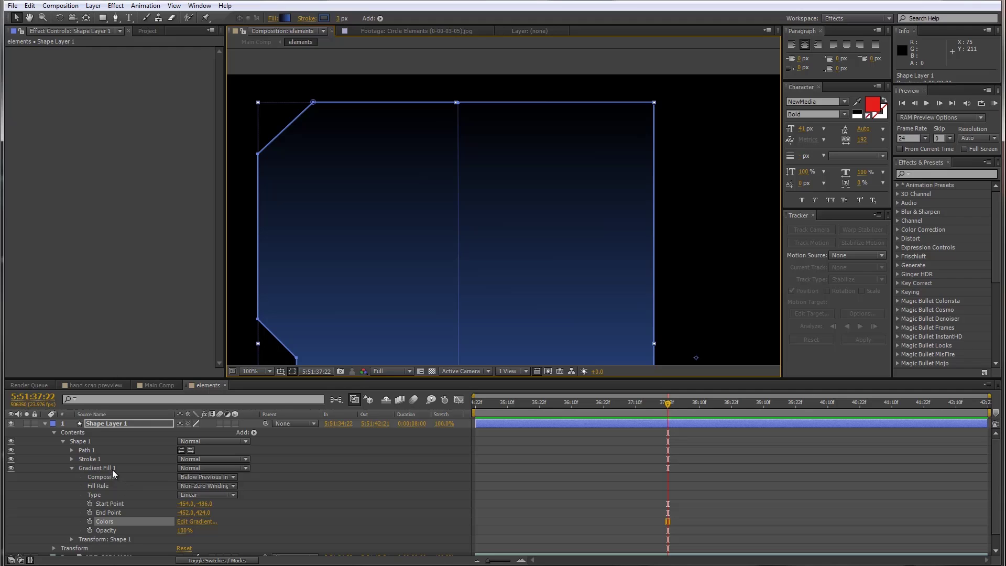
pyautogui.click(179, 532)
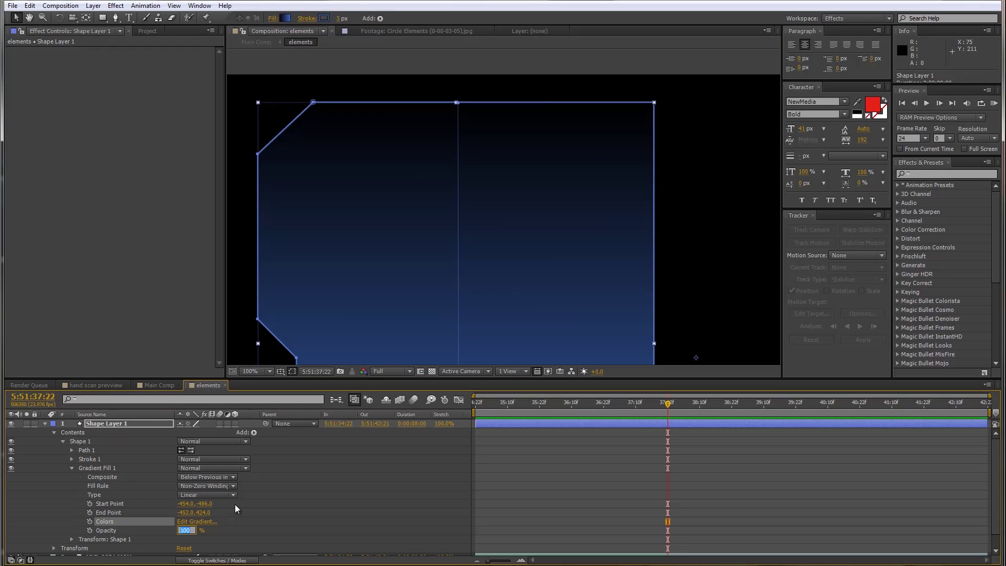
pyautogui.write('30')
pyautogui.press('Return')
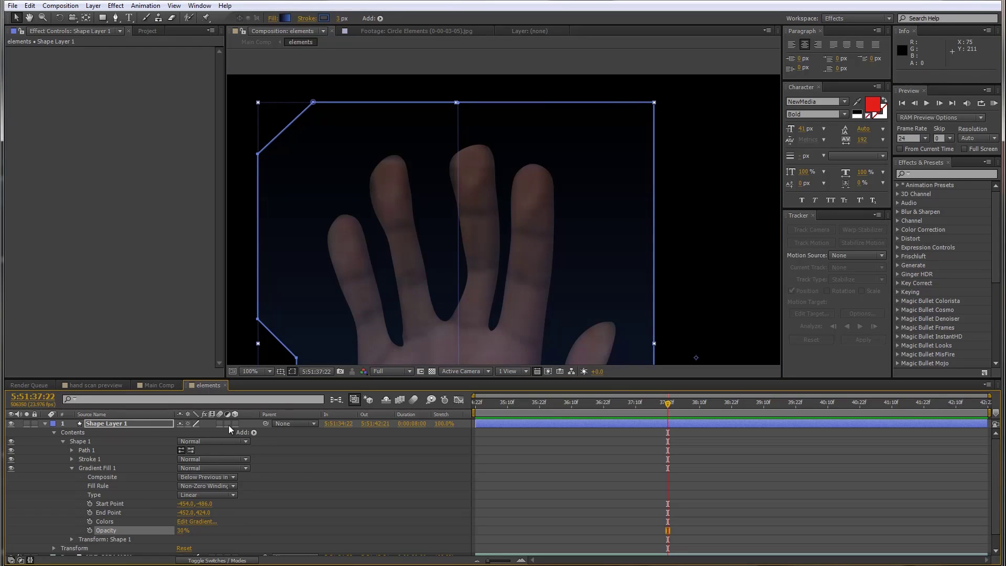
# Collapse the frame's gradient fill and shape properties in the timeline
pyautogui.scroll(-2, 346, 299)
pyautogui.moveTo(360, 307); pyautogui.dragTo(307, 242)
pyautogui.scroll(2, 401, 181)
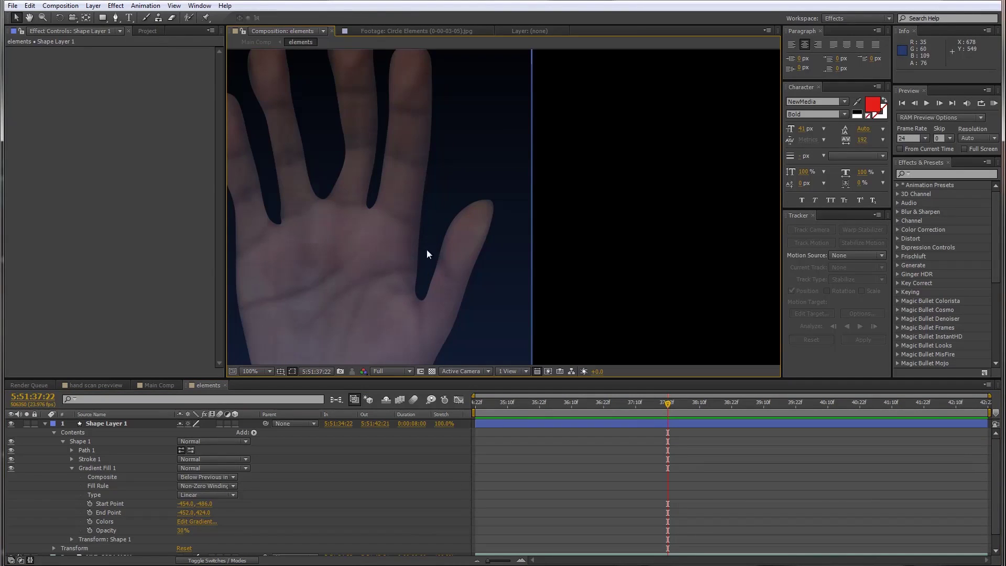
pyautogui.scroll(3, 474, 225)
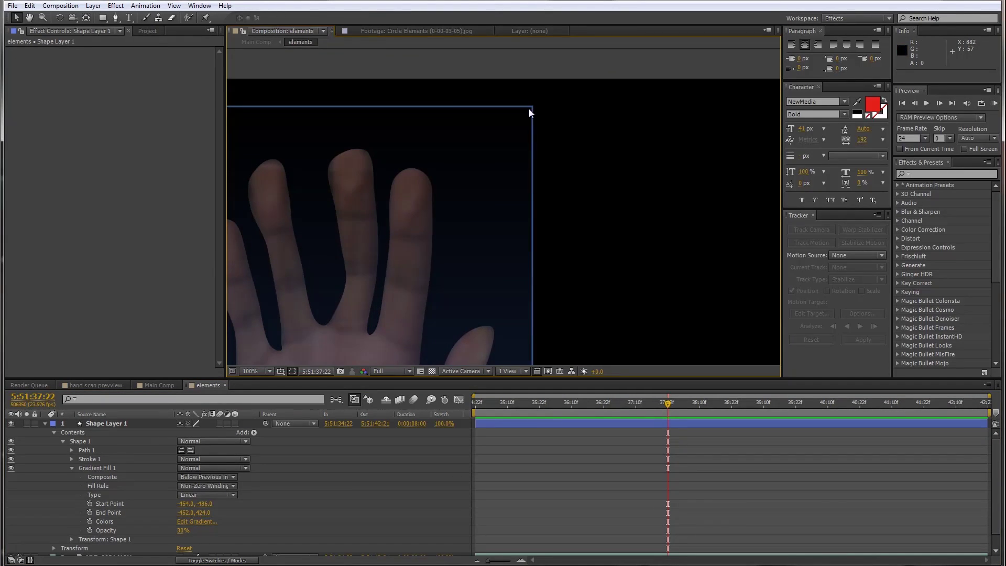
pyautogui.moveTo(382, 168); pyautogui.dragTo(461, 49)
pyautogui.scroll(-3, 461, 54)
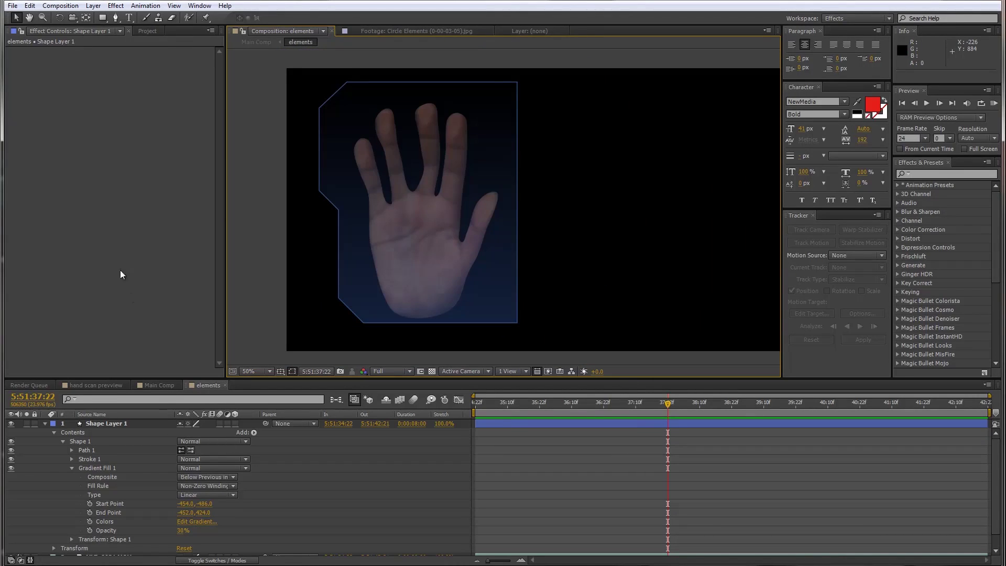
pyautogui.click(71, 468)
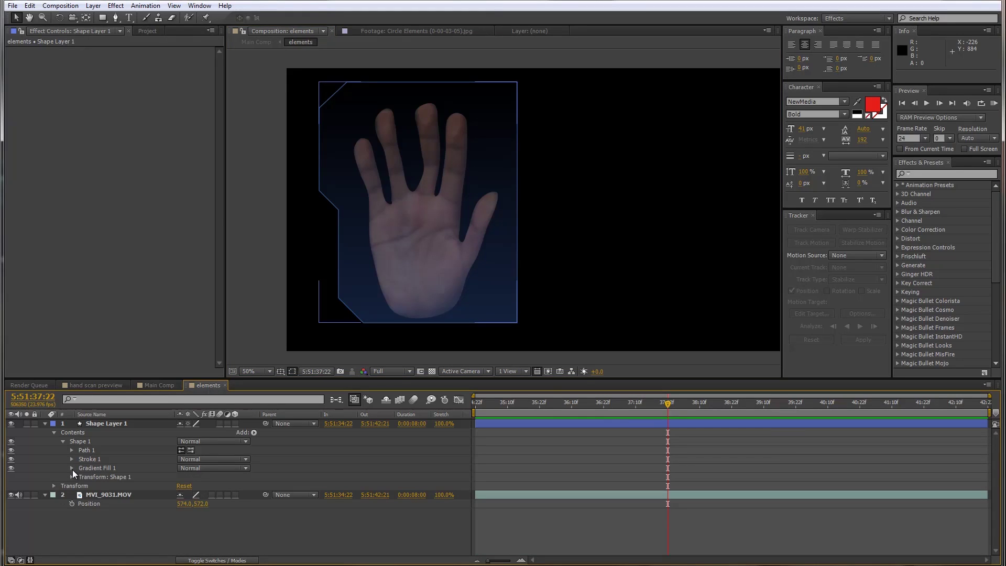
pyautogui.click(63, 441)
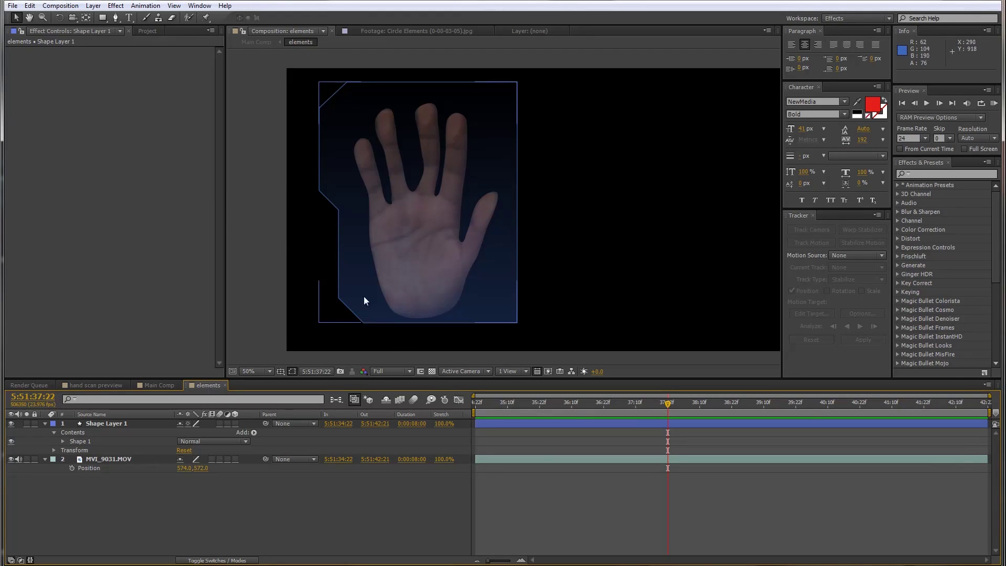
# Add a new shape layer and draw a tall, narrow rectangle just right of the hand frame, matching the frame's height
pyautogui.rightClick(190, 483)
pyautogui.moveTo(262, 370)
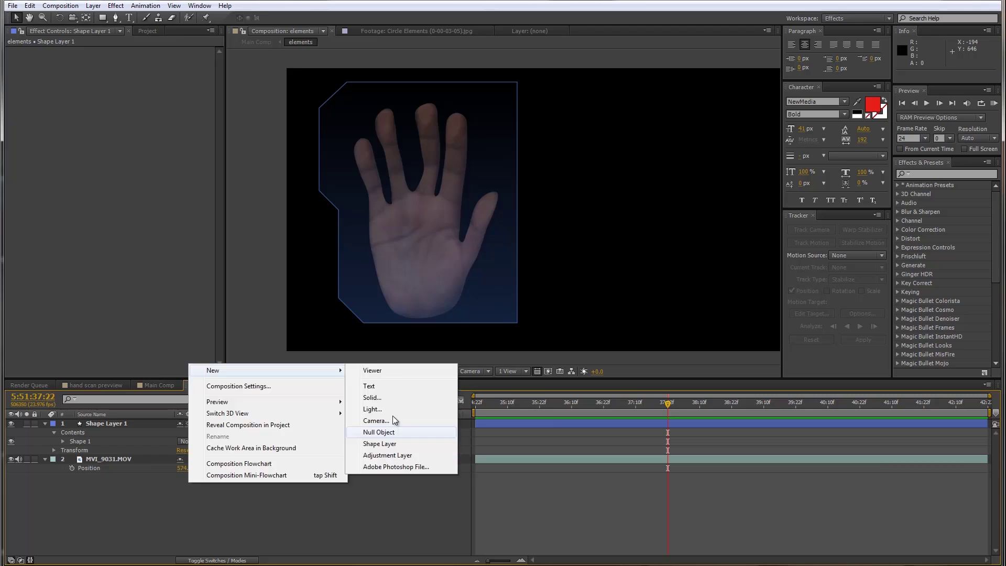
pyautogui.click(393, 444)
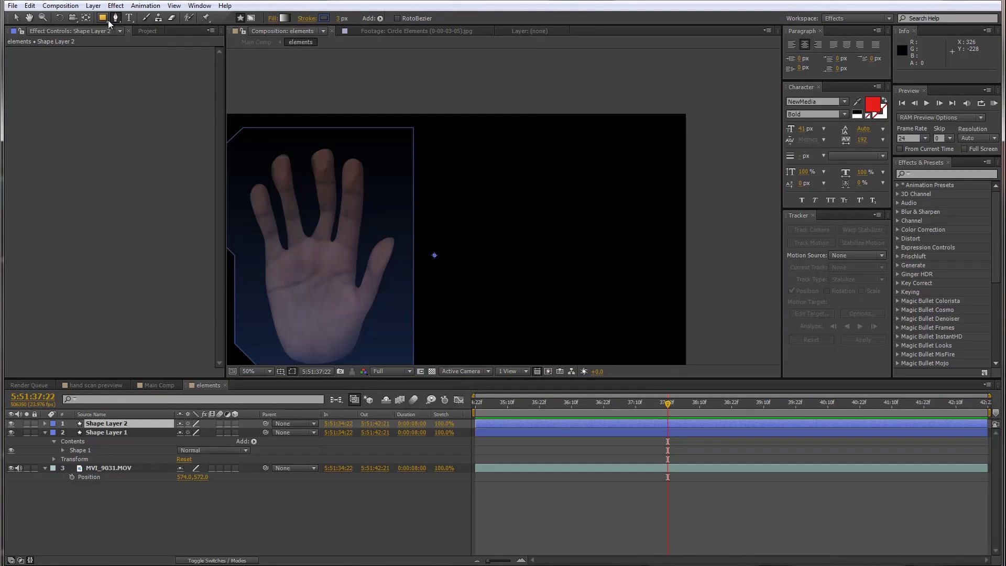
pyautogui.click(116, 18)
pyautogui.click(103, 19)
pyautogui.moveTo(394, 182); pyautogui.dragTo(453, 135)
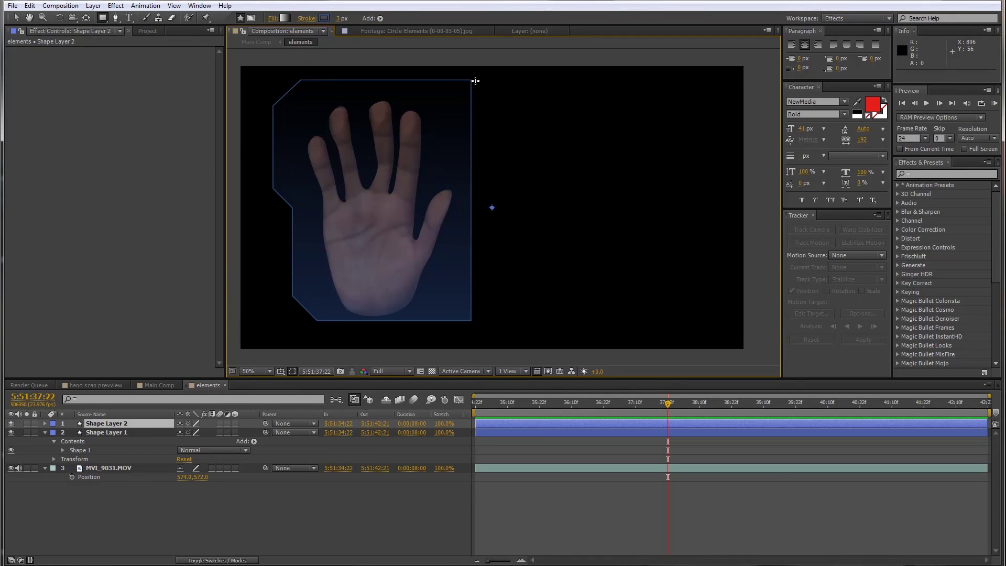
pyautogui.moveTo(474, 79); pyautogui.dragTo(527, 318)
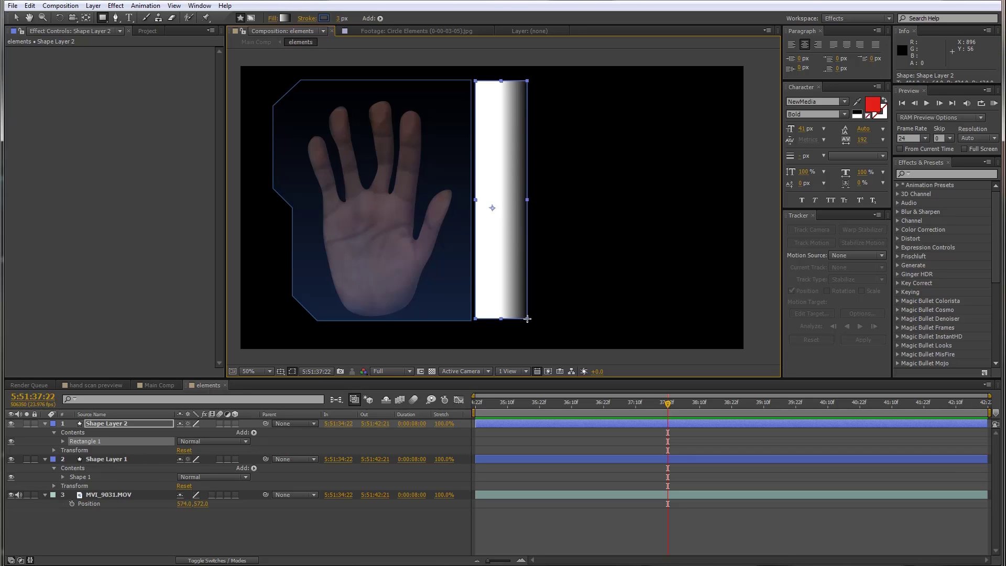
# Center the rectangle's anchor point and run its gradient from the middle of the top edge to the middle of the bottom edge
pyautogui.click(16, 17)
pyautogui.hotkey('ctrl', 'alt', 'Home')
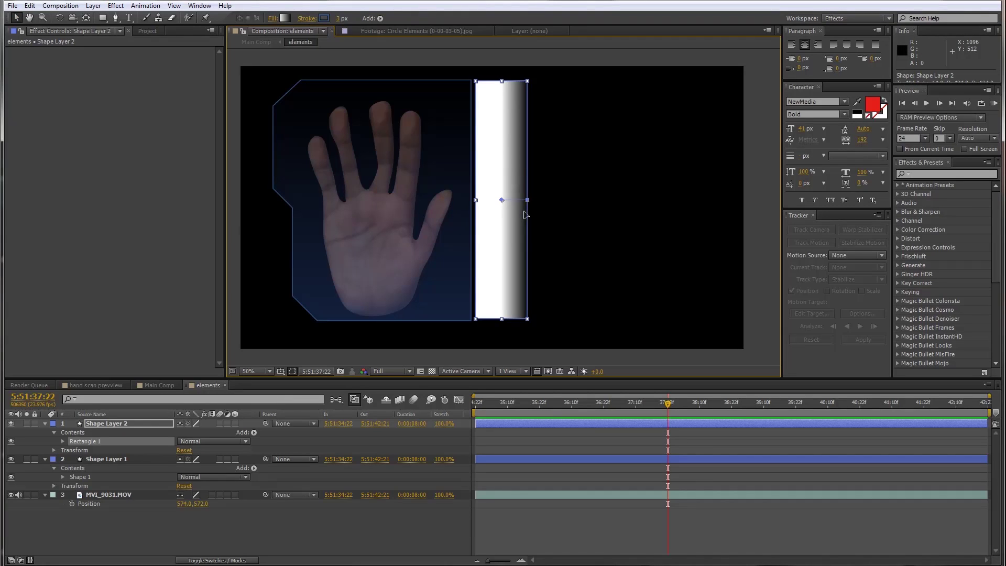
pyautogui.moveTo(527, 199); pyautogui.dragTo(504, 319)
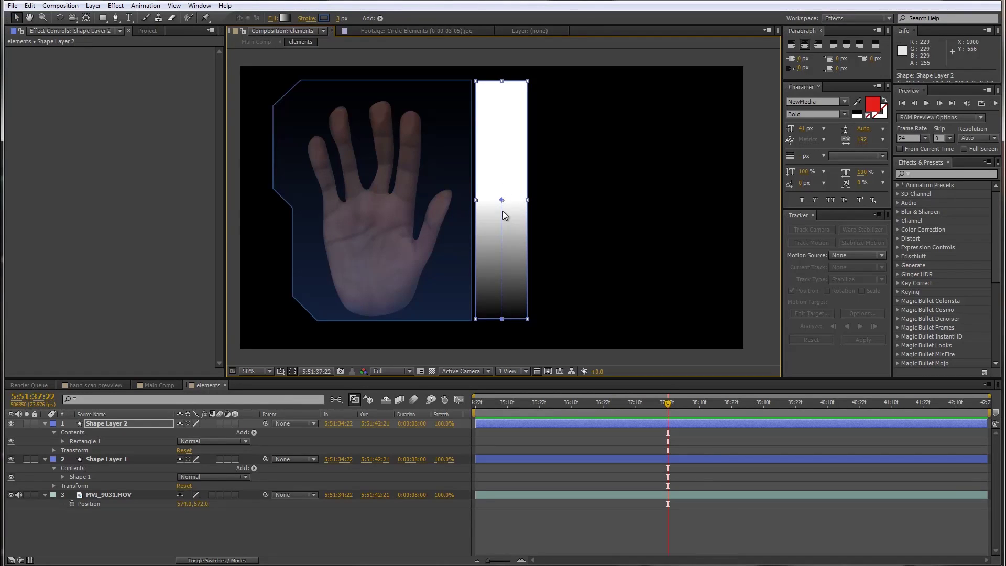
pyautogui.moveTo(502, 200); pyautogui.dragTo(501, 81)
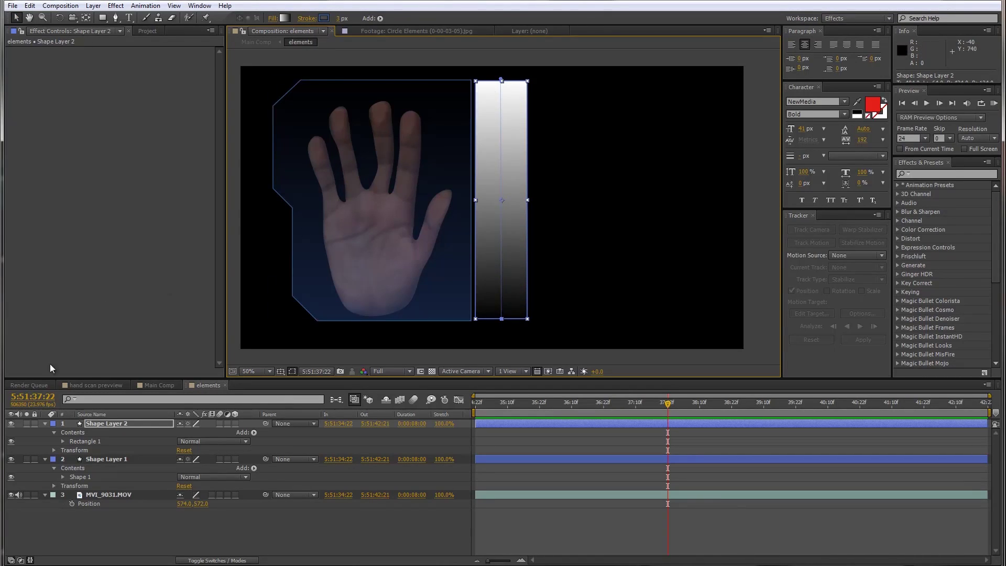
# Set the start color of the rectangle's gradient fill to black
pyautogui.click(62, 442)
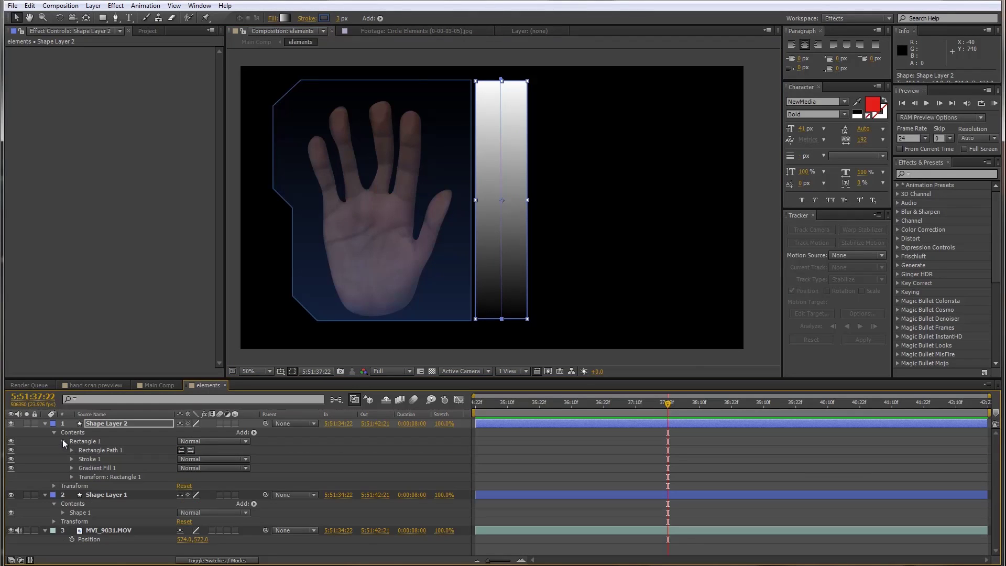
pyautogui.click(72, 468)
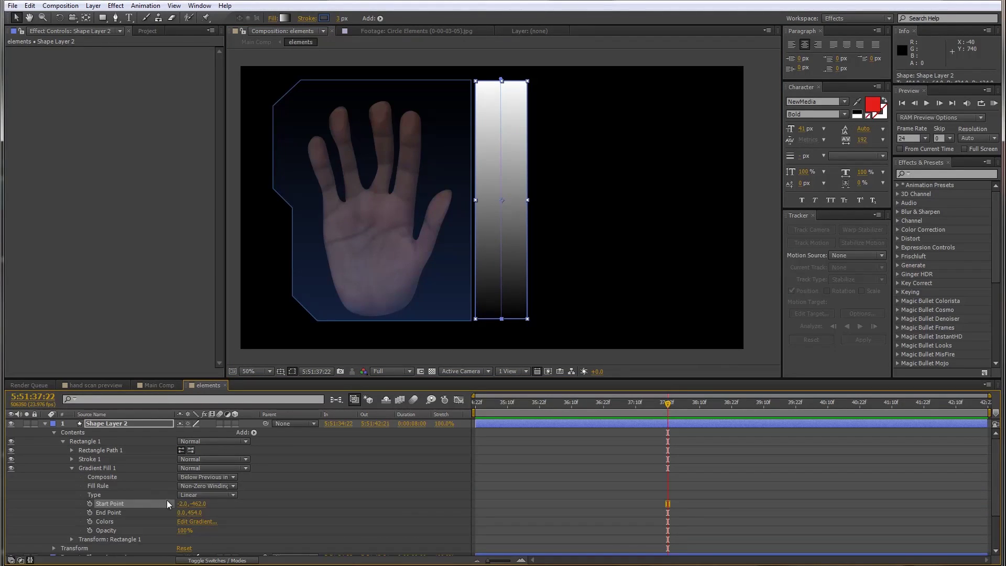
pyautogui.click(196, 522)
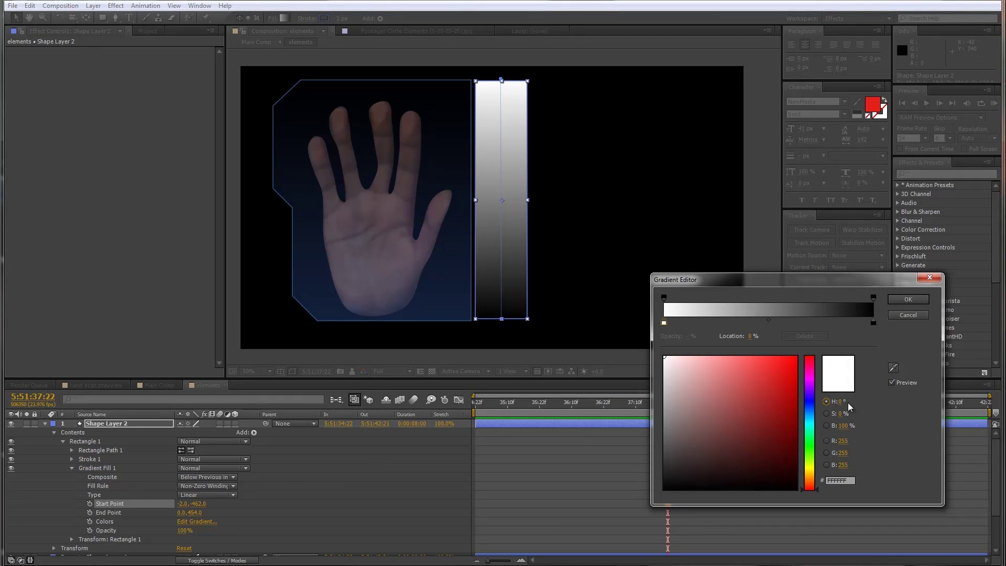
pyautogui.click(664, 324)
pyautogui.moveTo(706, 465); pyautogui.dragTo(652, 513)
# Set the end color of the rectangle's gradient fill to a dark green, 217F4F, and copy its hex value
pyautogui.click(874, 324)
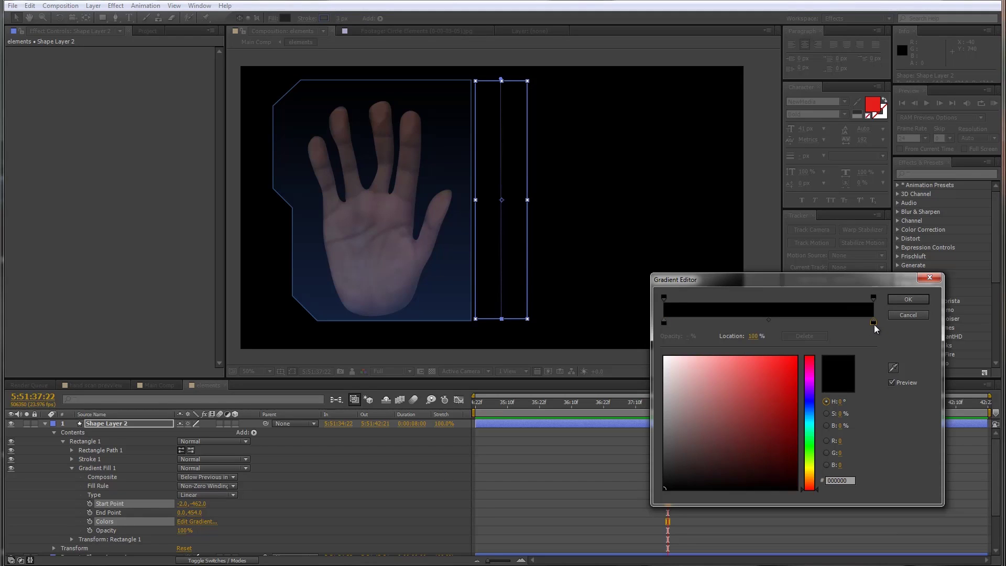
pyautogui.click(810, 448)
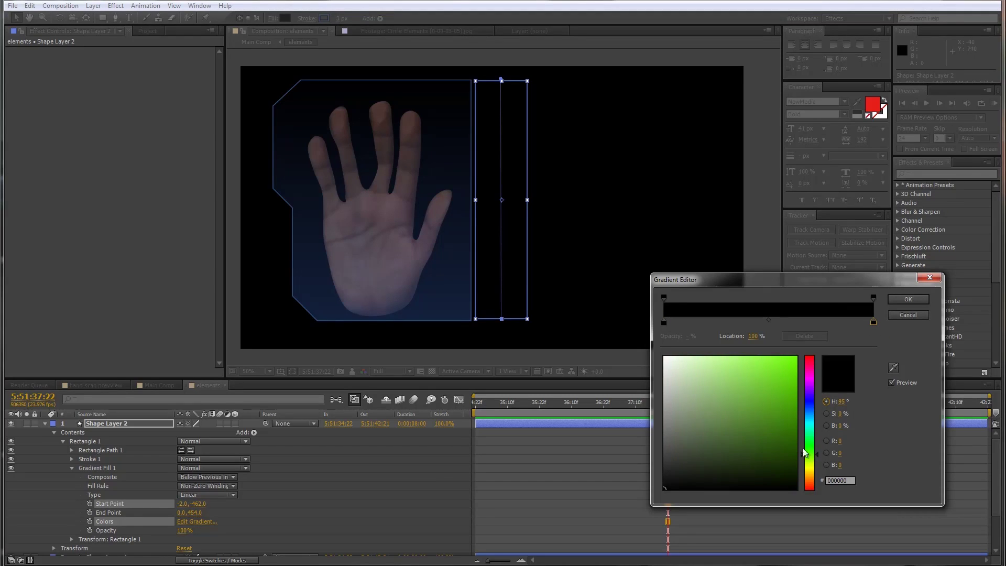
pyautogui.moveTo(764, 417); pyautogui.dragTo(743, 424)
pyautogui.click(818, 453)
pyautogui.moveTo(817, 451); pyautogui.dragTo(815, 436)
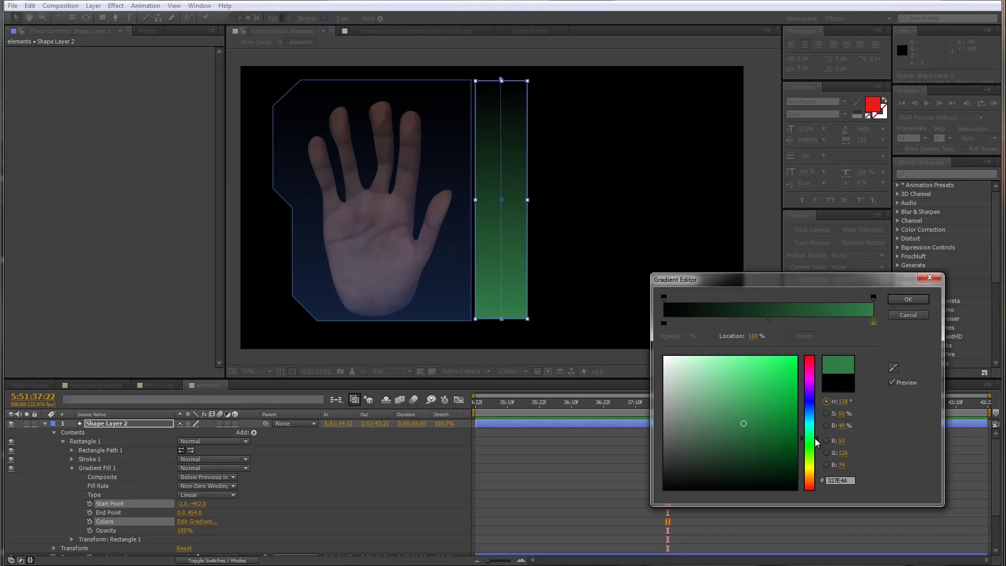
pyautogui.click(845, 401)
pyautogui.moveTo(784, 442); pyautogui.dragTo(762, 423)
pyautogui.click(838, 480)
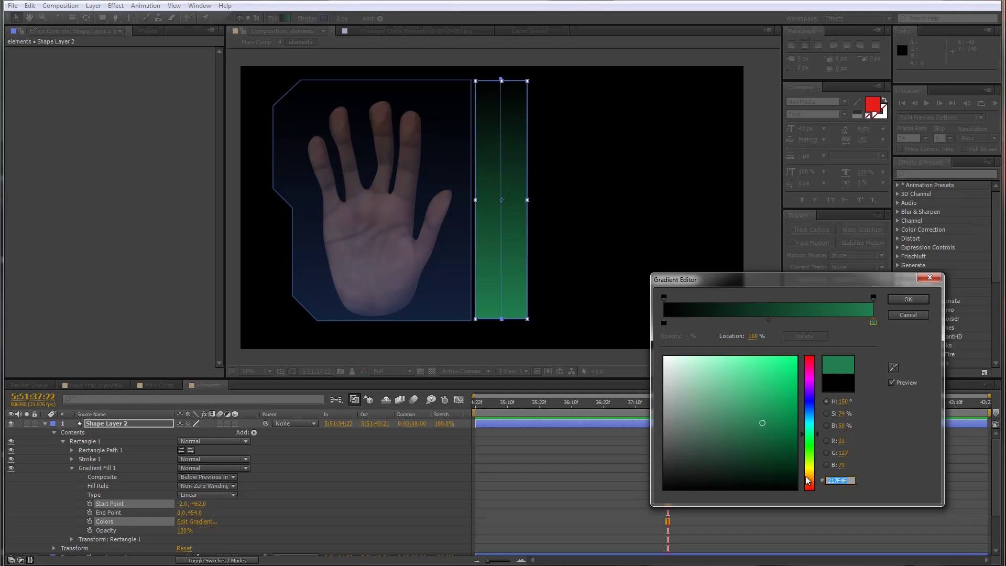
pyautogui.click(893, 300)
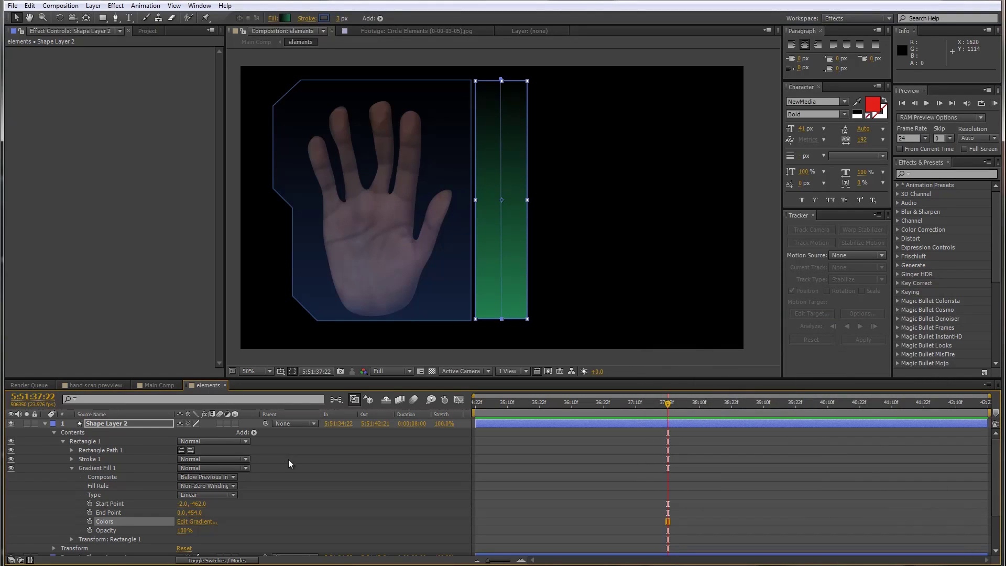
# Change the rectangle's stroke color to the copied green value
pyautogui.click(73, 460)
pyautogui.click(183, 476)
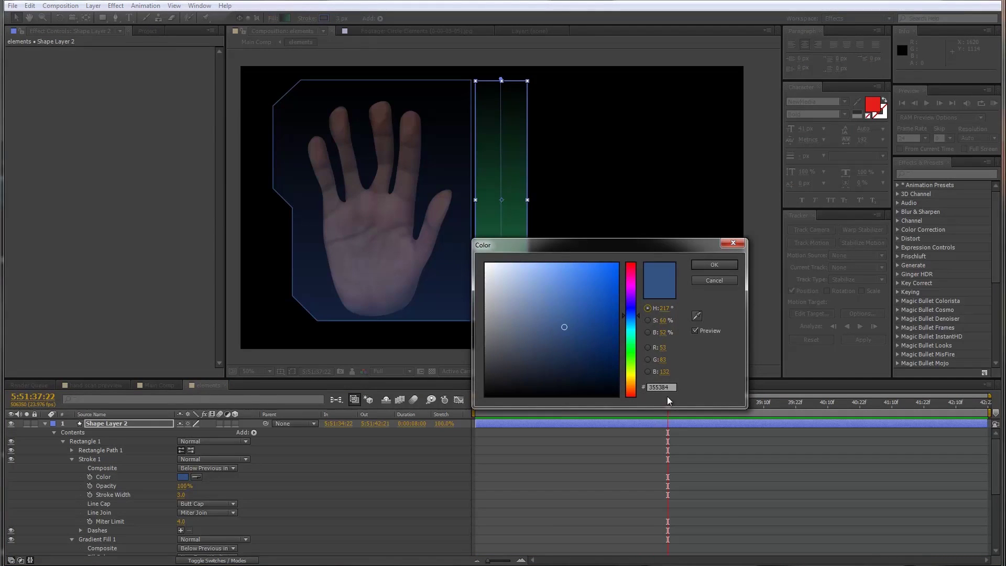
pyautogui.hotkey('ctrl', 'v')
pyautogui.click(705, 264)
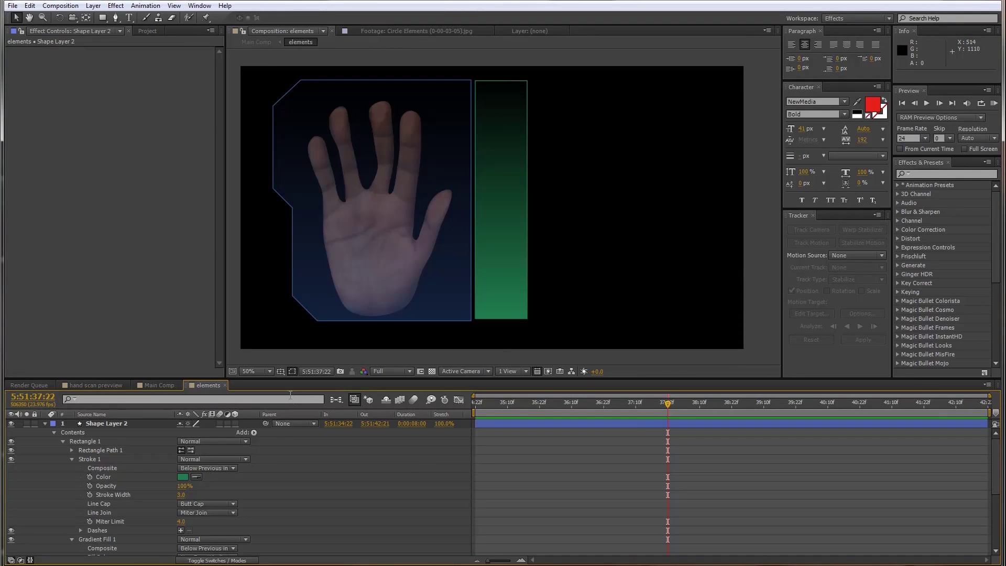
# Set the rectangle's stroke width to 2 px and deselect the layer
pyautogui.click(137, 460)
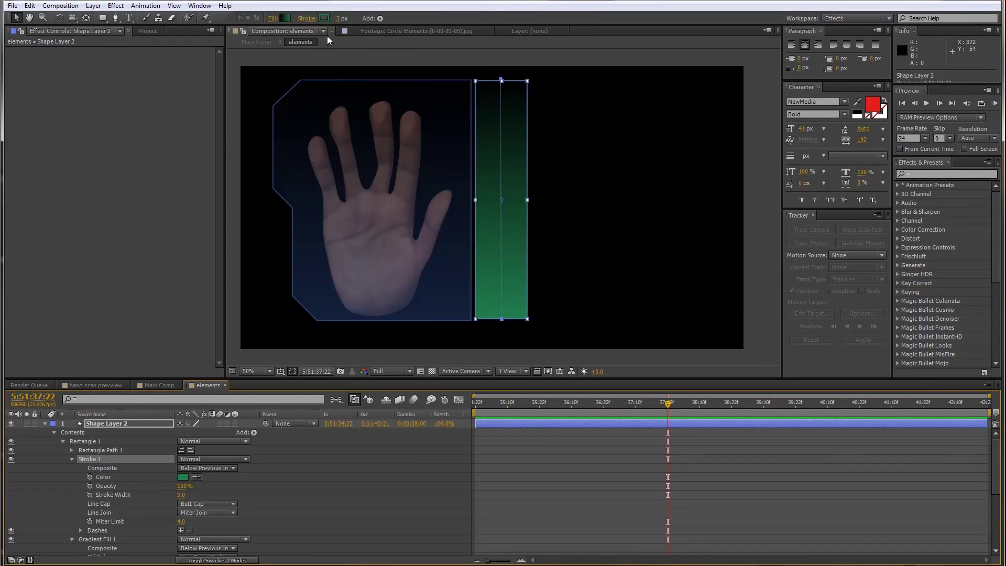
pyautogui.click(338, 16)
pyautogui.write('2')
pyautogui.press('Return')
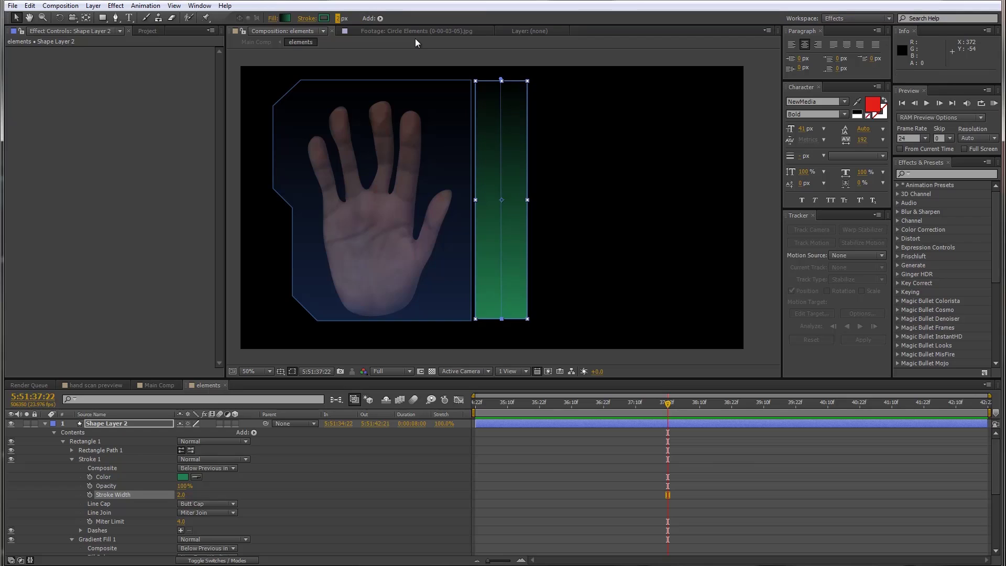
pyautogui.click(532, 474)
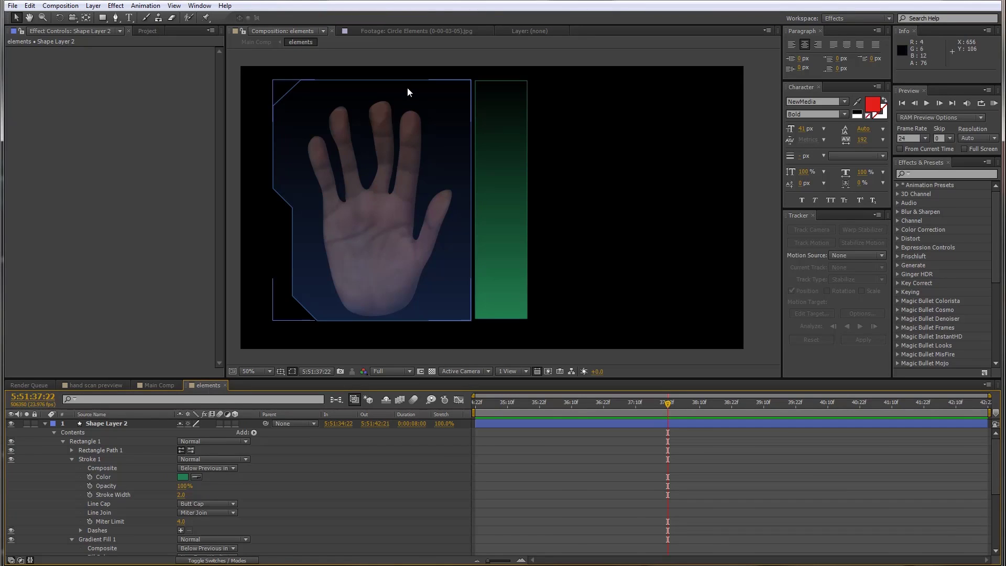
# Set the opacity of the rectangle's gradient fill to 20%
pyautogui.scroll(-3, 118, 502)
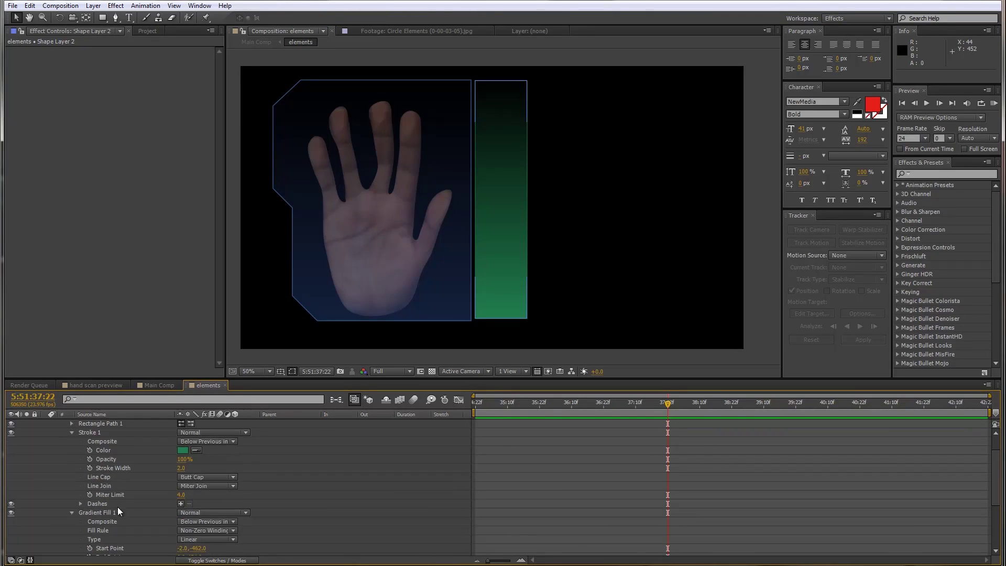
pyautogui.click(185, 522)
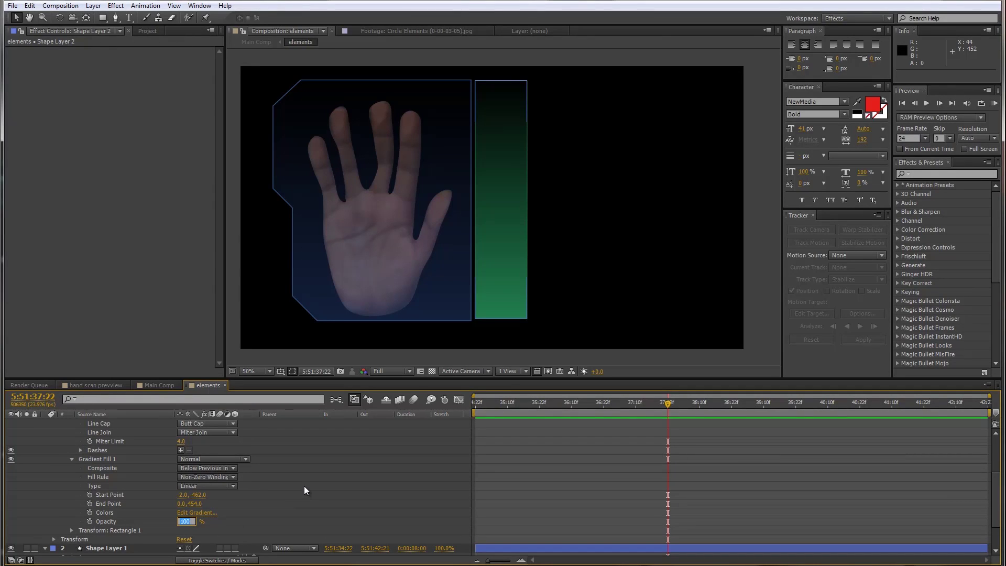
pyautogui.write('20')
pyautogui.press('Return')
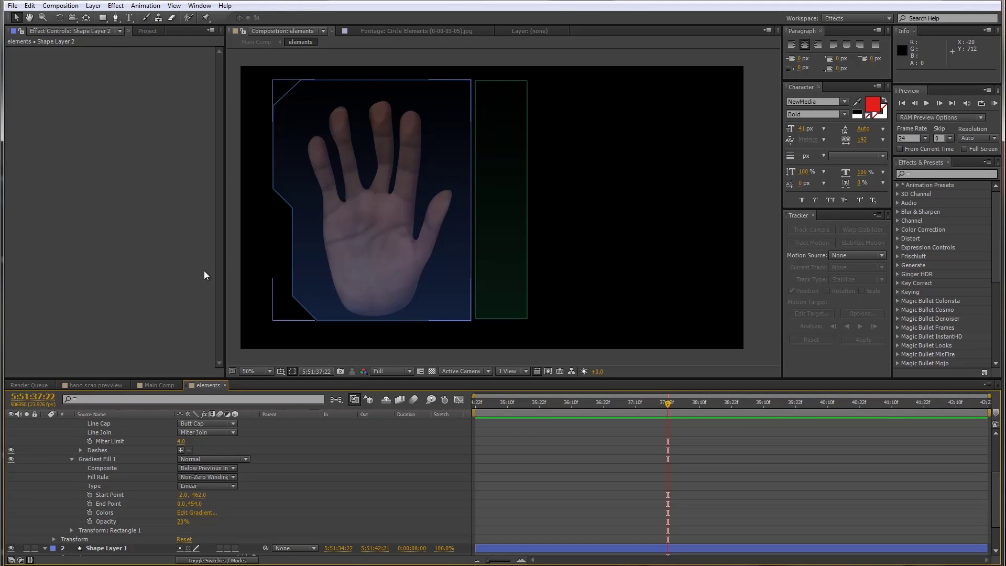
# In Main Comp, turn off solo on the elements layer and align its hand graphic over the footage hand at 0:00:03:01
pyautogui.click(166, 385)
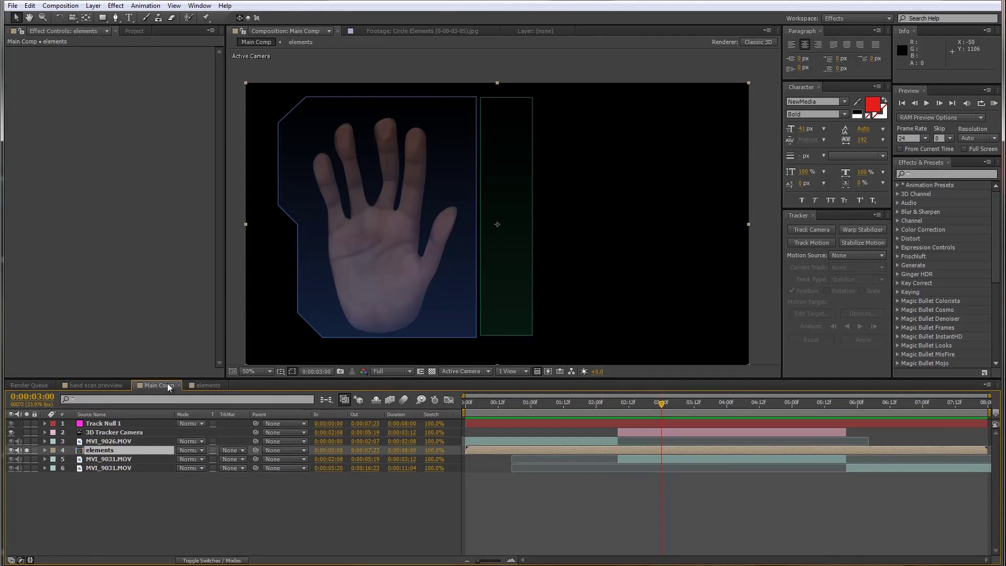
pyautogui.click(26, 450)
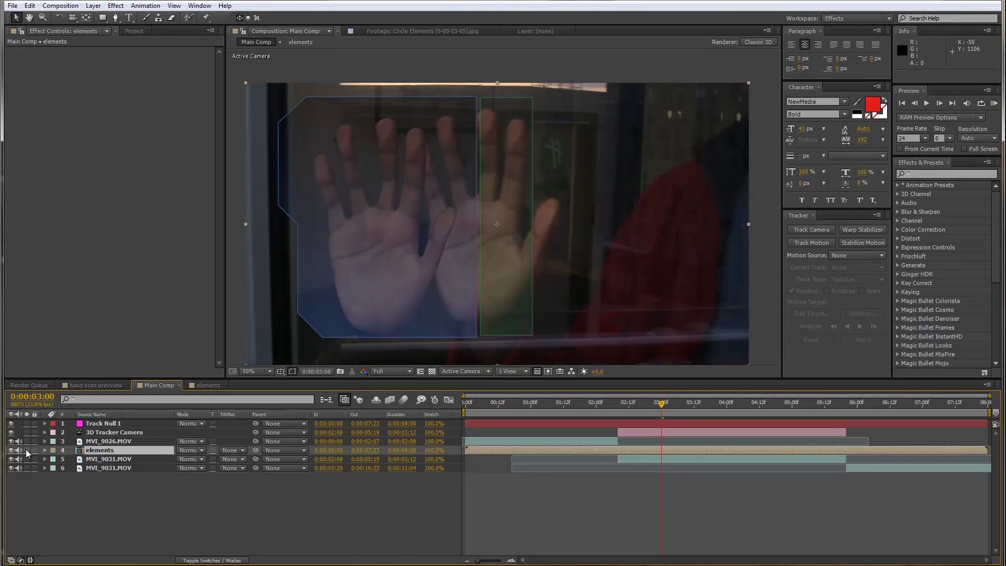
pyautogui.moveTo(428, 301)
pyautogui.mouseDown()
pyautogui.moveTo(363, 290)
pyautogui.moveTo(433, 292)
pyautogui.moveTo(425, 294)
pyautogui.mouseUp()
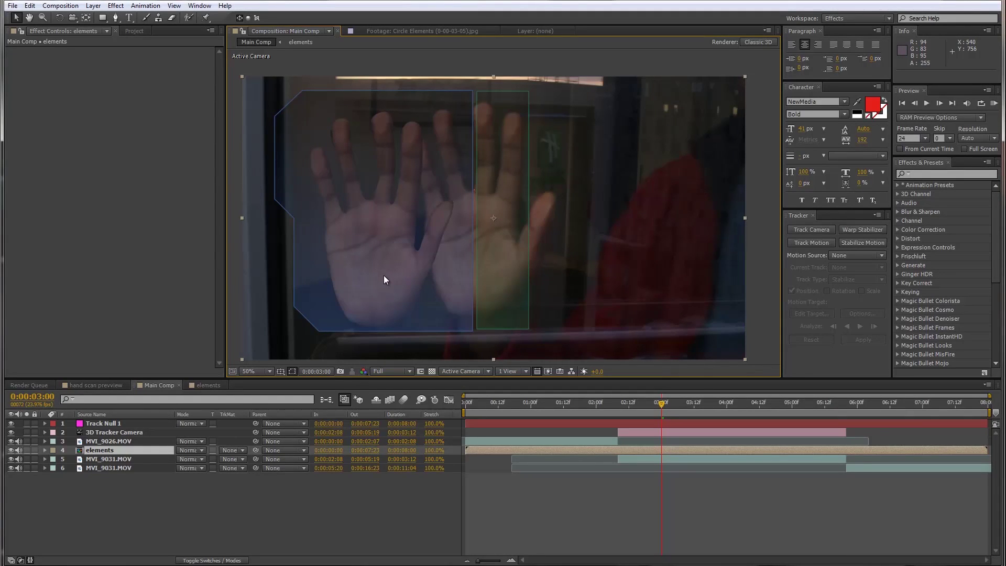
pyautogui.moveTo(383, 283); pyautogui.dragTo(483, 276)
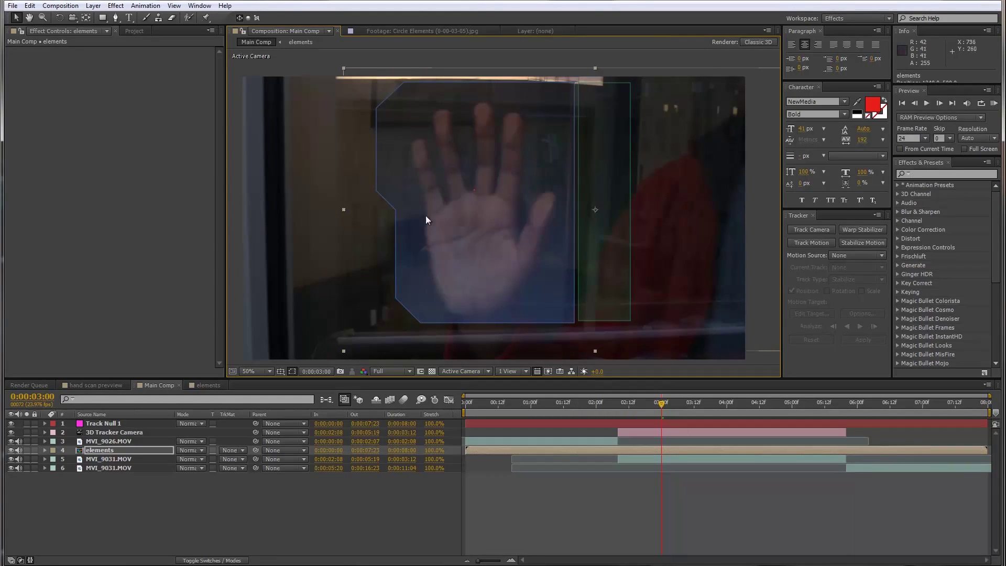
pyautogui.click(664, 412)
pyautogui.moveTo(474, 264); pyautogui.dragTo(479, 266)
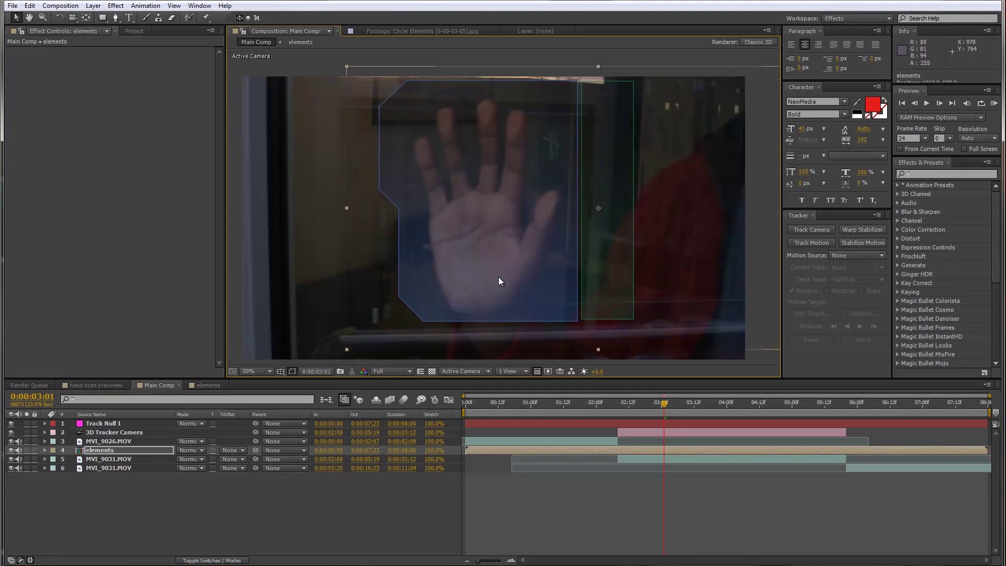
# Make the elements layer a 3D layer in Main Comp
pyautogui.press('F4')
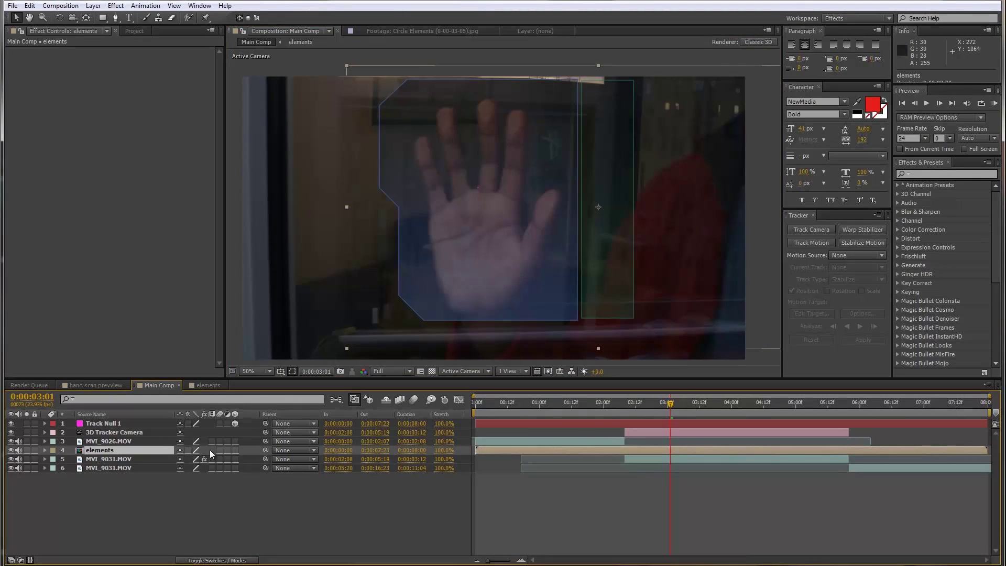
pyautogui.click(237, 450)
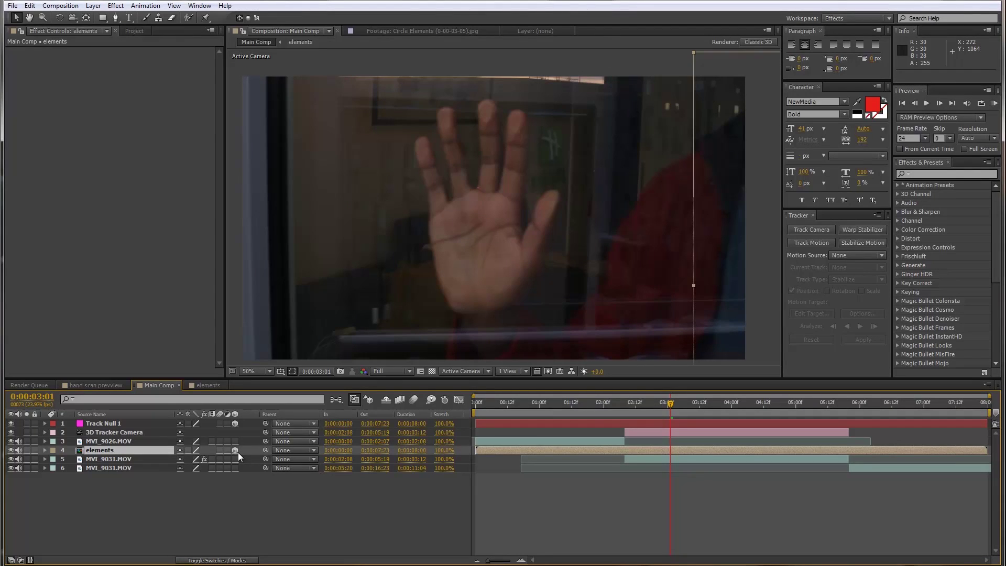
# Compare the elements layer's placement in Main Comp with 3D off and on, and examine its bounds beyond the frame
pyautogui.hotkey('ctrl', 'z')
pyautogui.hotkey('ctrl', 'shift', 'z')
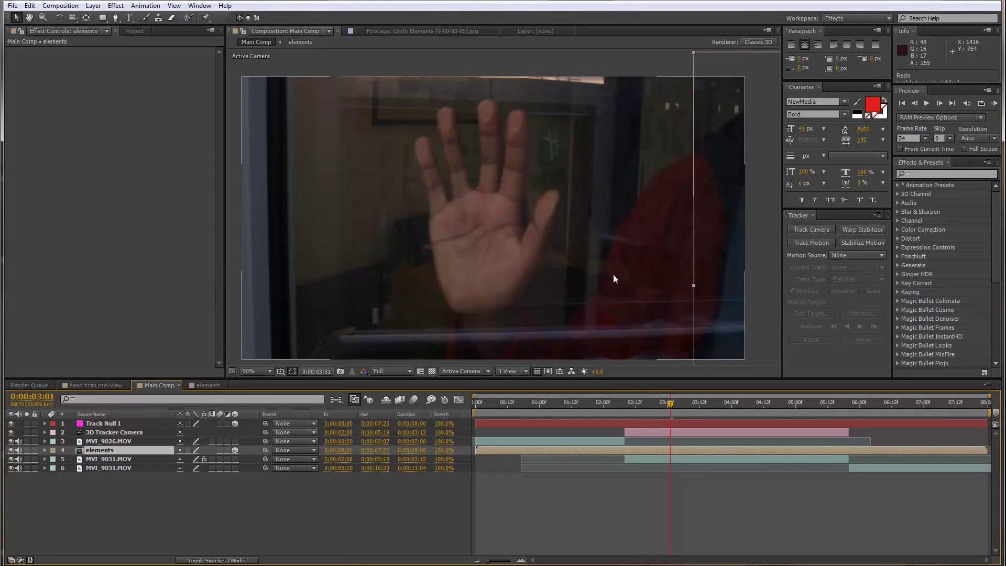
pyautogui.press(',')
pyautogui.moveTo(639, 265); pyautogui.dragTo(658, 276)
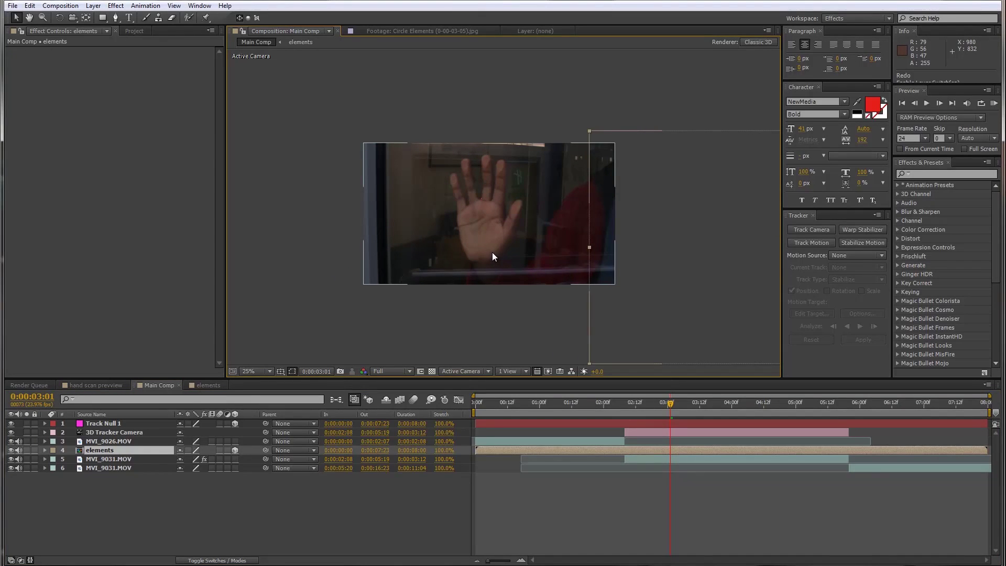
pyautogui.click(634, 240)
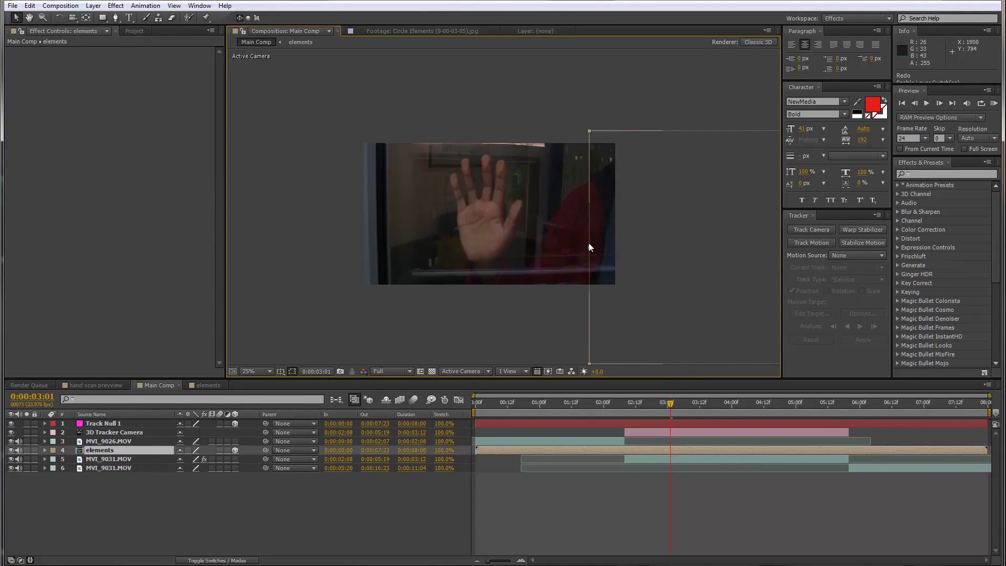
pyautogui.press('.')
pyautogui.moveTo(489, 235); pyautogui.dragTo(463, 235)
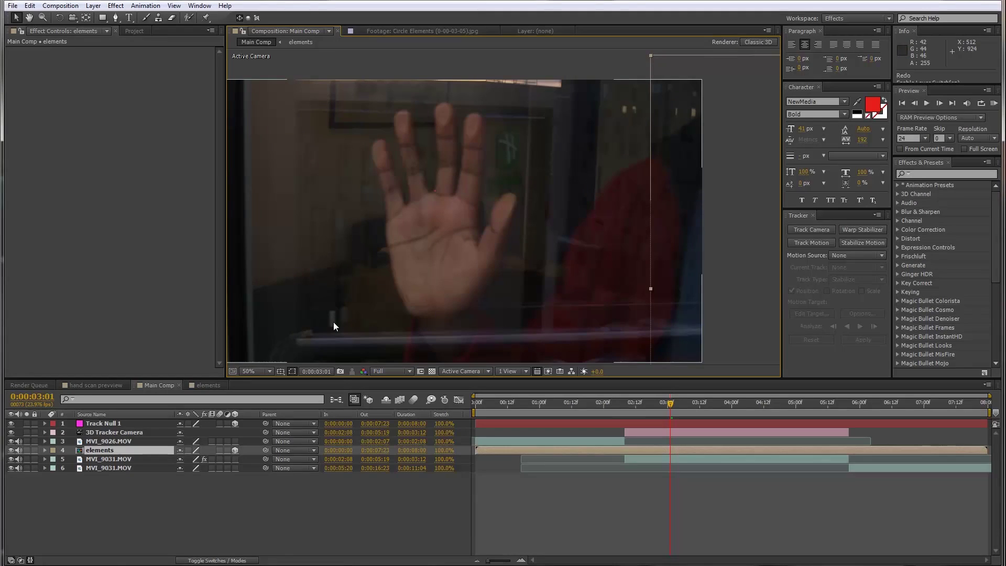
# Parent the elements layer to Track Null 1 and set its position to 0, 0, 0
pyautogui.moveTo(265, 450); pyautogui.dragTo(141, 423)
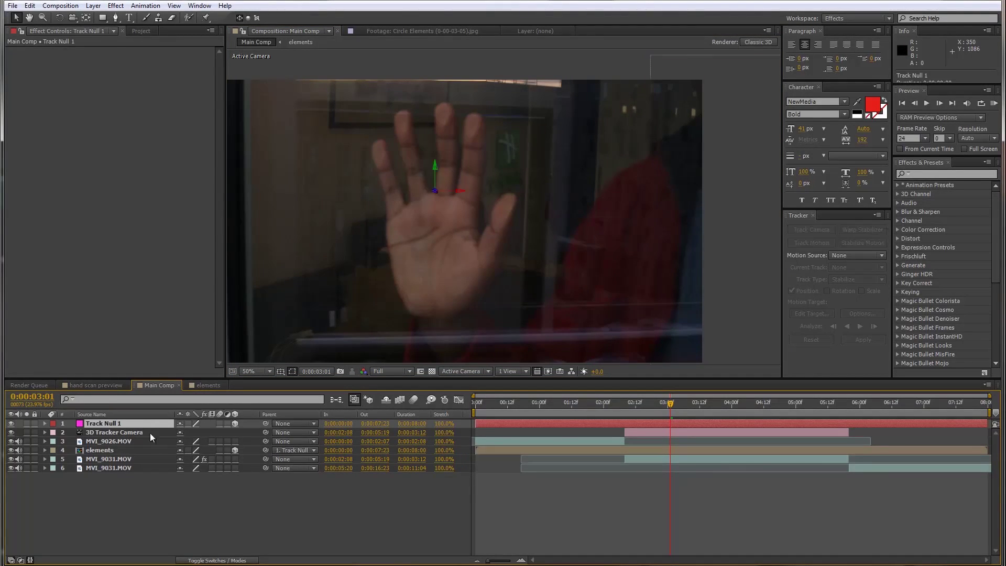
pyautogui.click(133, 449)
pyautogui.press('p')
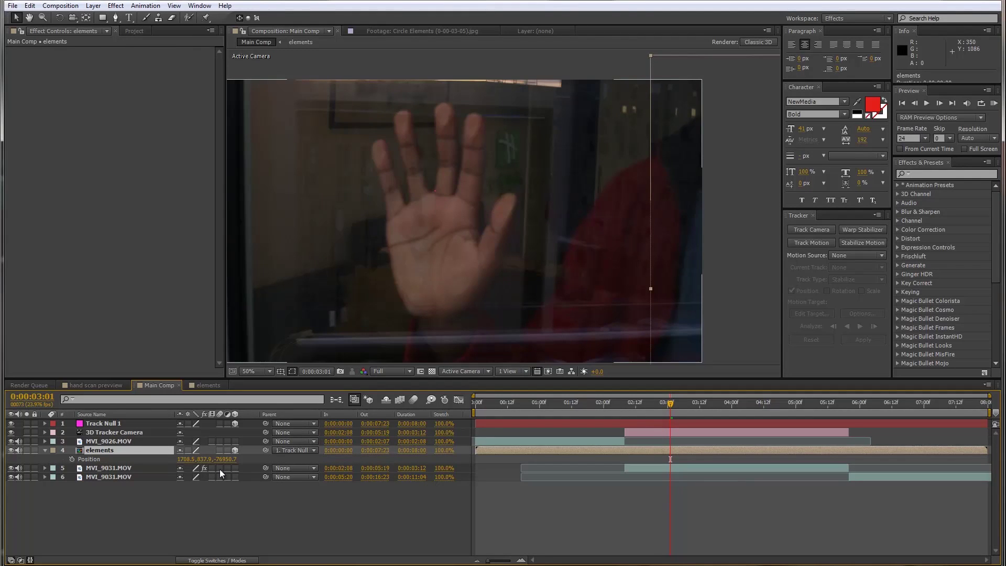
pyautogui.click(207, 460)
pyautogui.write('0')
pyautogui.press('Return')
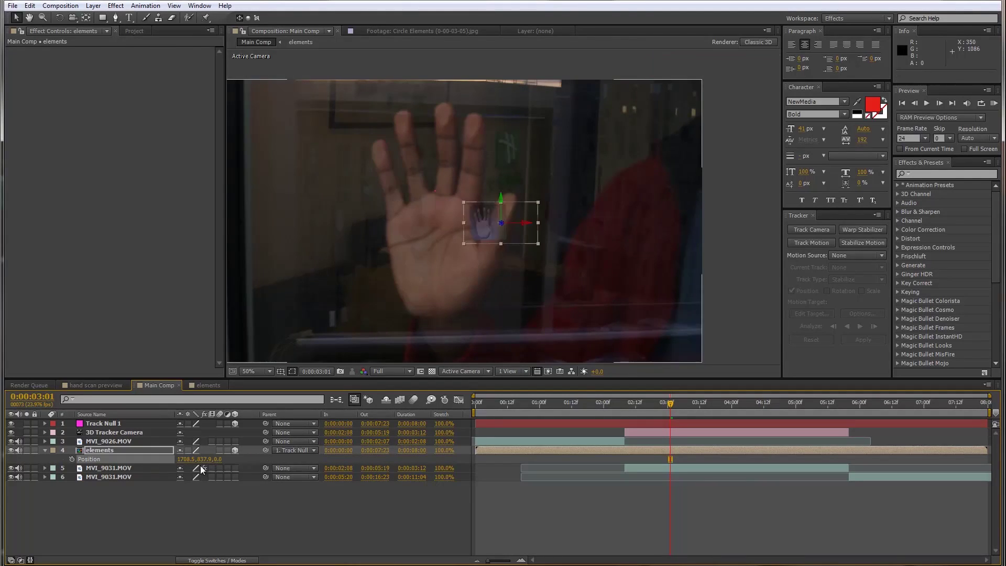
pyautogui.click(200, 459)
pyautogui.write('0')
pyautogui.press('Return')
pyautogui.click(185, 459)
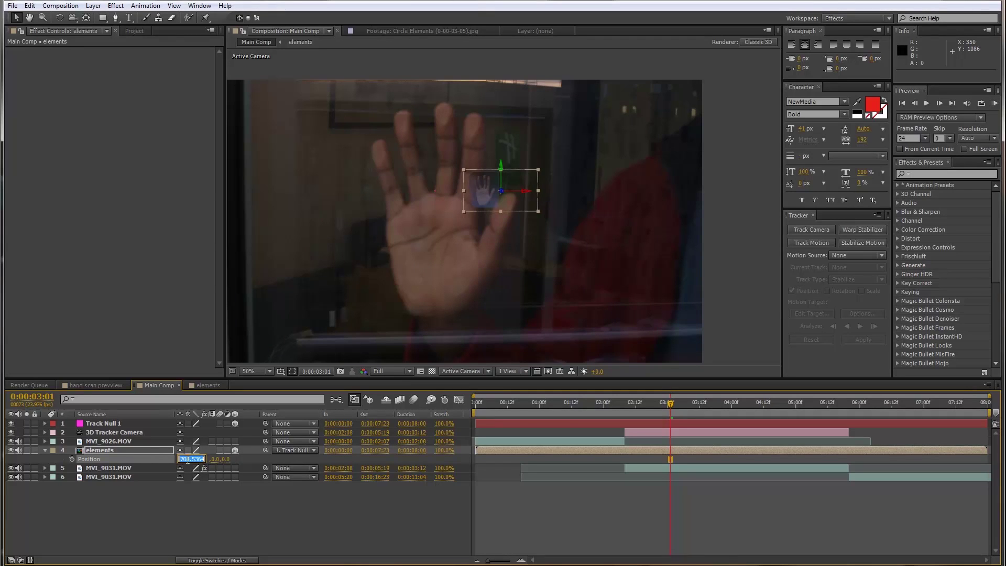
pyautogui.write('0')
pyautogui.press('Return')
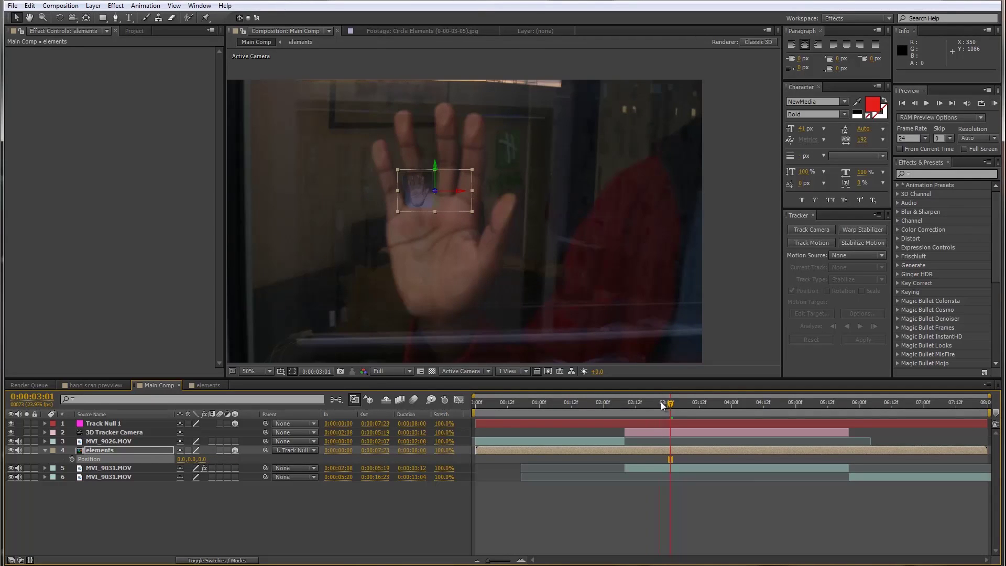
# Scale the elements layer to 678% and move it so its hand graphic lines up over the footage hand at 0:00:03:00
pyautogui.moveTo(661, 401); pyautogui.dragTo(708, 403)
pyautogui.click(695, 400)
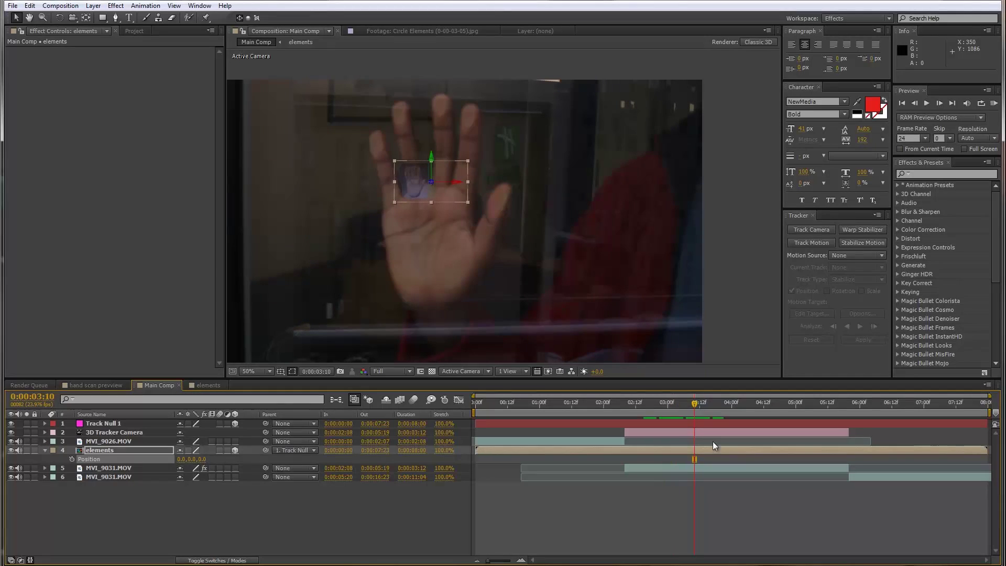
pyautogui.press('s')
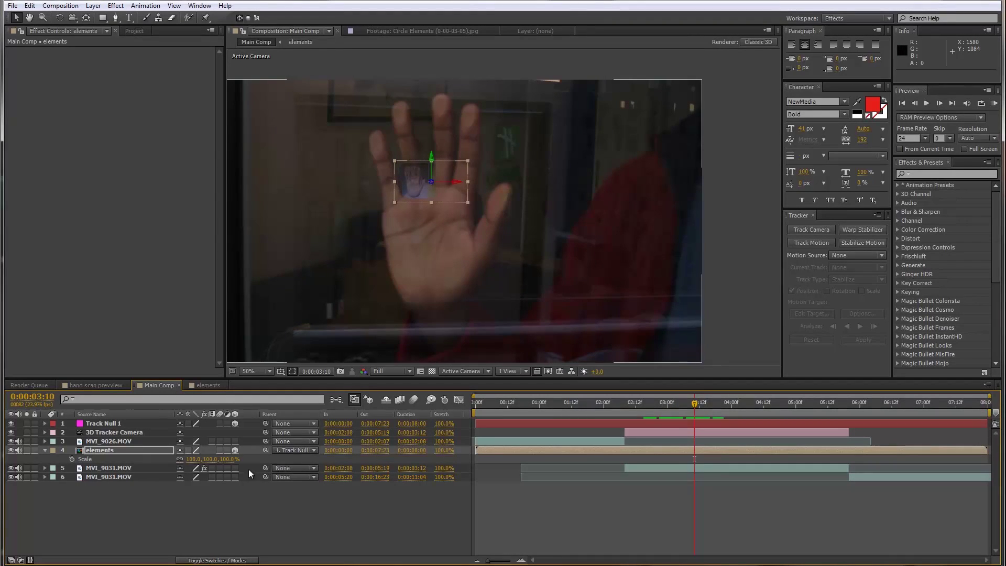
pyautogui.moveTo(195, 459); pyautogui.dragTo(403, 386)
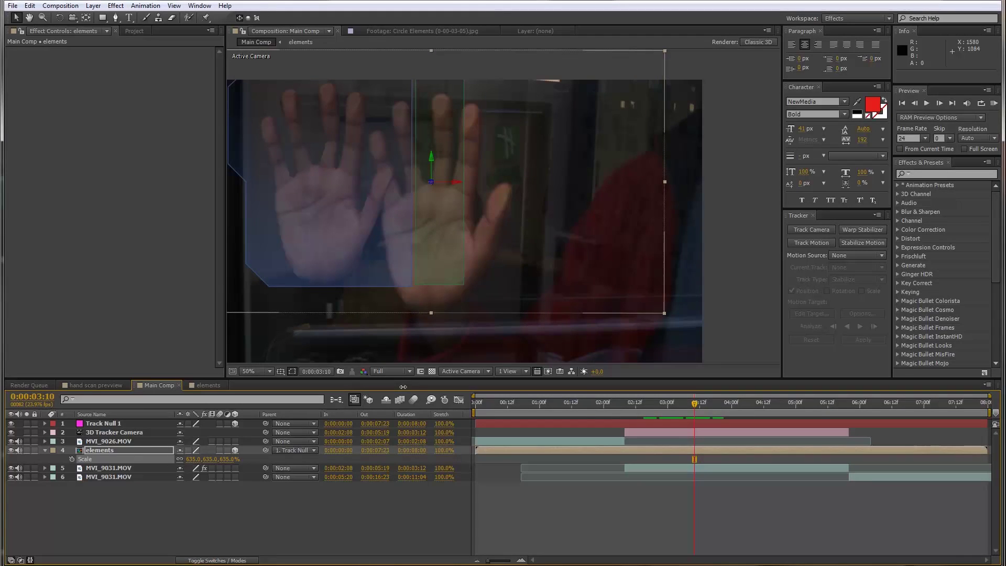
pyautogui.moveTo(697, 406); pyautogui.dragTo(666, 410)
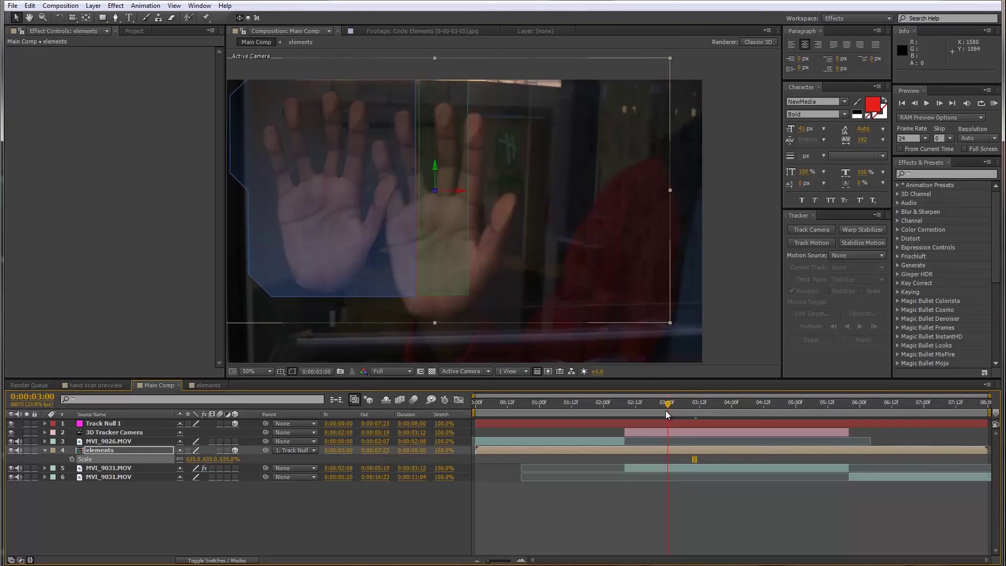
pyautogui.moveTo(395, 244); pyautogui.dragTo(456, 224)
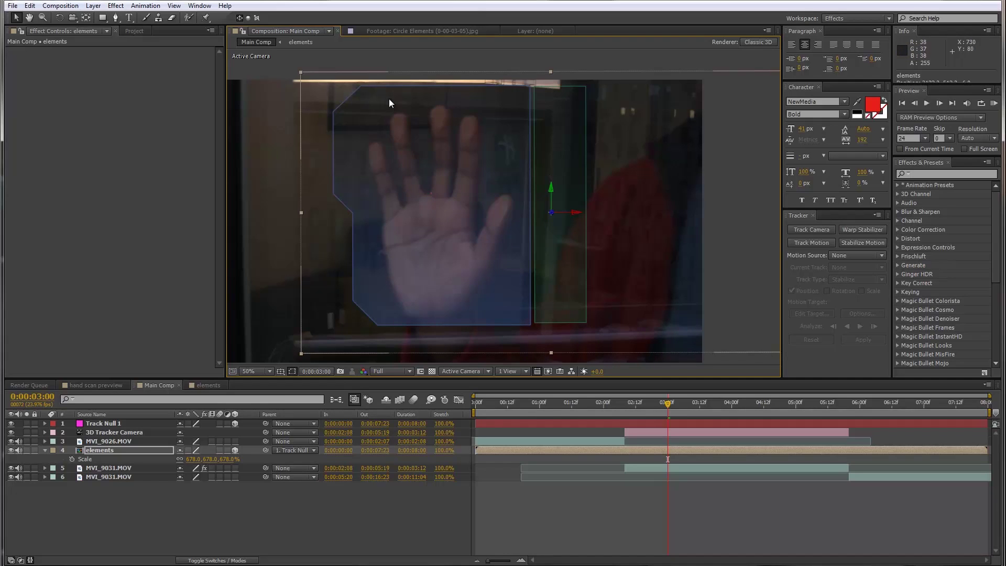
# Set the elements layer's blending mode to Screen and check how it follows the hand up to 0:00:04:15
pyautogui.rightClick(110, 450)
pyautogui.moveTo(187, 179)
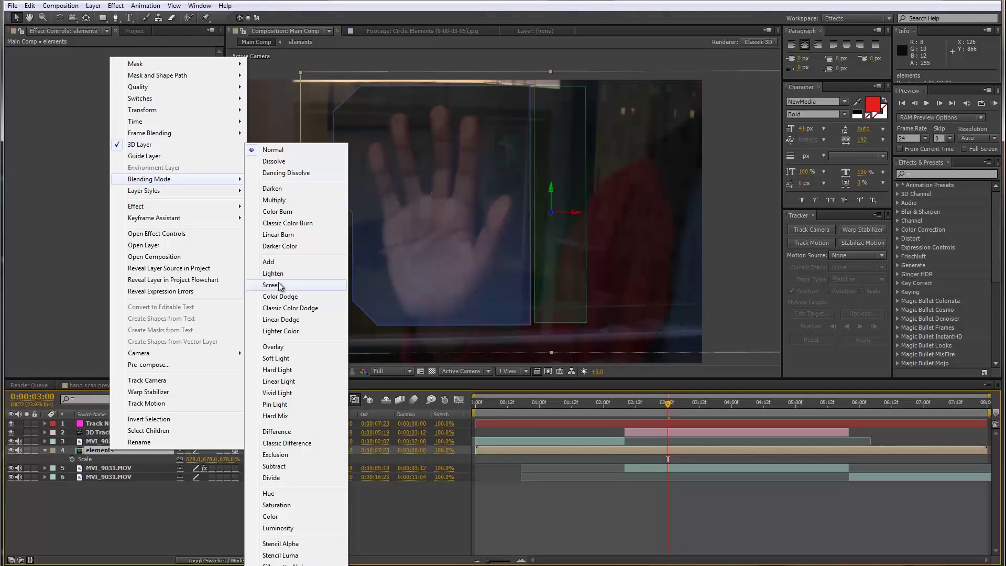
pyautogui.click(279, 285)
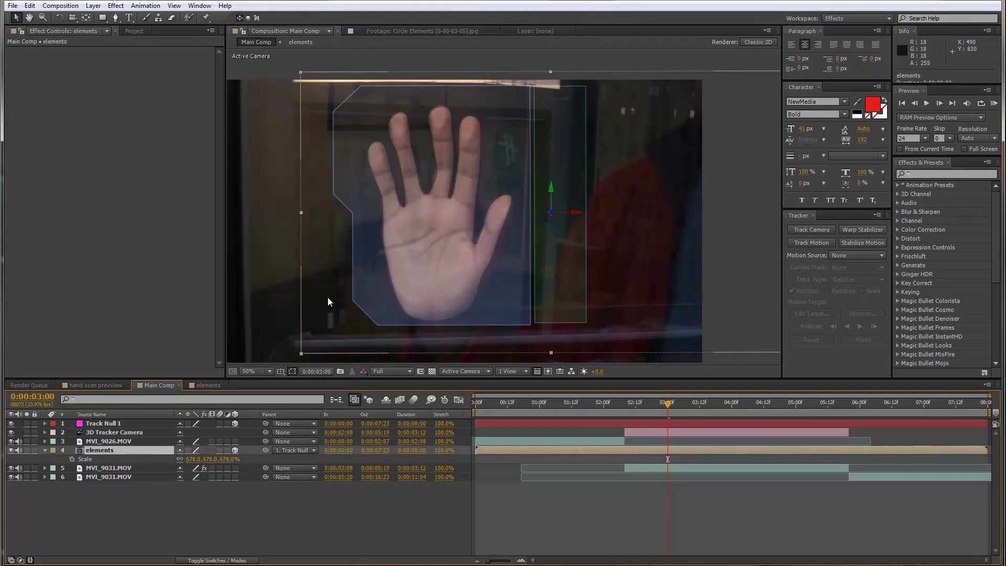
pyautogui.moveTo(670, 413); pyautogui.dragTo(769, 416)
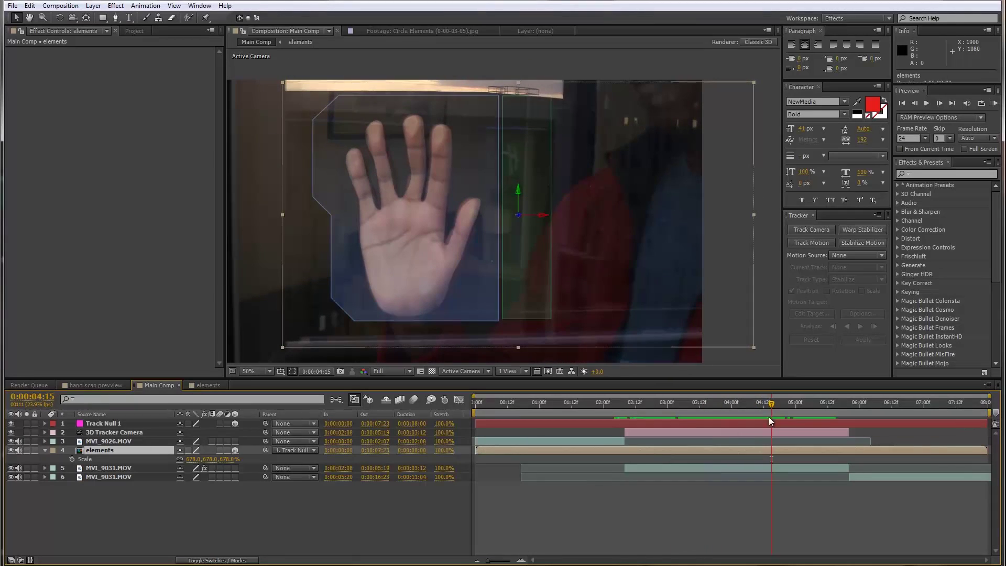
# Open the elements composition and collapse the properties of Shape Layer 2
pyautogui.doubleClick(155, 450)
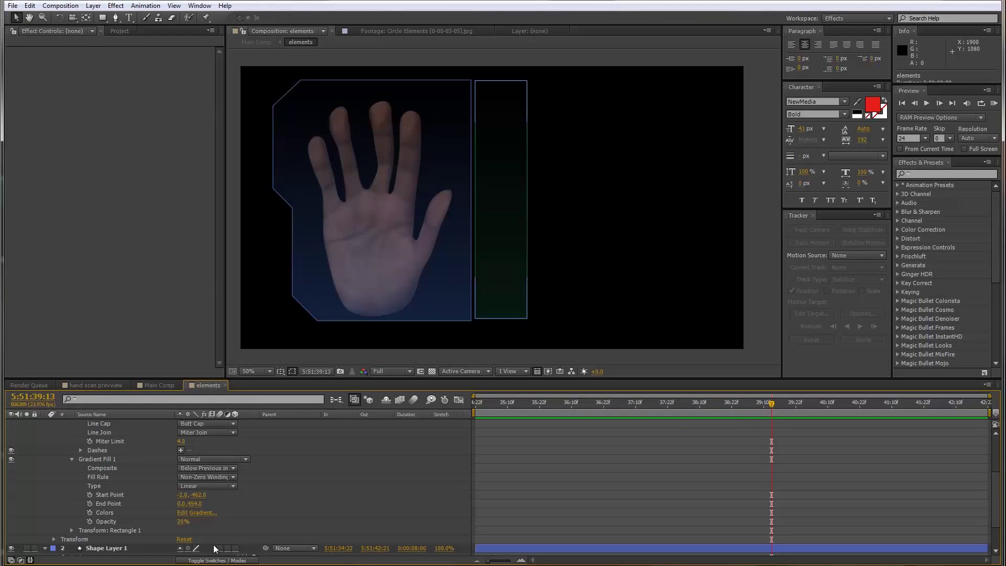
pyautogui.click(383, 193)
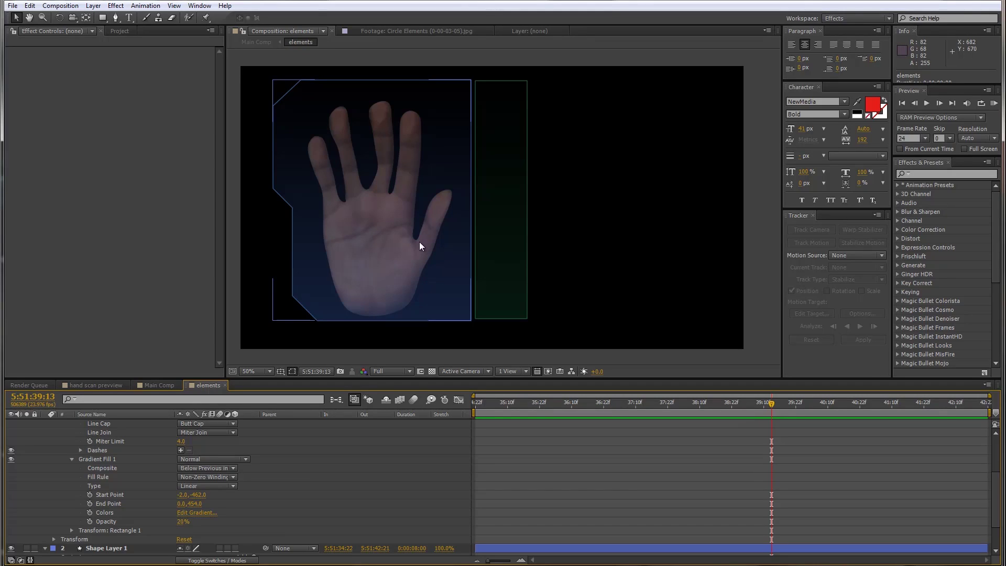
pyautogui.scroll(10, 115, 478)
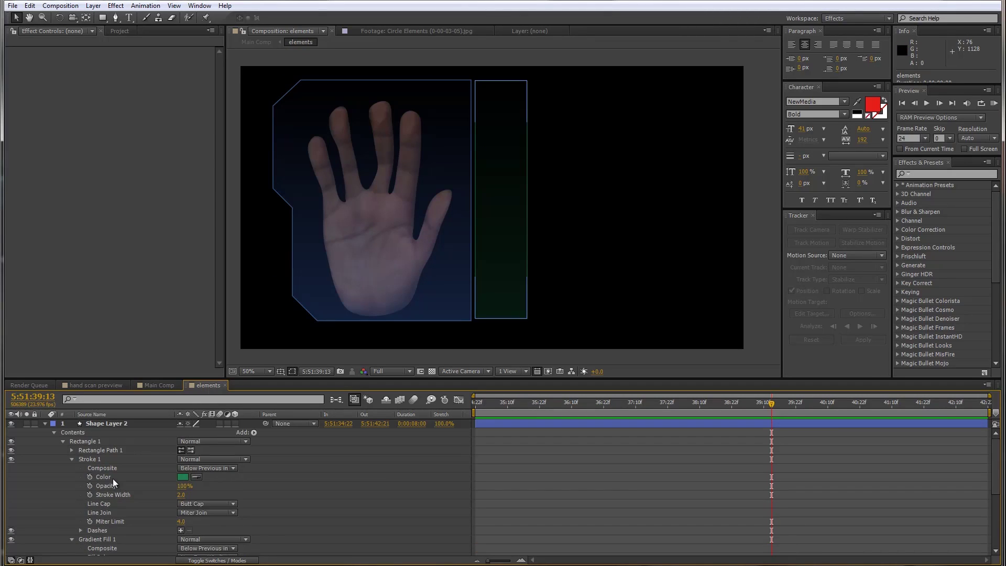
pyautogui.click(46, 424)
# Review the finger circles in the finished hand scan preview composition and view the Circle Elements (0-00-03-05).jpg source image
pyautogui.click(117, 384)
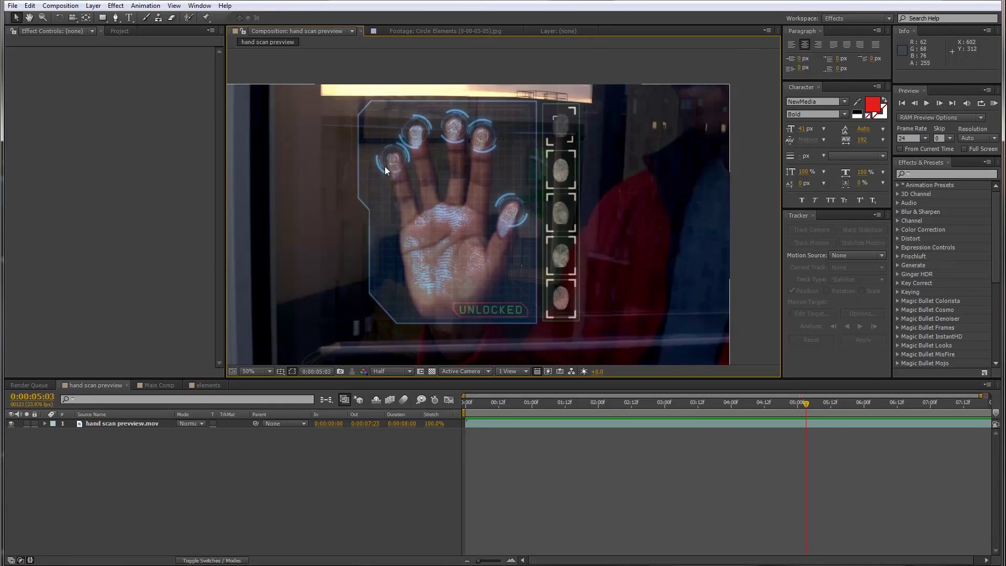
pyautogui.moveTo(806, 403)
pyautogui.mouseDown()
pyautogui.moveTo(719, 404)
pyautogui.moveTo(839, 398)
pyautogui.moveTo(815, 401)
pyautogui.mouseUp()
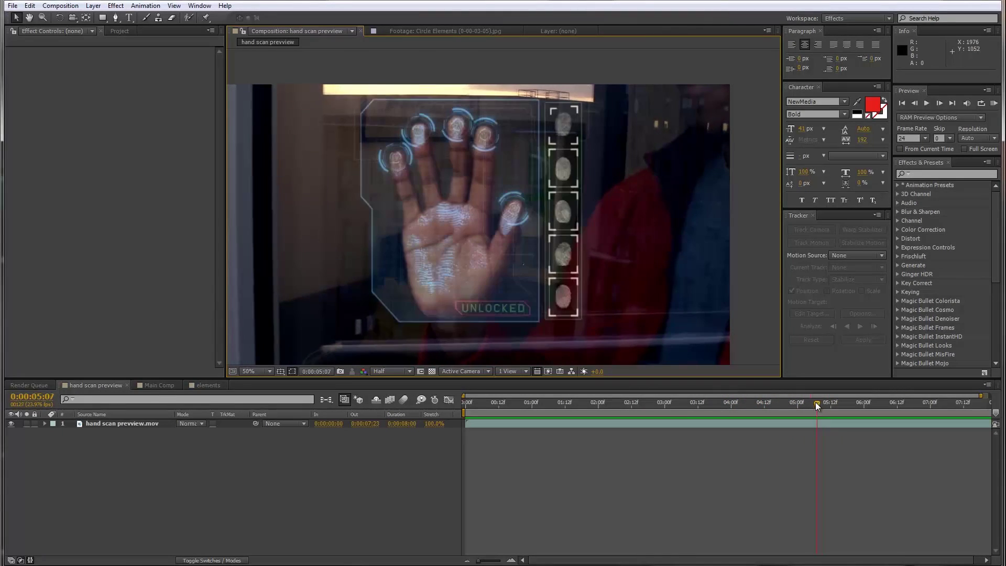
pyautogui.click(120, 31)
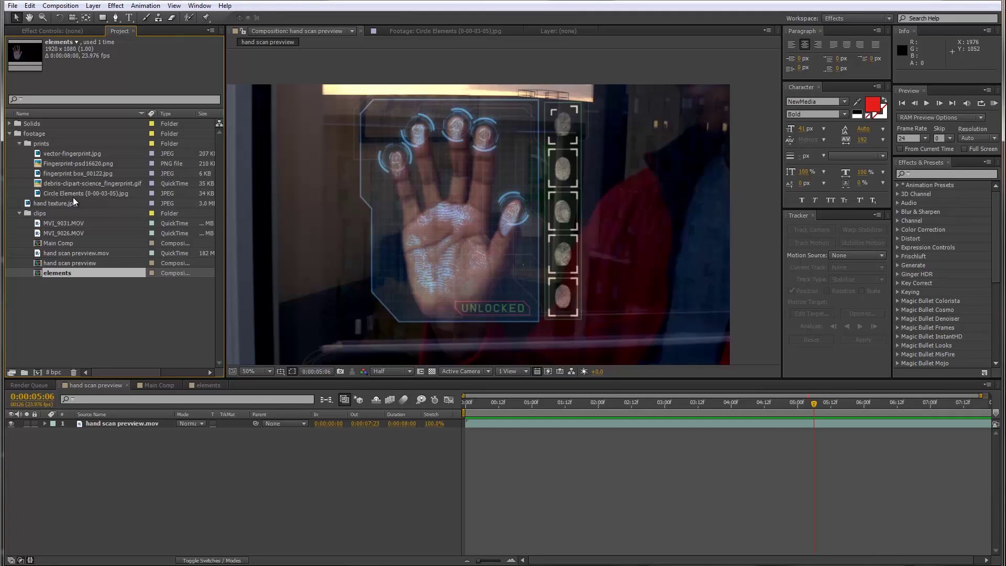
pyautogui.doubleClick(48, 194)
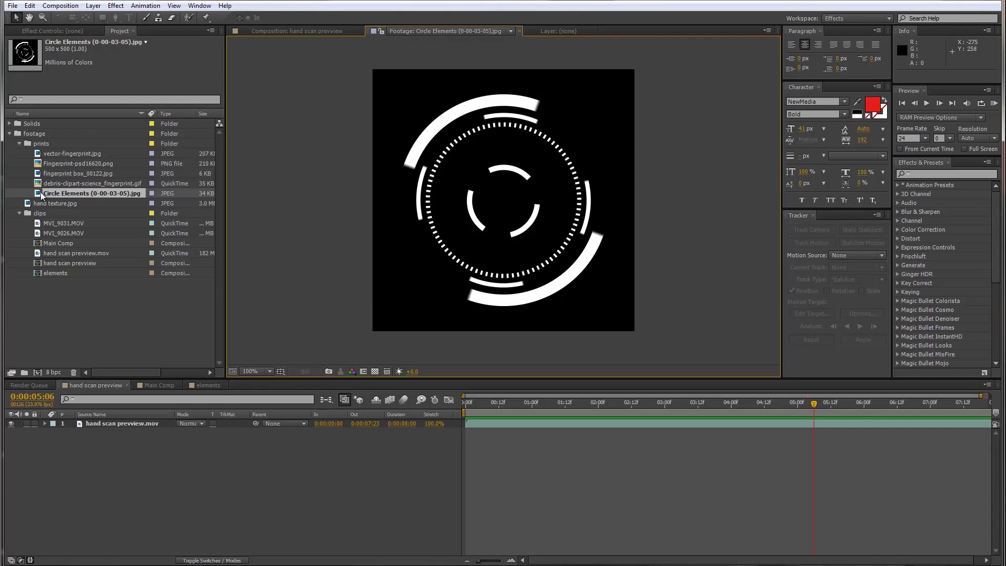
# Create a composition from Circle Elements (0-00-03-05).jpg, name it circles, and lower the image layer's opacity to 13%
pyautogui.moveTo(38, 192); pyautogui.dragTo(37, 372)
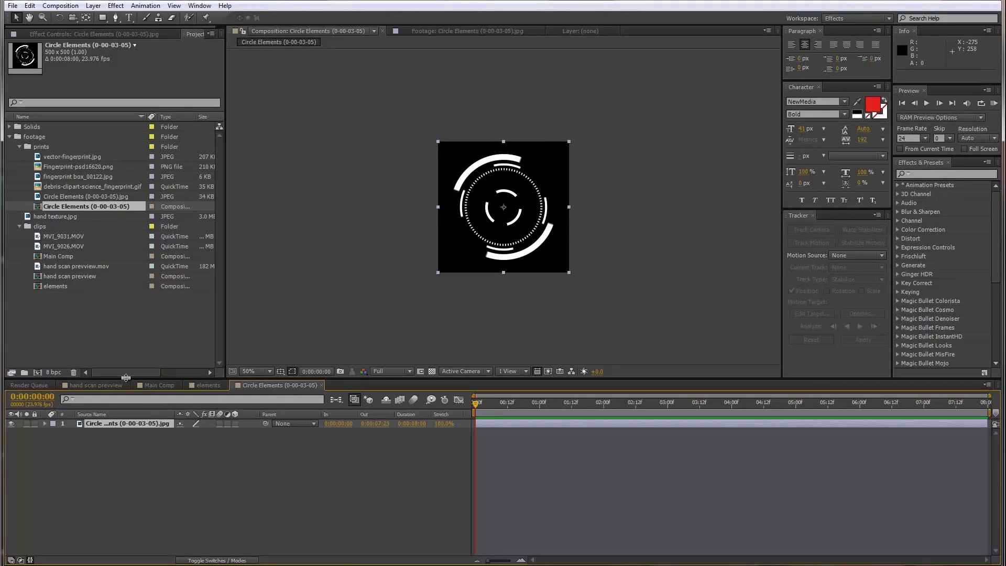
pyautogui.click(60, 6)
pyautogui.click(78, 34)
pyautogui.write('circles')
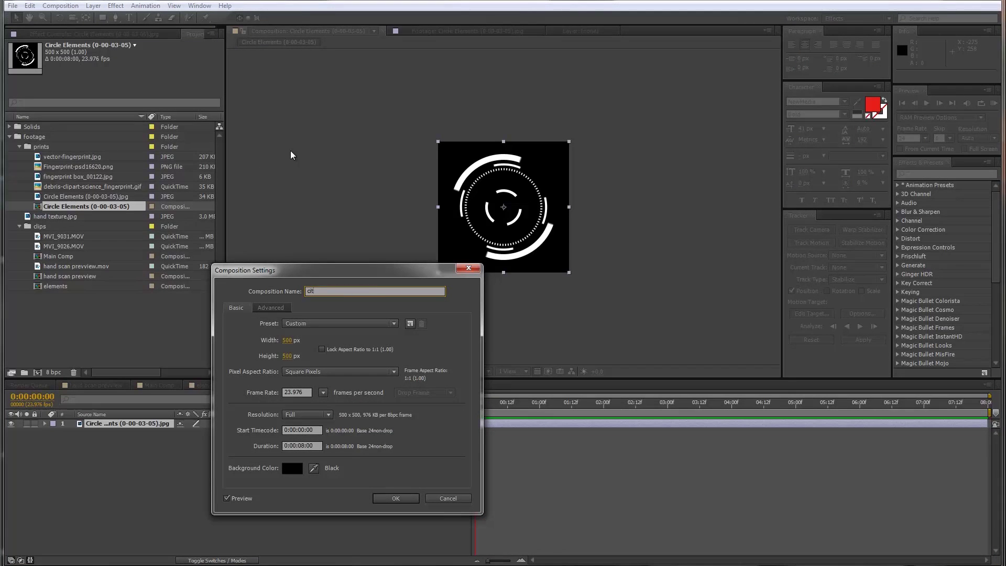
pyautogui.press('Return')
pyautogui.press('t')
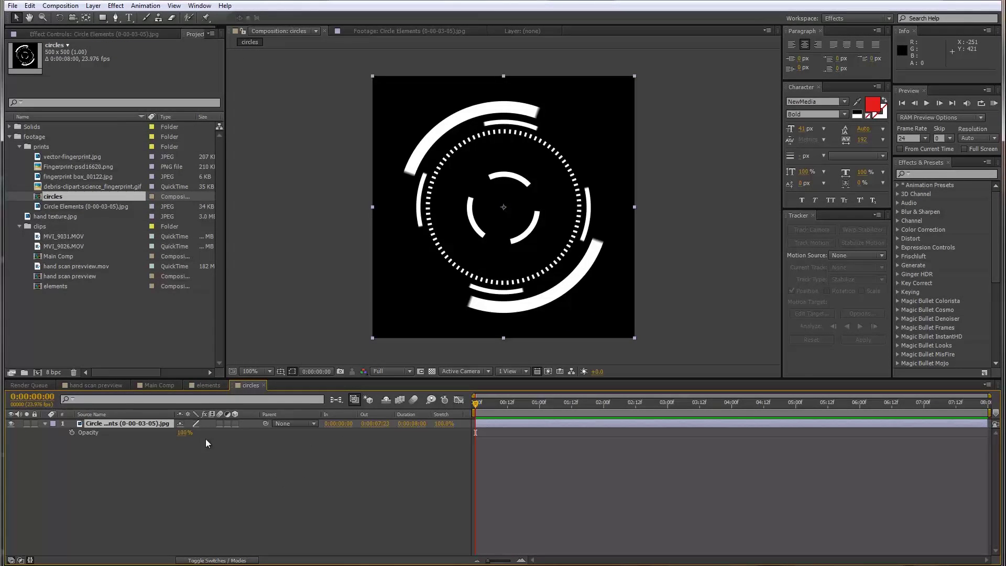
pyautogui.moveTo(184, 433); pyautogui.dragTo(143, 441)
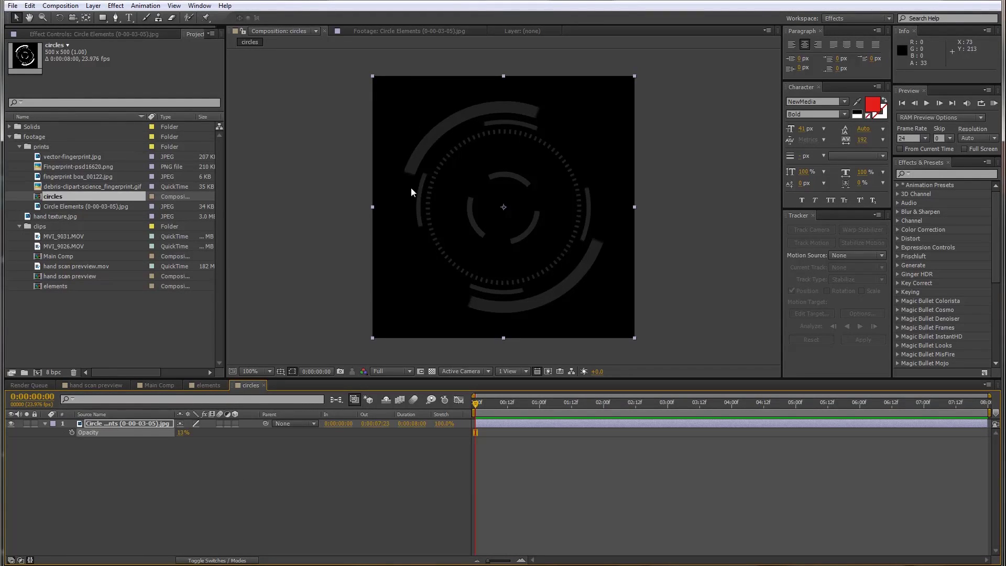
# Add a shape layer to the circles composition and draw a centered circle with the Ellipse tool over the inner broken ring
pyautogui.rightClick(244, 471)
pyautogui.moveTo(281, 477)
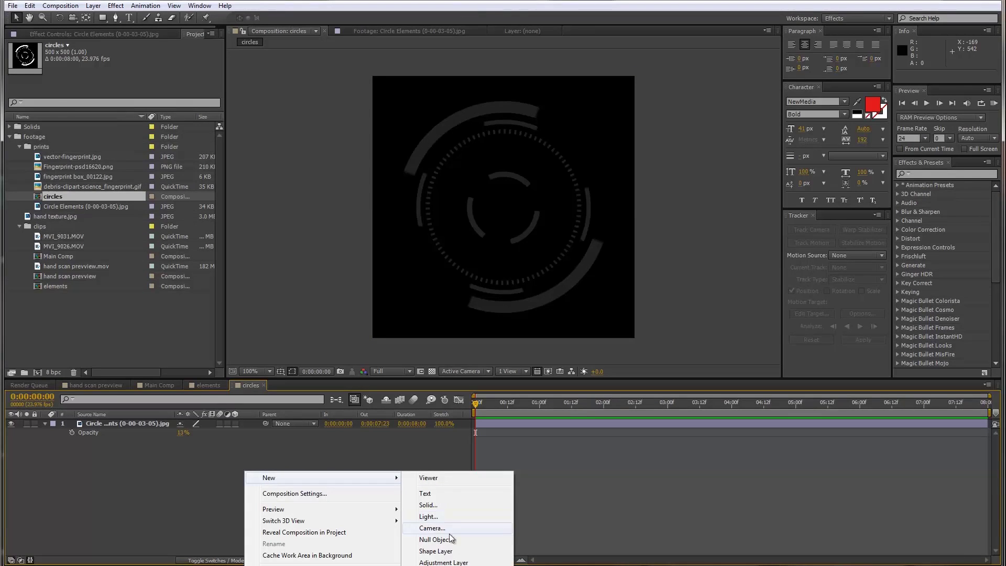
pyautogui.click(445, 551)
pyautogui.moveTo(105, 19); pyautogui.dragTo(131, 42)
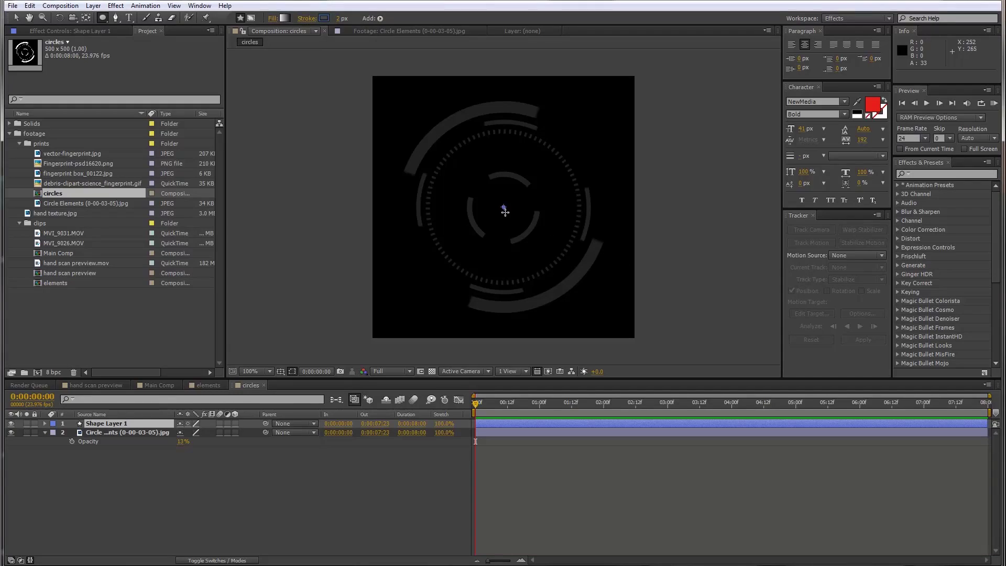
pyautogui.scroll(1, 504, 207)
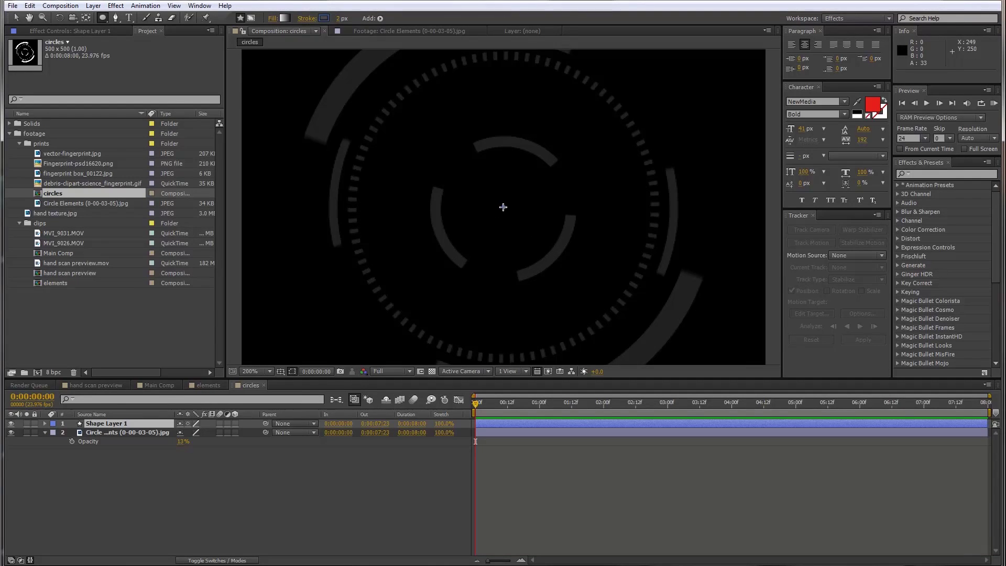
pyautogui.moveTo(503, 207); pyautogui.dragTo(564, 277)
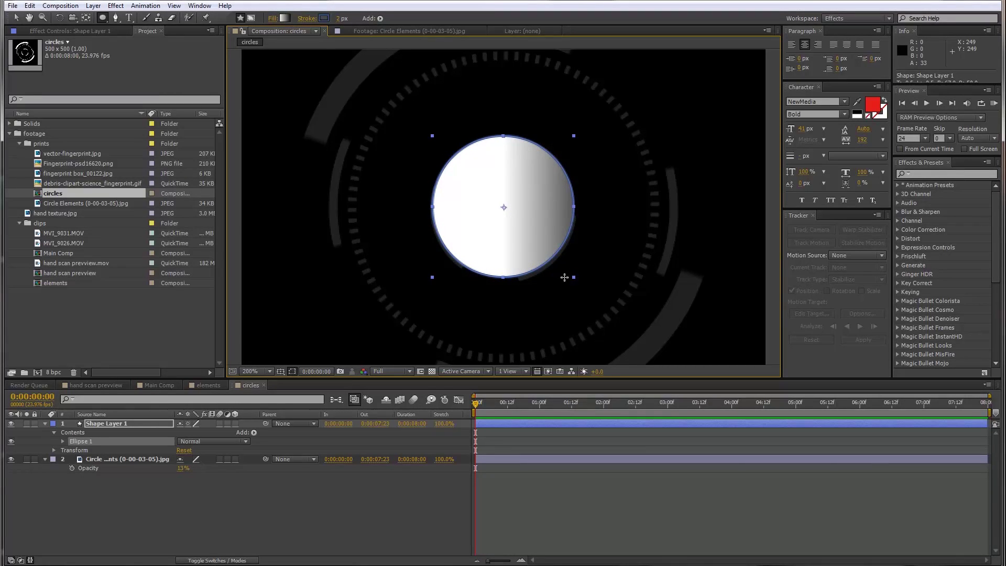
# Set the inner circle's fill to none and change its stroke color to white
pyautogui.keyDown('alt'); pyautogui.click(282, 18); pyautogui.keyUp('alt')
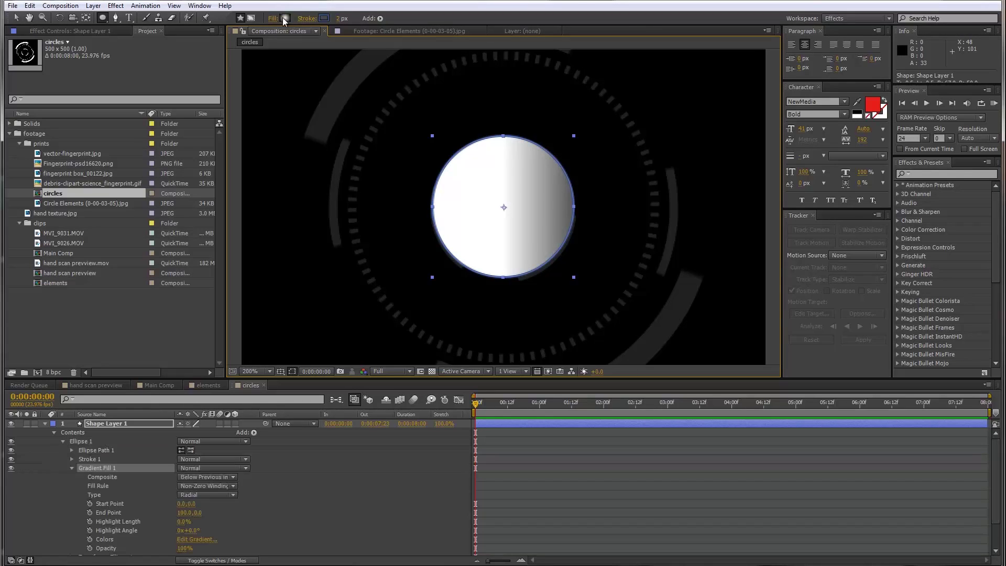
pyautogui.keyDown('alt'); pyautogui.click(282, 17); pyautogui.keyUp('alt')
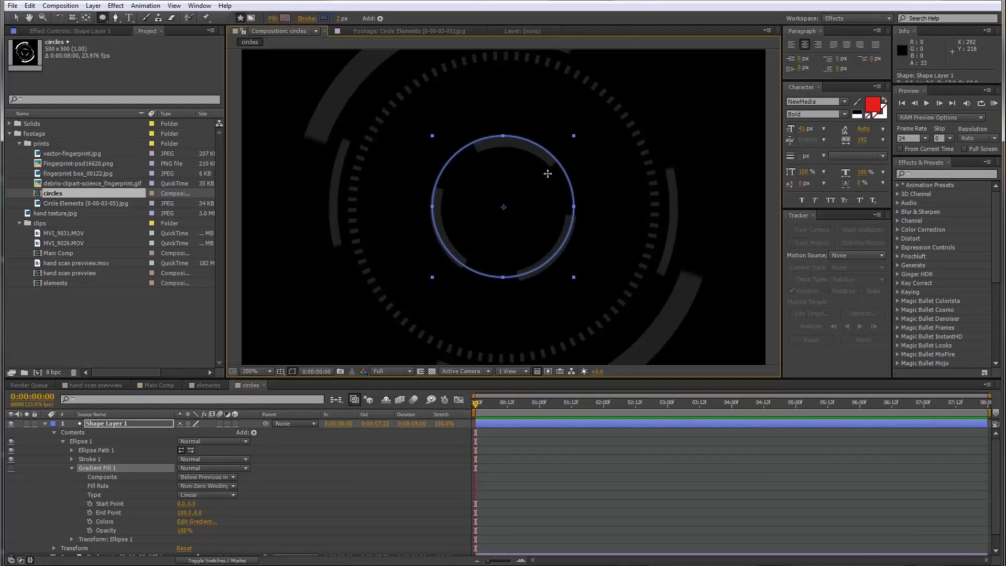
pyautogui.click(514, 164)
pyautogui.moveTo(515, 164); pyautogui.dragTo(492, 129)
pyautogui.click(323, 18)
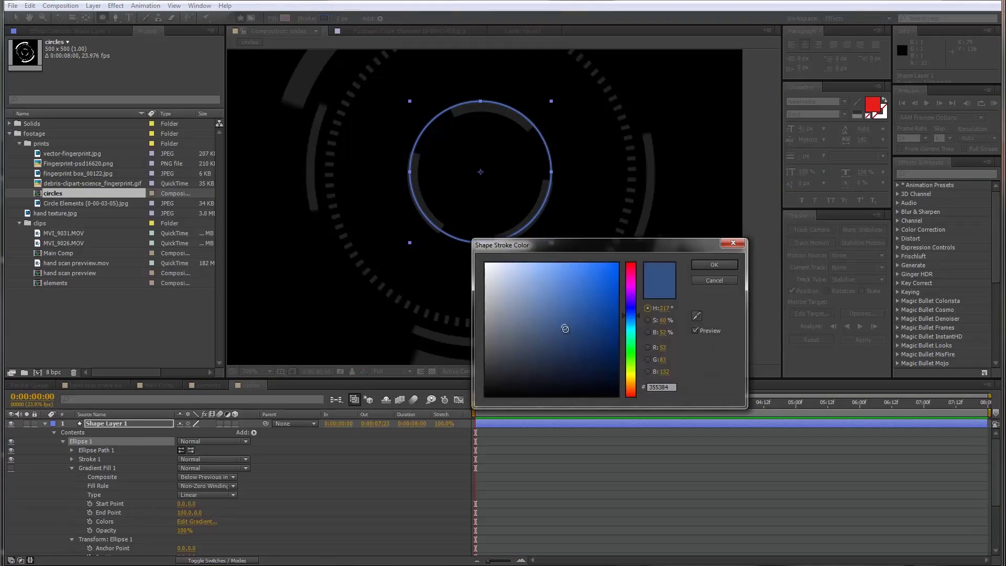
pyautogui.moveTo(563, 328); pyautogui.dragTo(487, 264)
pyautogui.click(699, 266)
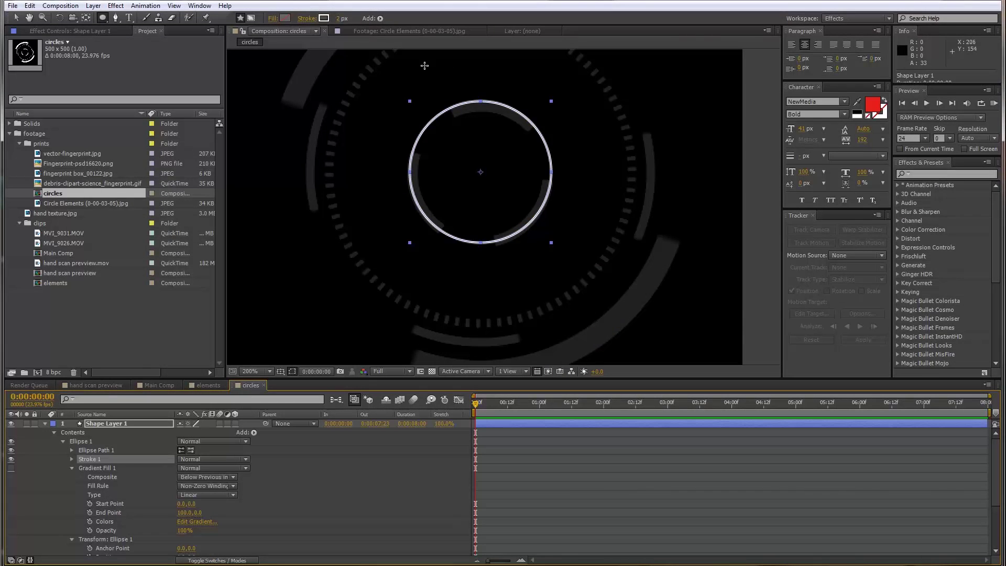
# Set the inner circle's stroke width to 8 px
pyautogui.click(341, 18)
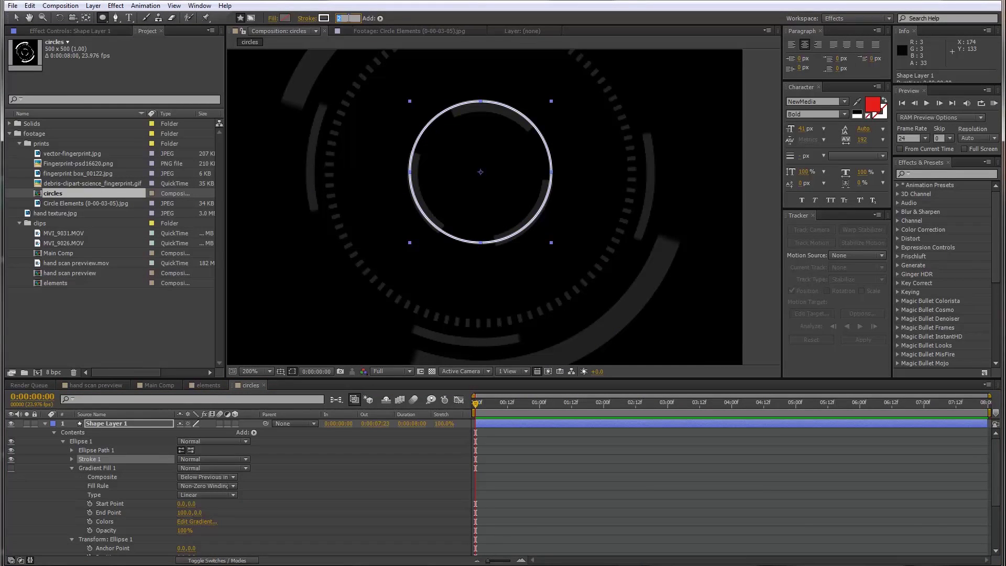
pyautogui.write('8')
pyautogui.press('Return')
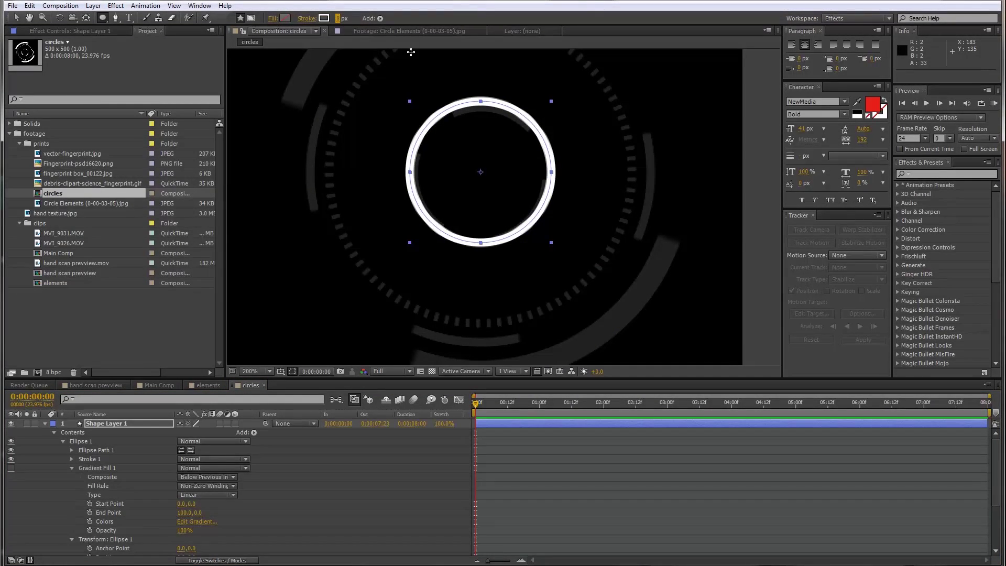
pyautogui.moveTo(411, 52); pyautogui.dragTo(402, 108)
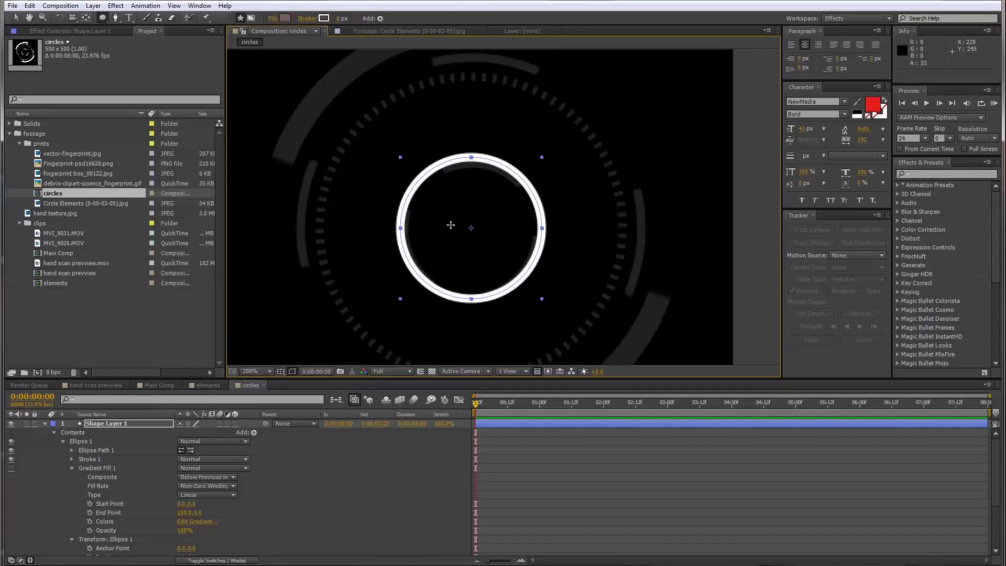
pyautogui.moveTo(451, 224); pyautogui.dragTo(442, 189)
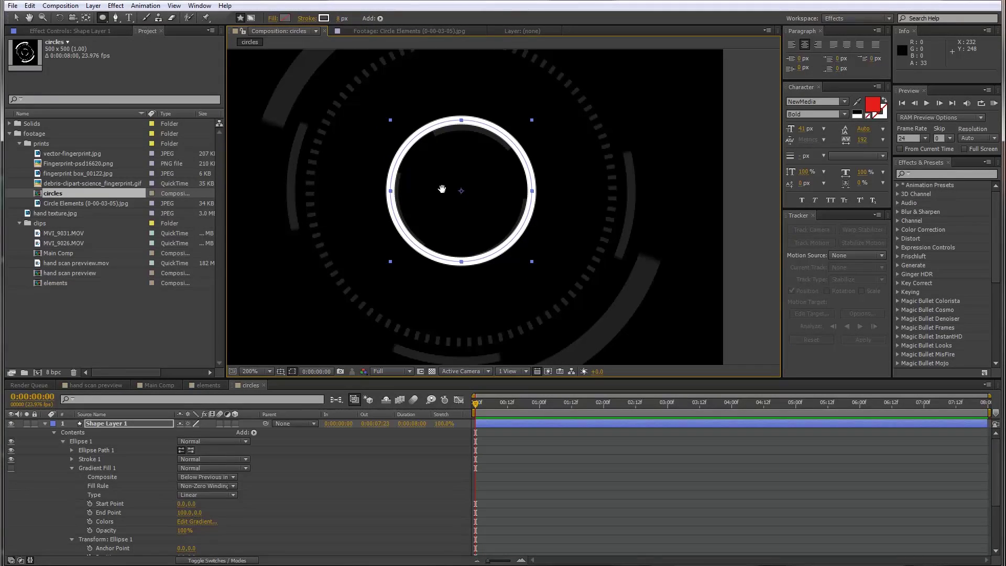
pyautogui.moveTo(445, 218); pyautogui.dragTo(448, 217)
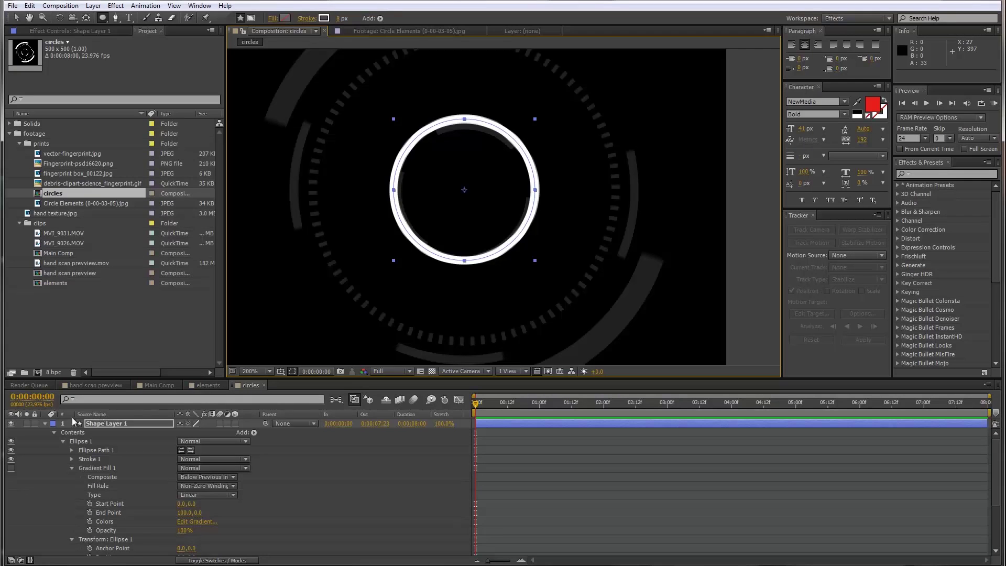
# Add Trim Paths to the ellipse of Shape Layer 1 and set its End value to 20%
pyautogui.click(11, 423)
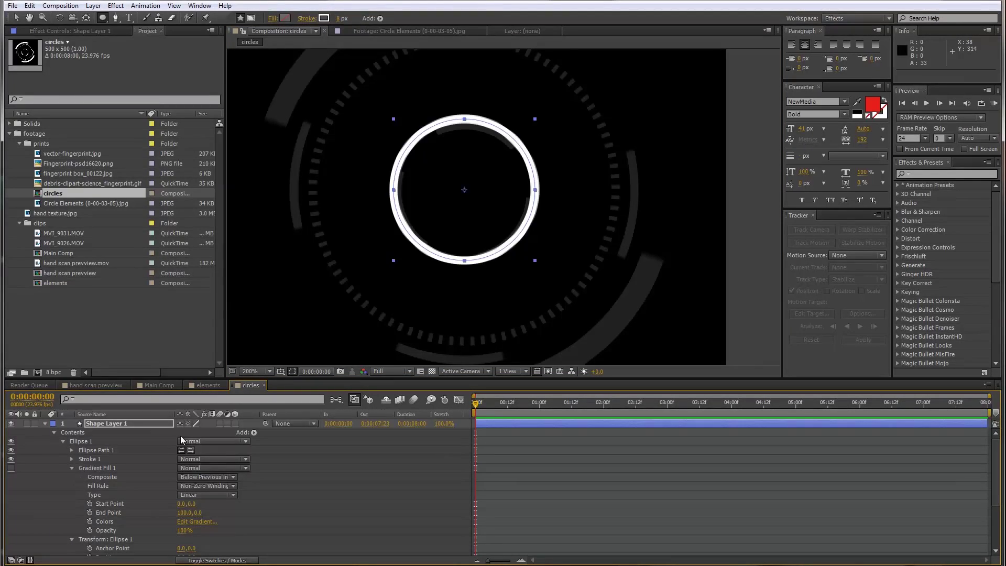
pyautogui.hotkey('ctrl', 'z')
pyautogui.click(253, 433)
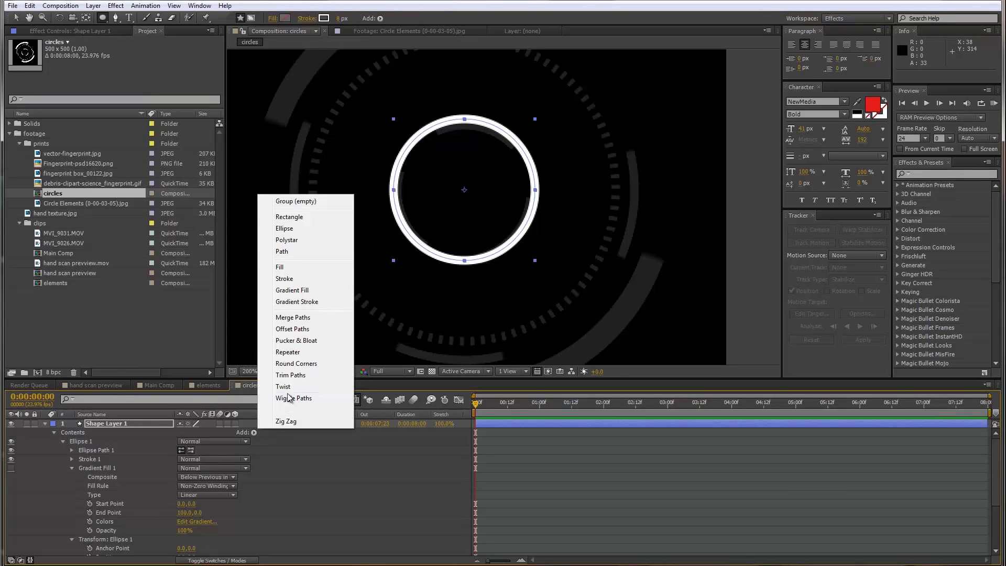
pyautogui.click(291, 375)
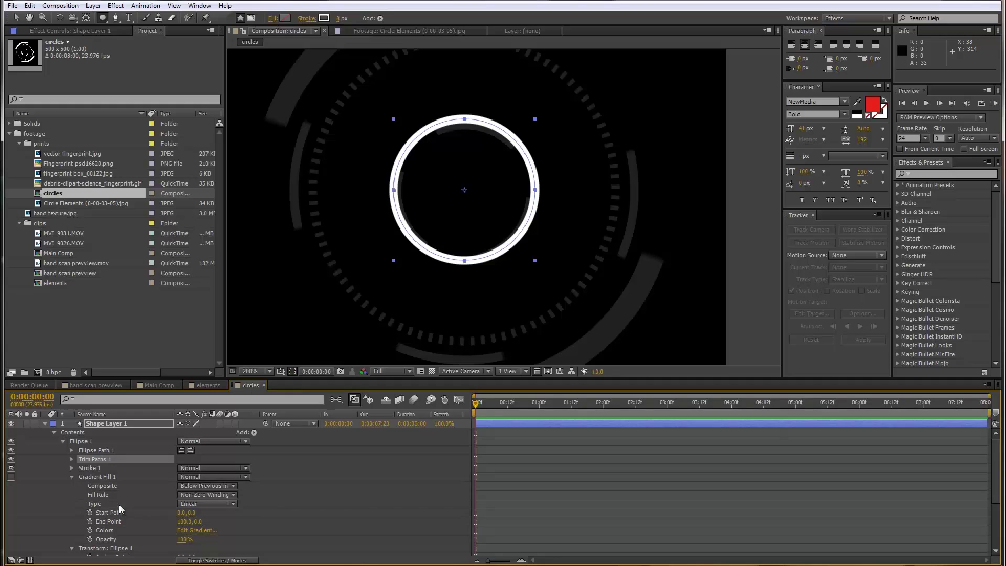
pyautogui.click(71, 460)
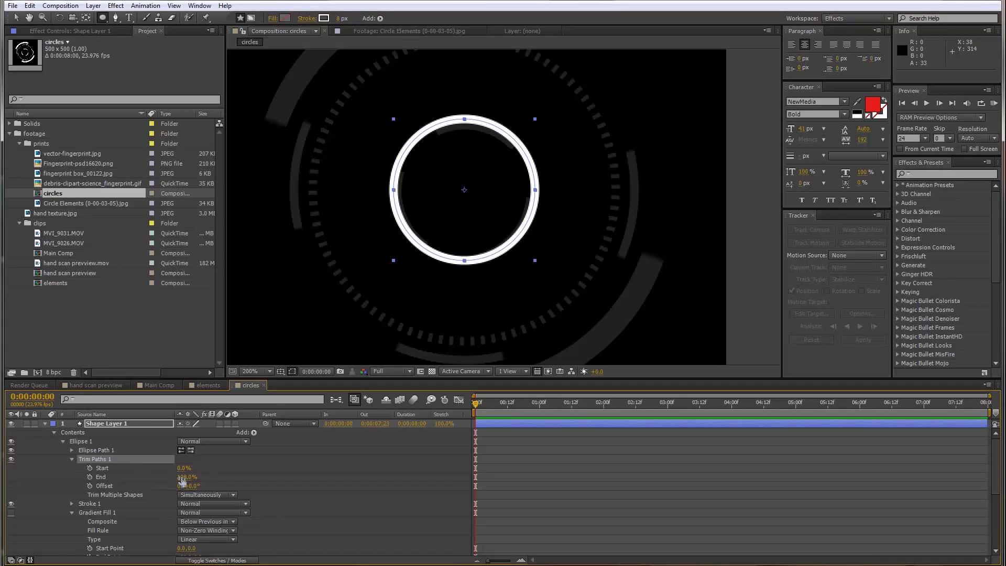
pyautogui.moveTo(182, 481); pyautogui.dragTo(144, 481)
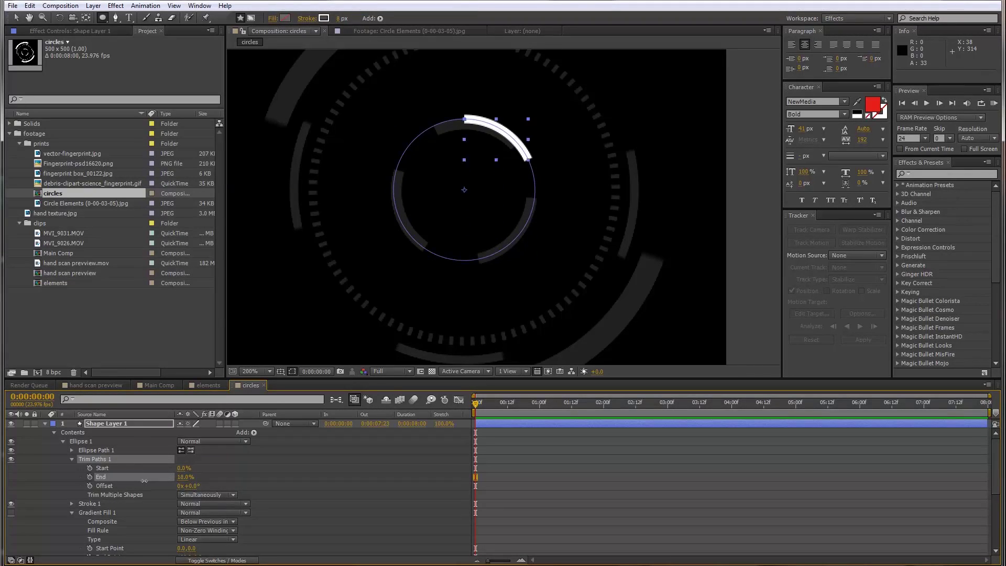
pyautogui.click(185, 477)
pyautogui.write('20')
pyautogui.click(275, 488)
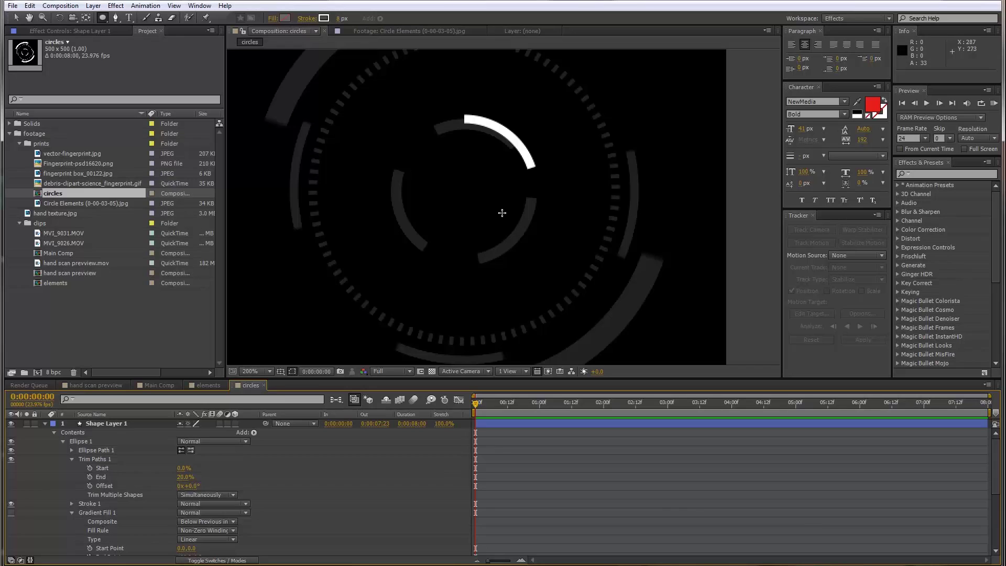
# Add a Repeater to Shape Layer 1 and set its transform's horizontal position to 0
pyautogui.scroll(2, 532, 225)
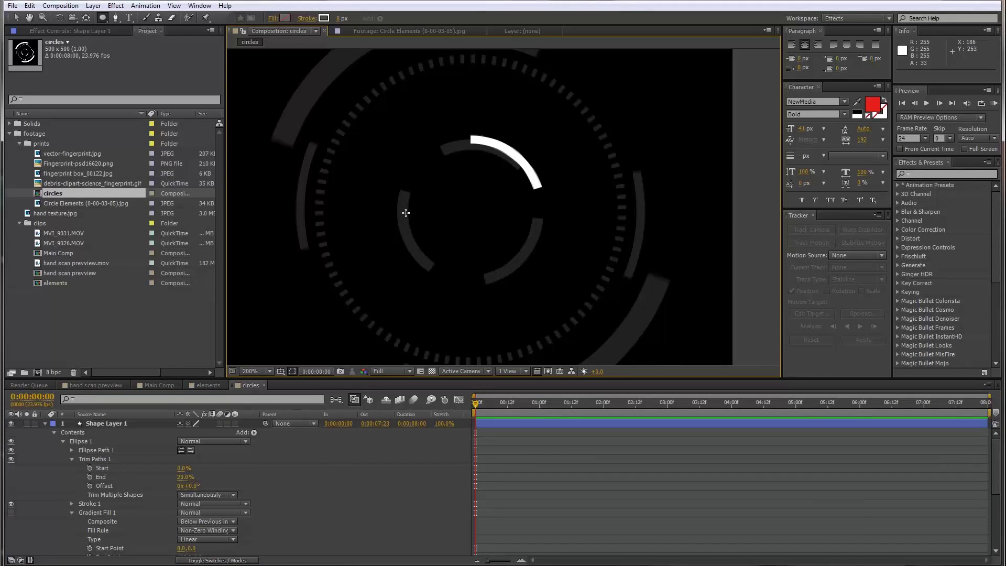
pyautogui.click(135, 473)
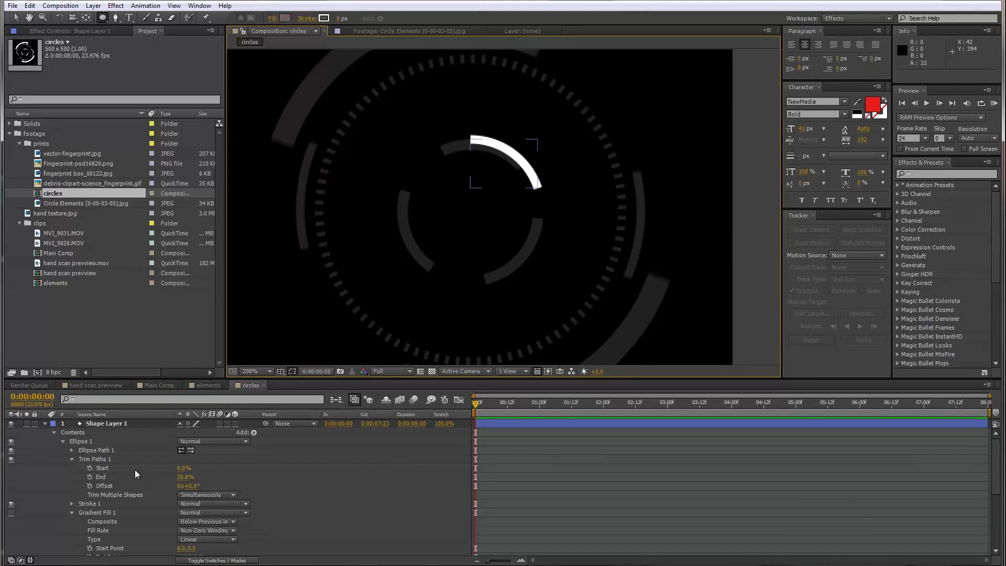
pyautogui.click(254, 433)
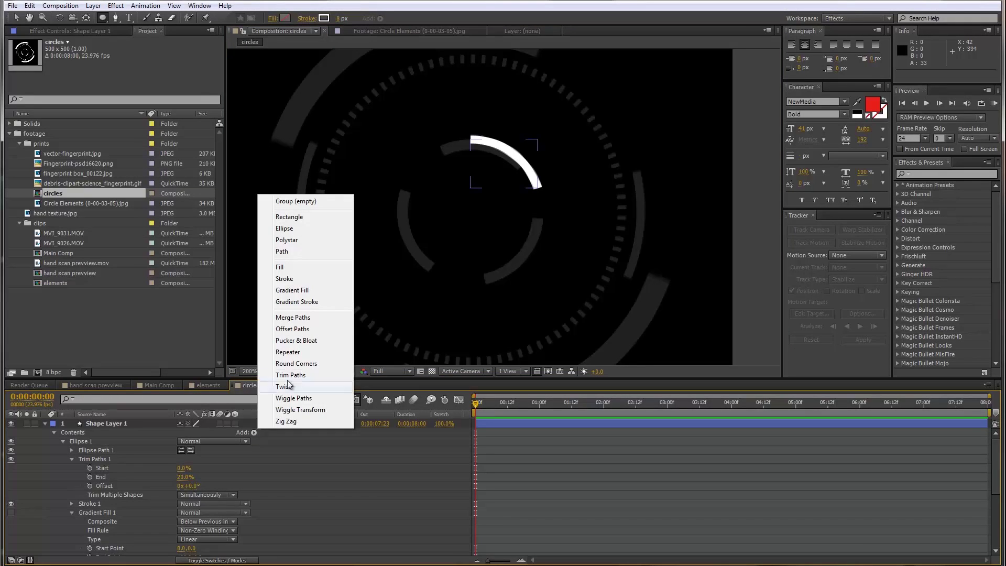
pyautogui.click(287, 352)
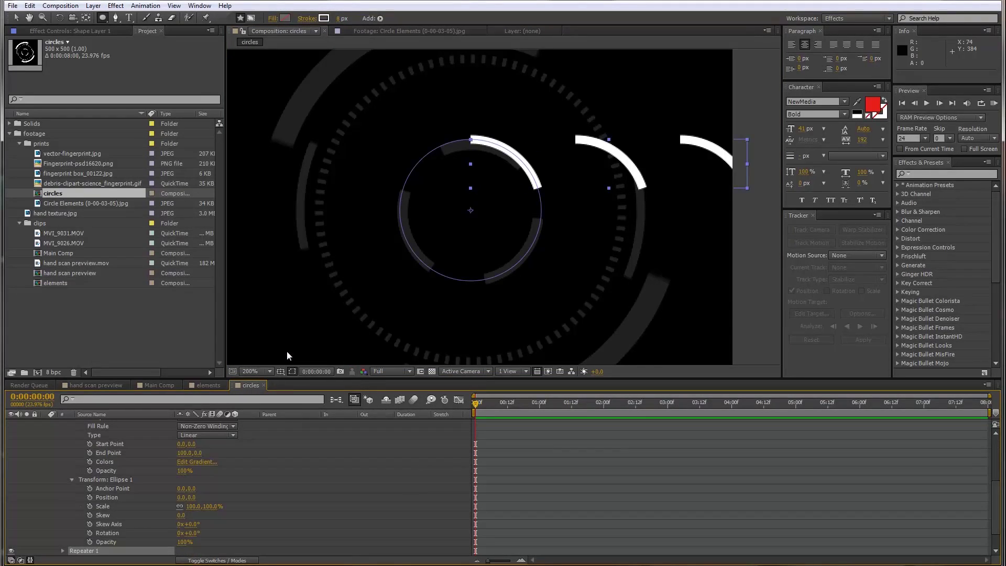
pyautogui.scroll(-1, 105, 503)
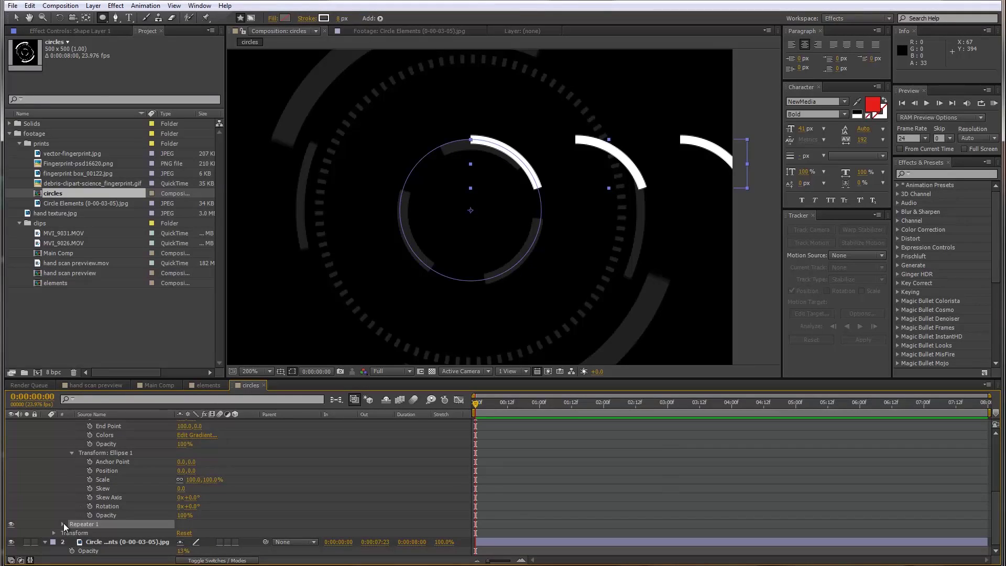
pyautogui.click(63, 524)
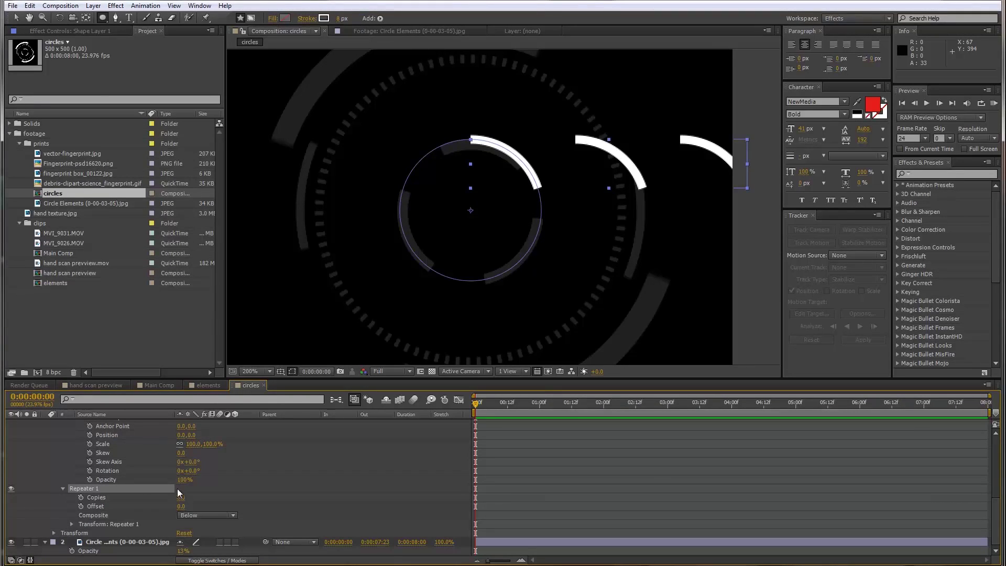
pyautogui.click(71, 524)
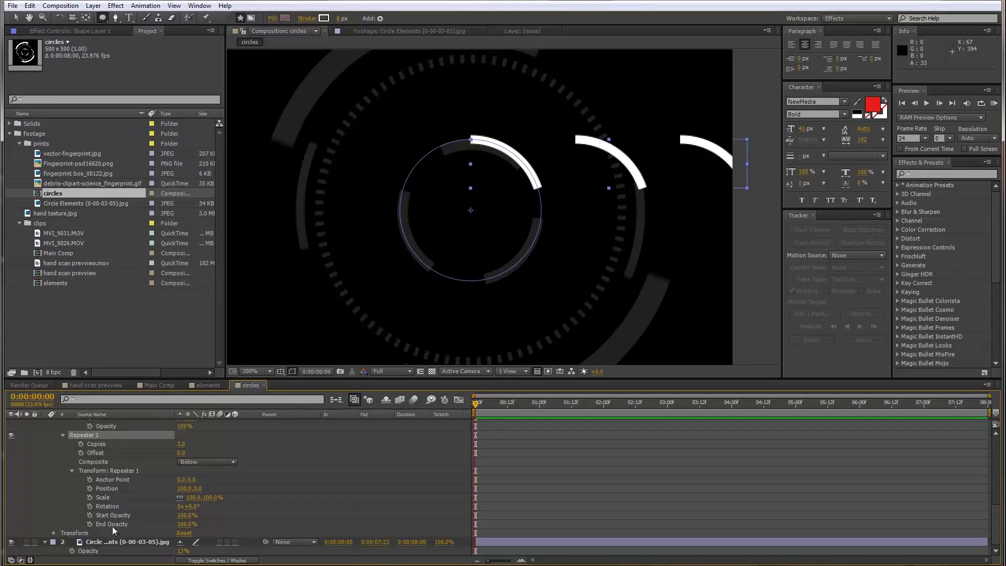
pyautogui.click(182, 489)
pyautogui.write('0')
pyautogui.press('Return')
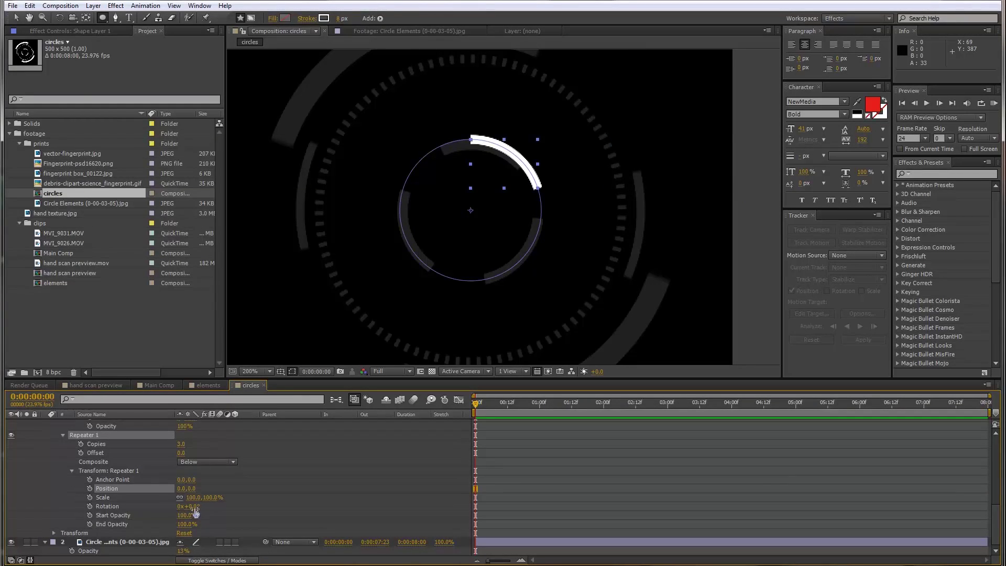
# Set the Repeater's transform rotation to 120° to spread the arc copies evenly around the inner ring
pyautogui.moveTo(195, 506); pyautogui.dragTo(252, 503)
pyautogui.click(250, 505)
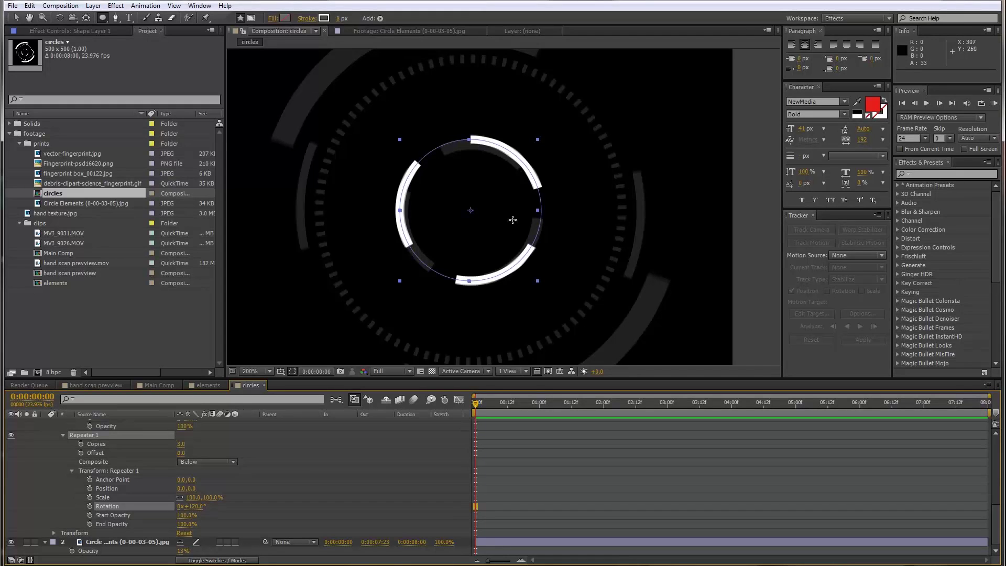
pyautogui.click(193, 507)
pyautogui.click(270, 507)
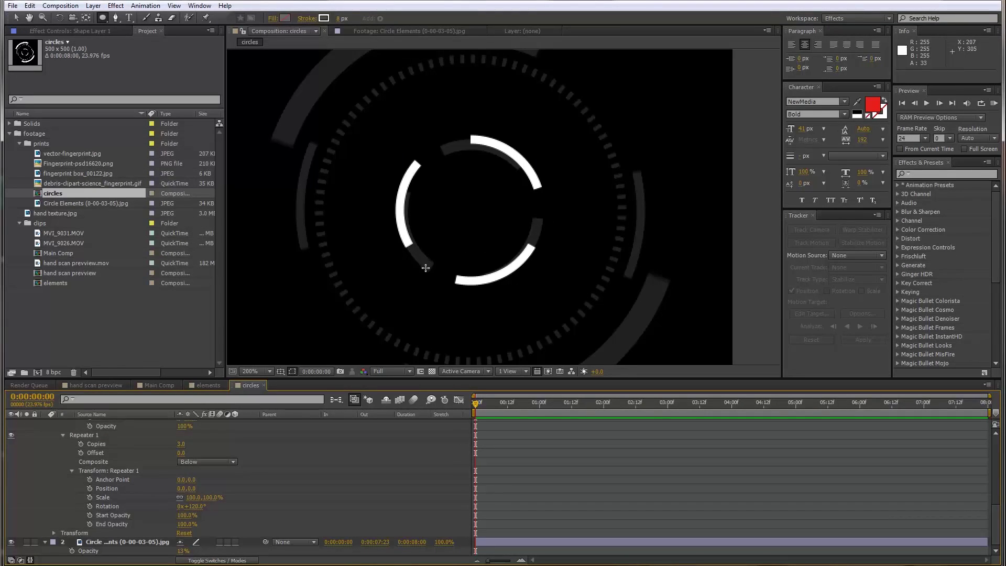
pyautogui.press(',')
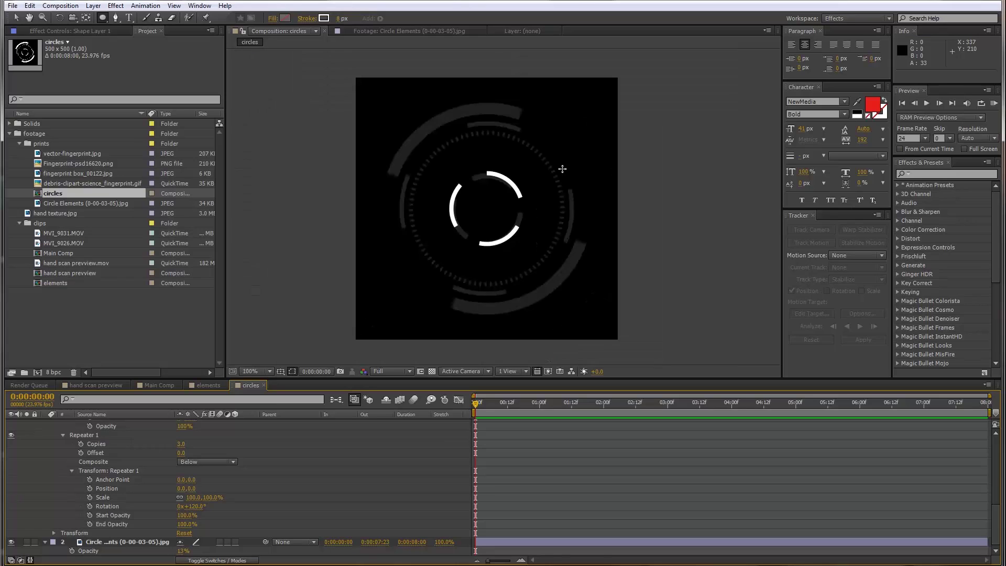
pyautogui.press('.')
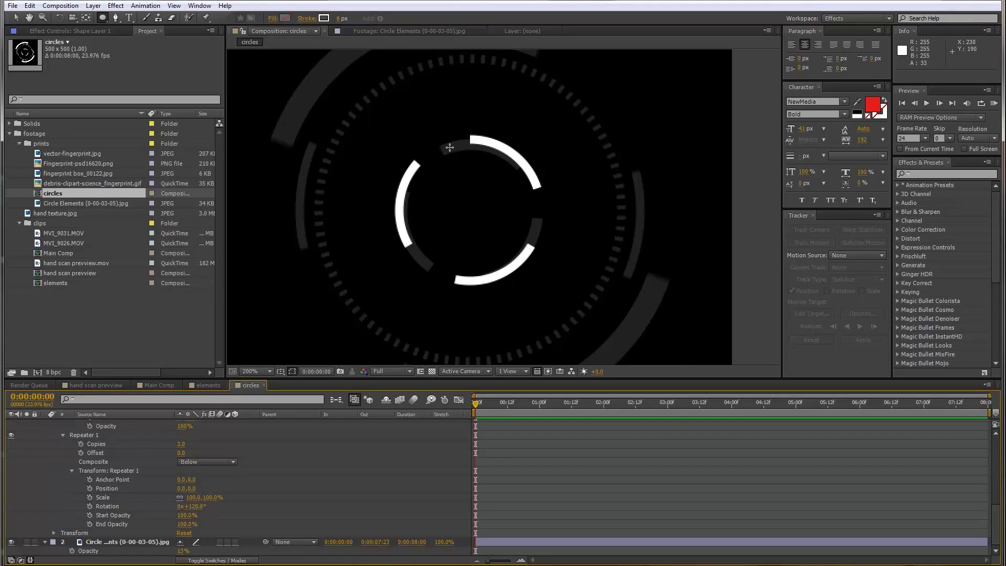
# Duplicate Shape Layer 1 and enlarge the copy's ellipse path to 290 by 290 over the dashed ring
pyautogui.click(105, 426)
pyautogui.hotkey('ctrl', 'd')
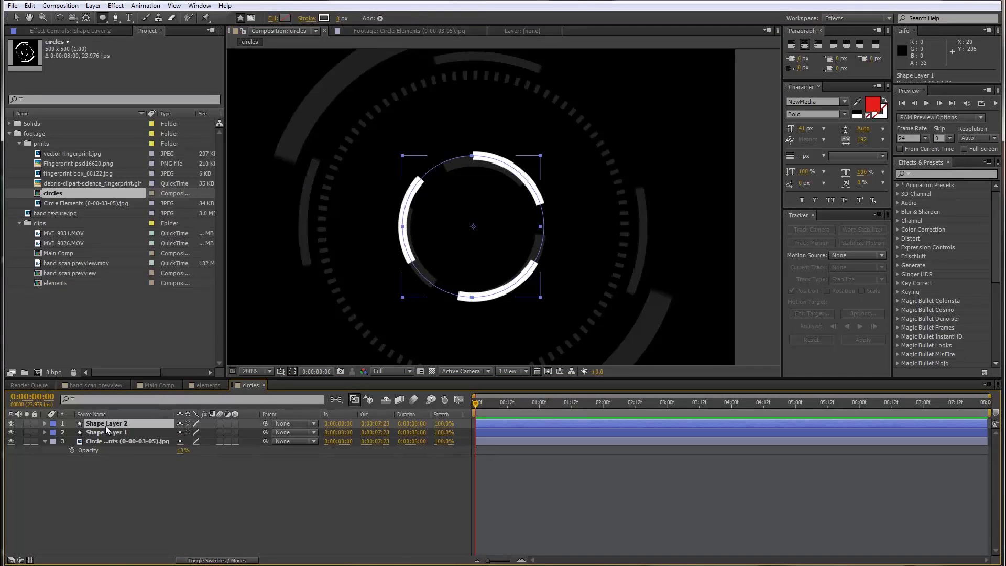
pyautogui.click(45, 424)
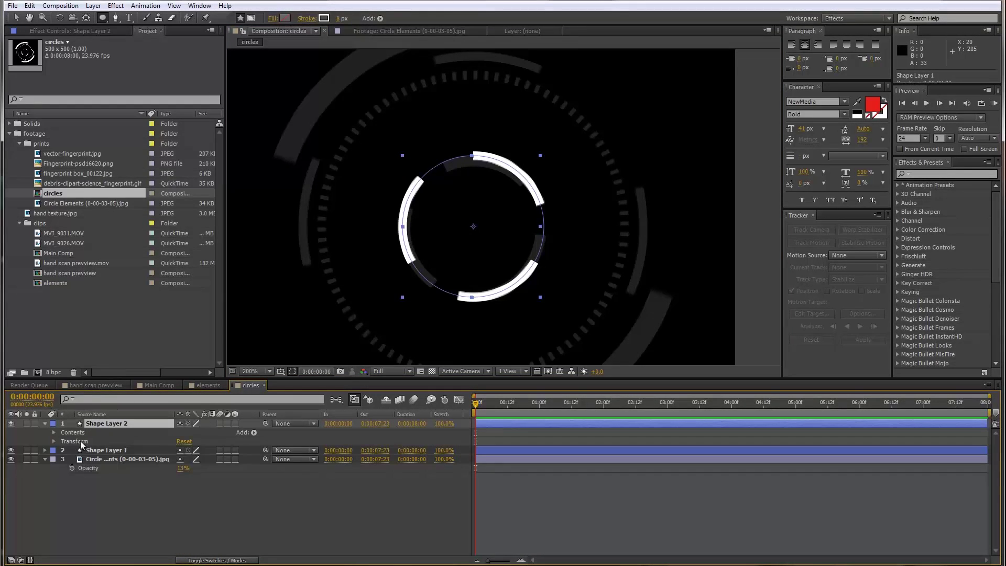
pyautogui.click(54, 432)
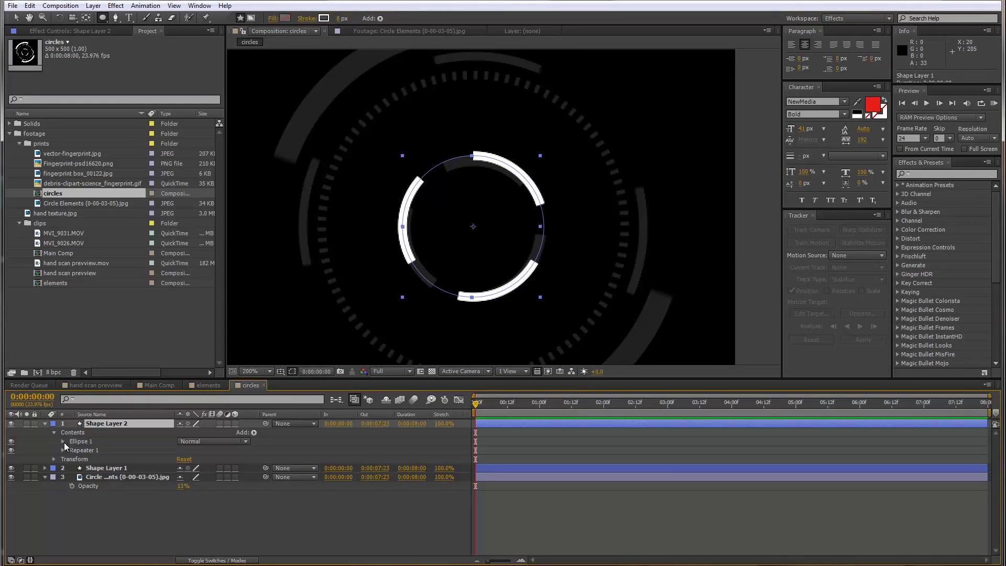
pyautogui.click(63, 442)
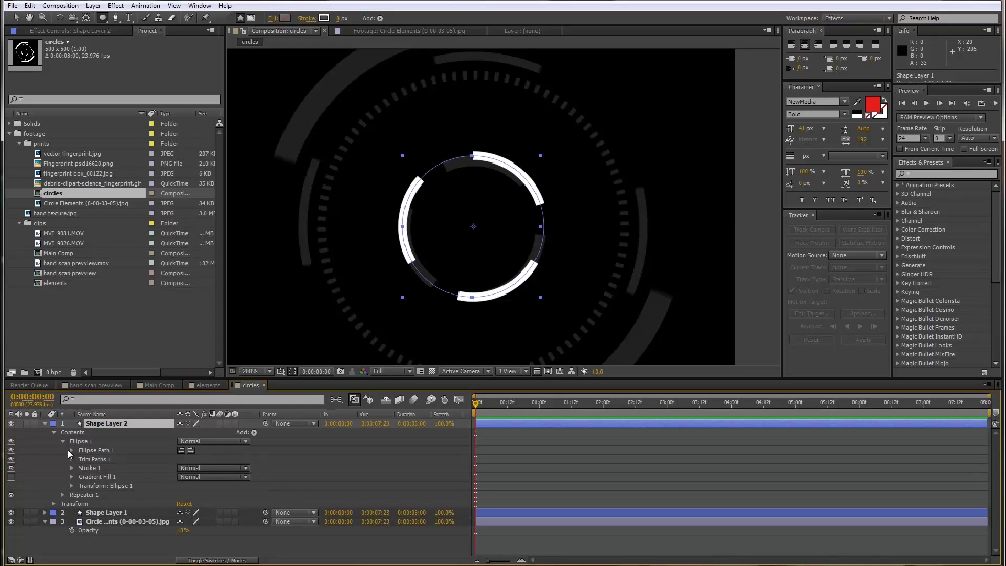
pyautogui.click(72, 450)
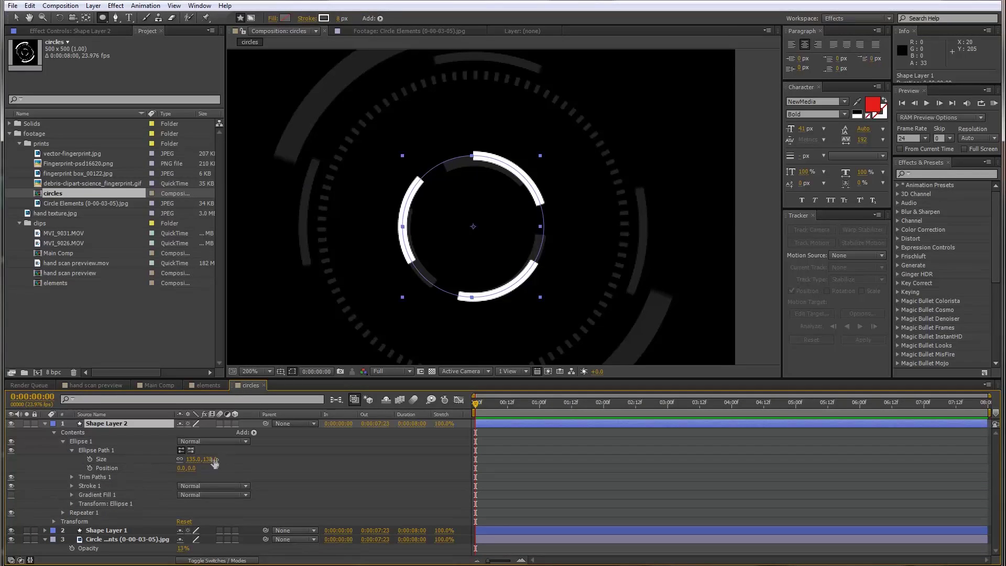
pyautogui.moveTo(214, 461); pyautogui.dragTo(287, 452)
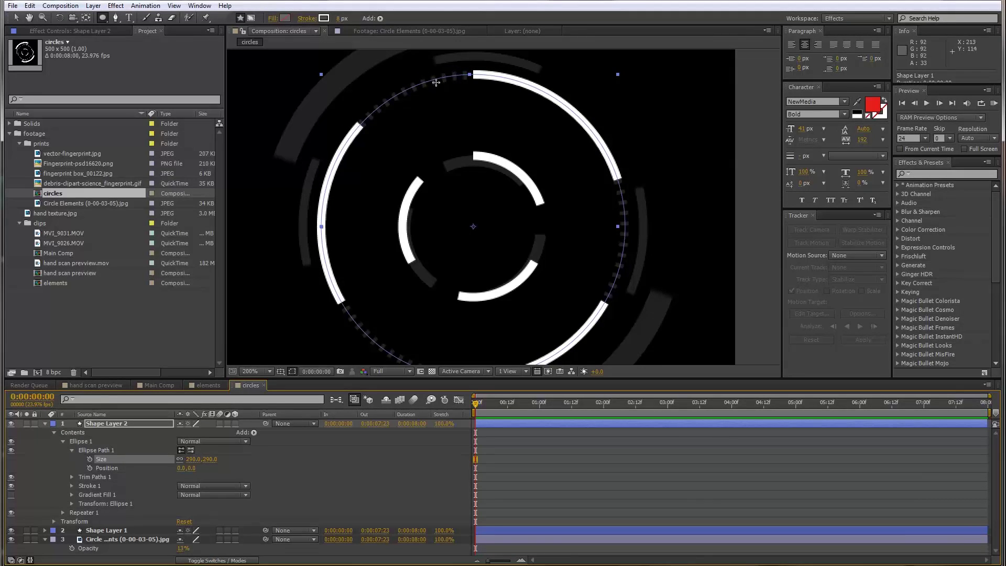
# Set the Trim Paths End value of Shape Layer 2 to 0.5% to shorten its arcs to small ticks
pyautogui.scroll(-1, 328, 293)
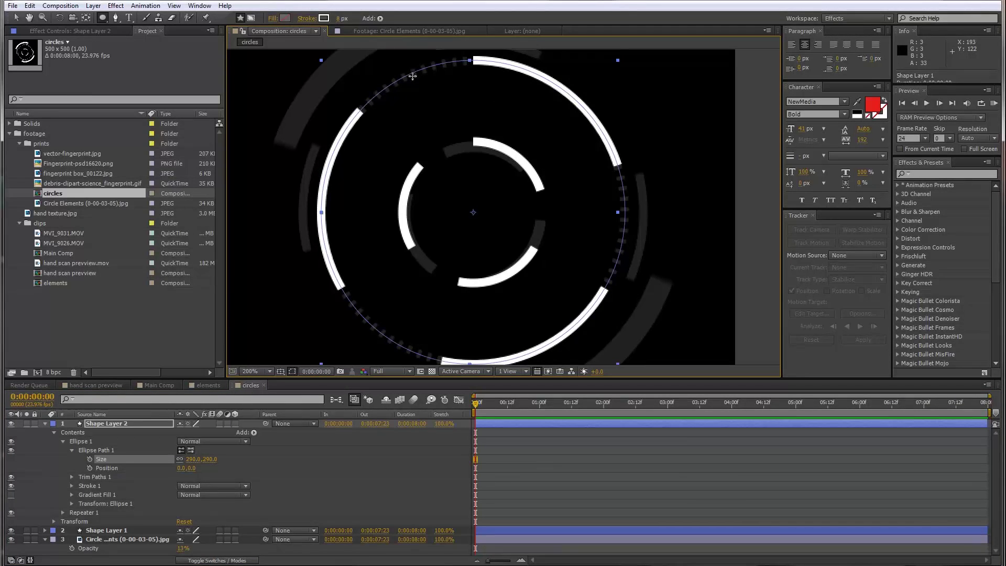
pyautogui.click(72, 477)
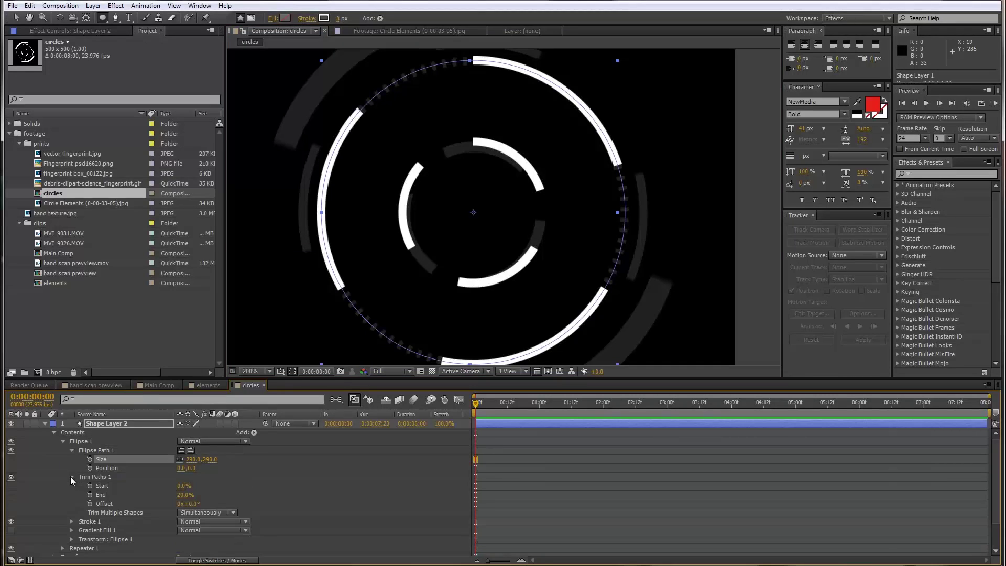
pyautogui.click(186, 496)
pyautogui.write('0.5')
pyautogui.press('Return')
pyautogui.click(101, 494)
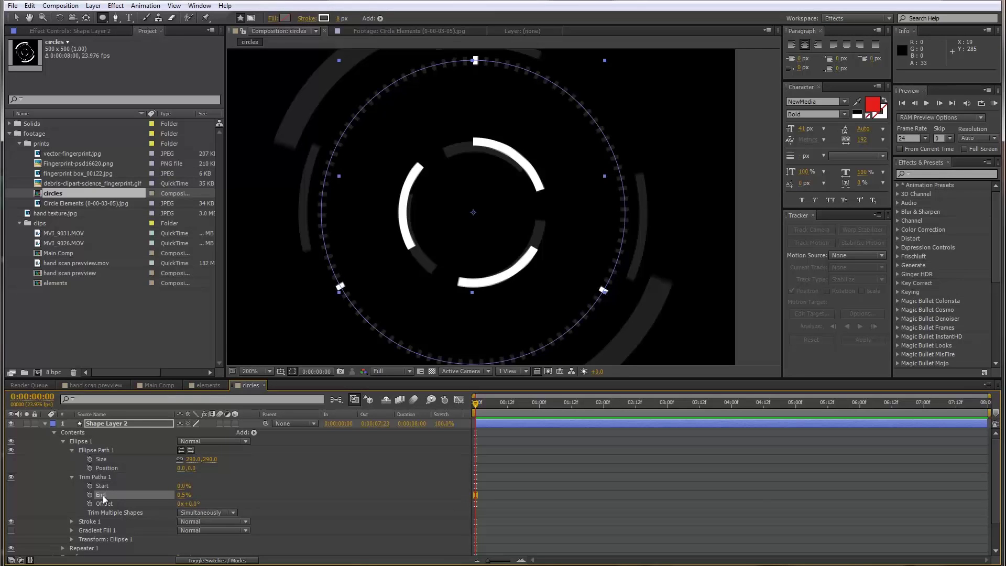
pyautogui.click(184, 494)
pyautogui.click(203, 483)
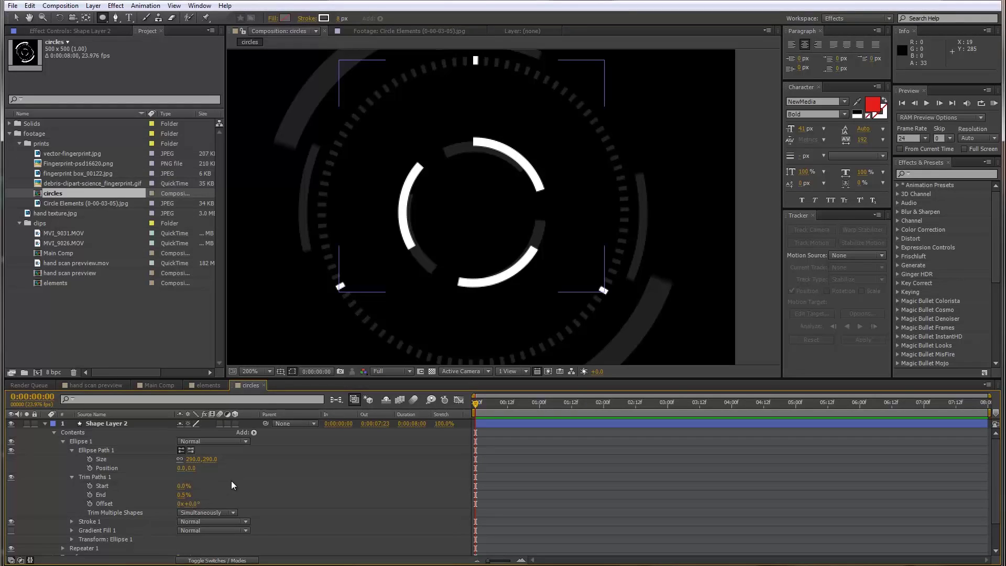
# Set the number of copies in Shape Layer 2's Repeater to 90
pyautogui.scroll(-1, 67, 527)
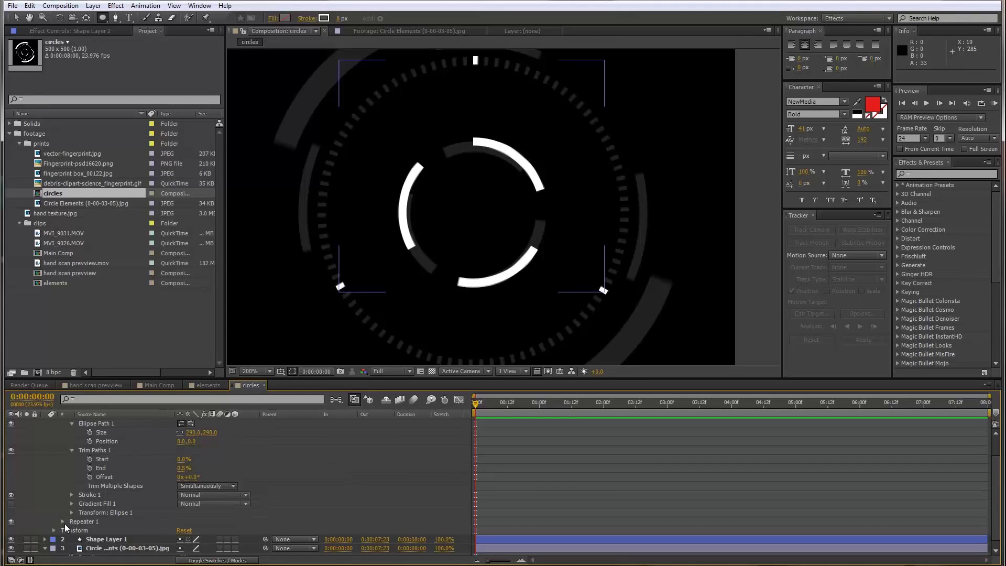
pyautogui.click(62, 522)
pyautogui.scroll(-1, 62, 521)
pyautogui.click(181, 498)
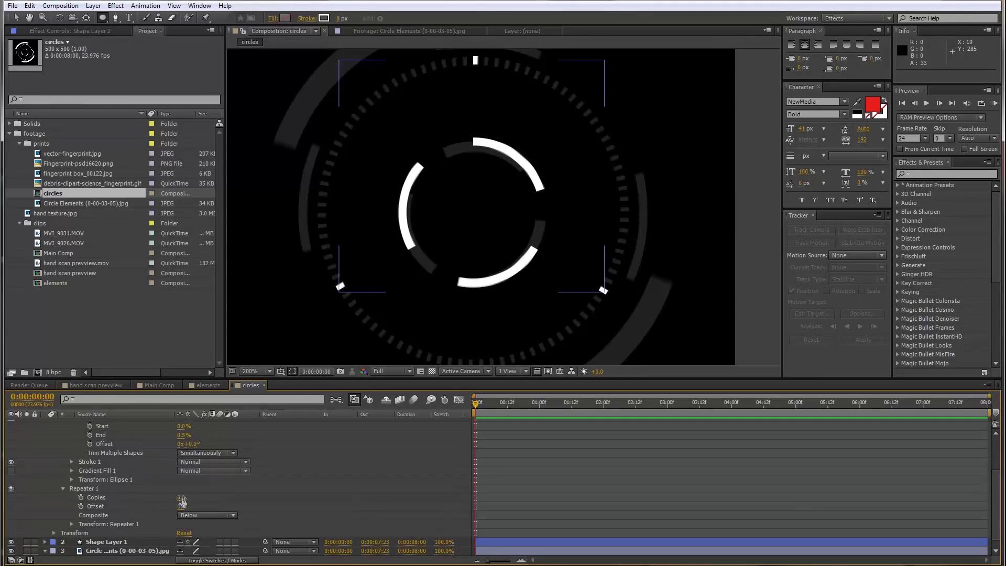
pyautogui.write('90')
pyautogui.press('Return')
# Set the transform rotation of Shape Layer 2's Repeater to 360/90 degrees so the ticks spread evenly around the ring
pyautogui.click(71, 524)
pyautogui.scroll(-2, 109, 522)
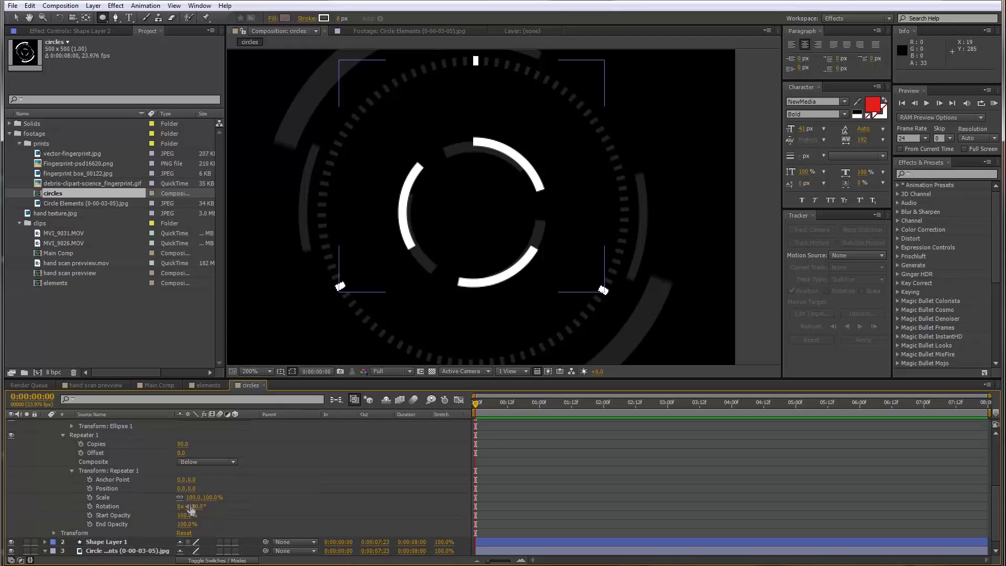
pyautogui.moveTo(190, 509); pyautogui.dragTo(191, 507)
pyautogui.write('360')
pyautogui.write('/90')
pyautogui.press('Return')
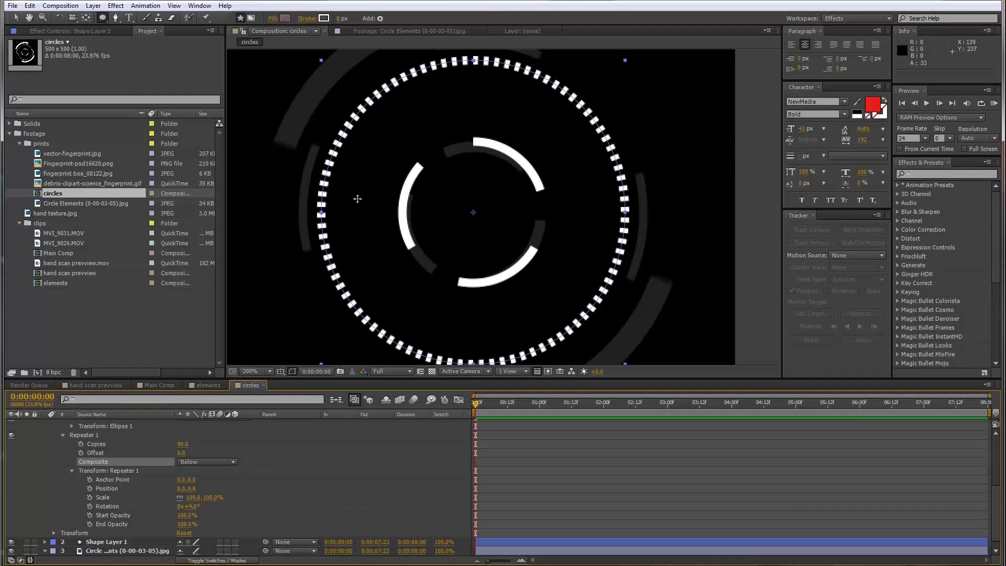
# Duplicate Shape Layer 1 and enlarge the copy's ellipse path to 326 by 326, just outside the dashed ring
pyautogui.scroll(5, 48, 464)
pyautogui.click(45, 423)
pyautogui.click(127, 433)
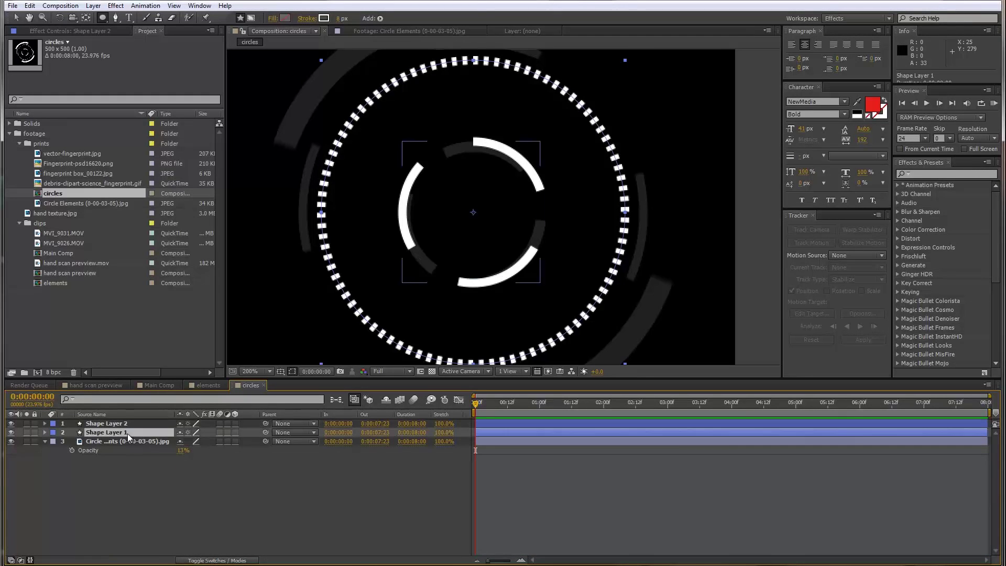
pyautogui.hotkey('ctrl', 'd')
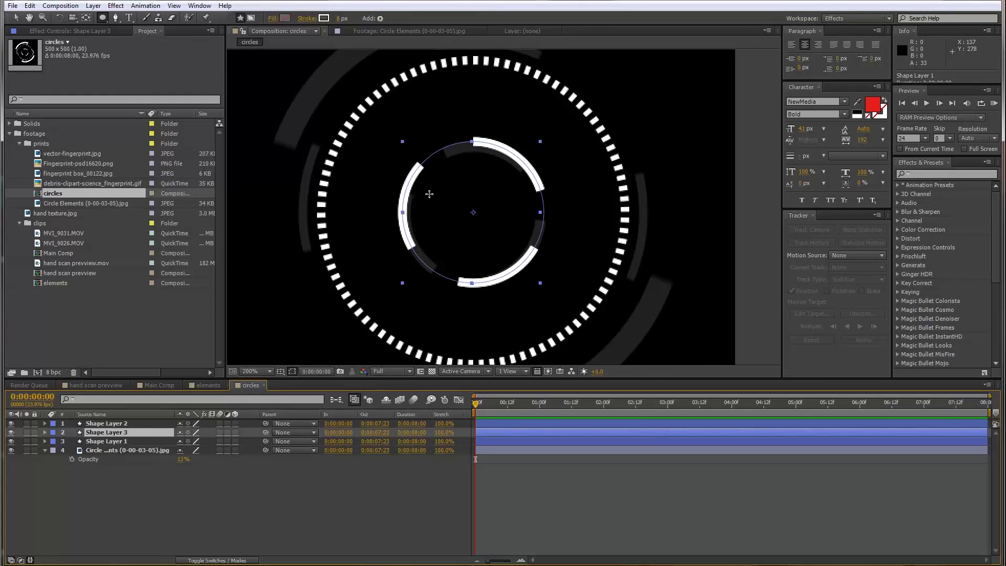
pyautogui.press(',')
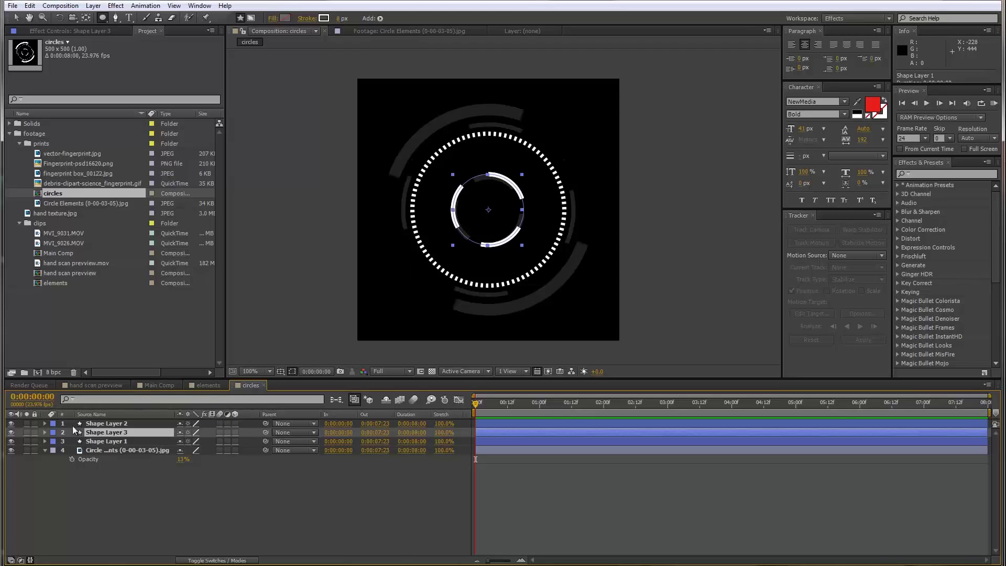
pyautogui.click(44, 432)
pyautogui.click(53, 442)
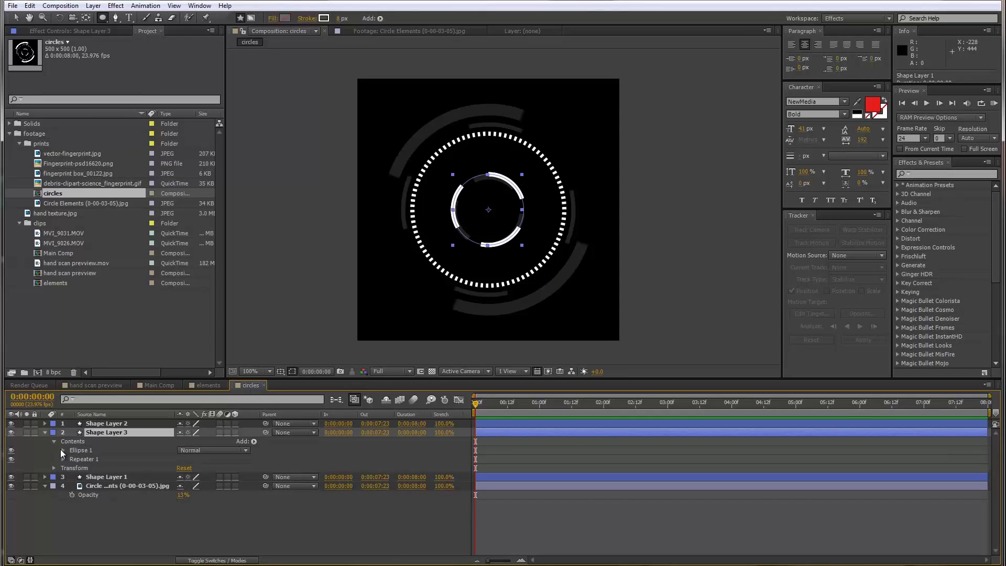
pyautogui.click(63, 450)
pyautogui.click(72, 459)
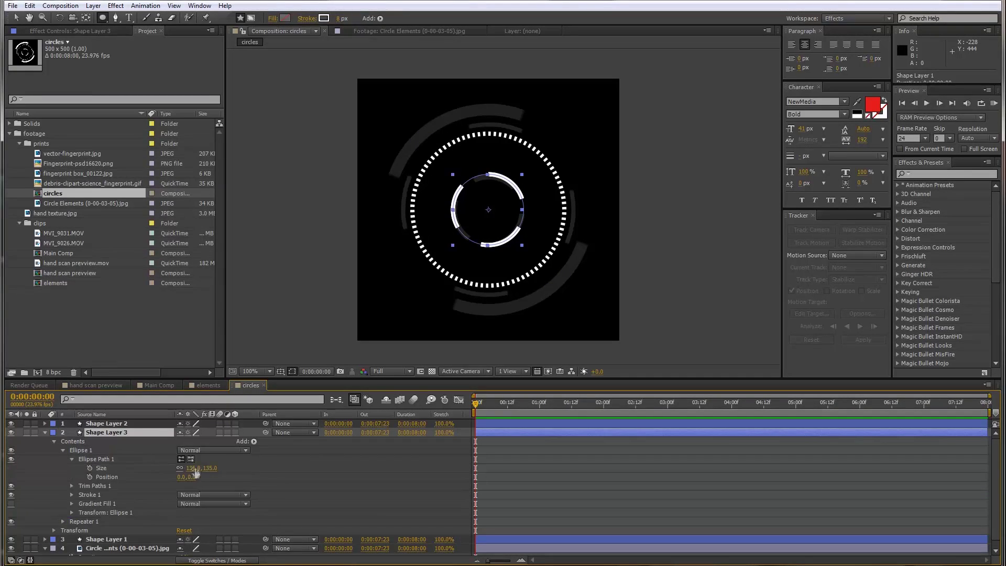
pyautogui.moveTo(199, 468); pyautogui.dragTo(295, 456)
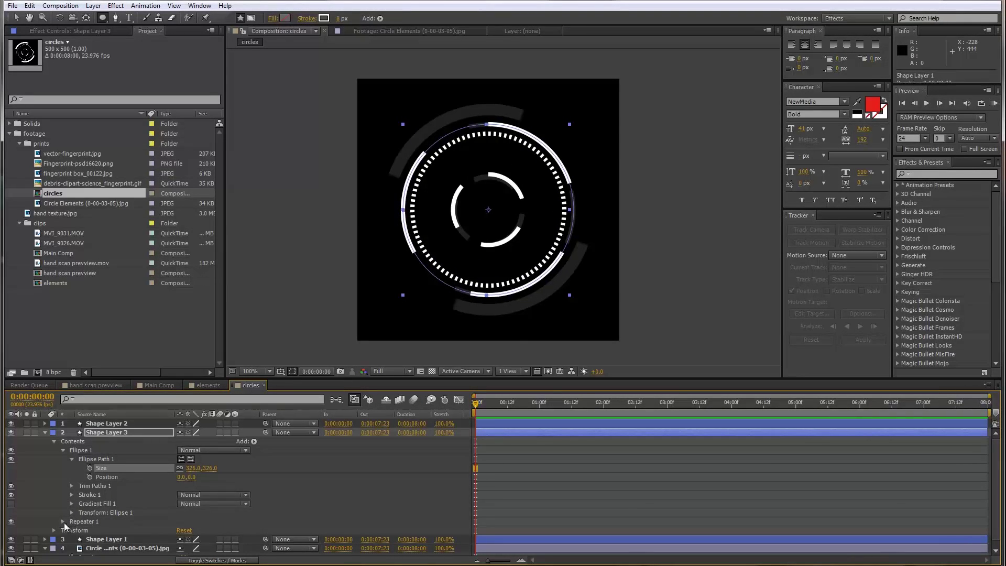
# Set the number of copies in Shape Layer 3's Repeater to 4
pyautogui.click(63, 521)
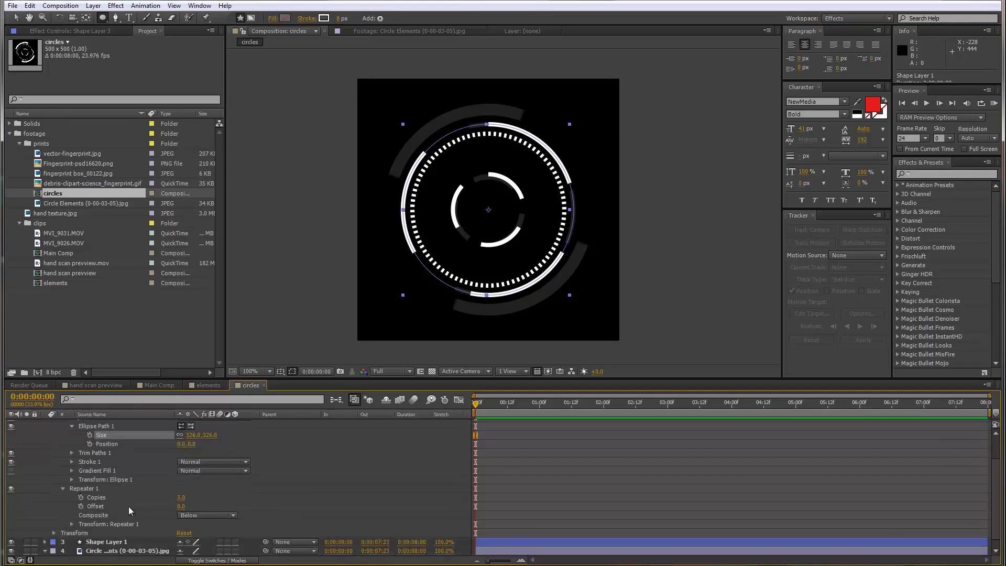
pyautogui.click(182, 497)
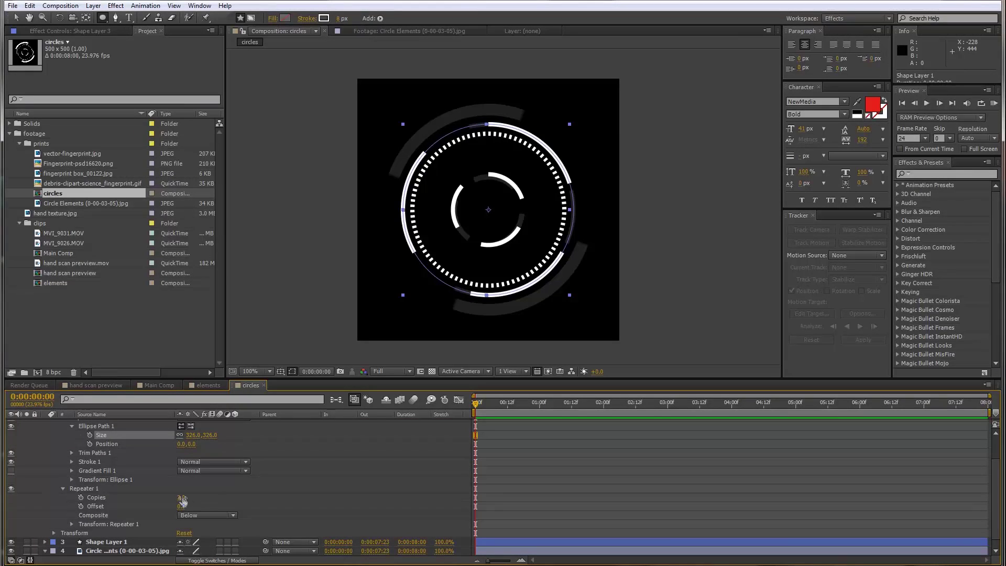
pyautogui.write('4')
pyautogui.click(244, 489)
# Set the transform rotation of Shape Layer 3's Repeater to 90° to space the arcs evenly
pyautogui.scroll(-1, 68, 512)
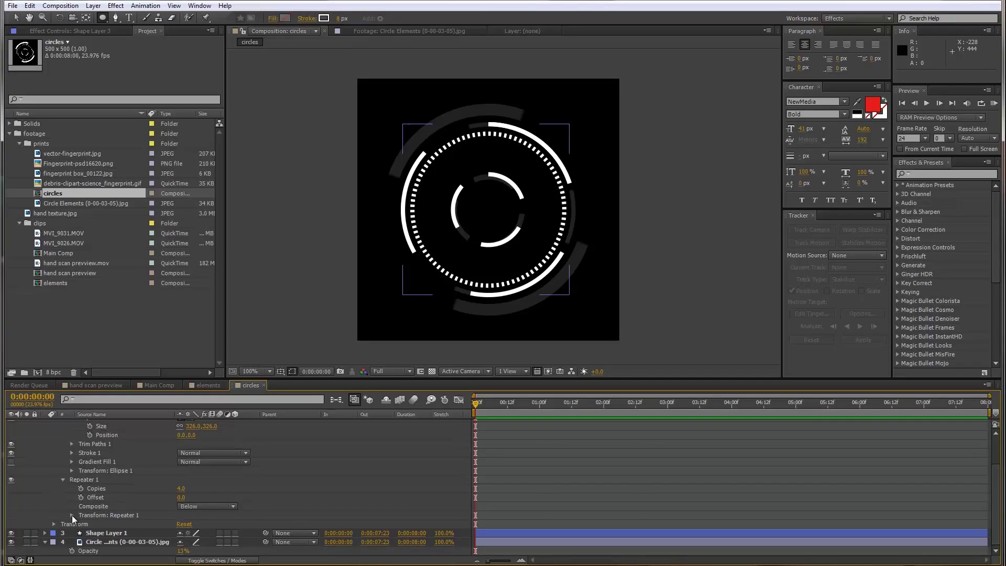
pyautogui.click(71, 515)
pyautogui.scroll(-3, 173, 521)
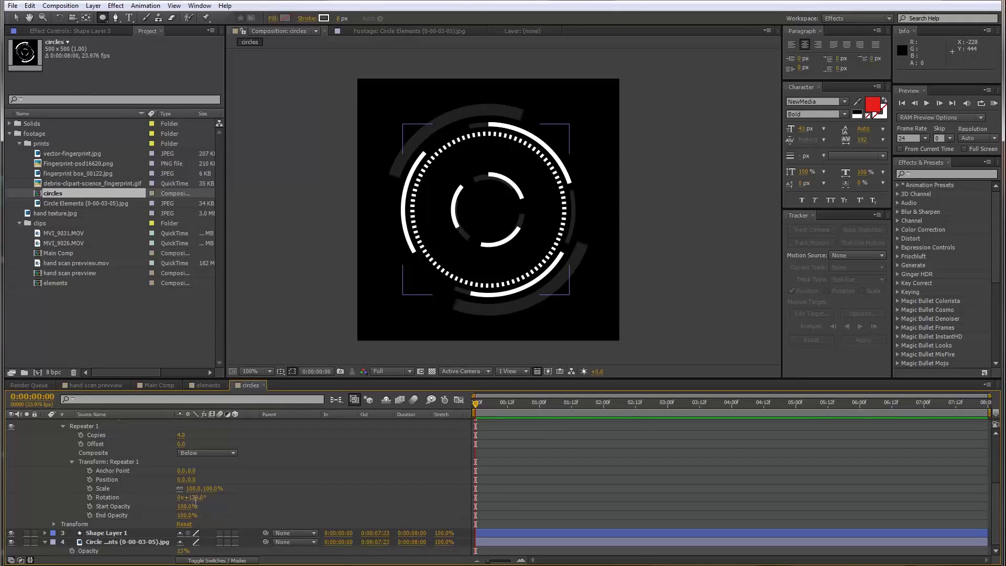
pyautogui.click(193, 498)
pyautogui.write('90')
pyautogui.press('Return')
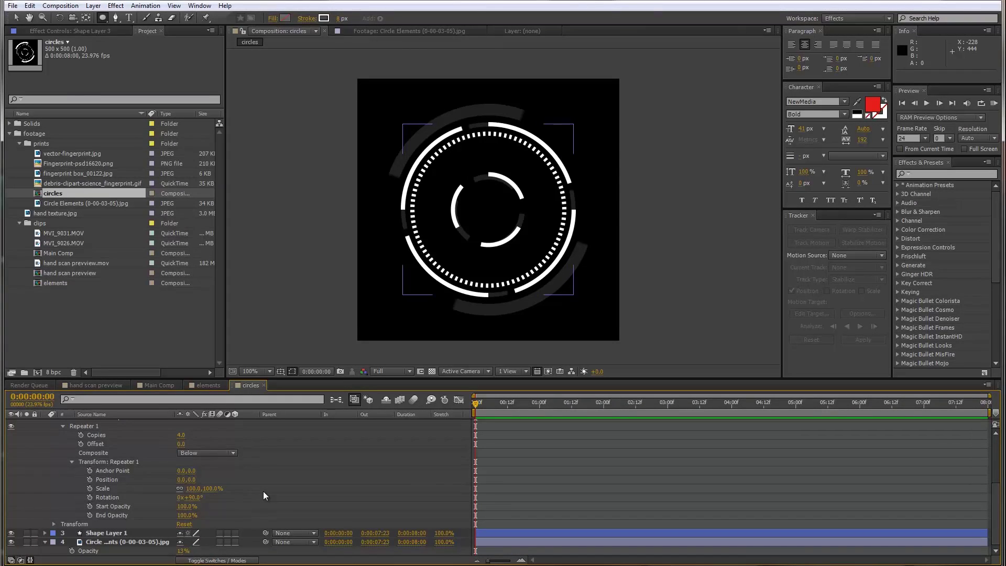
# Shorten the arcs of Shape Layer 3 by setting its Trim Paths End value to 10%
pyautogui.scroll(5, 263, 492)
pyautogui.click(72, 487)
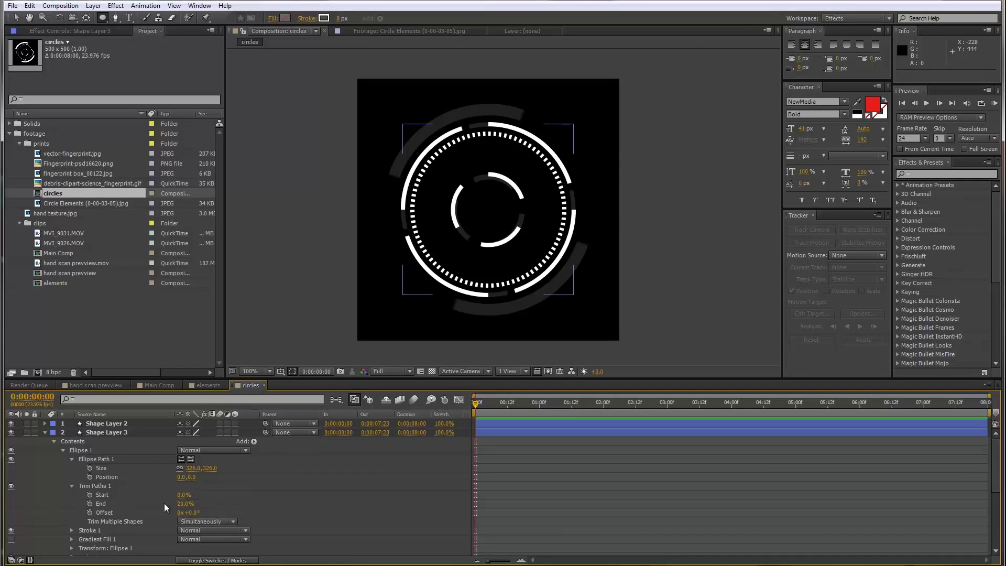
pyautogui.click(185, 504)
pyautogui.write('10')
pyautogui.press('Return')
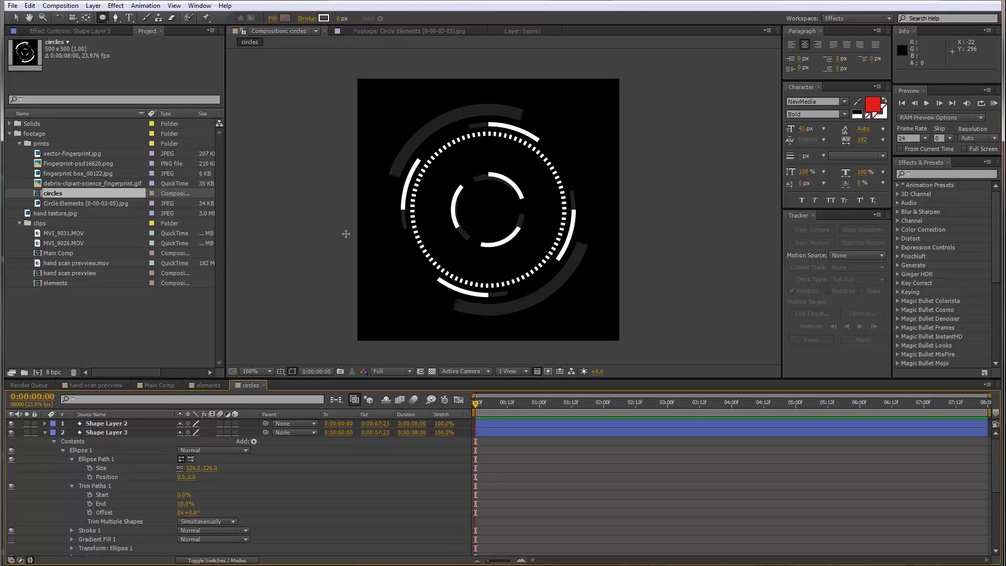
# Duplicate Shape Layer 3 and move the copy to the top of the layer stack
pyautogui.click(45, 433)
pyautogui.click(120, 435)
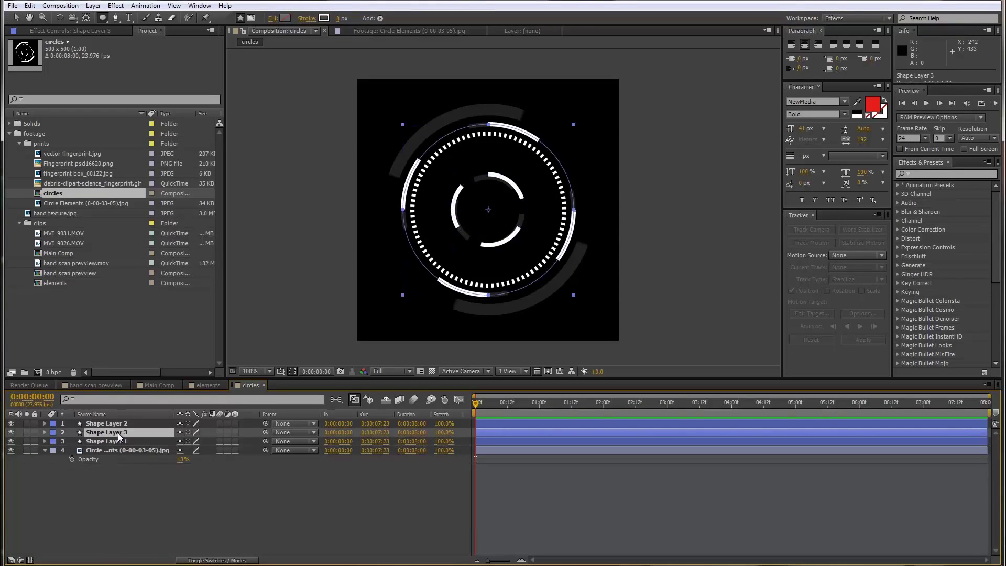
pyautogui.hotkey('ctrl', 'd')
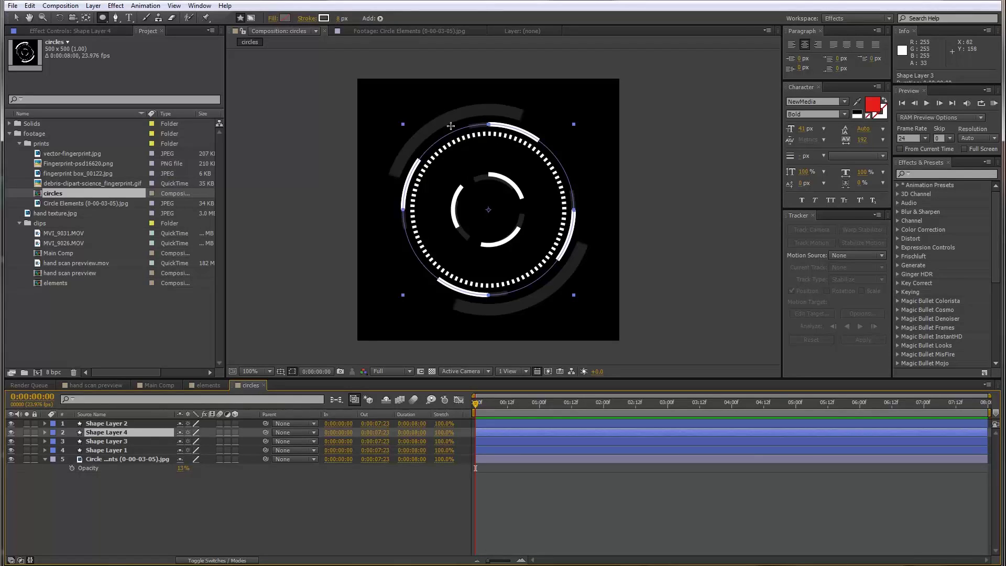
pyautogui.moveTo(110, 432); pyautogui.dragTo(95, 423)
# Expand the contents of Shape Layer 4 to show the properties of its Ellipse 1 group
pyautogui.click(45, 422)
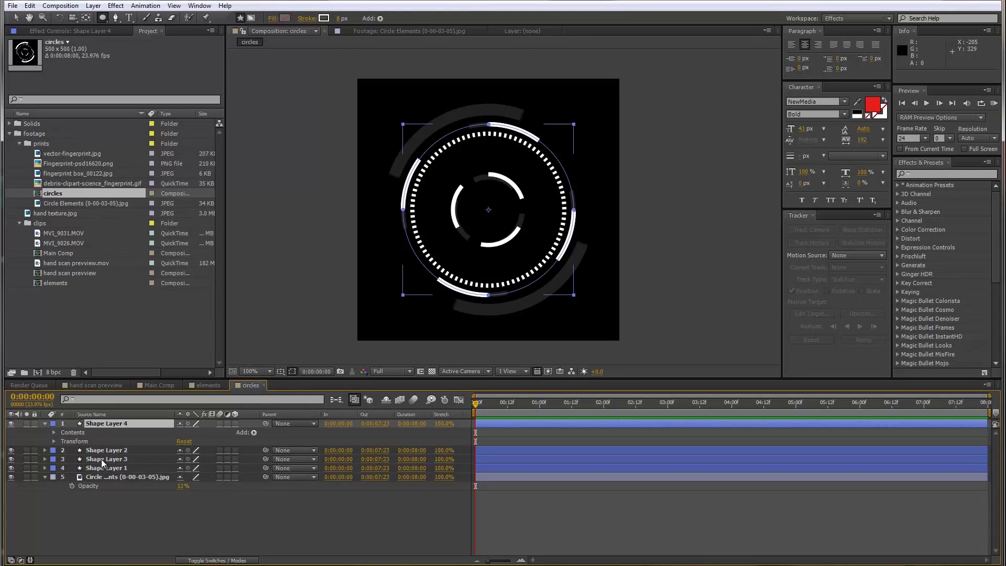
pyautogui.click(55, 433)
pyautogui.click(63, 441)
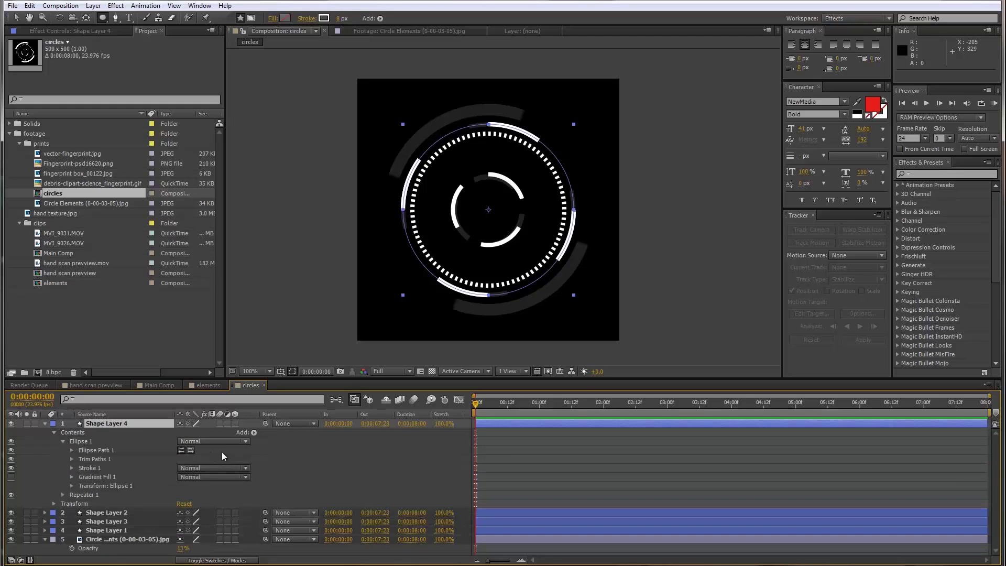
# Enlarge Shape Layer 4's ellipse path to a size of 385 by 385 and set its stroke width to 20 px
pyautogui.click(72, 450)
pyautogui.moveTo(207, 459); pyautogui.dragTo(244, 459)
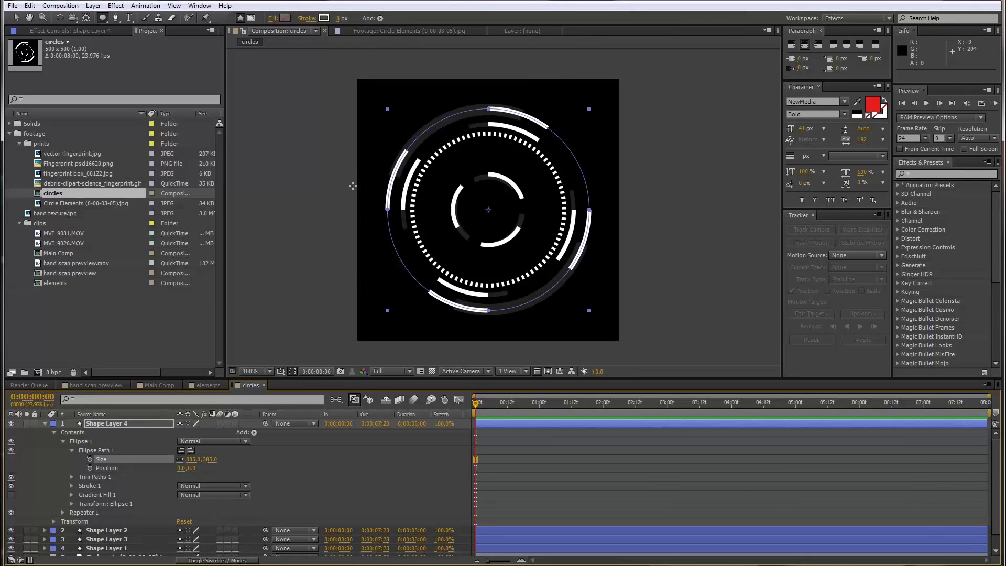
pyautogui.moveTo(339, 18); pyautogui.dragTo(350, 22)
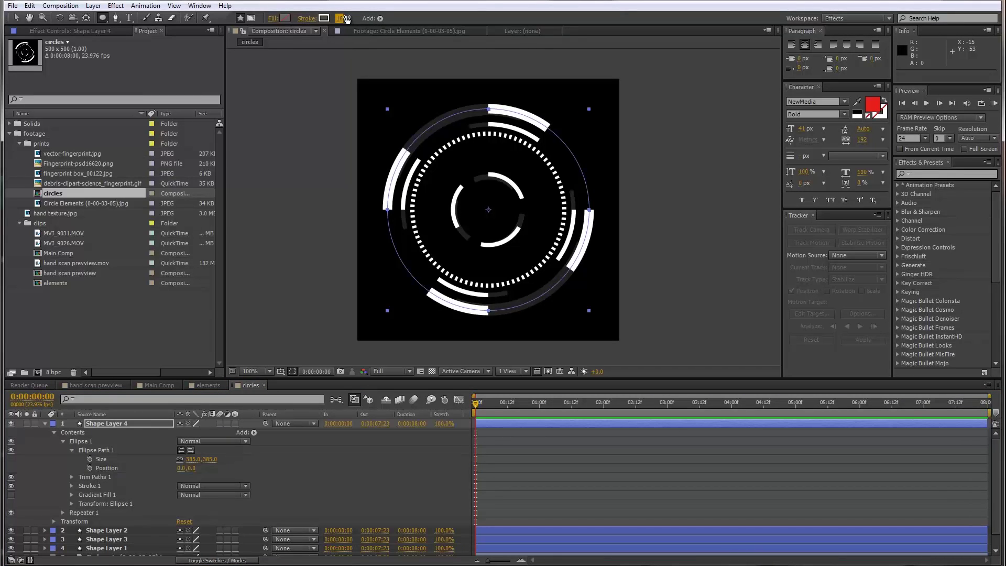
pyautogui.click(350, 22)
pyautogui.write('20')
pyautogui.press('Return')
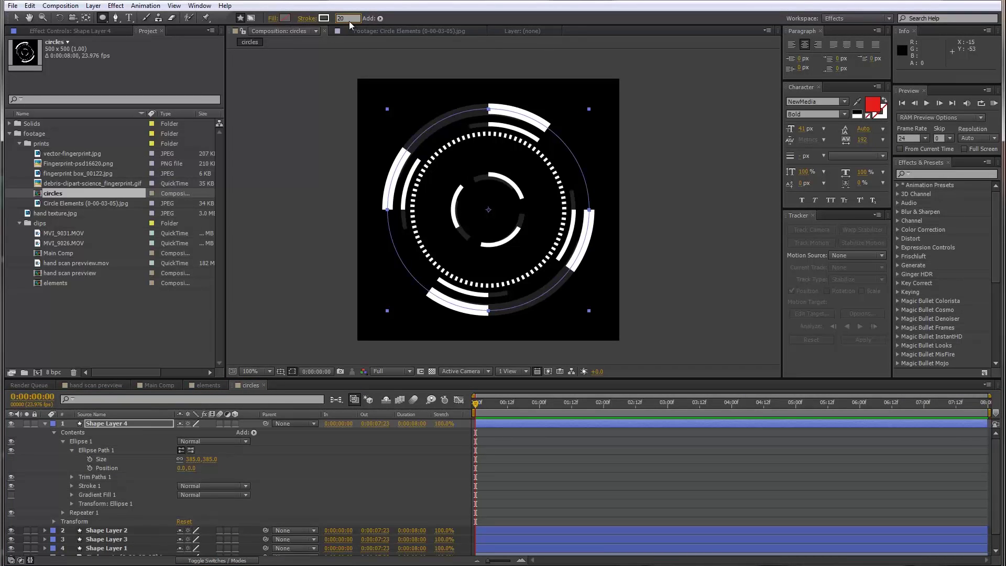
# Set the Trim Paths end value of Shape Layer 4's ellipse to 25%
pyautogui.click(72, 477)
pyautogui.click(184, 495)
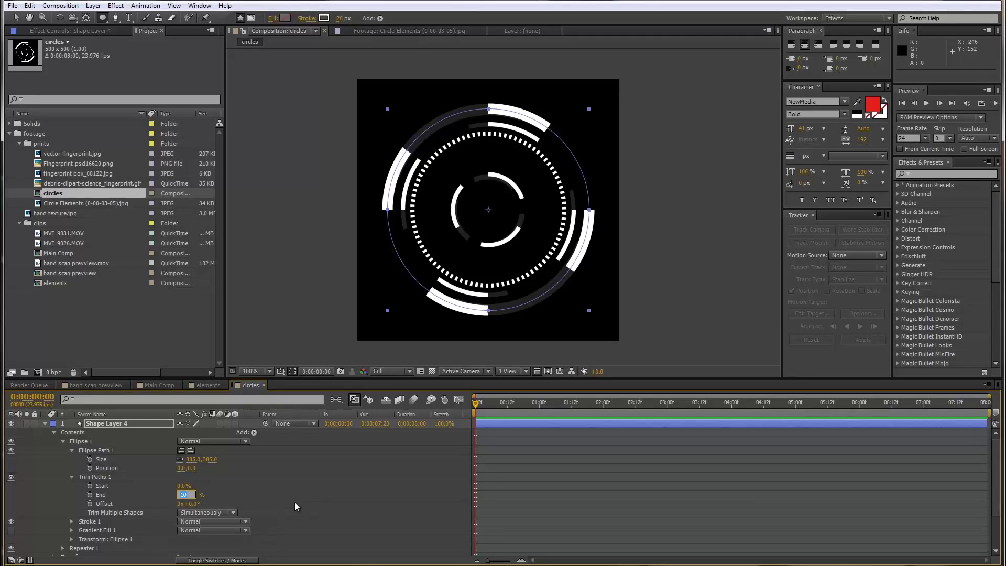
pyautogui.write('25')
pyautogui.press('Return')
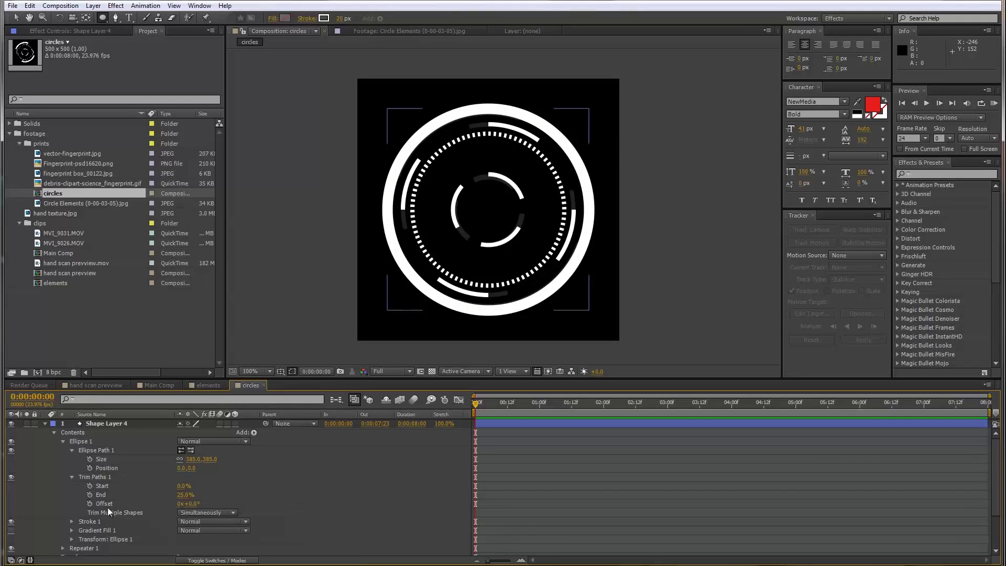
# Set the number of copies in Shape Layer 4's Repeater to 2
pyautogui.scroll(-2, 108, 507)
pyautogui.click(64, 522)
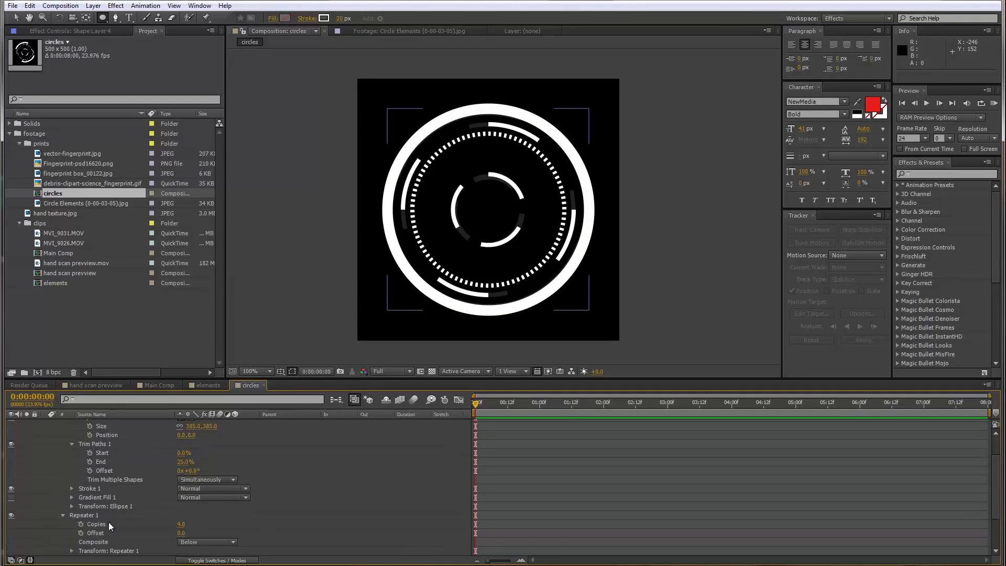
pyautogui.click(181, 524)
pyautogui.write('2')
pyautogui.press('Return')
pyautogui.scroll(-2, 168, 533)
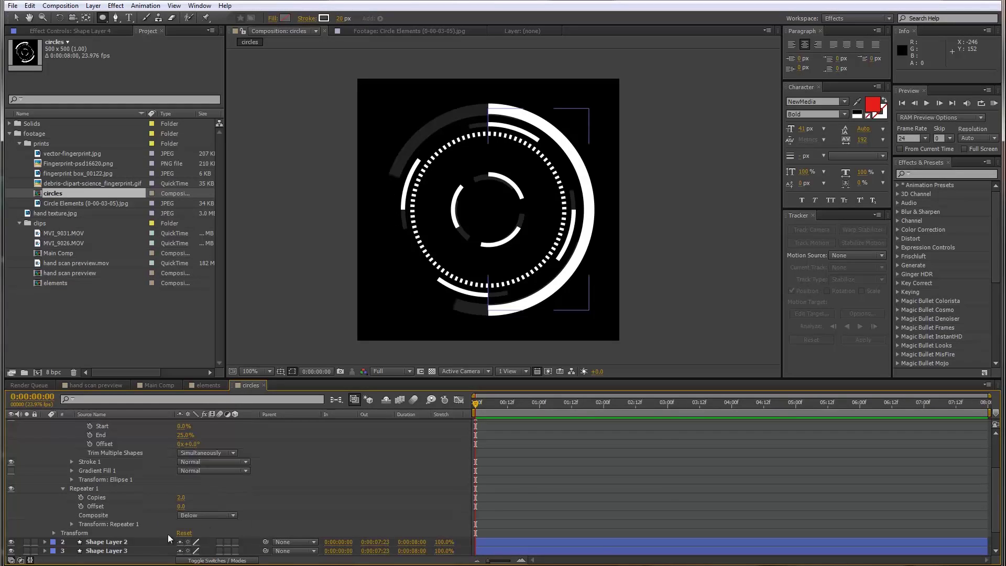
# Set the rotation in the transform of Shape Layer 4's Repeater to 180 degrees
pyautogui.click(71, 524)
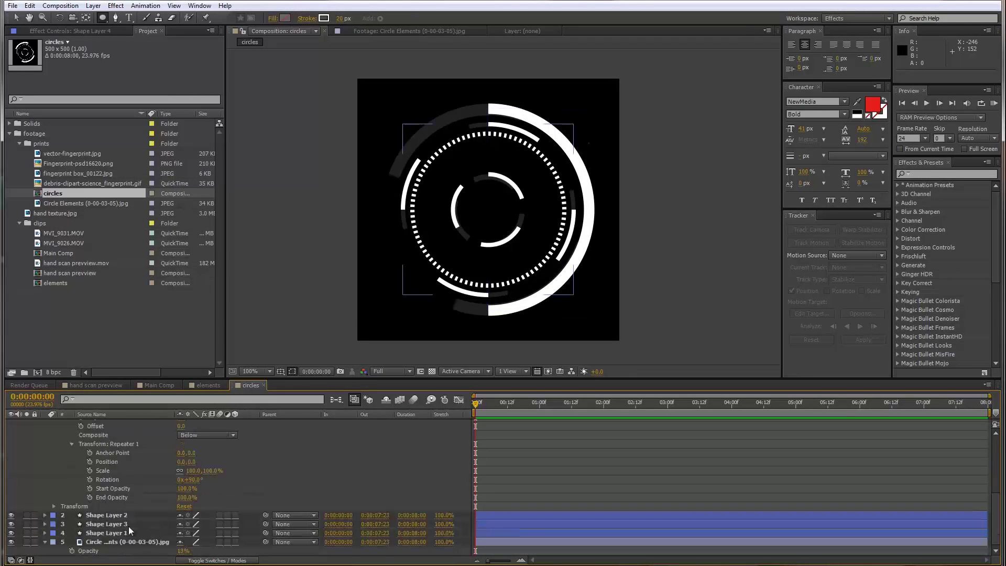
pyautogui.scroll(-5, 105, 527)
pyautogui.click(195, 480)
pyautogui.write('180')
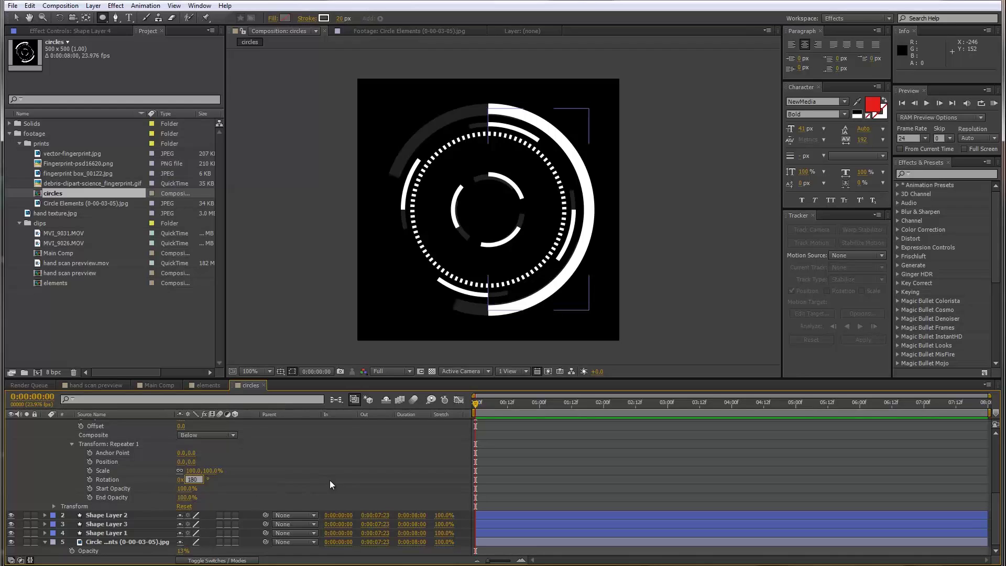
pyautogui.press('Return')
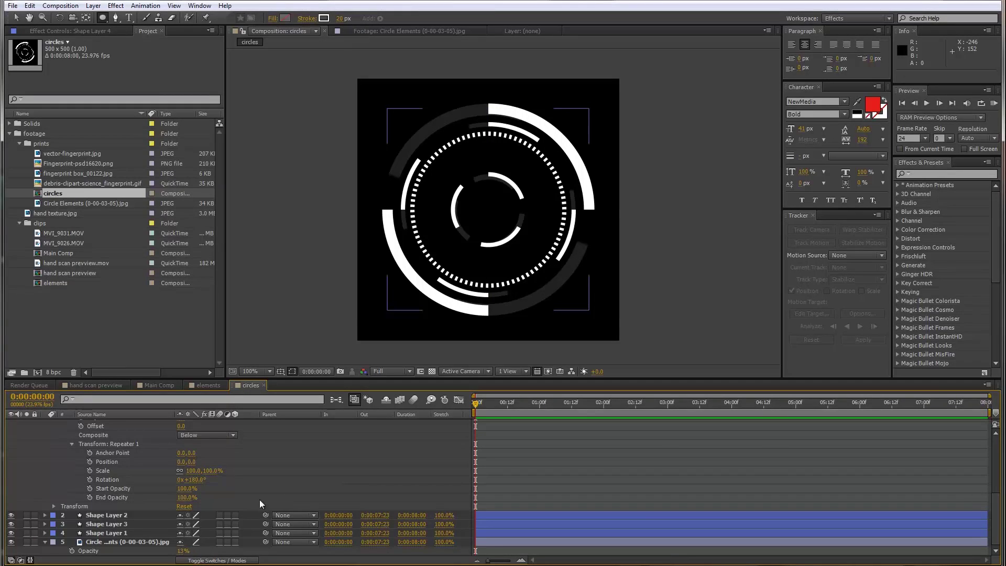
# Collapse Shape Layer 4's properties and hide the Circle Elements reference image layer
pyautogui.scroll(10, 58, 457)
pyautogui.click(45, 423)
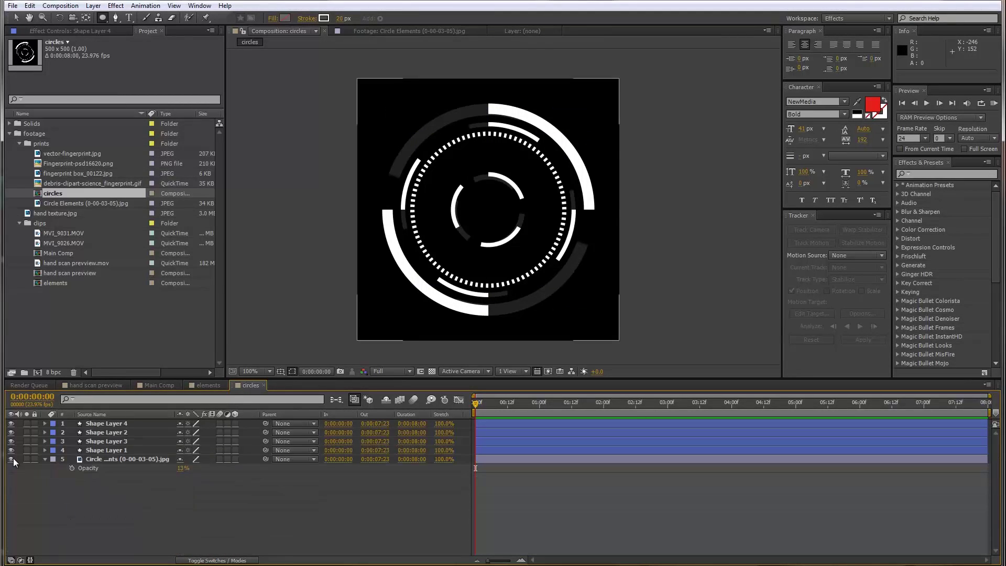
pyautogui.click(11, 459)
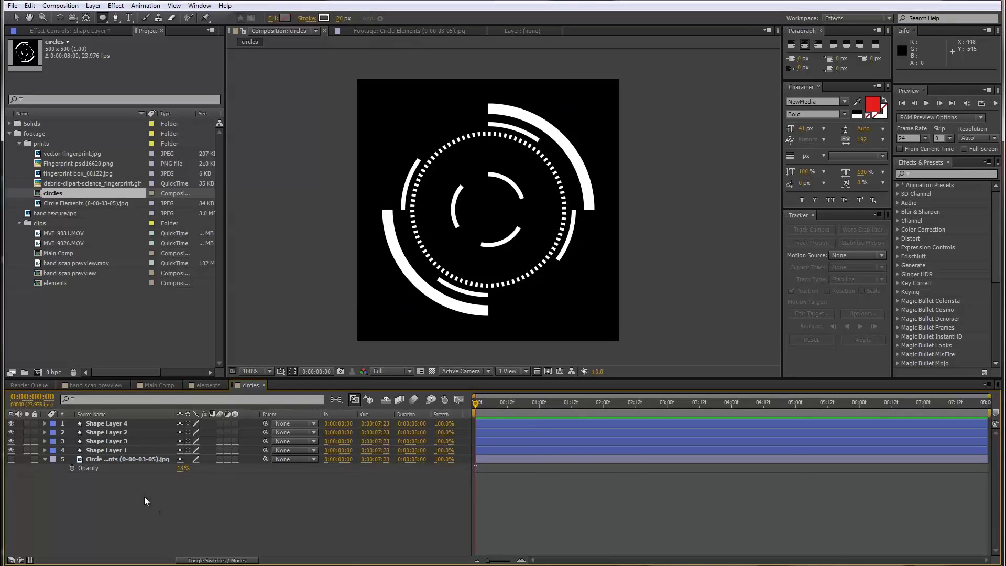
# Review the four shape layers one by one, Shape Layer 4's Trim Paths settings, and the shape operations that can be added
pyautogui.click(130, 450)
pyautogui.click(128, 441)
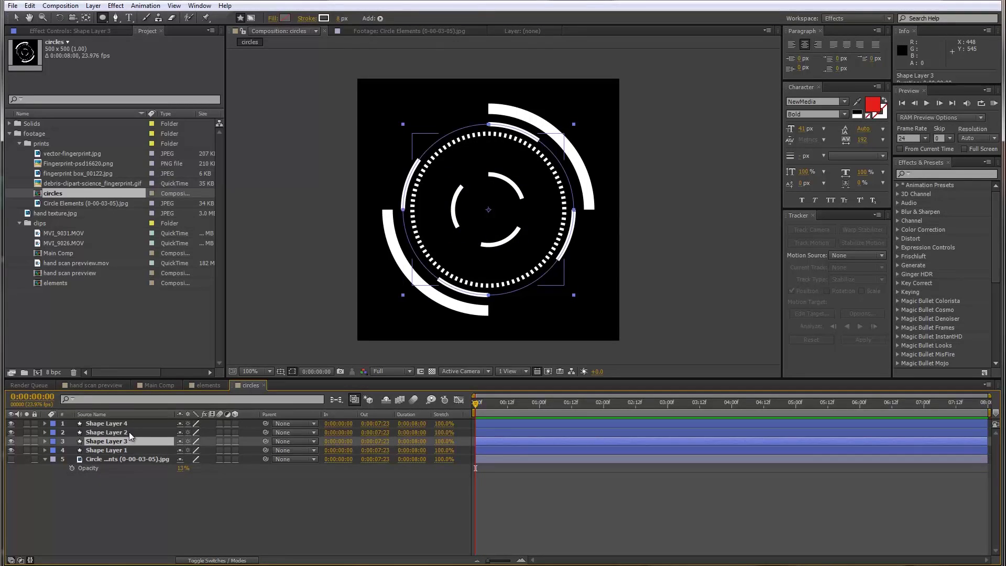
pyautogui.click(129, 432)
pyautogui.click(126, 424)
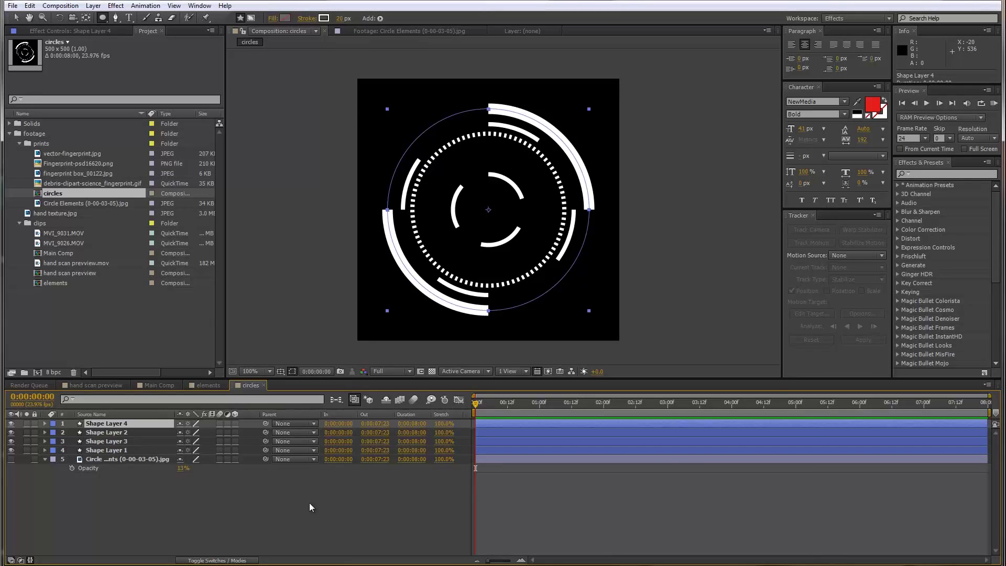
pyautogui.click(124, 451)
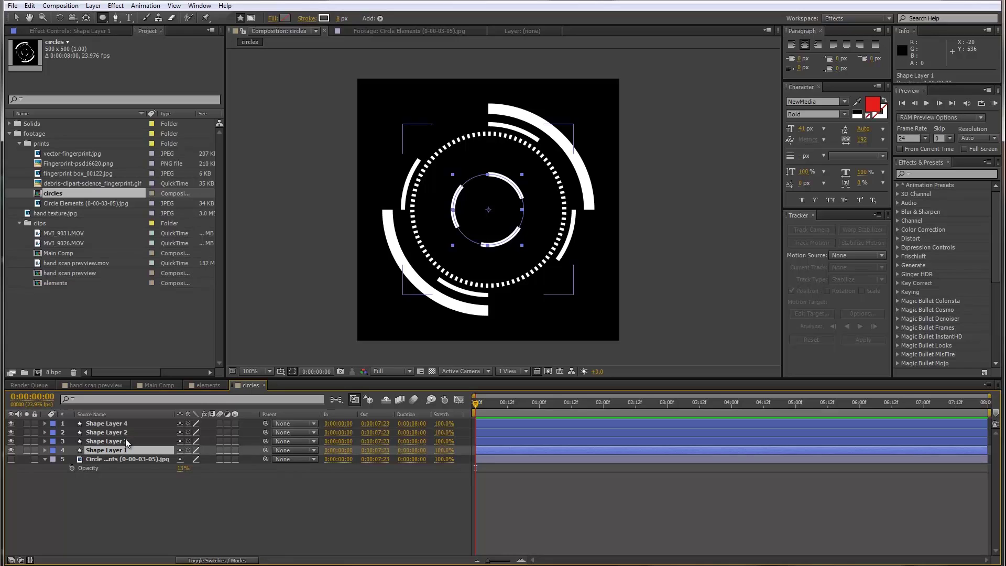
pyautogui.click(104, 423)
pyautogui.click(46, 423)
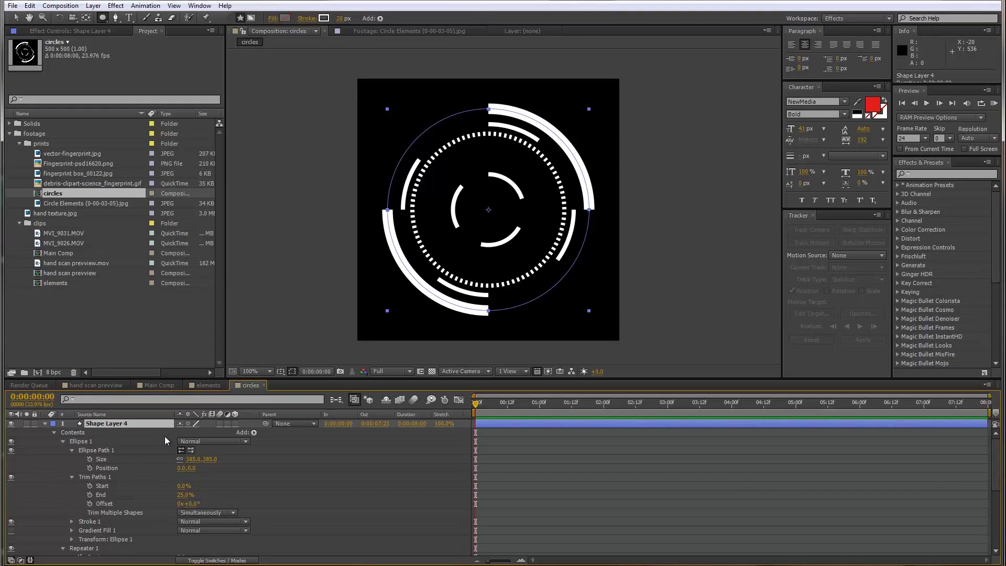
pyautogui.click(105, 476)
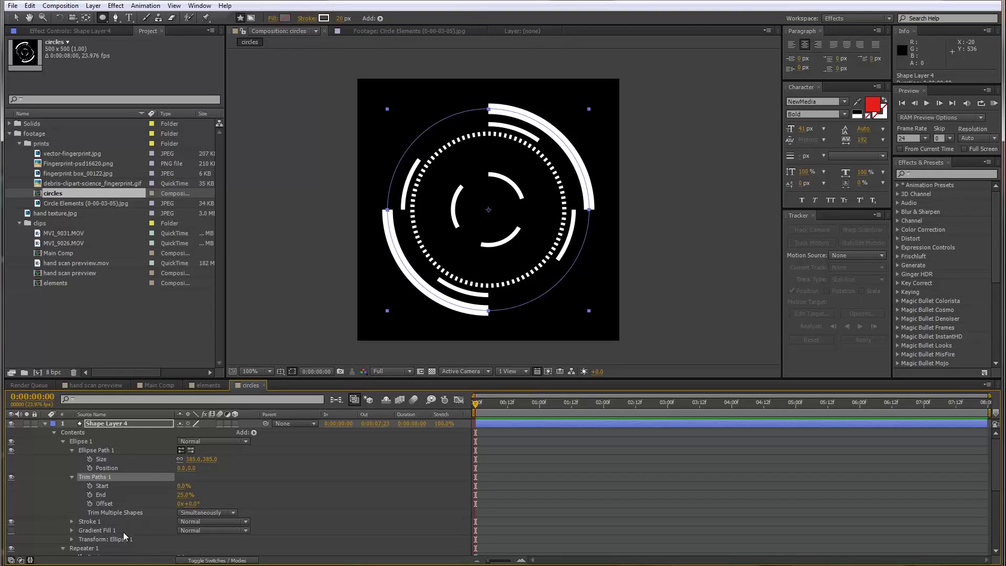
pyautogui.click(254, 432)
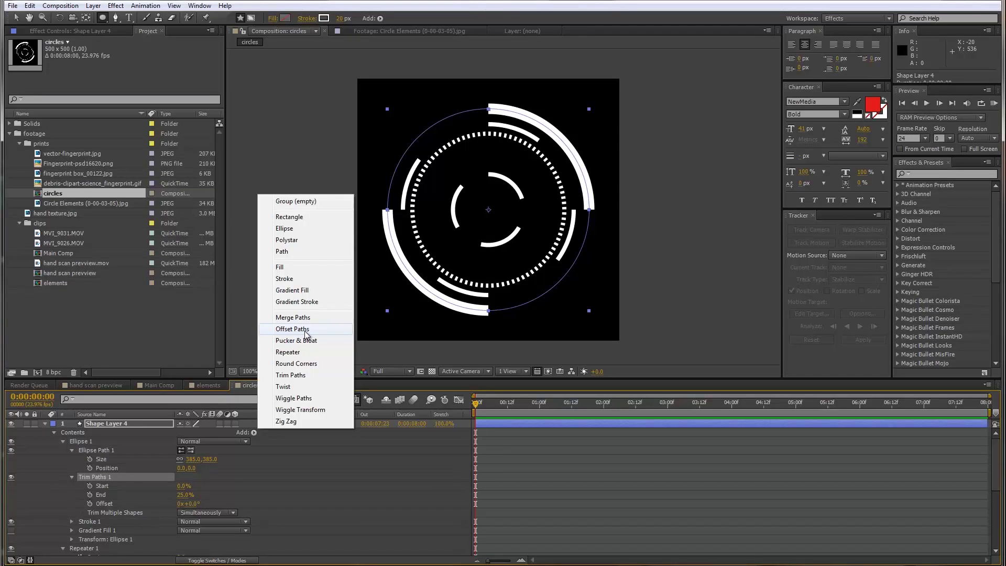
pyautogui.click(297, 454)
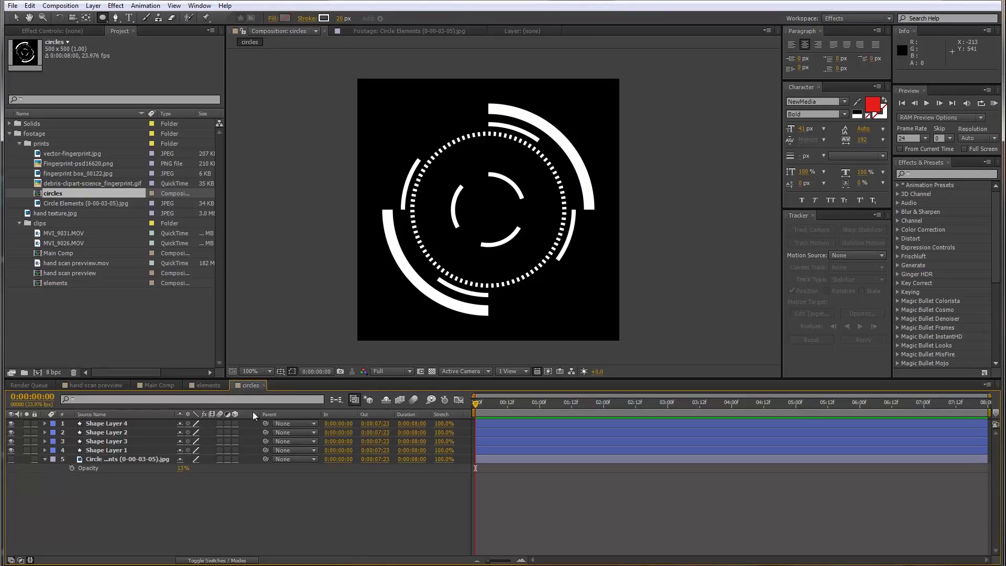
# Place the circles composition as the uppermost layer of the elements composition and scale it to 35%
pyautogui.click(208, 385)
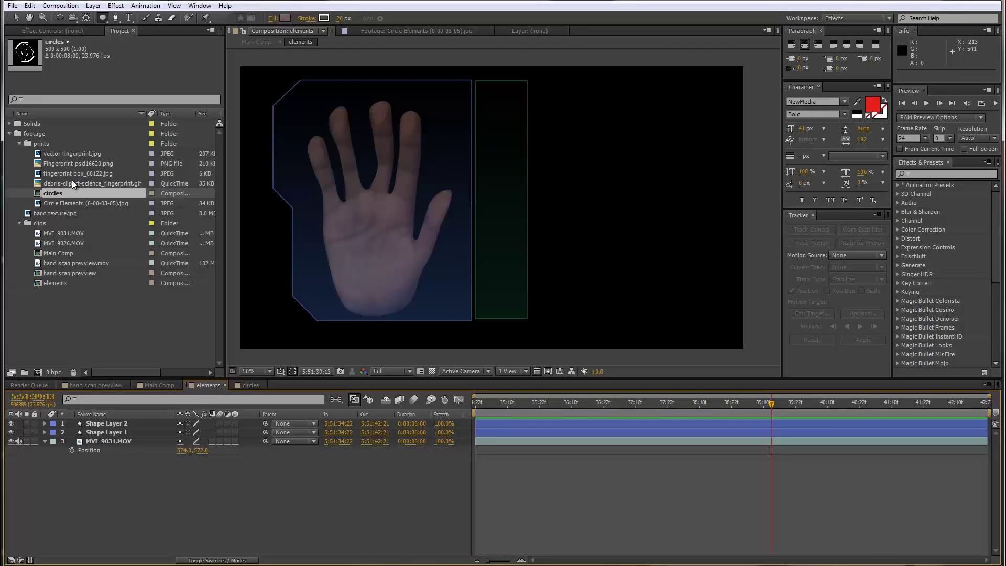
pyautogui.moveTo(57, 191); pyautogui.dragTo(129, 423)
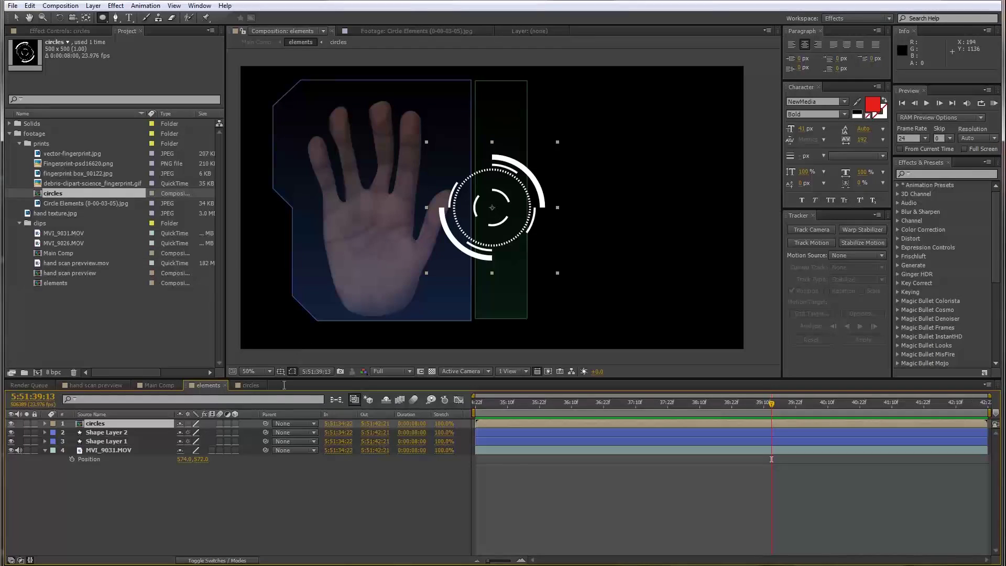
pyautogui.press('s')
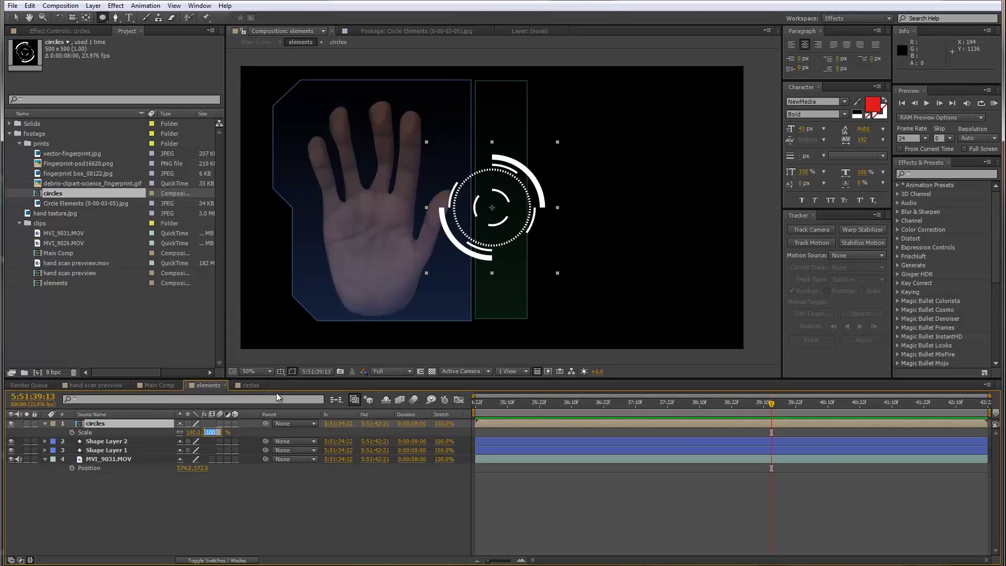
pyautogui.write('35')
pyautogui.press('Return')
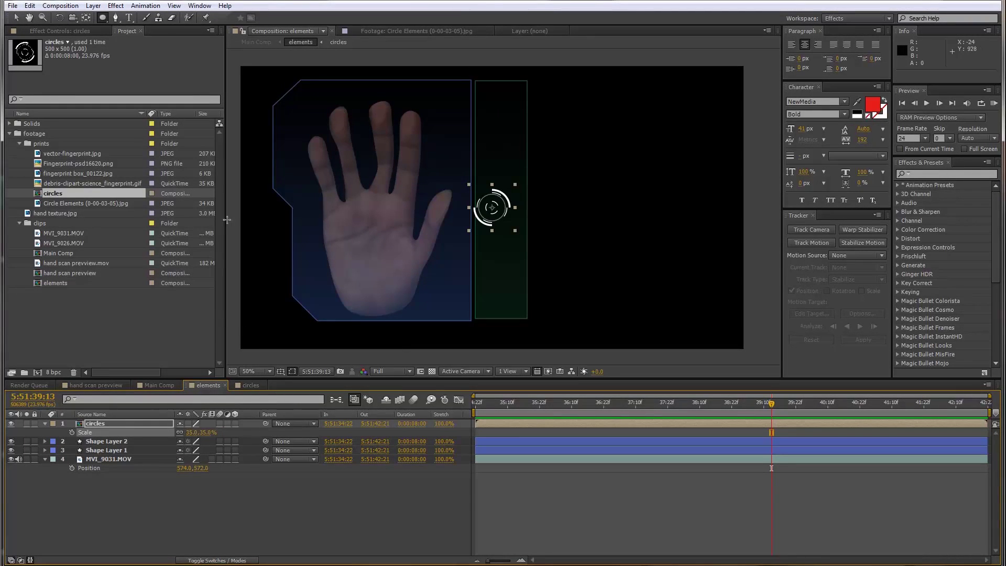
# Move the circles layer onto the little finger's tip and place duplicates of it on the other four fingertips
pyautogui.moveTo(447, 206); pyautogui.dragTo(441, 227)
pyautogui.press('.')
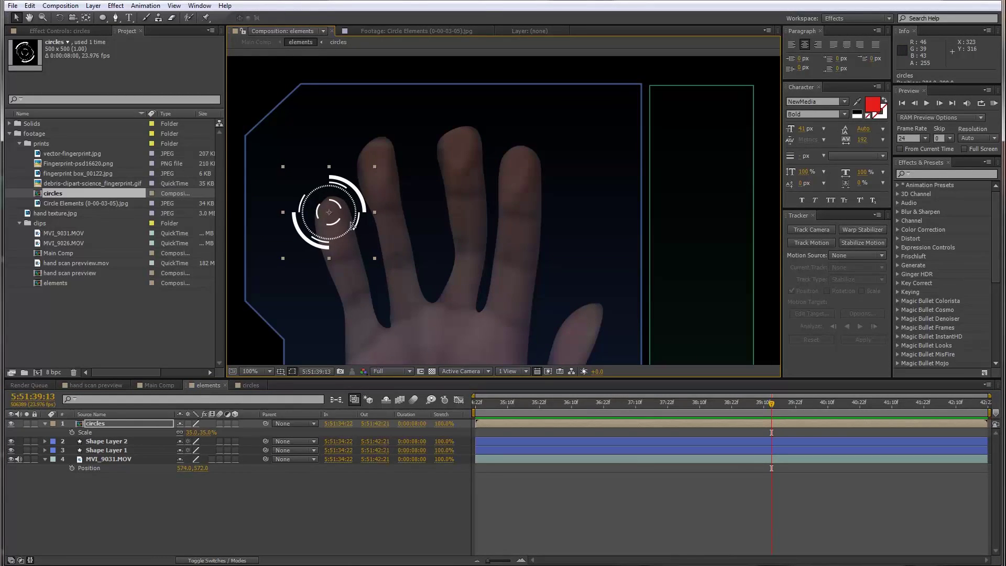
pyautogui.hotkey('ctrl', 'd')
pyautogui.moveTo(351, 226); pyautogui.dragTo(477, 163)
pyautogui.hotkey('ctrl', 'd')
pyautogui.hotkey('ctrl', 'd')
pyautogui.moveTo(476, 164); pyautogui.dragTo(603, 332)
pyautogui.hotkey('ctrl', 'd')
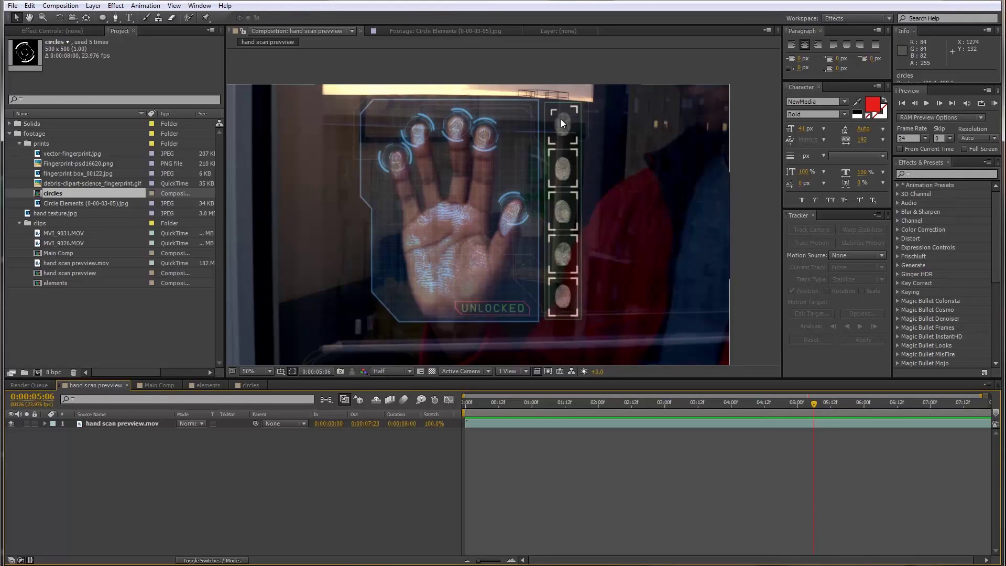
# Create a new composition from the fingerprint box_00122.jpg footage
pyautogui.click(42, 174)
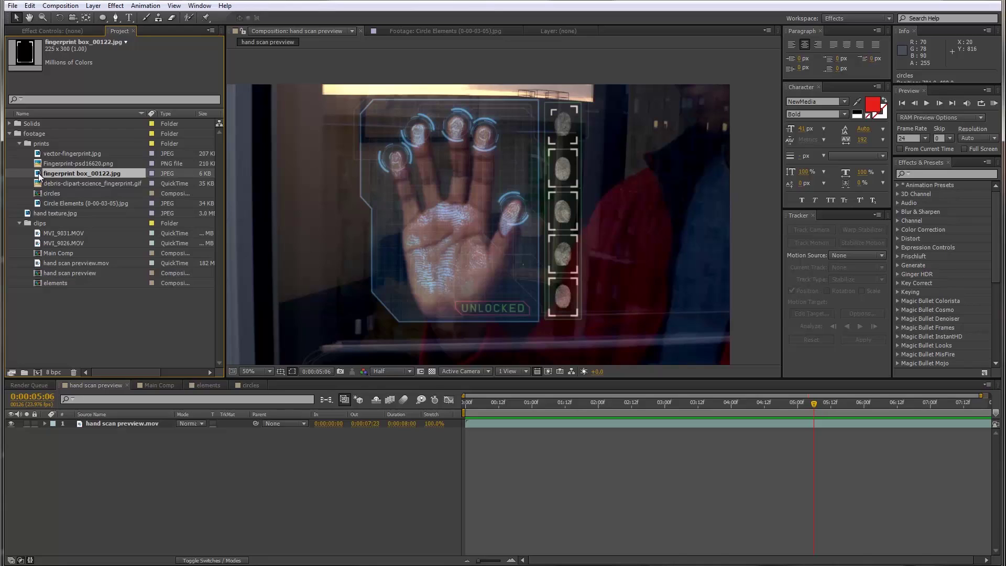
pyautogui.click(39, 373)
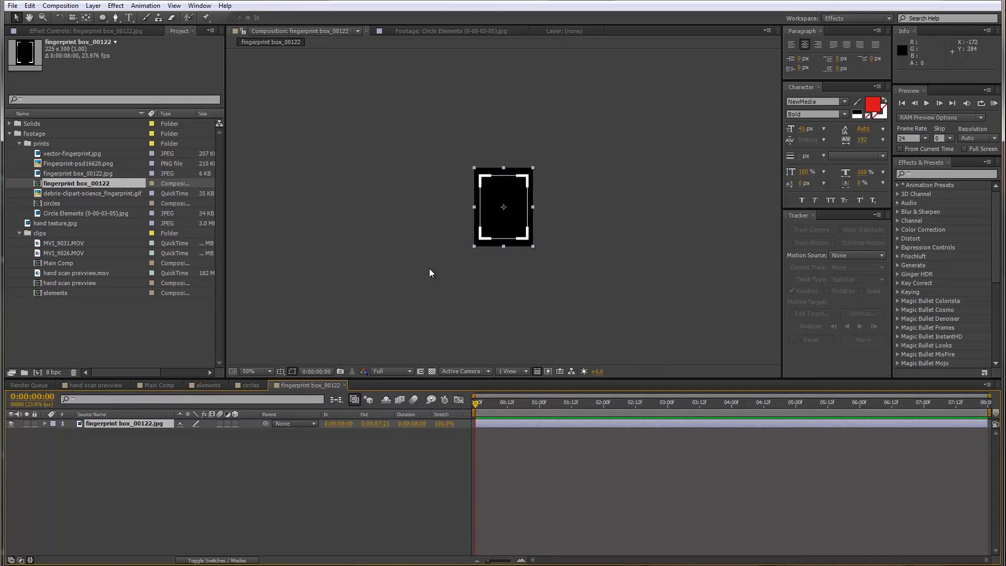
pyautogui.press('.')
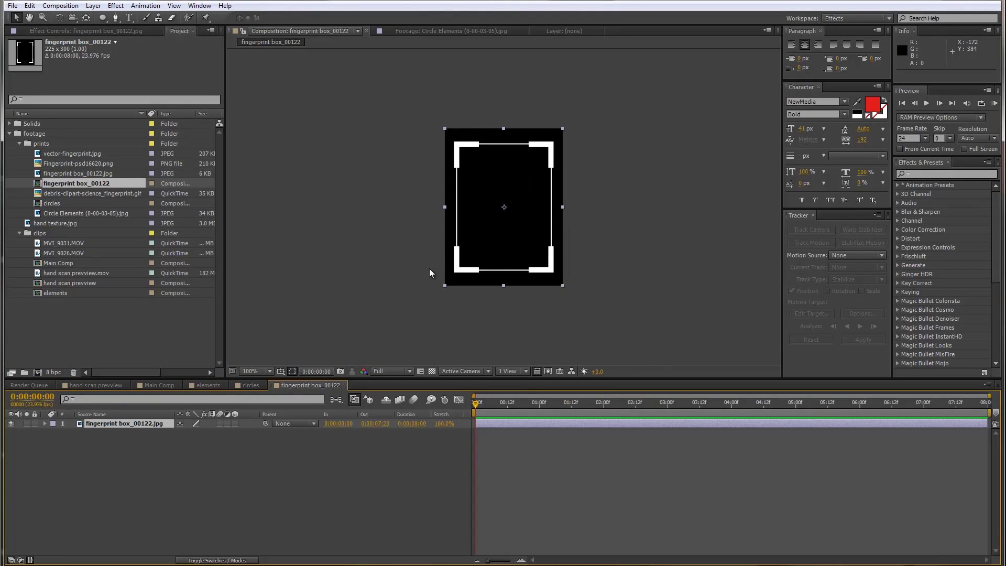
# Lower the opacity of the fingerprint box_00122.jpg layer to 10%
pyautogui.press('t')
pyautogui.click(184, 434)
pyautogui.write('100')
pyautogui.press('Return')
pyautogui.press('.')
# Add a shape layer and trace the L-shaped bracket at the fingerprint box's upper-left corner with the Pen tool
pyautogui.rightClick(190, 455)
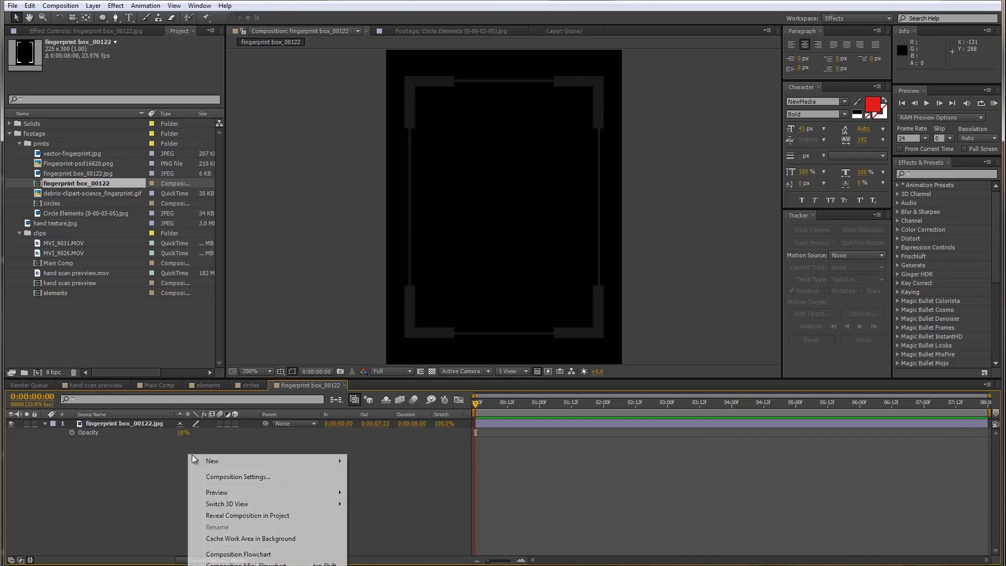
pyautogui.moveTo(232, 458)
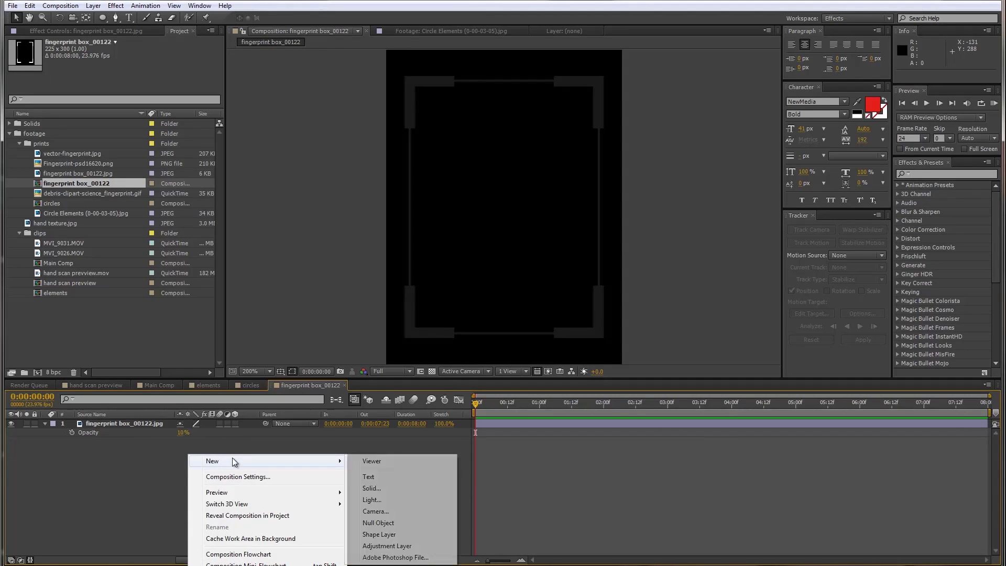
pyautogui.click(381, 534)
pyautogui.scroll(2, 461, 152)
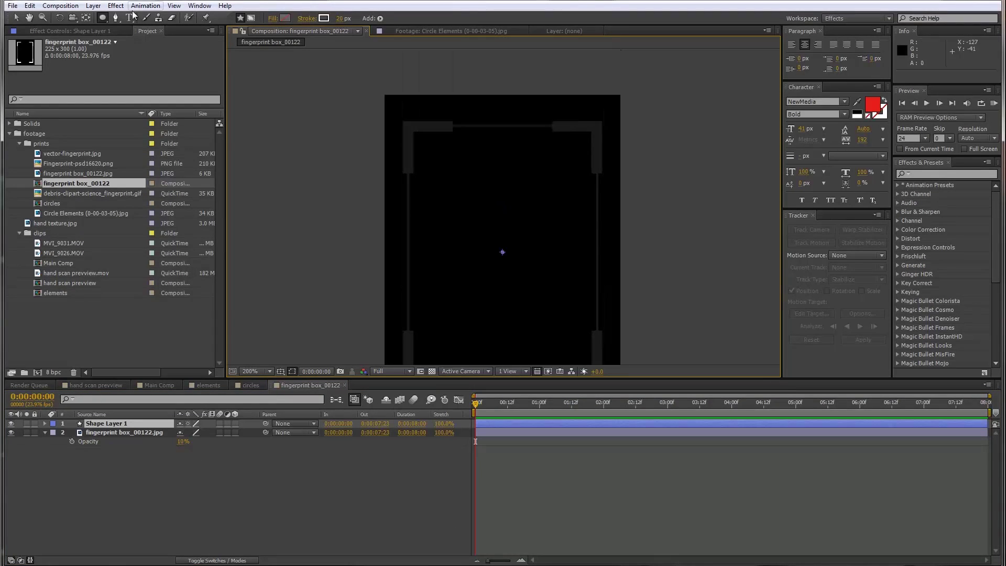
pyautogui.click(116, 19)
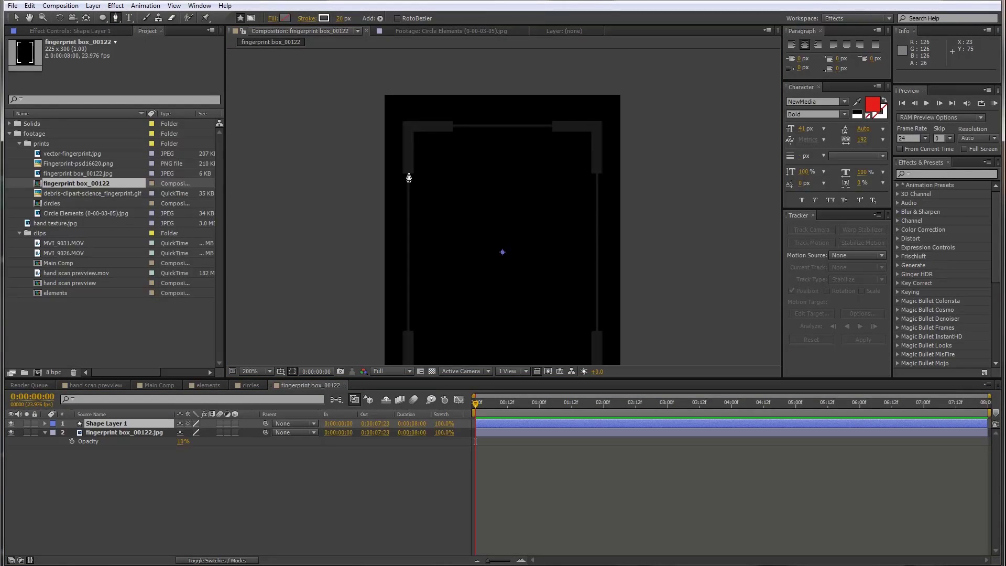
pyautogui.click(409, 173)
pyautogui.click(409, 128)
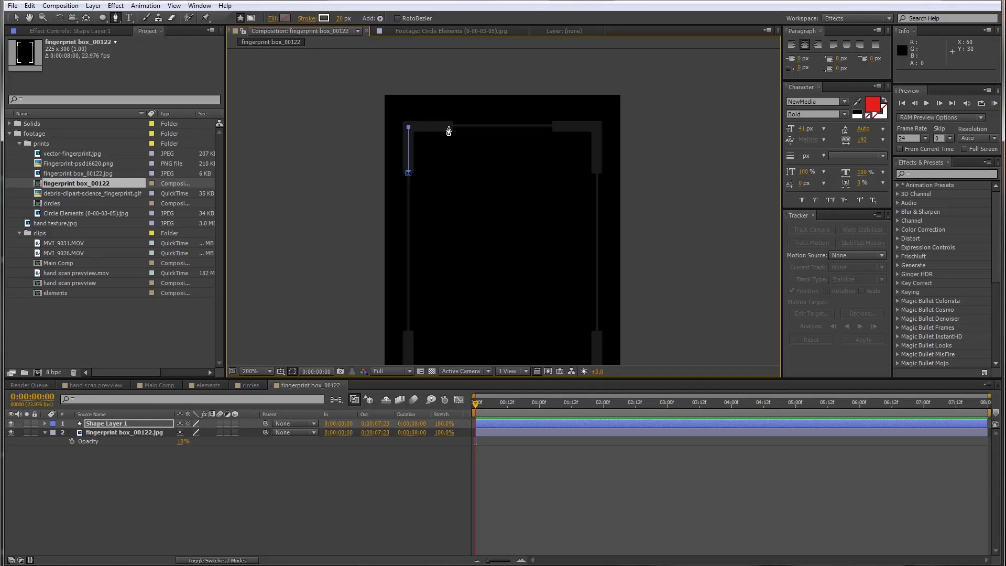
pyautogui.click(453, 127)
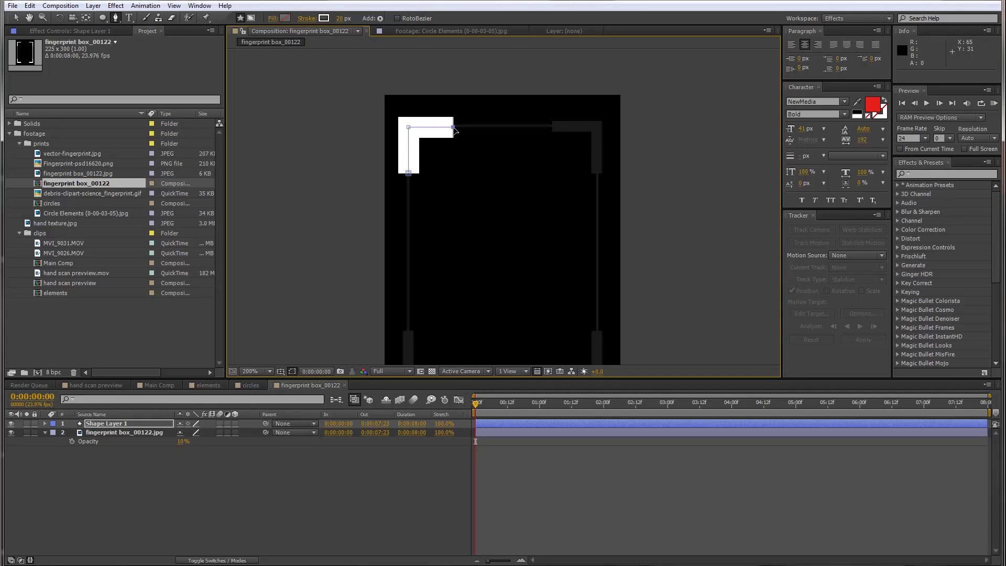
# Set the stroke width of the L-shaped corner bracket to 10 px
pyautogui.click(340, 19)
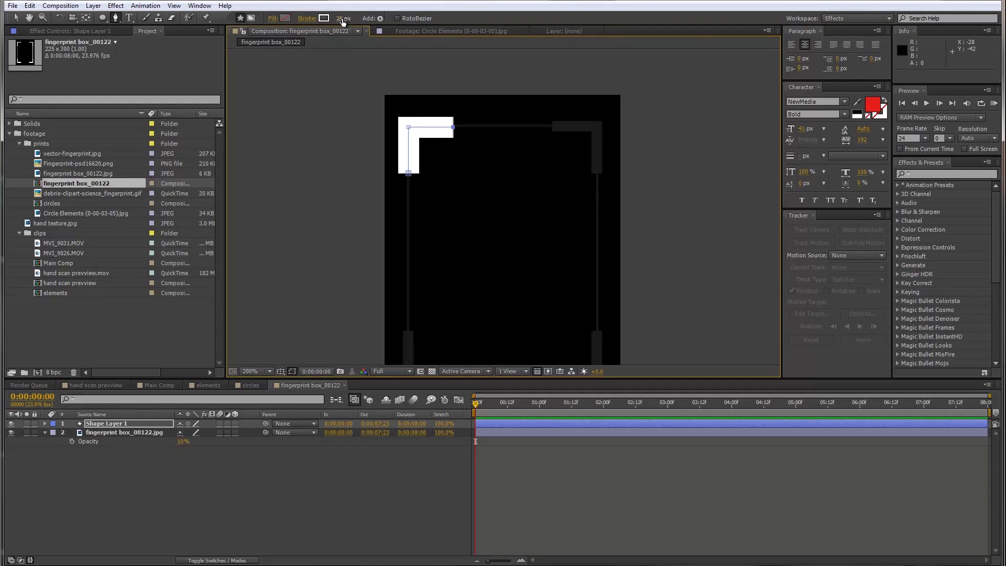
pyautogui.write('10')
pyautogui.press('Return')
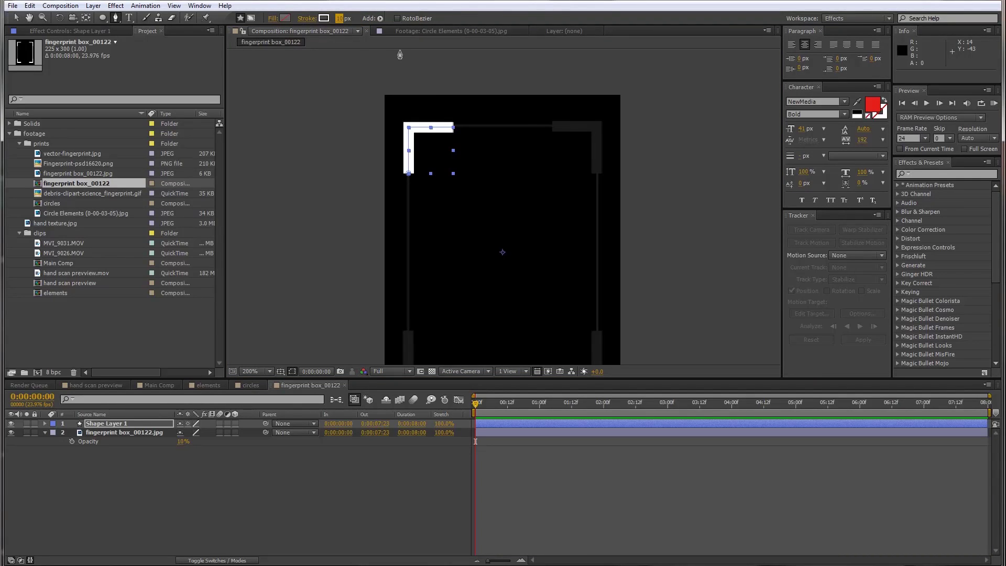
pyautogui.click(129, 466)
# Duplicate the bracket's shape layer and rotate the copy 180° onto the fingerprint box's lower-right corner
pyautogui.click(131, 423)
pyautogui.hotkey('ctrl', 'd')
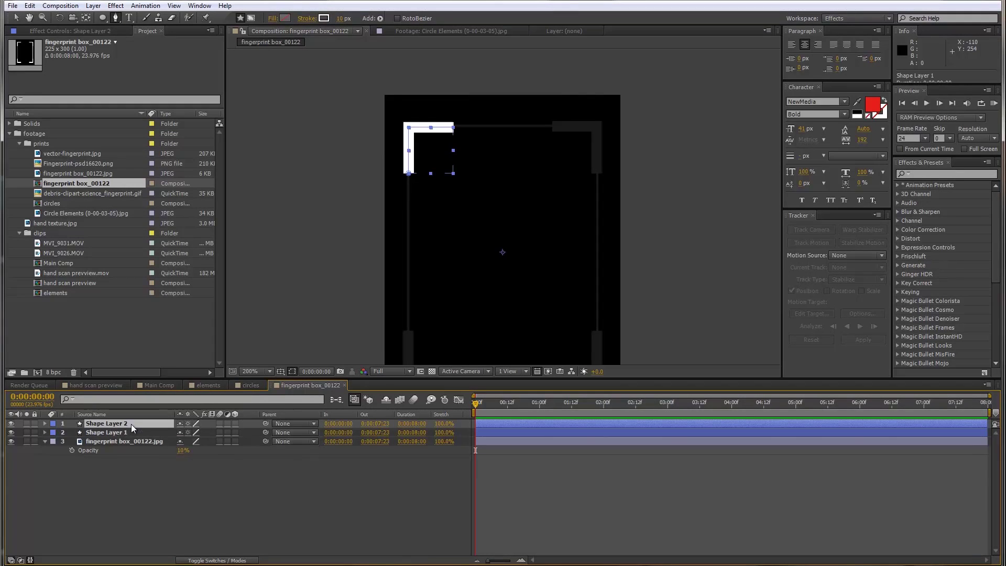
pyautogui.press('r')
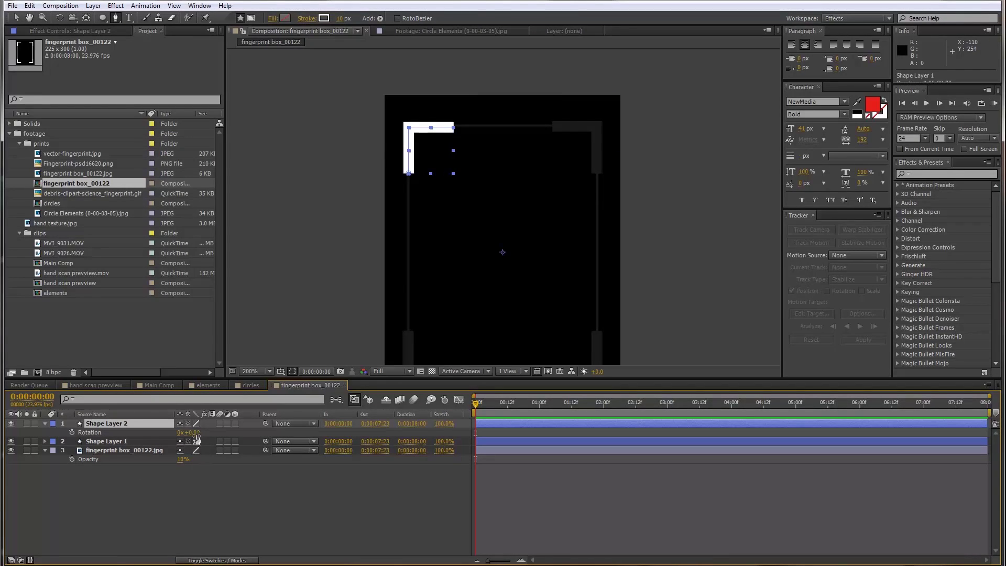
pyautogui.moveTo(190, 432); pyautogui.dragTo(294, 433)
pyautogui.moveTo(416, 265); pyautogui.dragTo(395, 195)
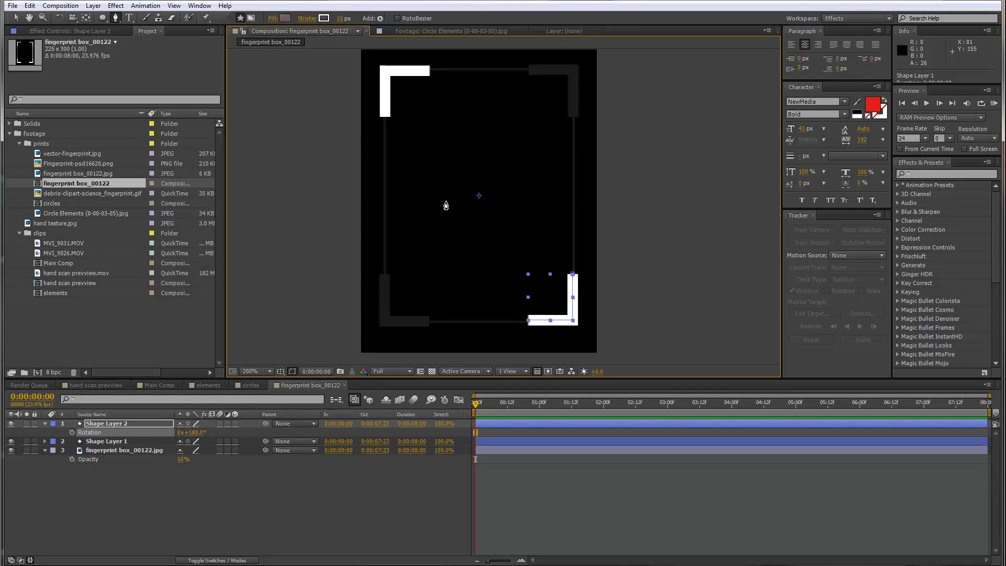
pyautogui.moveTo(442, 212); pyautogui.dragTo(443, 231)
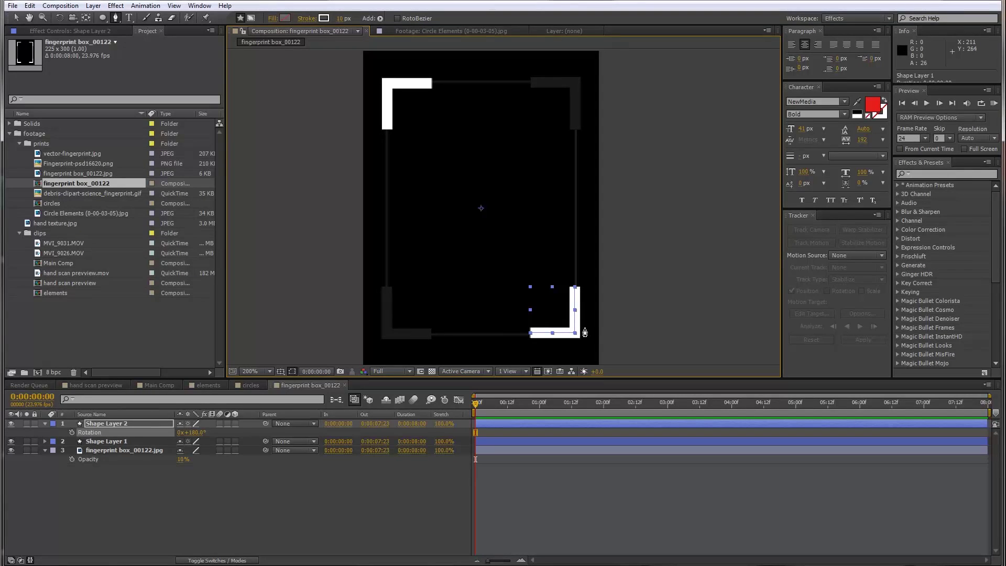
# Duplicate both bracket layers and mirror the copies onto the remaining two corners with a scale of -100, 100%
pyautogui.keyDown('ctrl'); pyautogui.click(118, 442); pyautogui.keyUp('ctrl')
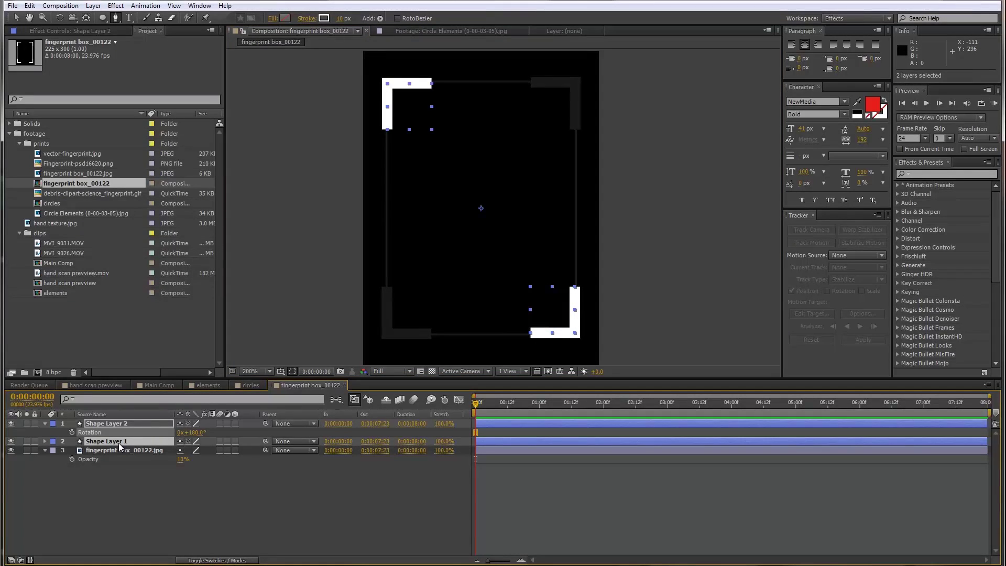
pyautogui.hotkey('ctrl', 'd')
pyautogui.moveTo(119, 442); pyautogui.dragTo(118, 433)
pyautogui.press('s')
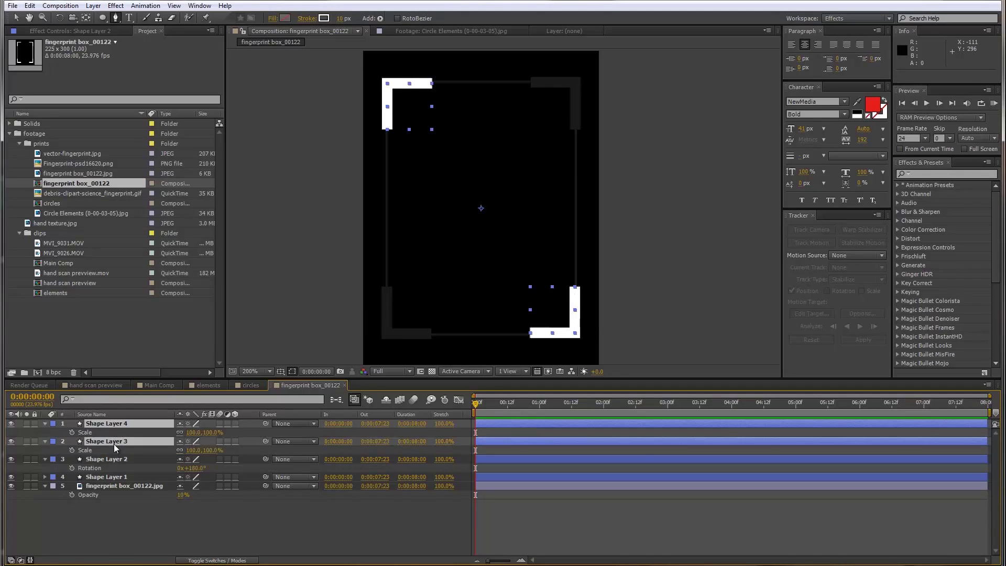
pyautogui.click(180, 433)
pyautogui.click(180, 451)
pyautogui.moveTo(194, 432); pyautogui.dragTo(102, 442)
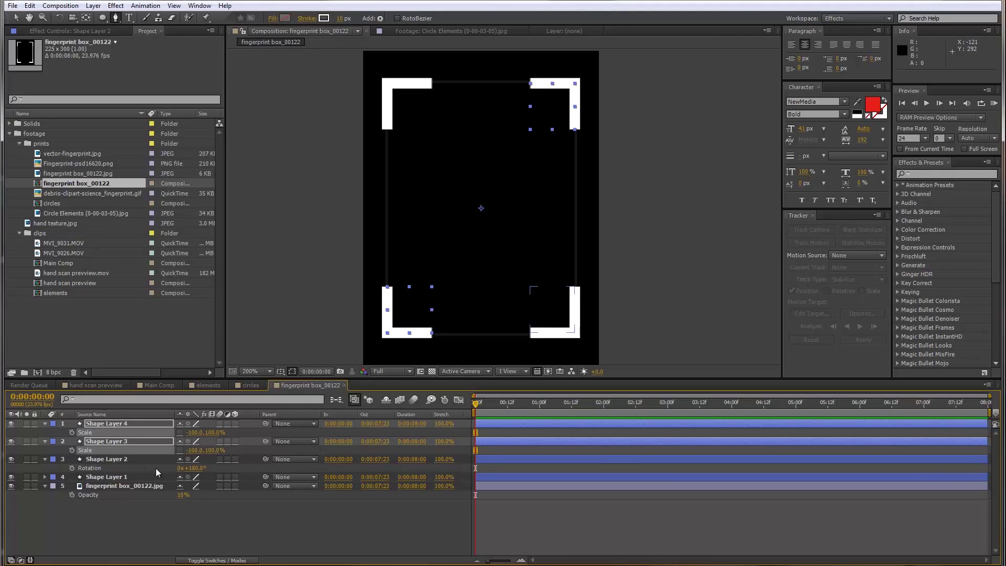
# Add a new shape layer and draw a rectangle on it running through the corner points of the four brackets
pyautogui.click(128, 515)
pyautogui.rightClick(120, 513)
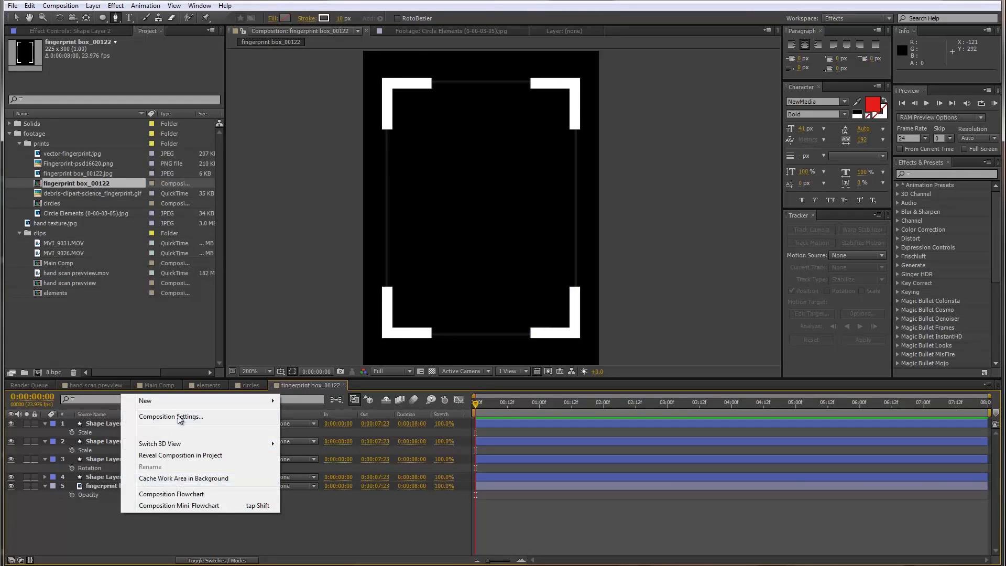
pyautogui.moveTo(171, 403)
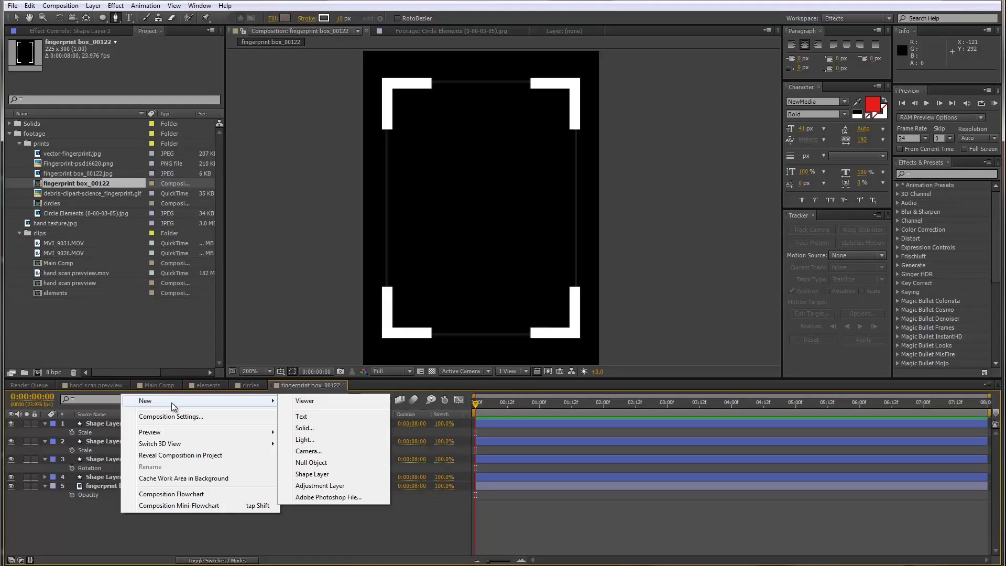
pyautogui.click(312, 473)
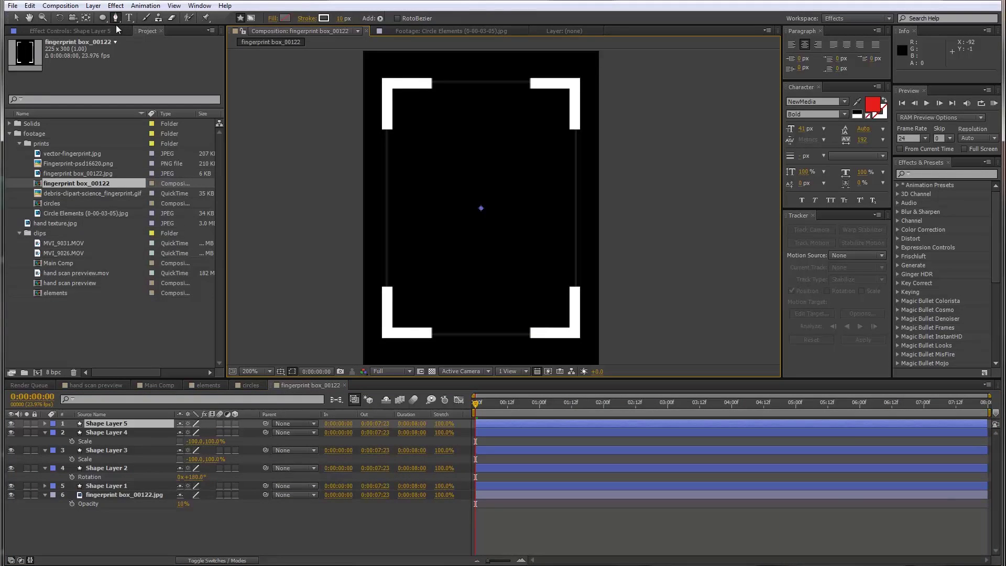
pyautogui.moveTo(103, 17); pyautogui.dragTo(129, 21)
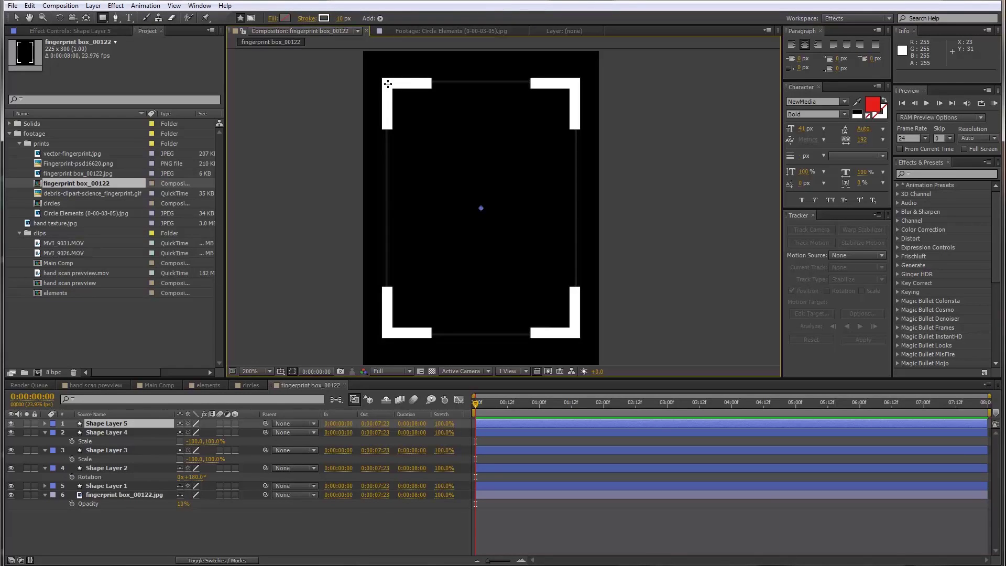
pyautogui.moveTo(388, 83)
pyautogui.mouseDown()
pyautogui.moveTo(550, 332)
pyautogui.moveTo(576, 332)
pyautogui.mouseUp()
# Set the rectangle's stroke width to 2 px and hide the fingerprint box_00122.jpg reference layer
pyautogui.click(341, 19)
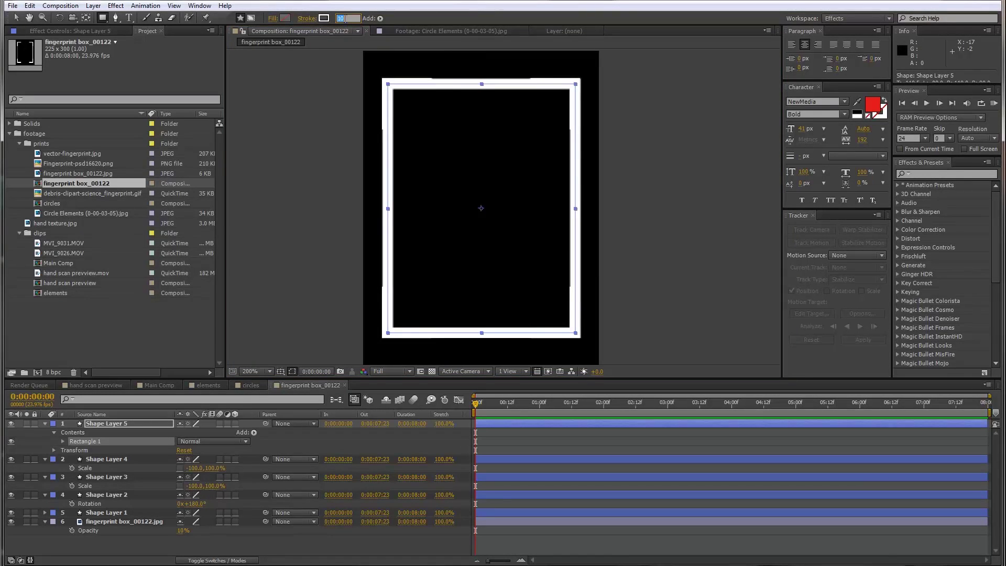
pyautogui.write('2')
pyautogui.press('Return')
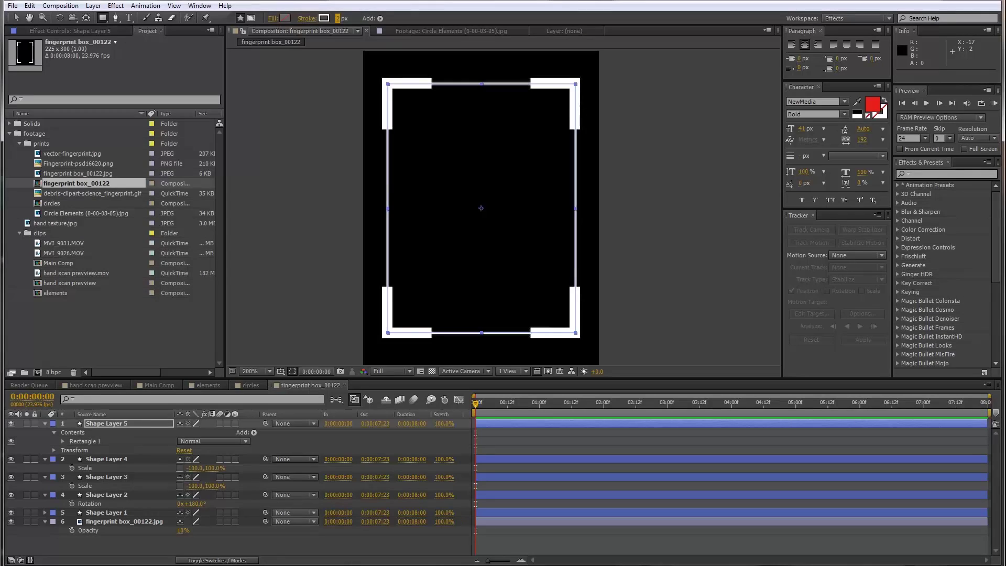
pyautogui.click(109, 543)
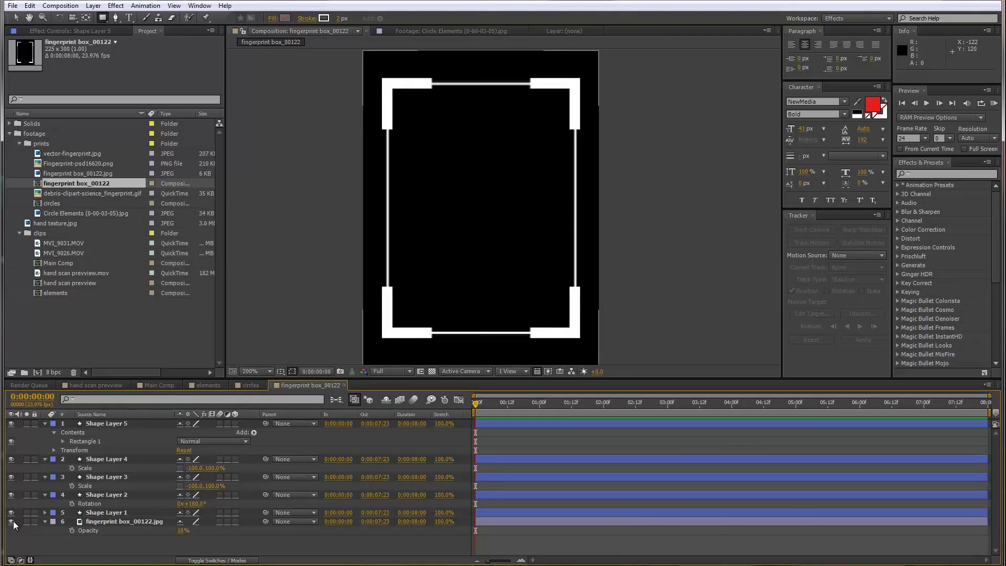
pyautogui.click(11, 521)
pyautogui.scroll(-1, 505, 226)
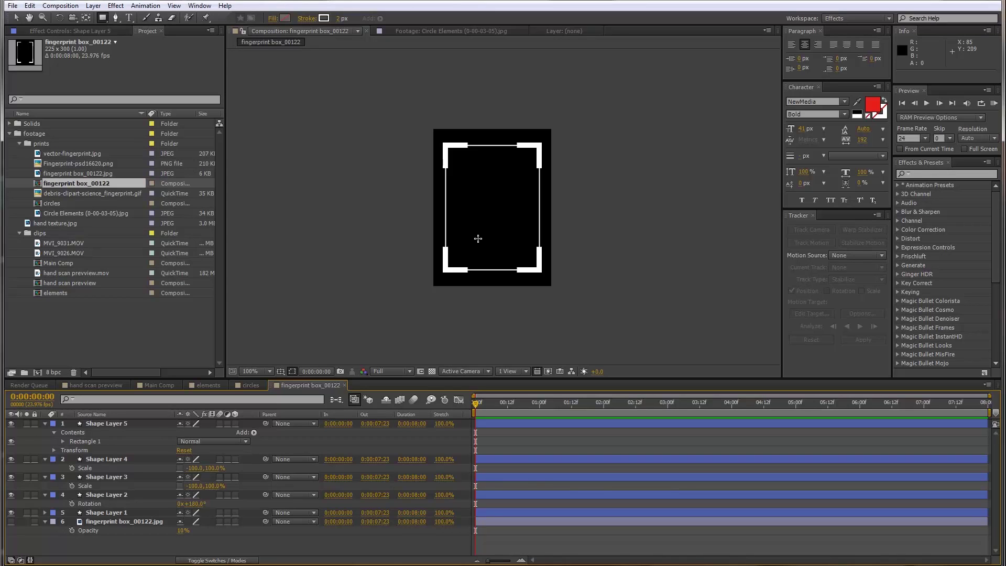
# Rename the fingerprint box_00122 composition to "fingerprint container"
pyautogui.click(220, 385)
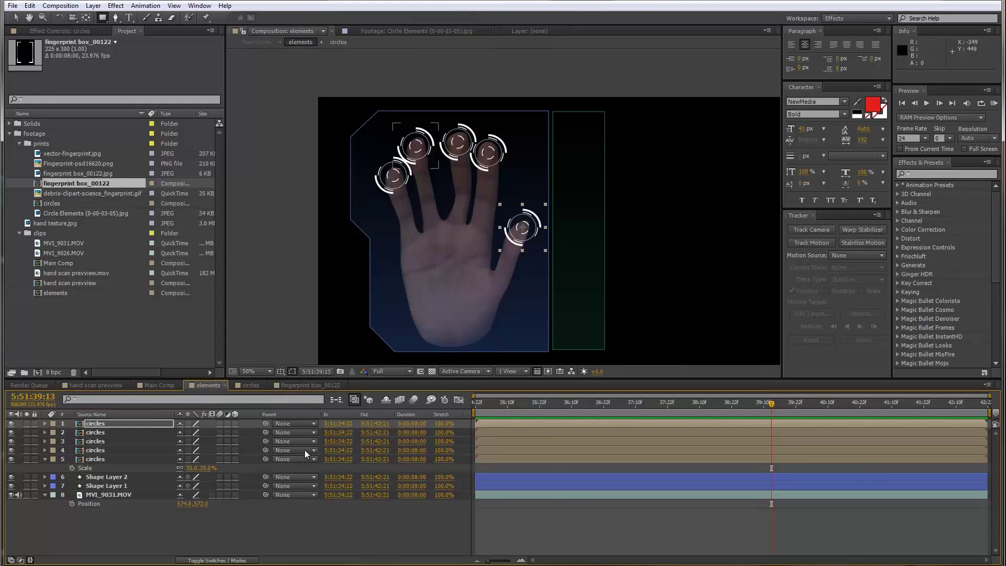
pyautogui.click(91, 183)
pyautogui.click(299, 385)
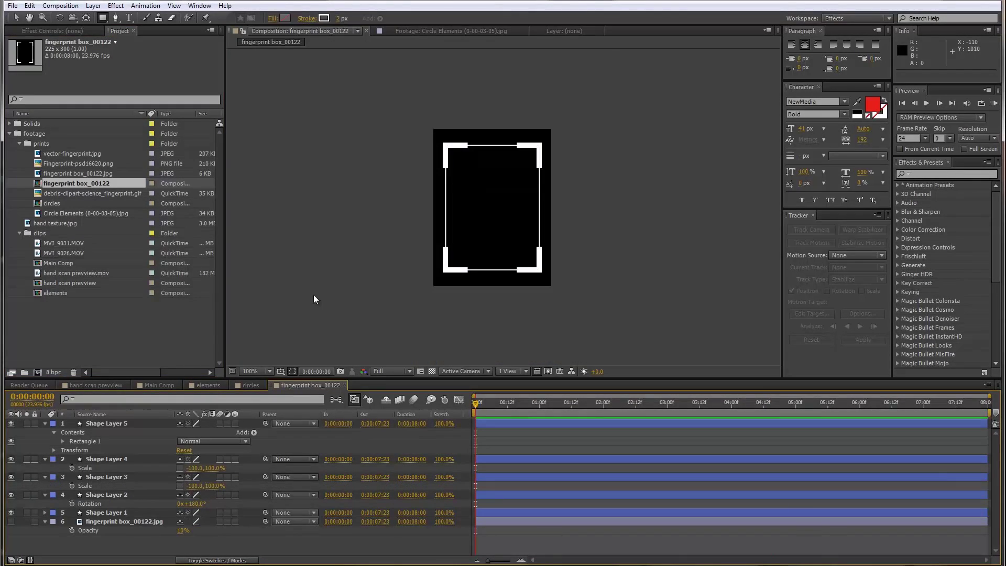
pyautogui.click(60, 6)
pyautogui.click(157, 29)
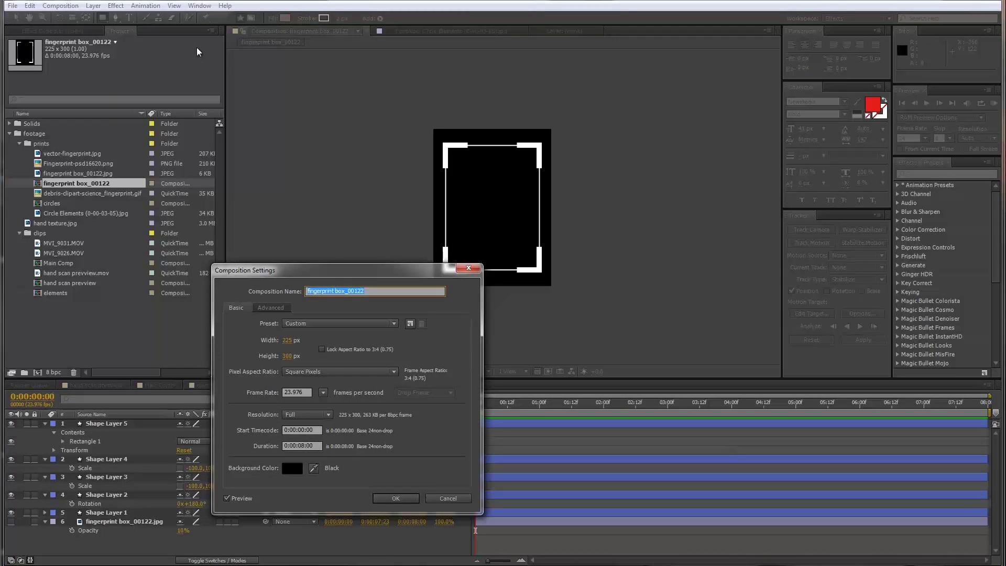
pyautogui.write('finder')
pyautogui.write('gerprint conta')
pyautogui.press('Return')
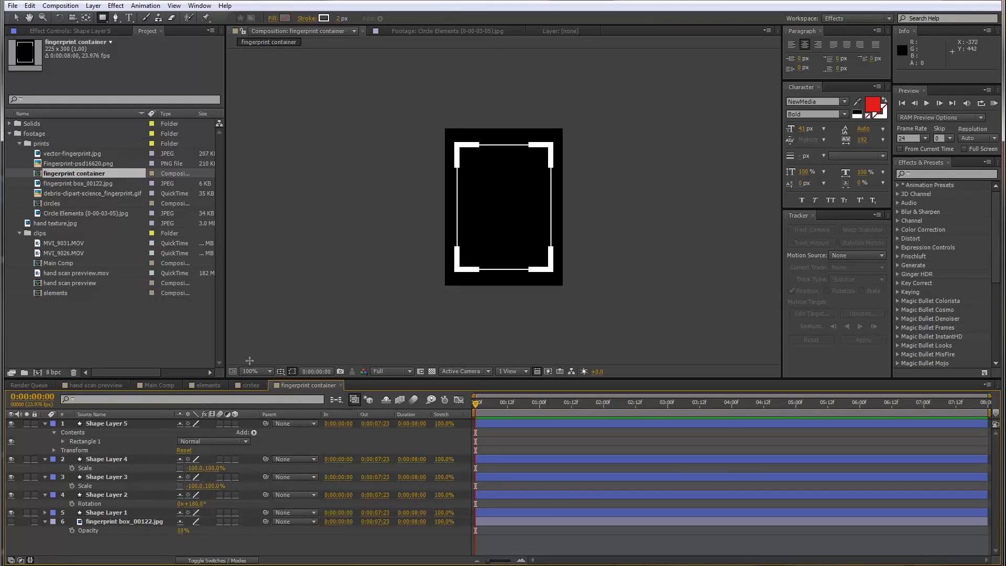
# Add the fingerprint container composition to the elements composition and place it at the upper end of the green panel
pyautogui.click(217, 386)
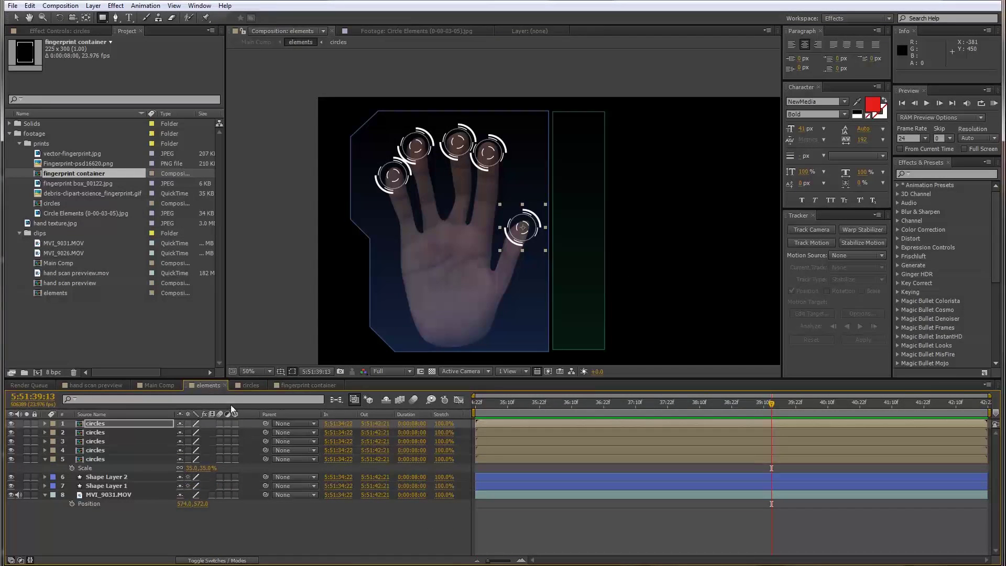
pyautogui.moveTo(97, 178); pyautogui.dragTo(129, 428)
pyautogui.press('v')
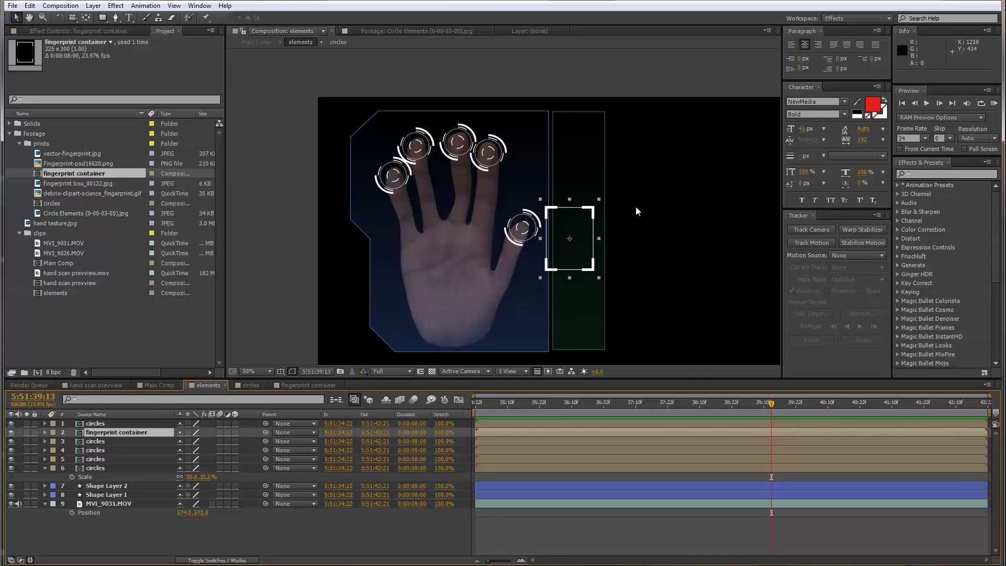
pyautogui.moveTo(574, 257); pyautogui.dragTo(426, 268)
pyautogui.scroll(2, 515, 198)
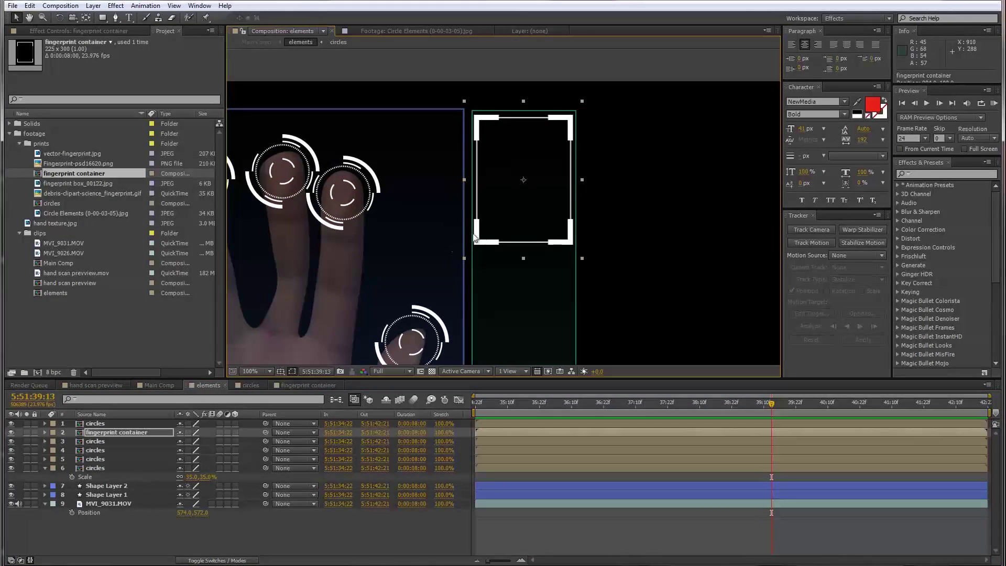
# Scale the fingerprint container layer to 80% and center it across the upper part of the green panel
pyautogui.press('s')
pyautogui.moveTo(193, 442); pyautogui.dragTo(181, 441)
pyautogui.moveTo(541, 222); pyautogui.dragTo(543, 226)
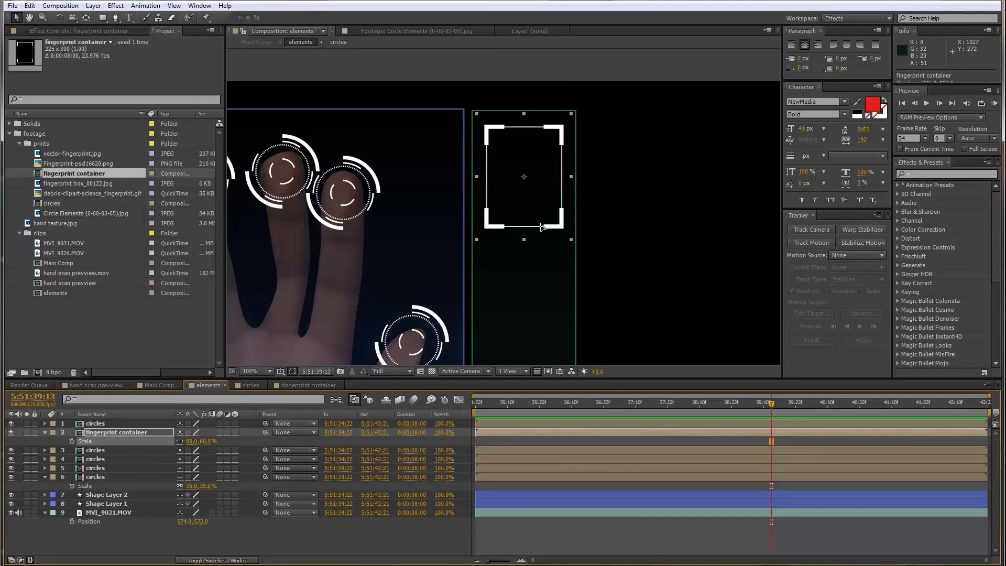
# Duplicate the fingerprint container layer and move the copy straight down, just below the first box
pyautogui.hotkey('ctrl', 'd')
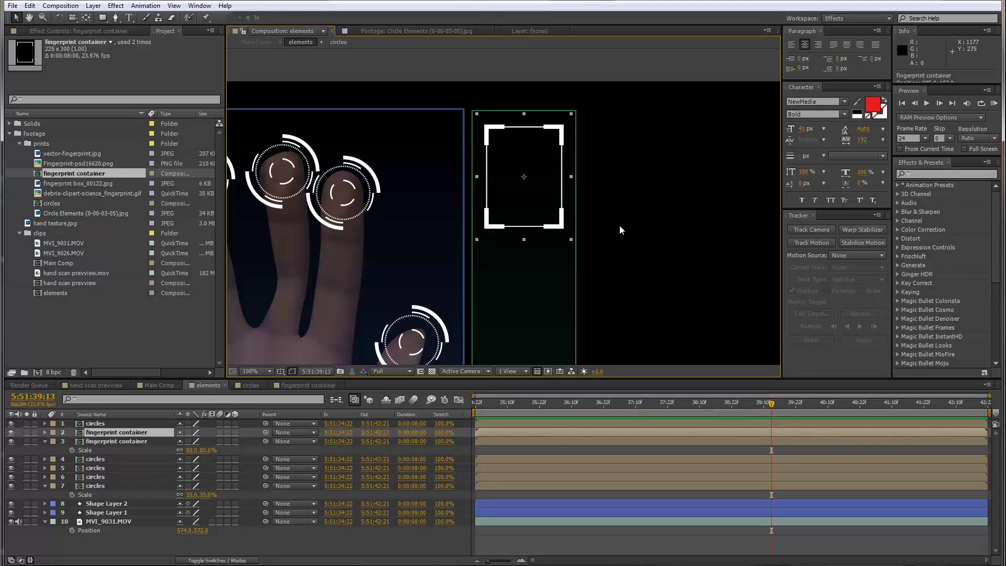
pyautogui.hotkey('shift', 'Down')
pyautogui.hotkey('shift', 'Down')
pyautogui.hotkey('shift', 'Down')
pyautogui.hotkey('shift', 'Down')
pyautogui.hotkey('shift', 'Down')
pyautogui.hotkey('shift', 'Down')
pyautogui.hotkey('shift', 'Down')
pyautogui.hotkey('shift', 'Down')
pyautogui.hotkey('shift', 'Down')
pyautogui.hotkey('shift', 'Down')
pyautogui.hotkey('shift', 'Down')
pyautogui.hotkey('shift', 'Down')
pyautogui.hotkey('shift', 'Down')
pyautogui.hotkey('shift', 'Down')
pyautogui.hotkey('shift', 'Down')
pyautogui.hotkey('shift', 'Down')
pyautogui.hotkey('shift', 'Down')
pyautogui.hotkey('shift', 'Down')
pyautogui.hotkey('shift', 'Down')
pyautogui.hotkey('shift', 'Down')
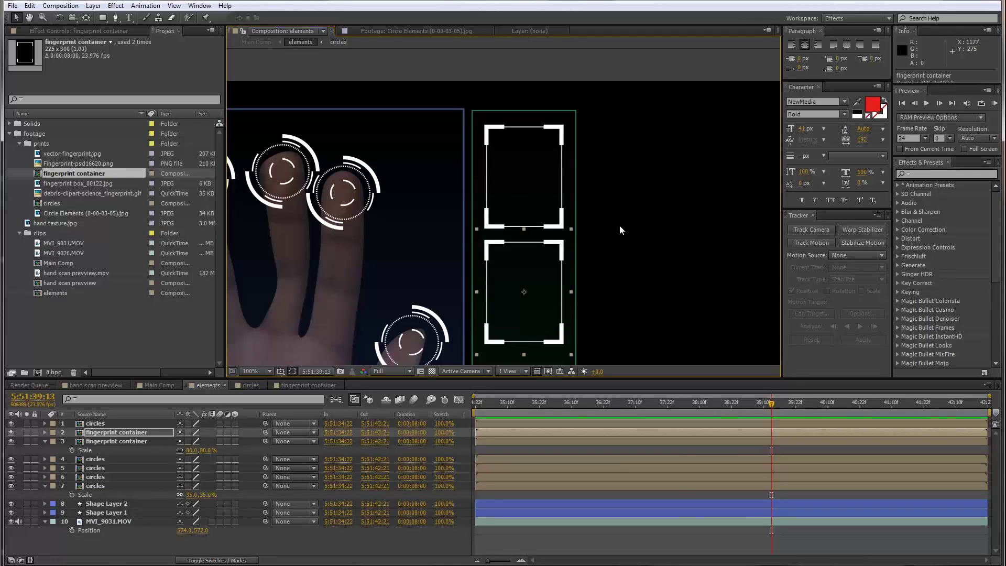
# Duplicate the second fingerprint container and move the copy straight down as the third box, with equal spacing
pyautogui.moveTo(584, 239); pyautogui.dragTo(567, 184)
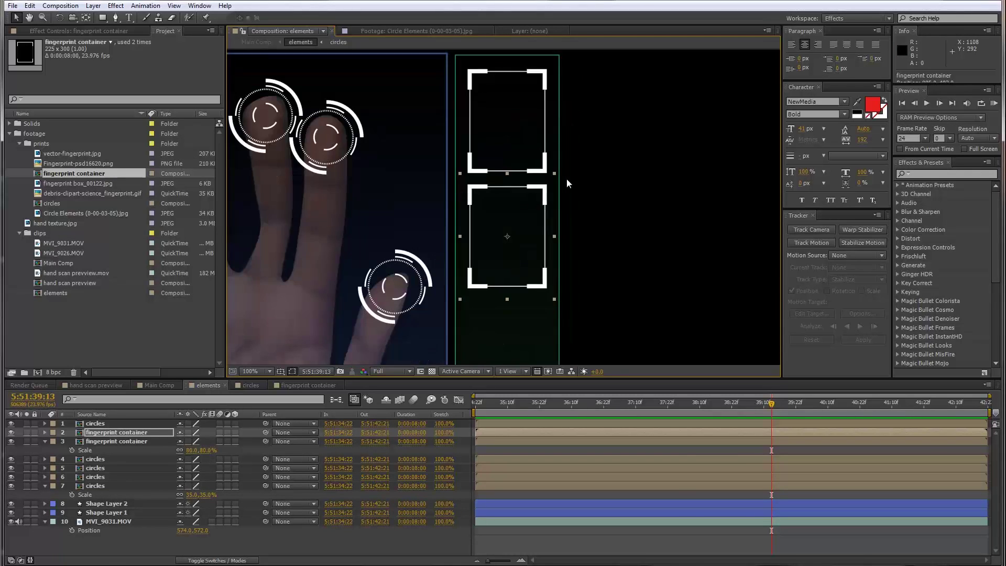
pyautogui.hotkey('ctrl', 'd')
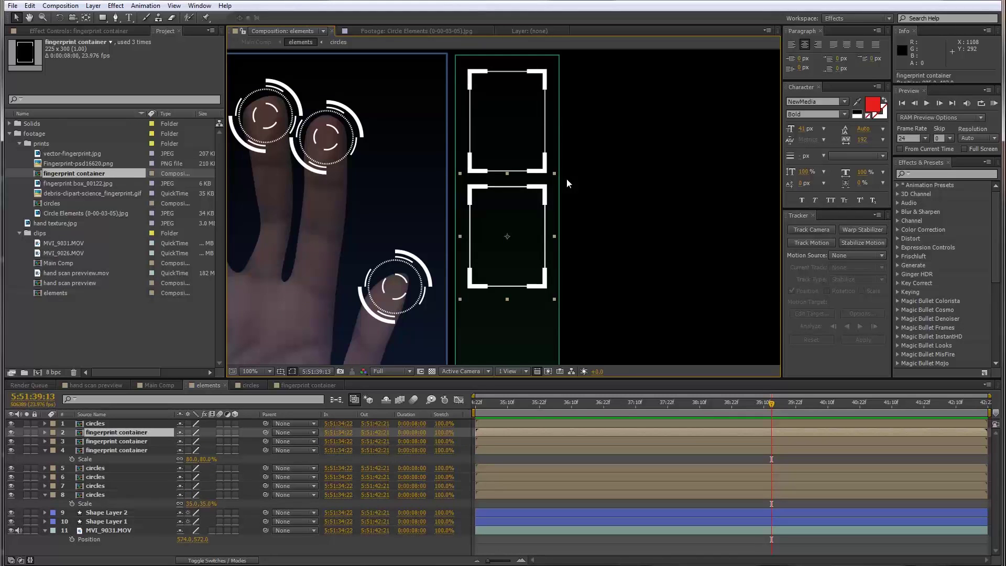
pyautogui.hotkey('shift', 'Down')
pyautogui.hotkey('shift', 'Down')
pyautogui.hotkey('shift', 'Down')
pyautogui.hotkey('shift', 'Down')
pyautogui.hotkey('shift', 'Down')
pyautogui.hotkey('shift', 'Down')
pyautogui.hotkey('shift', 'Down')
pyautogui.hotkey('shift', 'Down')
pyautogui.hotkey('shift', 'Down')
pyautogui.hotkey('shift', 'Down')
pyautogui.hotkey('shift', 'Down')
pyautogui.hotkey('shift', 'Down')
pyautogui.hotkey('shift', 'Down')
pyautogui.hotkey('shift', 'Down')
pyautogui.hotkey('shift', 'Down')
pyautogui.hotkey('shift', 'Down')
pyautogui.hotkey('shift', 'Down')
pyautogui.hotkey('shift', 'Down')
pyautogui.hotkey('shift', 'Down')
pyautogui.hotkey('shift', 'Down')
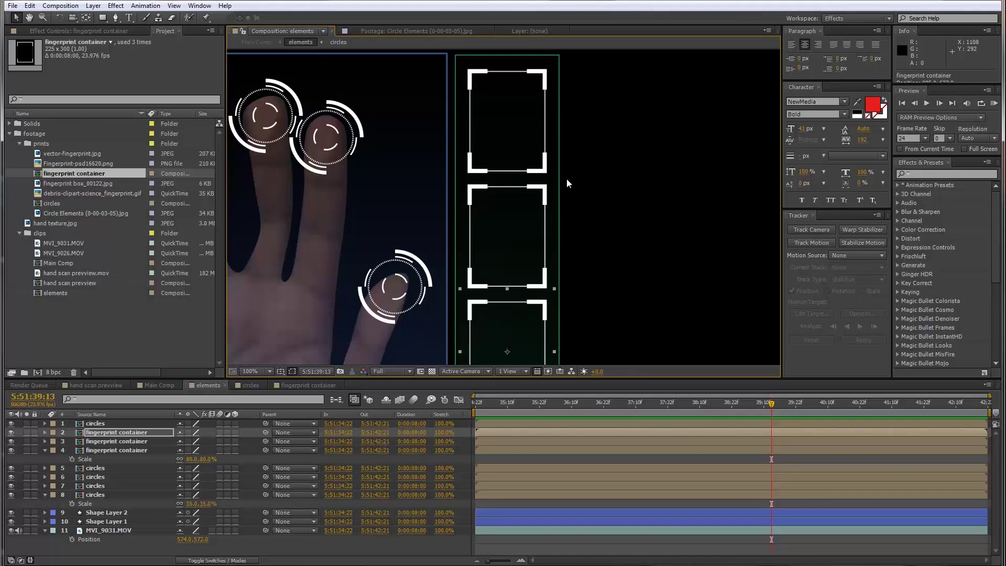
# Duplicate the third fingerprint container and move the copy straight down as the fourth box in the column
pyautogui.scroll(-5, 567, 179)
pyautogui.hotkey('ctrl', 'd')
pyautogui.hotkey('shift', 'Down')
pyautogui.hotkey('shift', 'Down')
pyautogui.hotkey('shift', 'Down')
pyautogui.hotkey('shift', 'Down')
pyautogui.hotkey('shift', 'Down')
pyautogui.hotkey('shift', 'Down')
pyautogui.hotkey('shift', 'Down')
pyautogui.hotkey('shift', 'Down')
pyautogui.hotkey('shift', 'Down')
pyautogui.hotkey('shift', 'Down')
pyautogui.hotkey('shift', 'Down')
pyautogui.hotkey('shift', 'Down')
pyautogui.hotkey('shift', 'Down')
pyautogui.hotkey('shift', 'Down')
pyautogui.hotkey('shift', 'Down')
pyautogui.hotkey('shift', 'Down')
pyautogui.hotkey('shift', 'Down')
pyautogui.hotkey('shift', 'Down')
pyautogui.hotkey('shift', 'Down')
pyautogui.hotkey('shift', 'Down')
# Duplicate the fourth fingerprint container and move the copy straight down as the fifth box in the column
pyautogui.hotkey('ctrl', 'd')
pyautogui.hotkey('shift', 'Down')
pyautogui.hotkey('shift', 'Down')
pyautogui.hotkey('shift', 'Down')
pyautogui.hotkey('shift', 'Down')
pyautogui.hotkey('shift', 'Down')
pyautogui.hotkey('shift', 'Down')
pyautogui.hotkey('shift', 'Down')
pyautogui.hotkey('shift', 'Down')
pyautogui.hotkey('shift', 'Down')
pyautogui.hotkey('shift', 'Down')
pyautogui.hotkey('shift', 'Down')
pyautogui.hotkey('shift', 'Down')
pyautogui.hotkey('shift', 'Down')
pyautogui.hotkey('shift', 'Down')
pyautogui.hotkey('shift', 'Down')
pyautogui.hotkey('shift', 'Down')
pyautogui.hotkey('shift', 'Down')
pyautogui.hotkey('shift', 'Down')
pyautogui.hotkey('shift', 'Down')
pyautogui.hotkey('shift', 'Down')
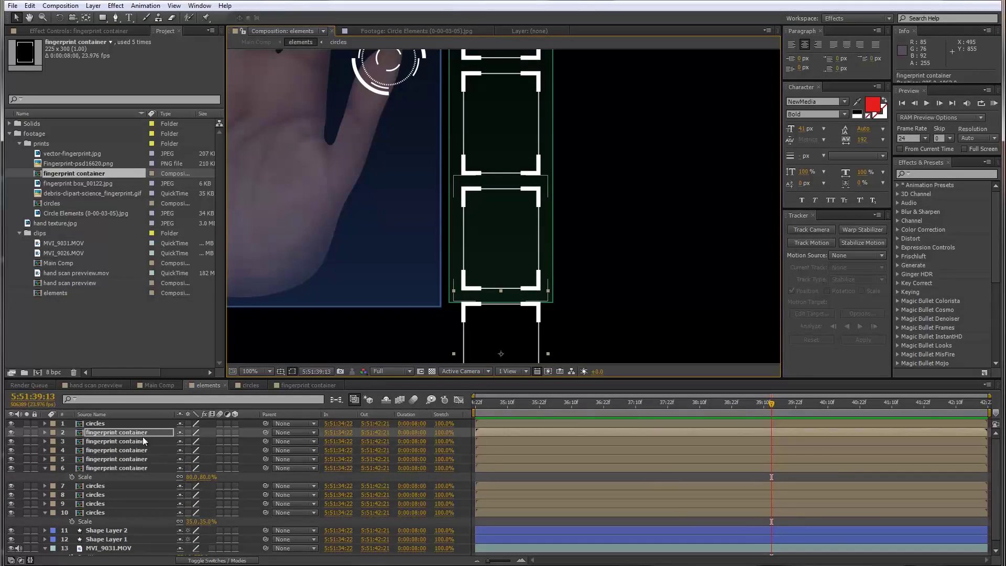
# Parent the four copied fingerprint containers to the original one and scale the original to 64% to fit the column inside the green panel
pyautogui.keyDown('shift'); pyautogui.click(140, 458); pyautogui.keyUp('shift')
pyautogui.moveTo(265, 459); pyautogui.dragTo(152, 469)
pyautogui.click(152, 469)
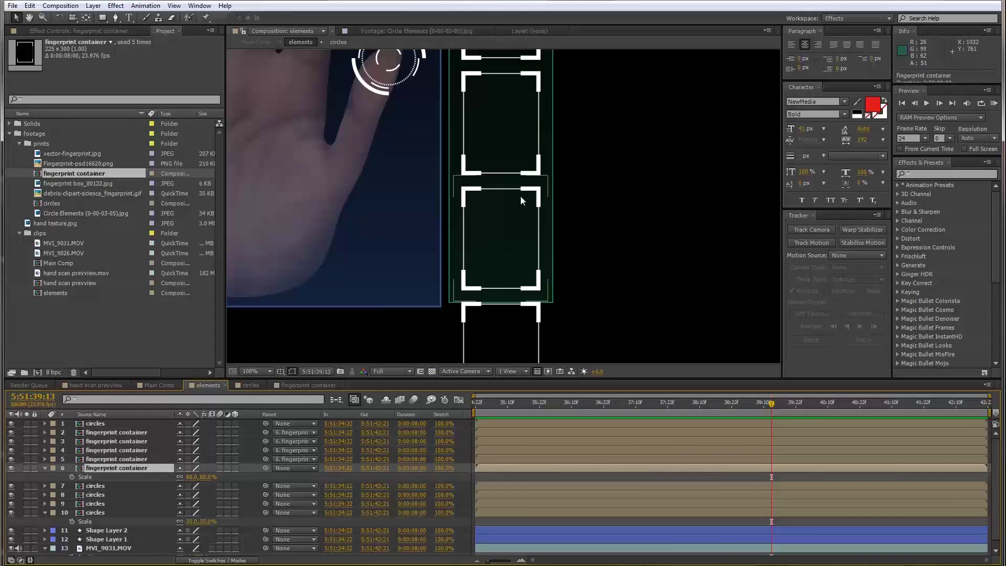
pyautogui.moveTo(521, 196); pyautogui.dragTo(488, 251)
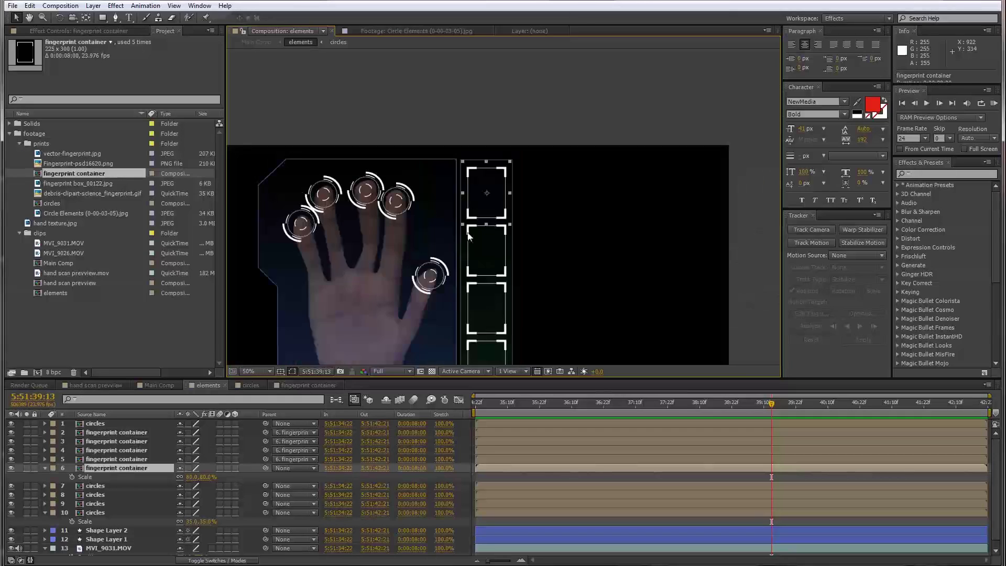
pyautogui.scroll(-2, 478, 171)
pyautogui.scroll(-3, 389, 268)
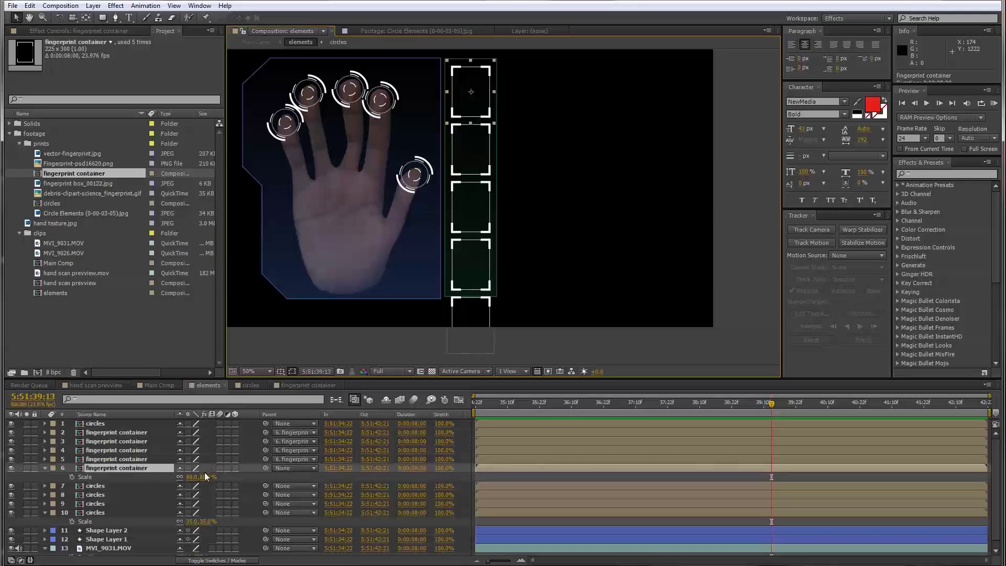
pyautogui.moveTo(206, 477); pyautogui.dragTo(197, 478)
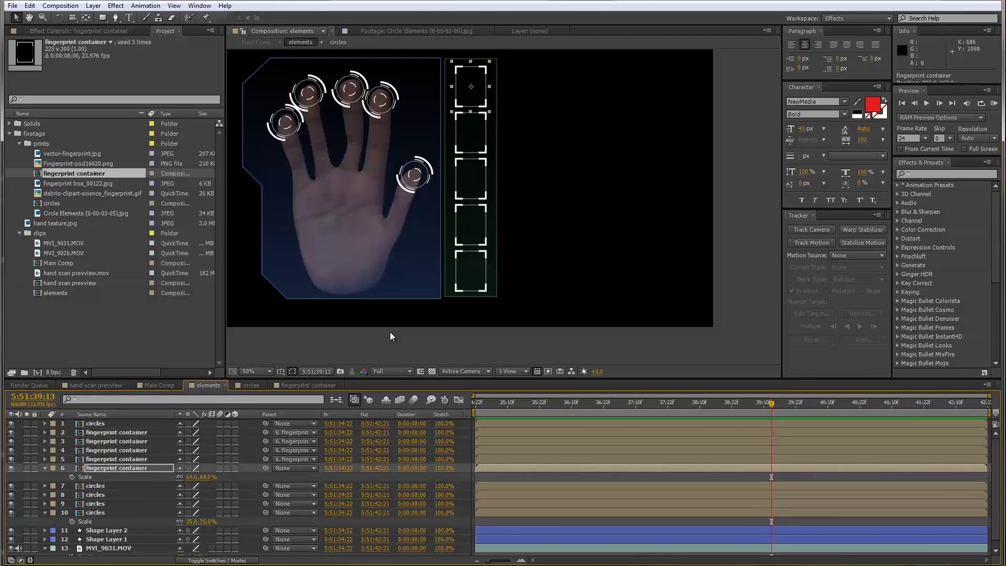
# Scale the original fingerprint container to 65% and nudge the container column slightly left within the green panel
pyautogui.moveTo(223, 482); pyautogui.dragTo(228, 482)
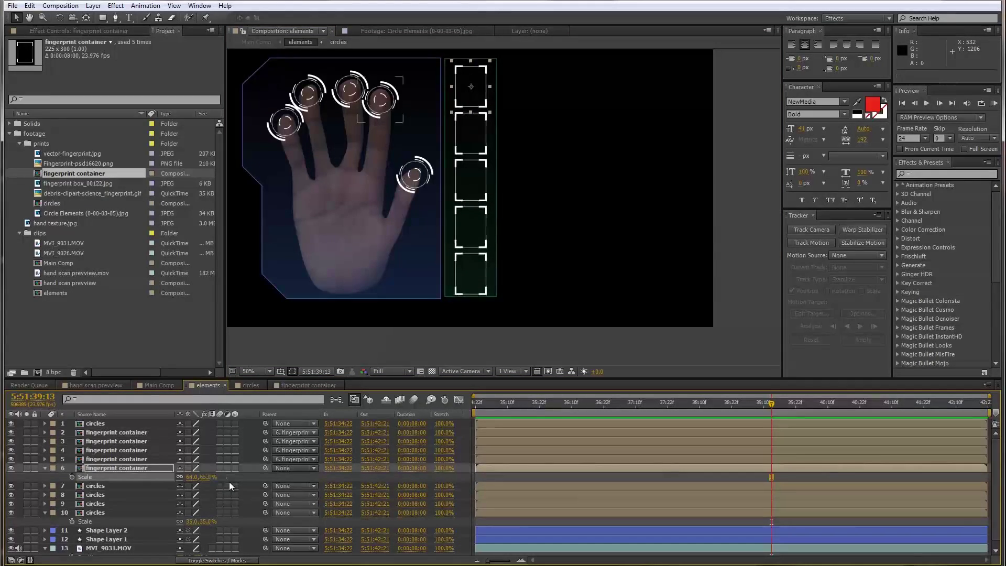
pyautogui.press('Left')
pyautogui.press('Left')
pyautogui.press('Left')
pyautogui.press('Left')
pyautogui.press('Left')
pyautogui.press('Left')
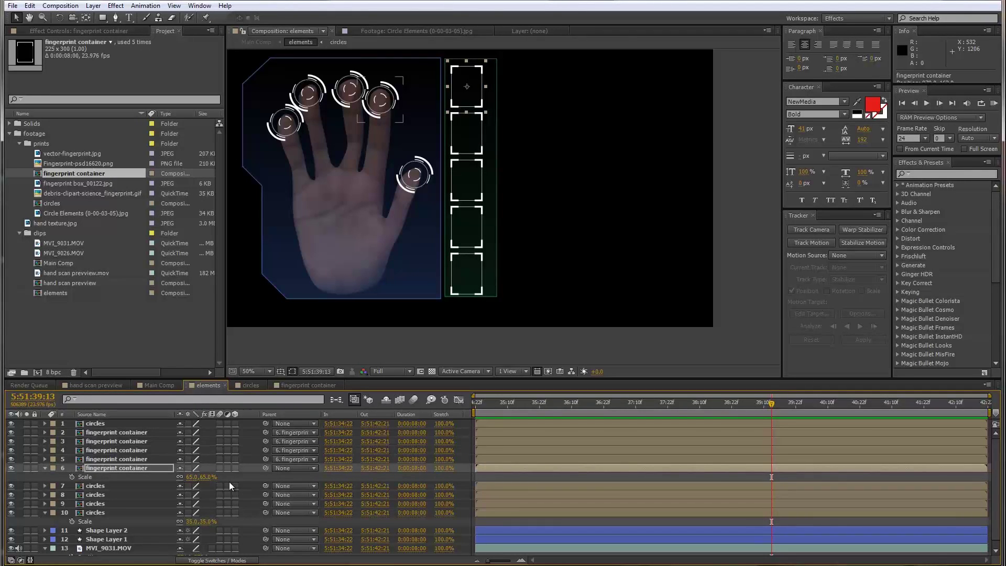
# Narrow the green panel shape so it fits closely around the column of fingerprint containers
pyautogui.scroll(-1, 108, 495)
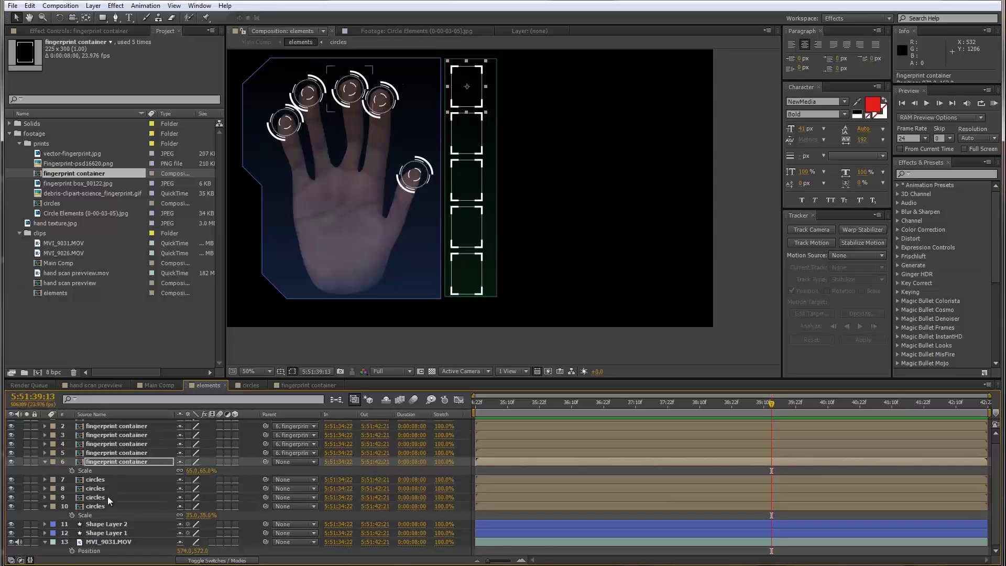
pyautogui.click(118, 526)
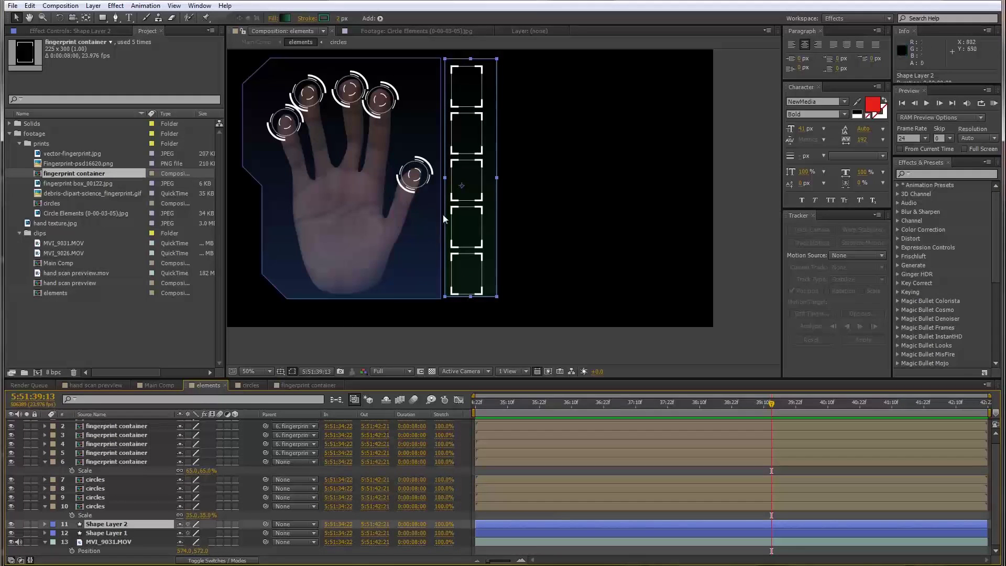
pyautogui.click(496, 178)
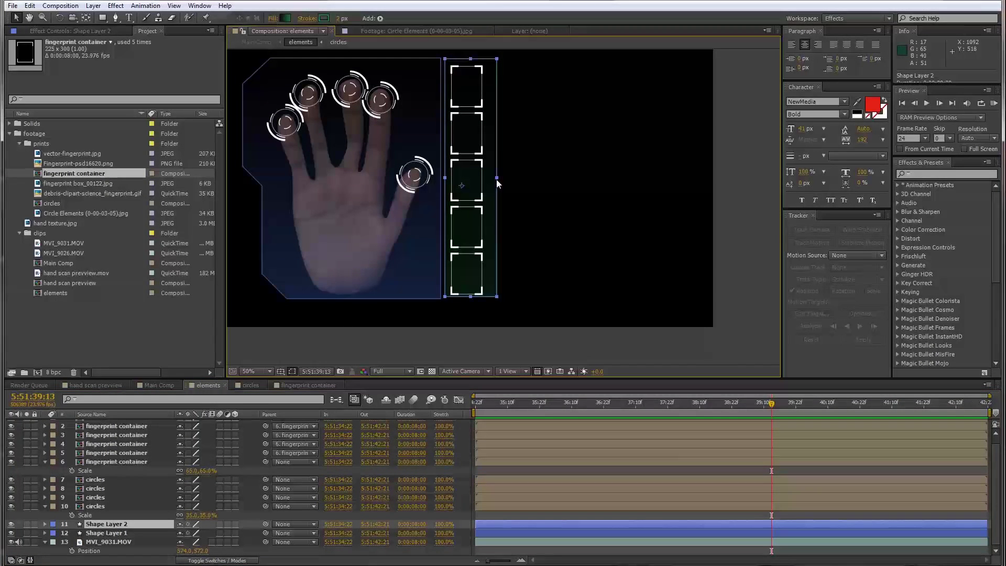
pyautogui.hotkey('ctrl', 'z')
pyautogui.moveTo(496, 177); pyautogui.dragTo(481, 177)
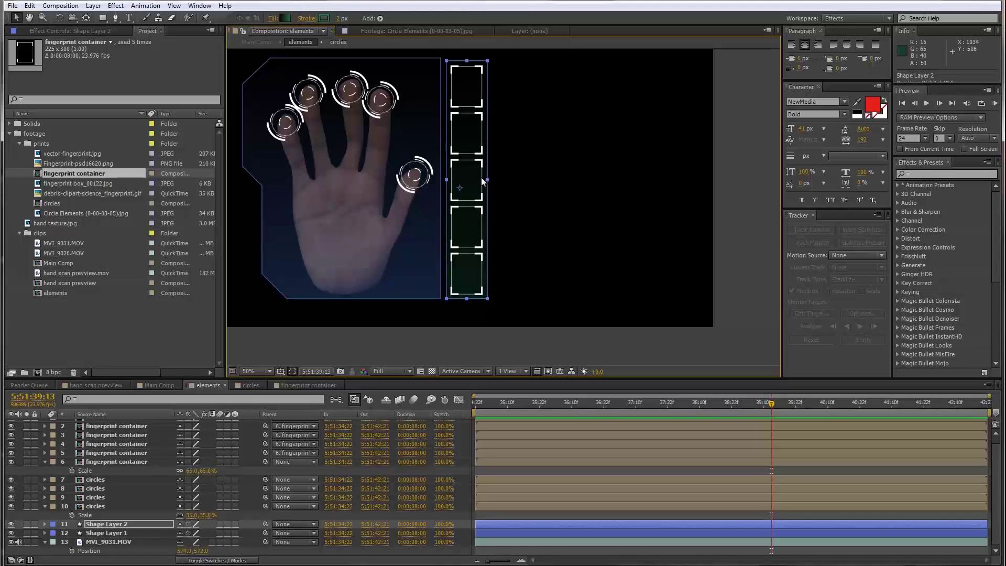
# Preview the vector-fingerprint.jpg and Fingerprint-psd16620.png images to compare the available prints
pyautogui.click(275, 171)
pyautogui.scroll(2, 272, 169)
pyautogui.moveTo(350, 277); pyautogui.dragTo(390, 328)
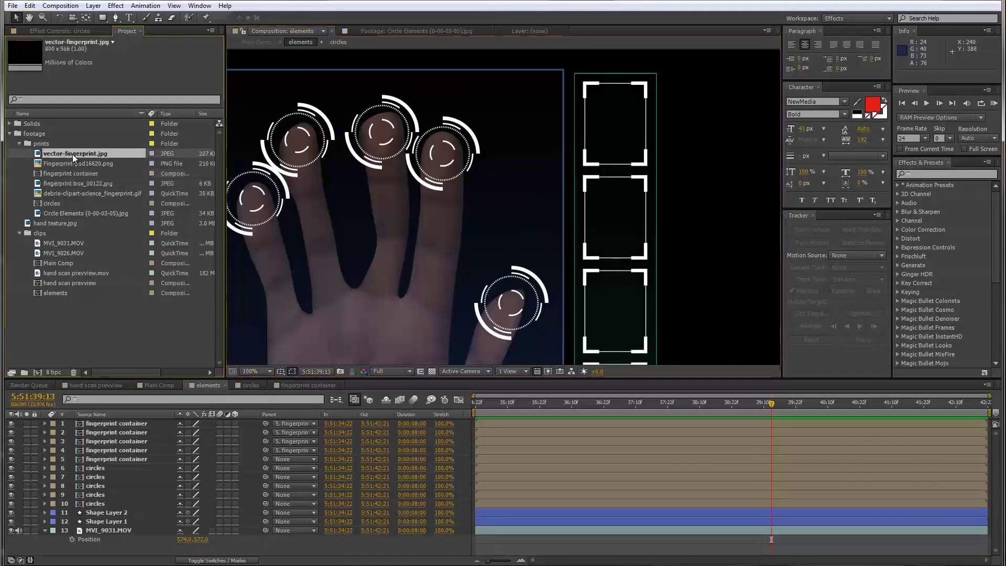
pyautogui.doubleClick(75, 153)
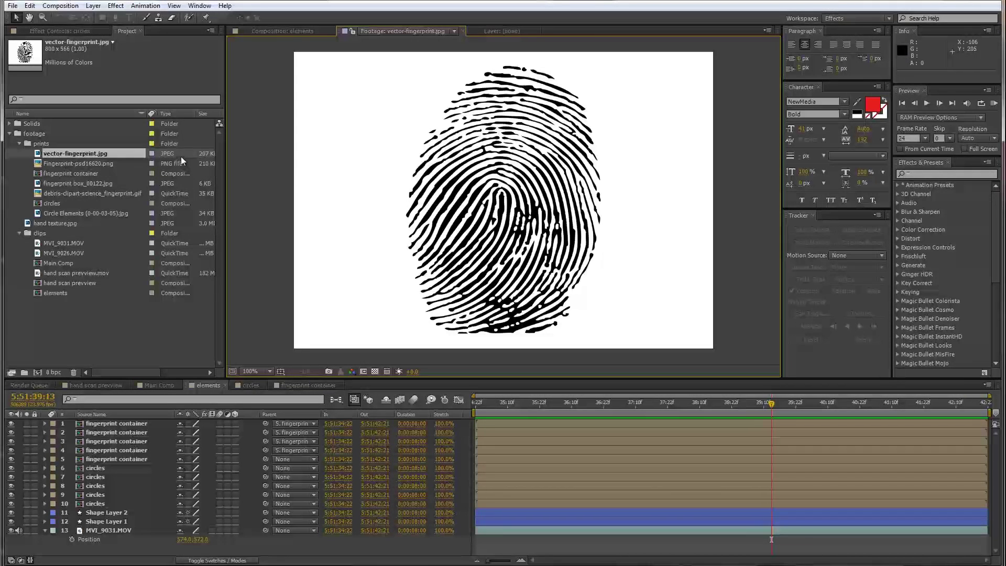
pyautogui.click(109, 165)
pyautogui.doubleClick(109, 164)
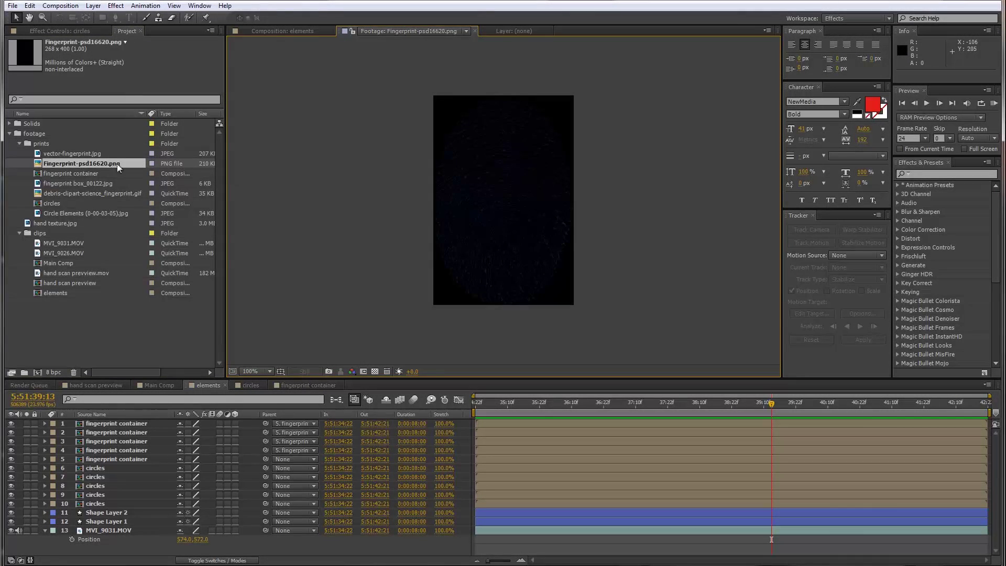
pyautogui.scroll(1, 438, 222)
pyautogui.doubleClick(64, 153)
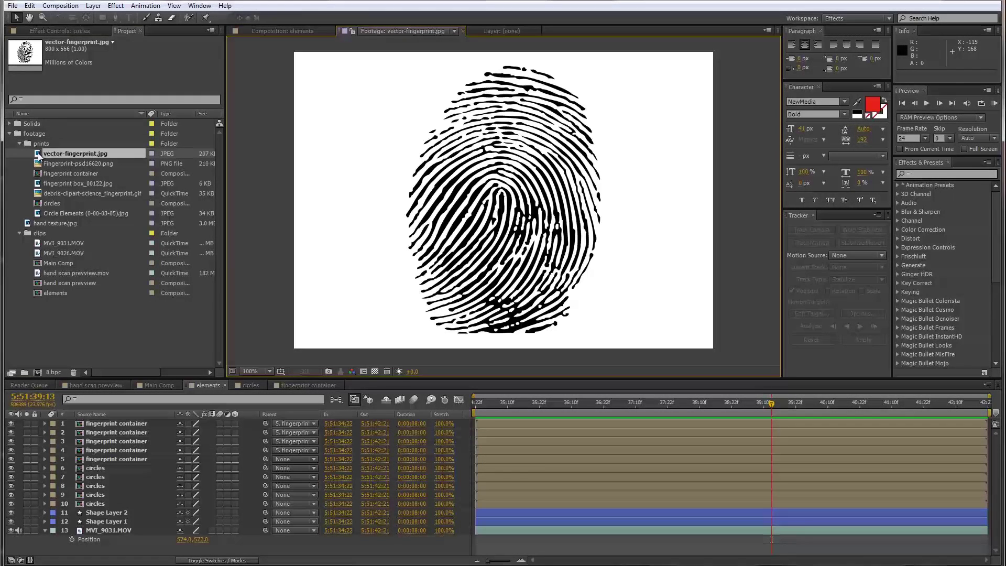
# Create a composition from vector-fingerprint.jpg, duplicate its layer and set the lower copy's track matte to Luma Inverted Matte
pyautogui.click(41, 155)
pyautogui.moveTo(40, 374); pyautogui.dragTo(37, 373)
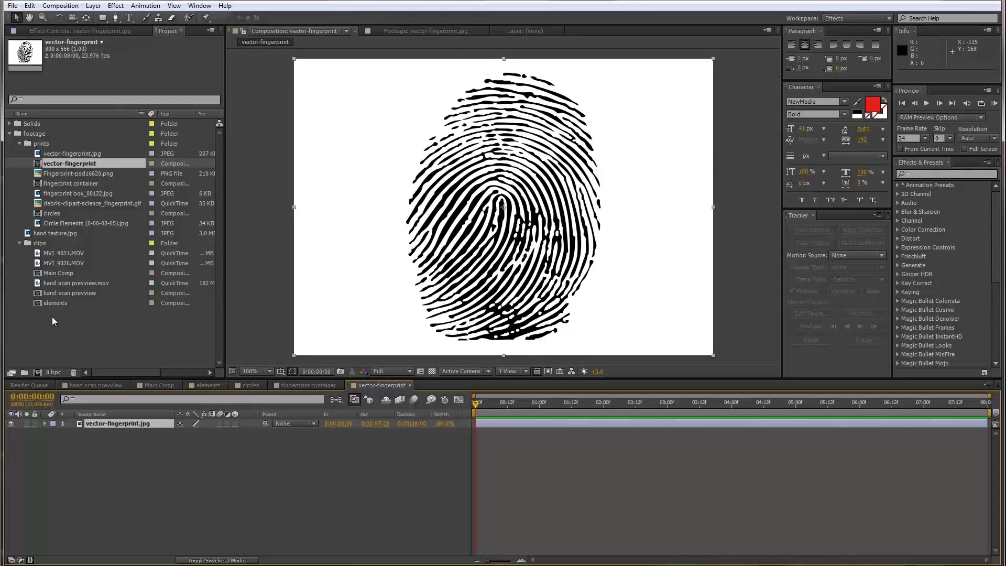
pyautogui.hotkey('ctrl', 'd')
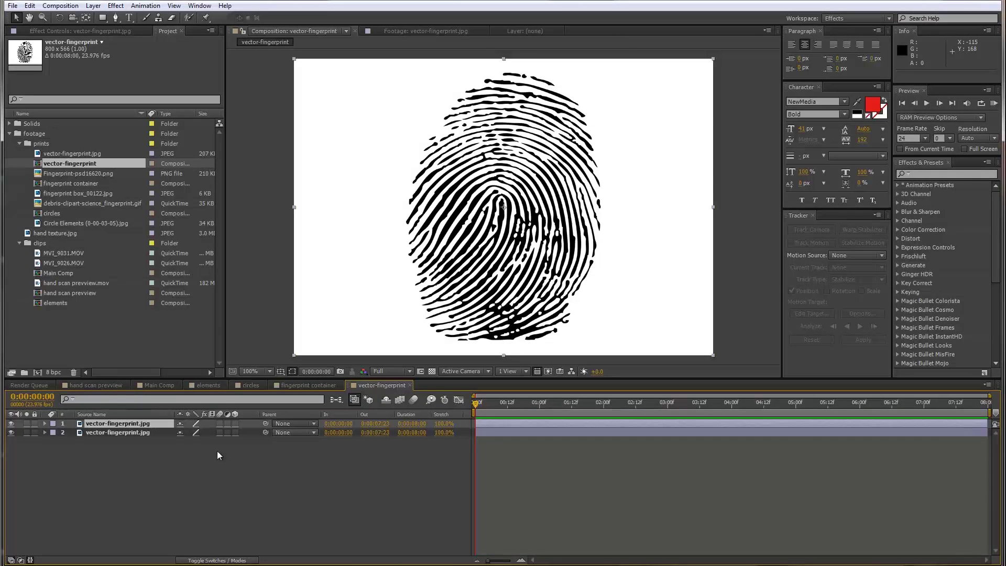
pyautogui.press('F4')
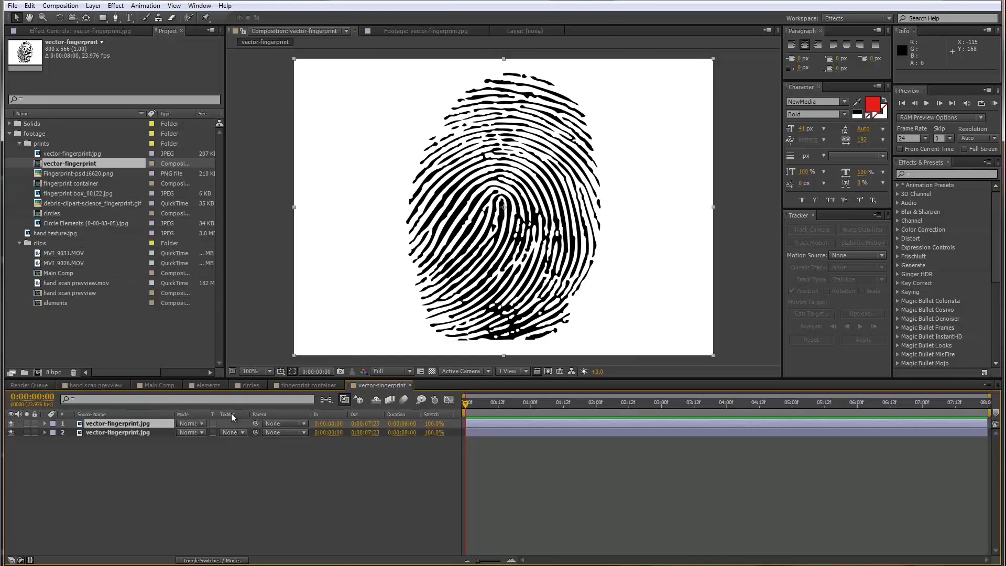
pyautogui.click(229, 432)
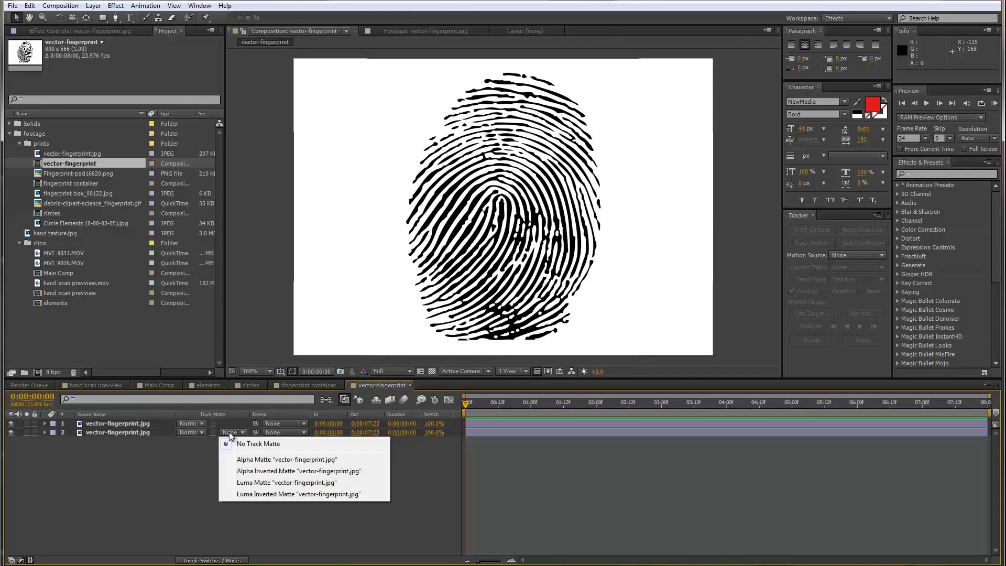
pyautogui.click(268, 495)
# Apply a white (FFFFFF) Fill effect to the lower fingerprint layer and check the cut-out against the transparency grid
pyautogui.click(143, 433)
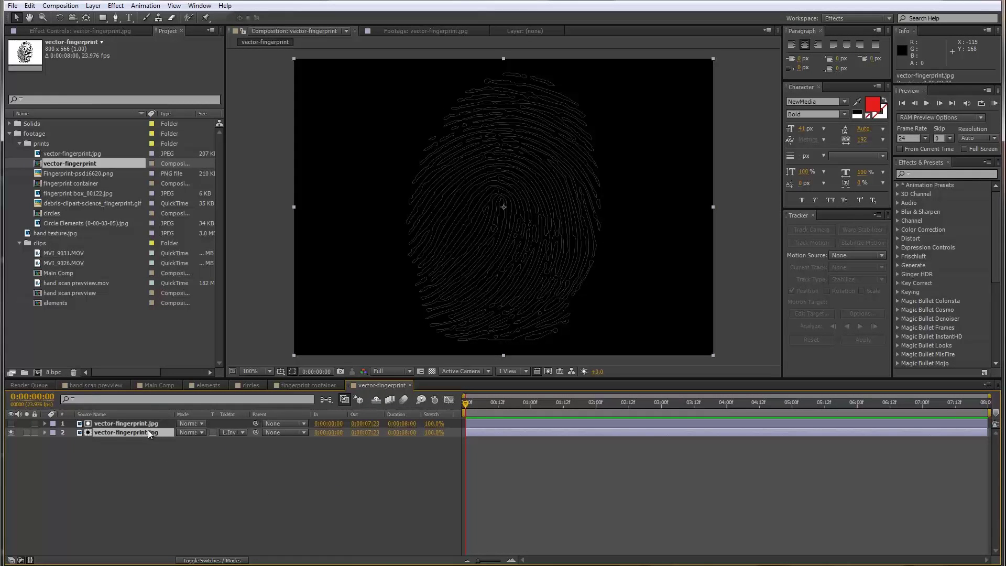
pyautogui.rightClick(131, 433)
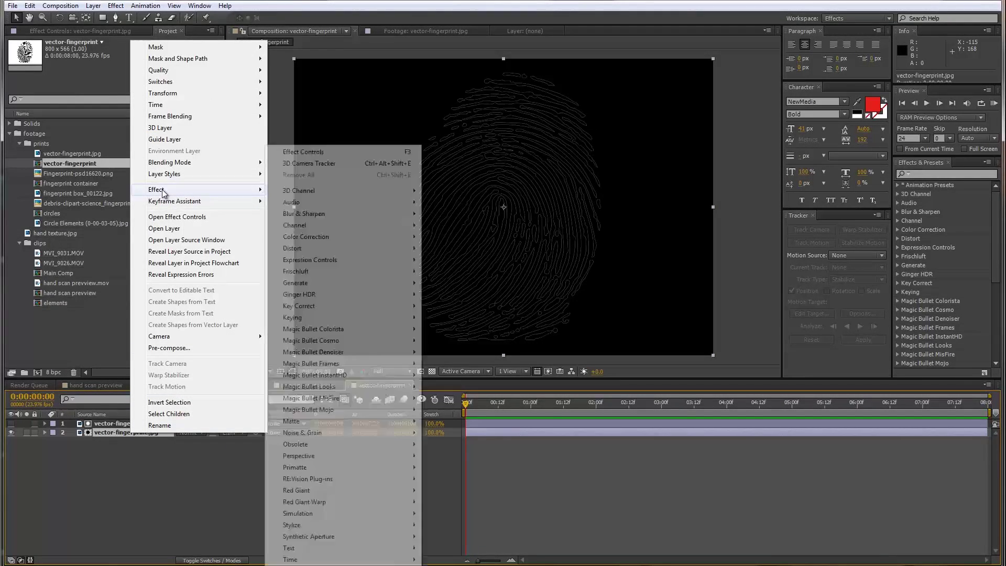
pyautogui.moveTo(165, 191)
pyautogui.moveTo(313, 288)
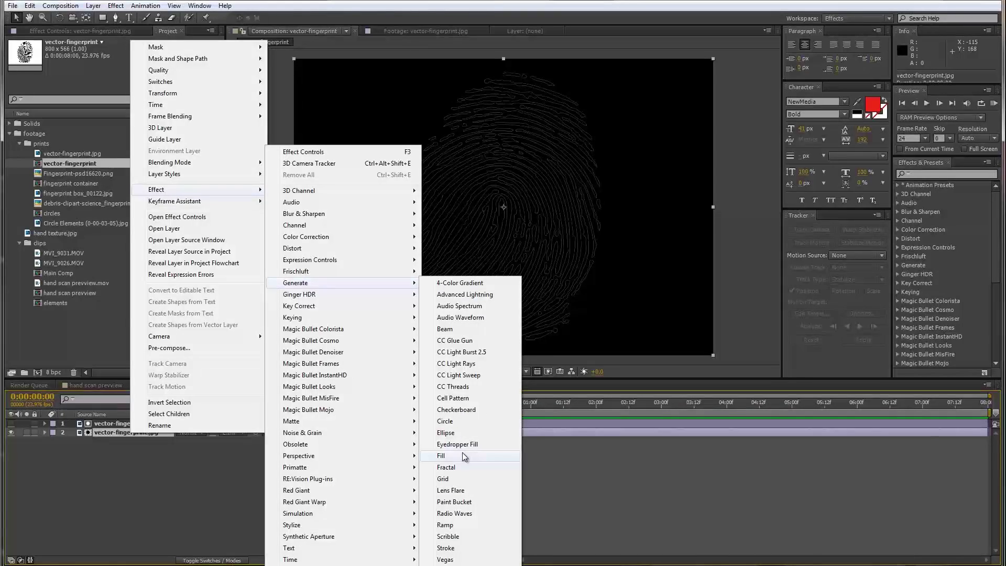
pyautogui.click(461, 456)
pyautogui.click(129, 78)
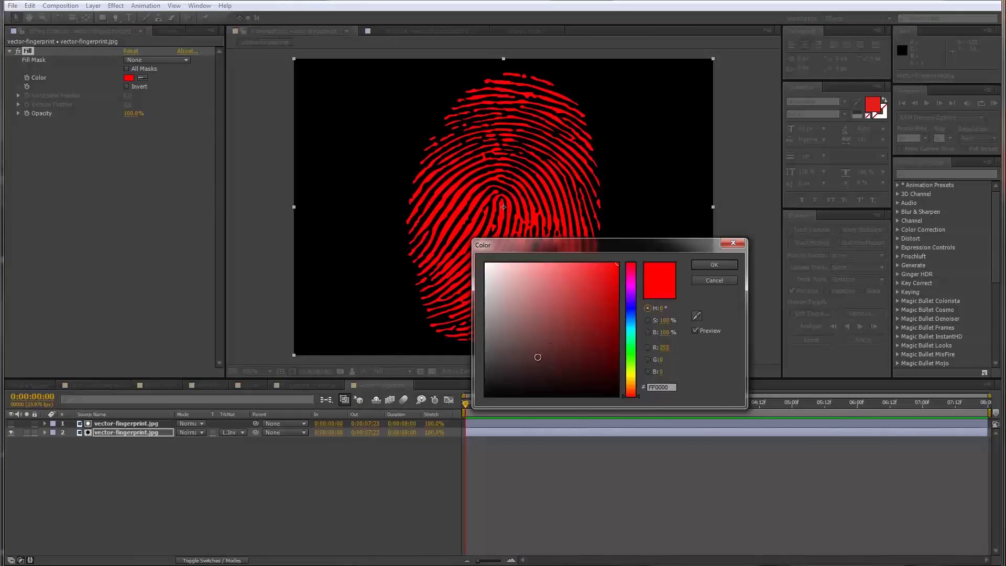
pyautogui.write('ffffff')
pyautogui.press('Return')
pyautogui.click(432, 371)
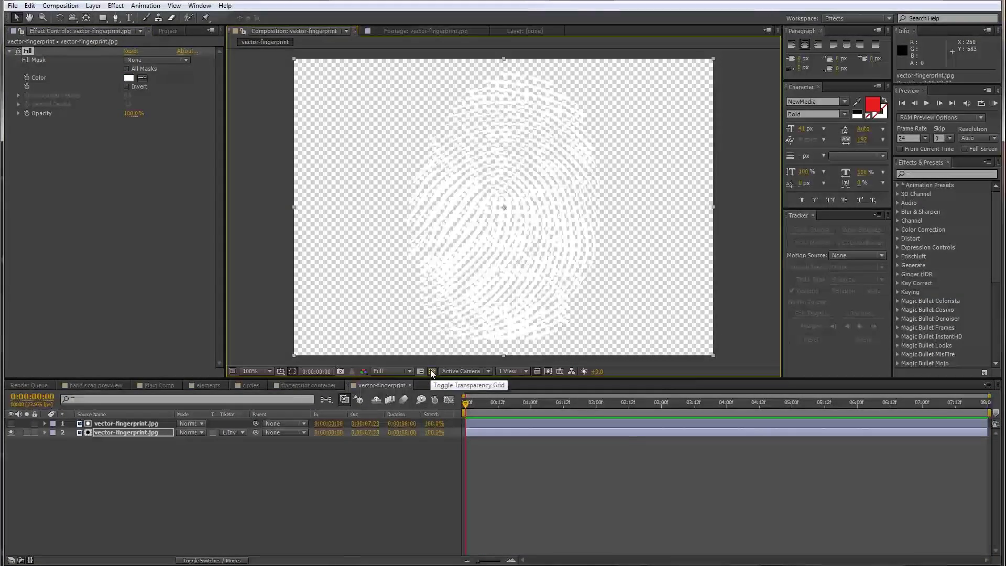
pyautogui.click(431, 371)
pyautogui.click(432, 371)
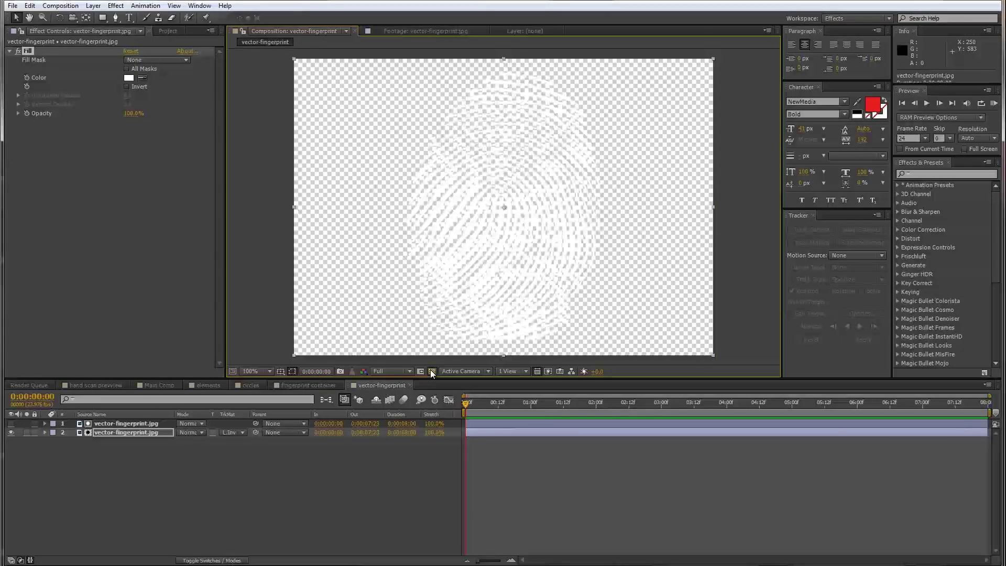
pyautogui.click(432, 371)
pyautogui.hotkey('ctrl', '0')
# Add the vector-fingerprint composition to the elements composition, scale it to 20% and place it inside the first container box
pyautogui.click(220, 388)
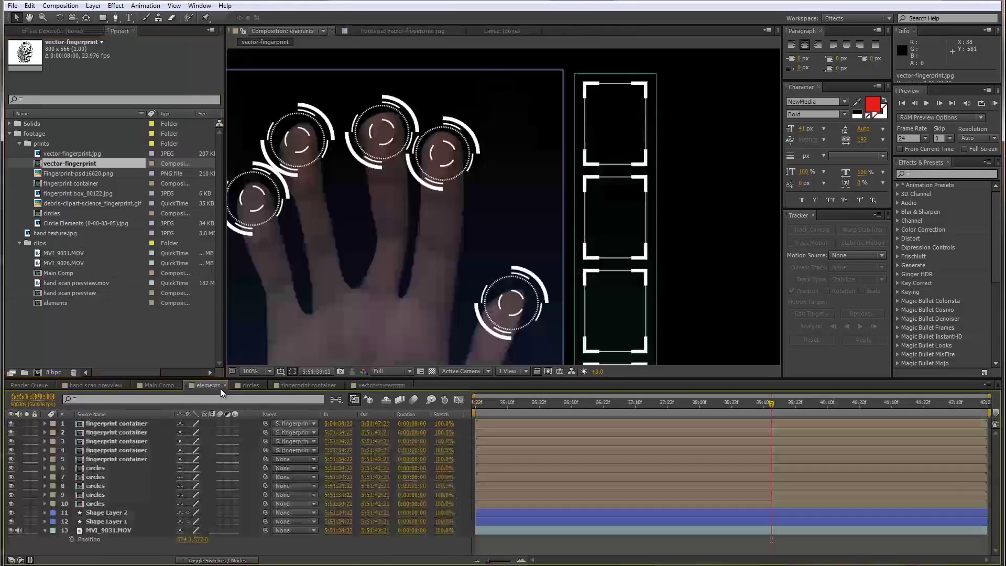
pyautogui.moveTo(79, 169); pyautogui.dragTo(137, 423)
pyautogui.press('s')
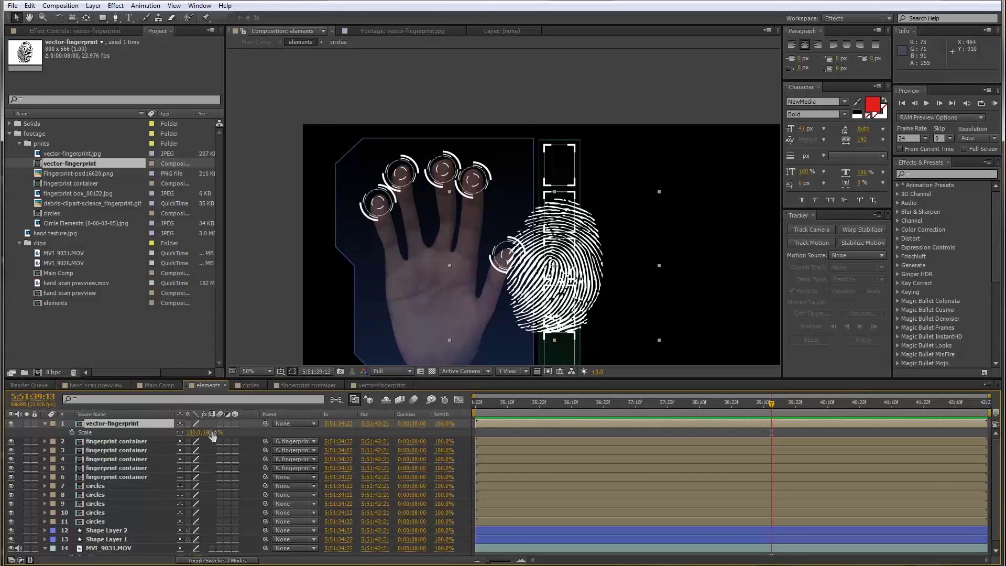
pyautogui.moveTo(195, 433); pyautogui.dragTo(164, 432)
pyautogui.scroll(2, 576, 216)
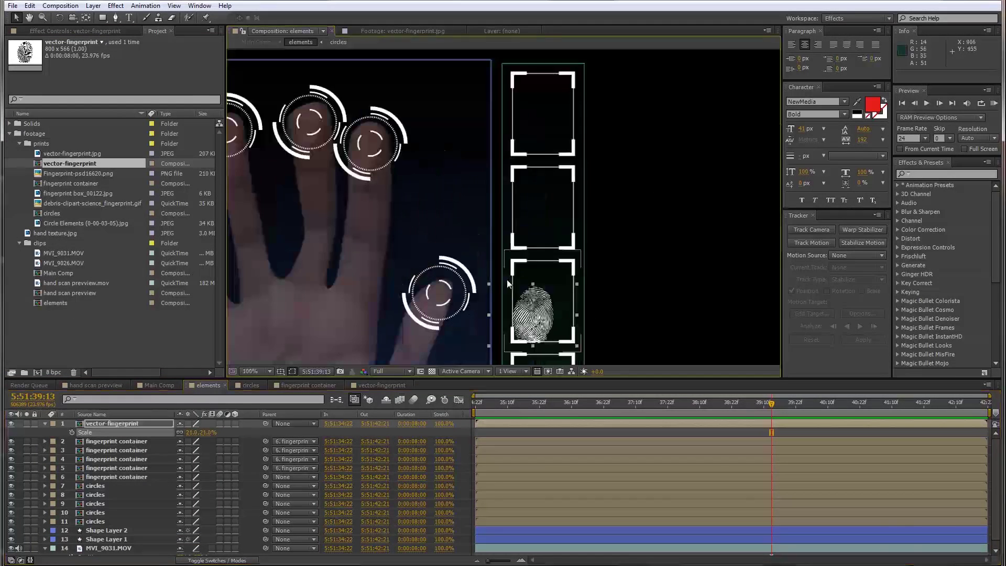
pyautogui.moveTo(542, 321); pyautogui.dragTo(551, 118)
pyautogui.scroll(-2, 491, 155)
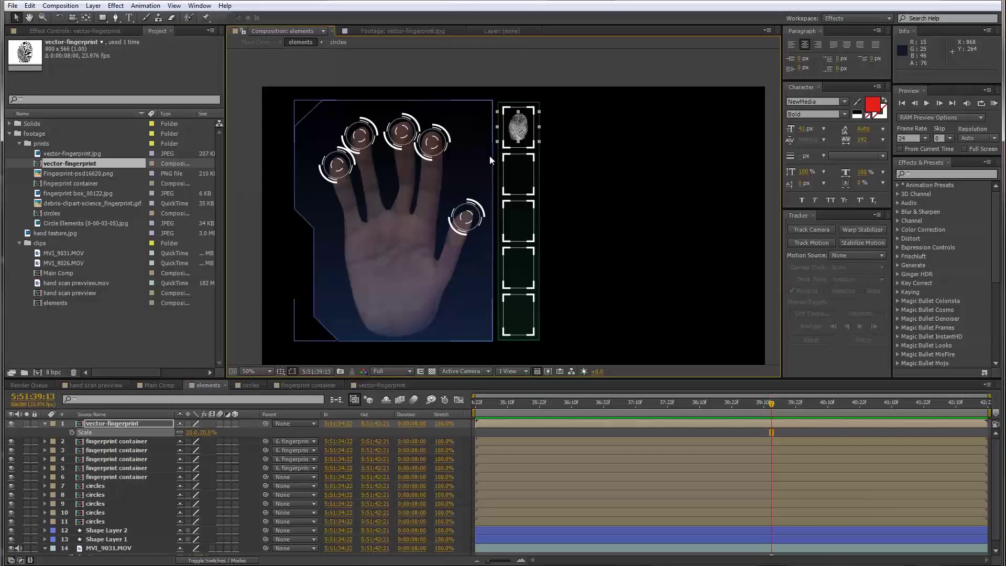
# Duplicate the fingerprint and move the copy straight down into the third container box
pyautogui.hotkey('ctrl', 'd')
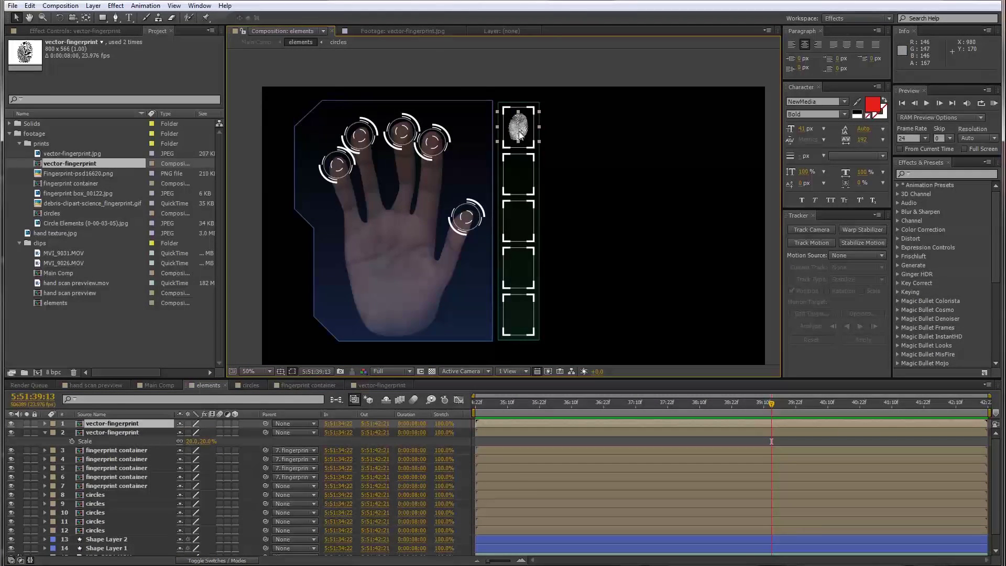
pyautogui.moveTo(522, 146); pyautogui.dragTo(521, 151)
pyautogui.press('Return')
pyautogui.hotkey('shift', 'Down')
pyautogui.hotkey('shift', 'Down')
pyautogui.hotkey('shift', 'Down')
pyautogui.hotkey('shift', 'Down')
pyautogui.hotkey('shift', 'Down')
pyautogui.hotkey('shift', 'Down')
pyautogui.hotkey('shift', 'Down')
pyautogui.hotkey('shift', 'Down')
pyautogui.hotkey('shift', 'Down')
pyautogui.hotkey('shift', 'Down')
pyautogui.hotkey('shift', 'Down')
pyautogui.hotkey('shift', 'Down')
pyautogui.hotkey('shift', 'Down')
pyautogui.hotkey('shift', 'Down')
pyautogui.hotkey('shift', 'Down')
pyautogui.hotkey('shift', 'Down')
pyautogui.hotkey('shift', 'Down')
pyautogui.hotkey('shift', 'Down')
pyautogui.hotkey('shift', 'Down')
pyautogui.hotkey('shift', 'Down')
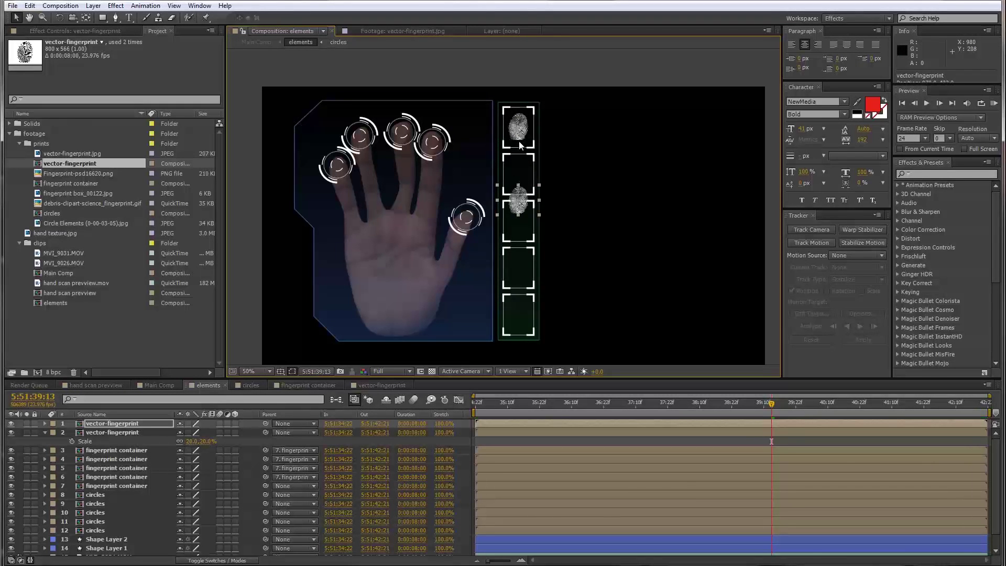
# Mirror the third box's fingerprint horizontally by unlinking its scale proportions and setting the horizontal scale to -20%
pyautogui.press('s')
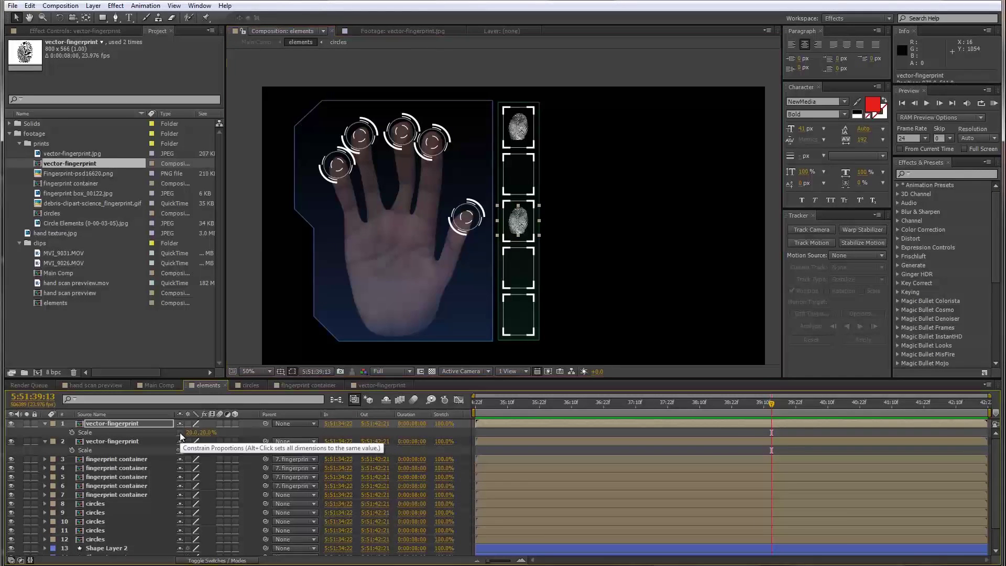
pyautogui.click(179, 432)
pyautogui.click(192, 432)
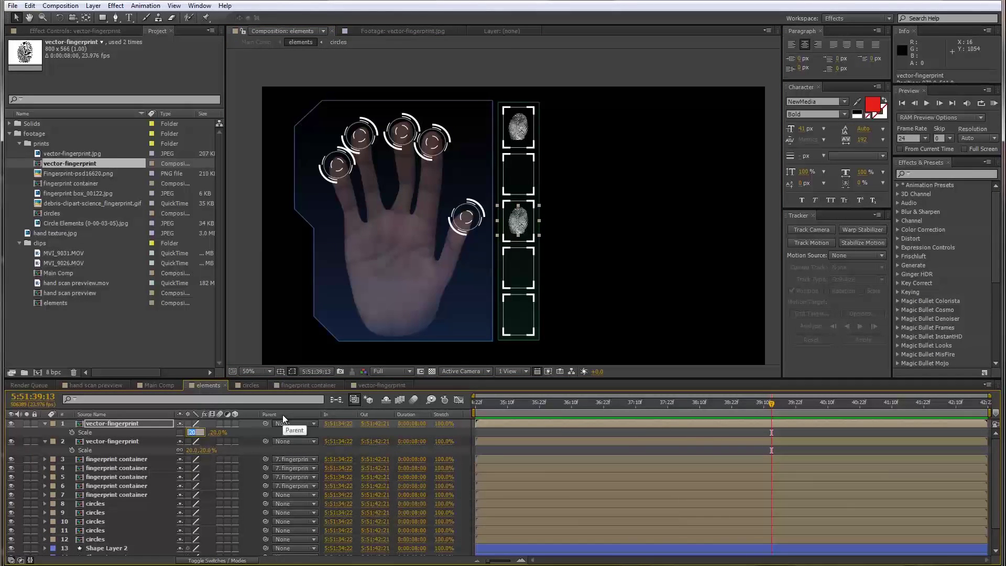
pyautogui.write('-20')
pyautogui.press('Return')
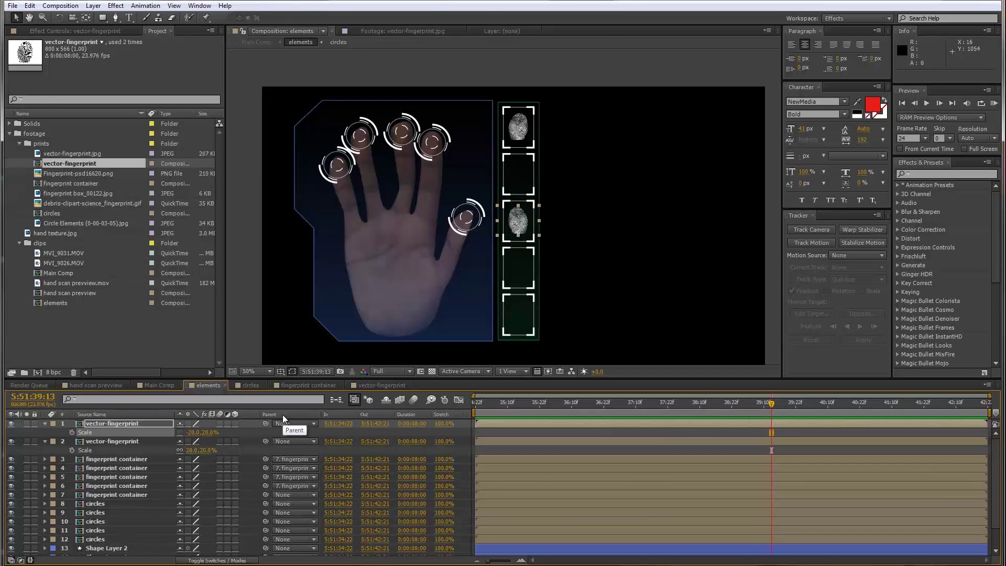
pyautogui.press('F2')
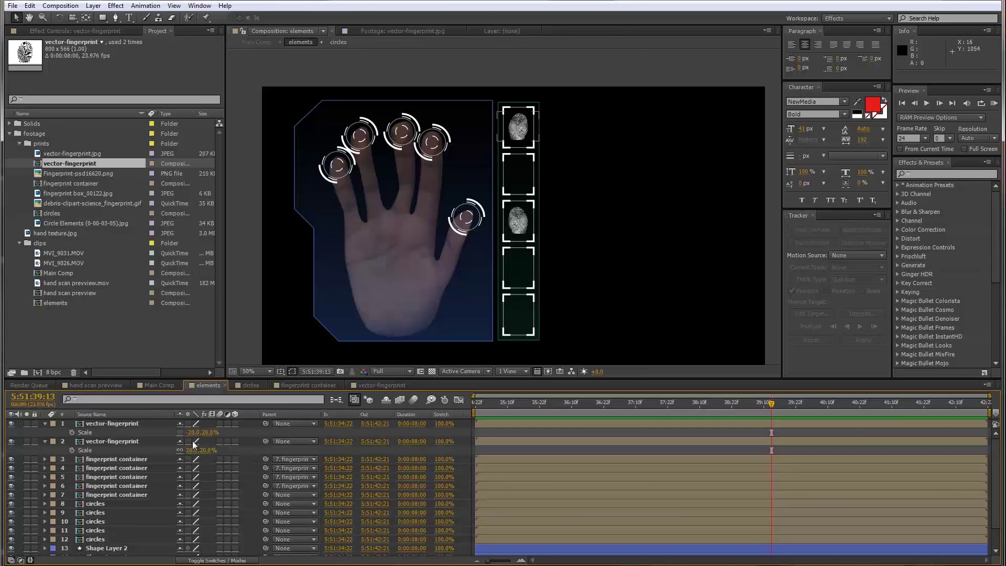
# Duplicate the first box's fingerprint and move the copy straight down into the fifth container box
pyautogui.click(127, 443)
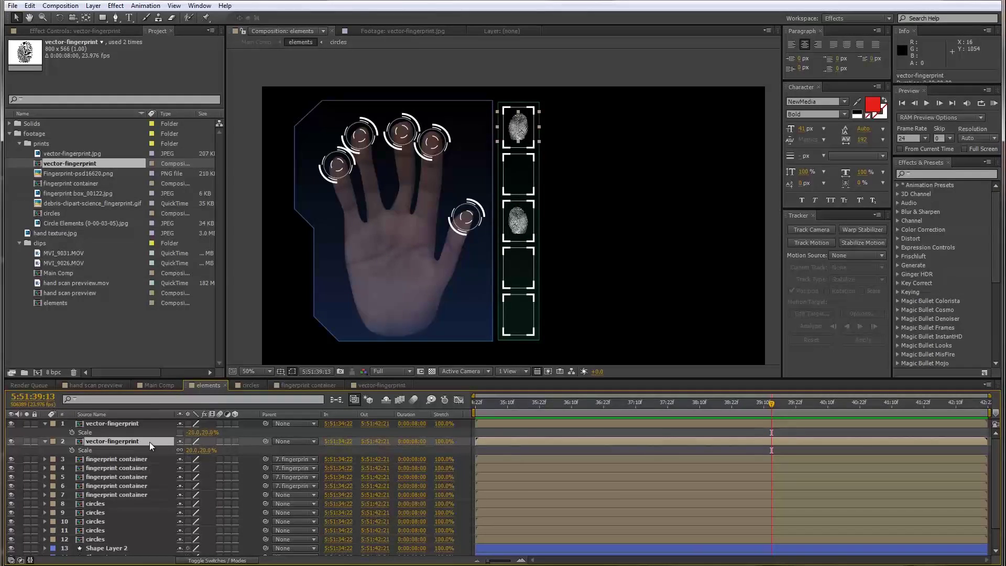
pyautogui.hotkey('ctrl', 'd')
pyautogui.hotkey('shift', 'Down')
pyautogui.hotkey('shift', 'Down')
pyautogui.hotkey('shift', 'Down')
pyautogui.hotkey('shift', 'Down')
pyautogui.hotkey('shift', 'Down')
pyautogui.hotkey('shift', 'Down')
pyautogui.hotkey('shift', 'Down')
pyautogui.hotkey('shift', 'Down')
pyautogui.hotkey('shift', 'Down')
pyautogui.hotkey('shift', 'Down')
pyautogui.hotkey('shift', 'Down')
pyautogui.hotkey('shift', 'Down')
pyautogui.hotkey('shift', 'Down')
pyautogui.hotkey('shift', 'Down')
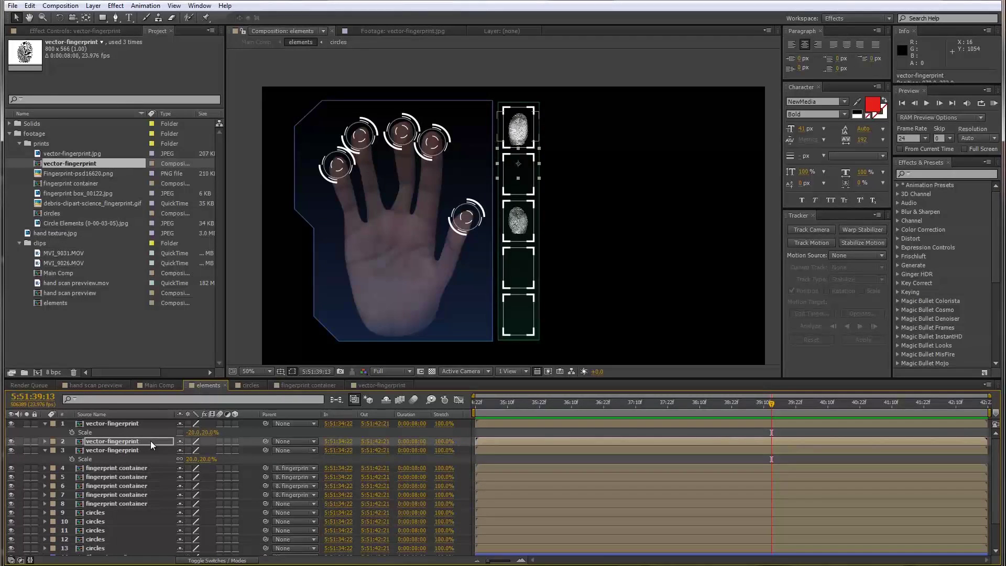
pyautogui.hotkey('shift', 'Down')
pyautogui.hotkey('shift', 'Down')
pyautogui.hotkey('shift', 'Down')
pyautogui.hotkey('shift', 'Down')
pyautogui.hotkey('shift', 'Down')
pyautogui.hotkey('shift', 'Down')
pyautogui.hotkey('shift', 'Down')
pyautogui.hotkey('shift', 'Down')
pyautogui.hotkey('shift', 'Down')
pyautogui.hotkey('shift', 'Down')
pyautogui.hotkey('shift', 'Down')
pyautogui.hotkey('shift', 'Down')
pyautogui.hotkey('shift', 'Down')
pyautogui.hotkey('shift', 'Down')
pyautogui.hotkey('shift', 'Down')
pyautogui.hotkey('shift', 'Down')
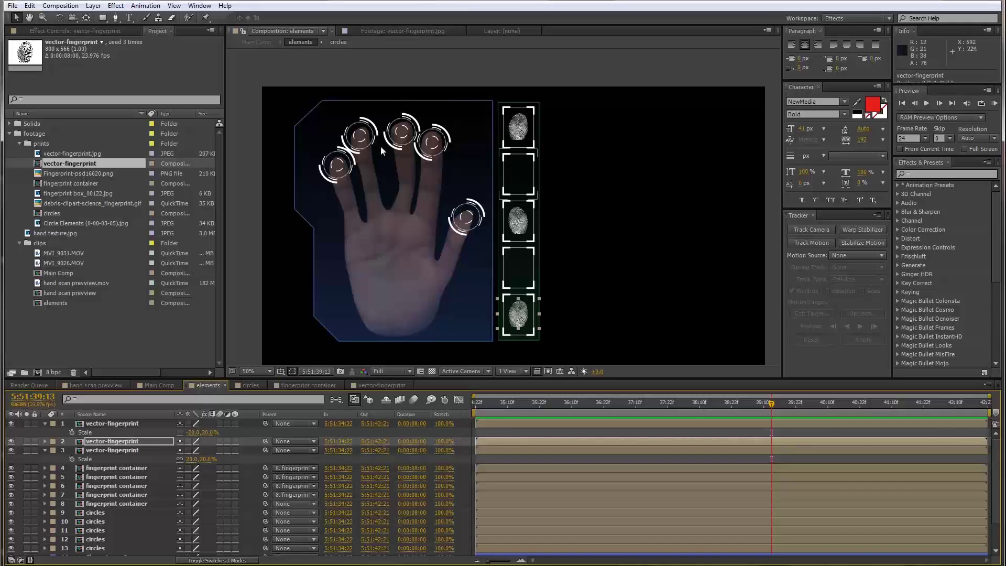
# Create a new composition from the debris-clipart-science_fingerprint.gif footage
pyautogui.click(89, 345)
pyautogui.click(76, 194)
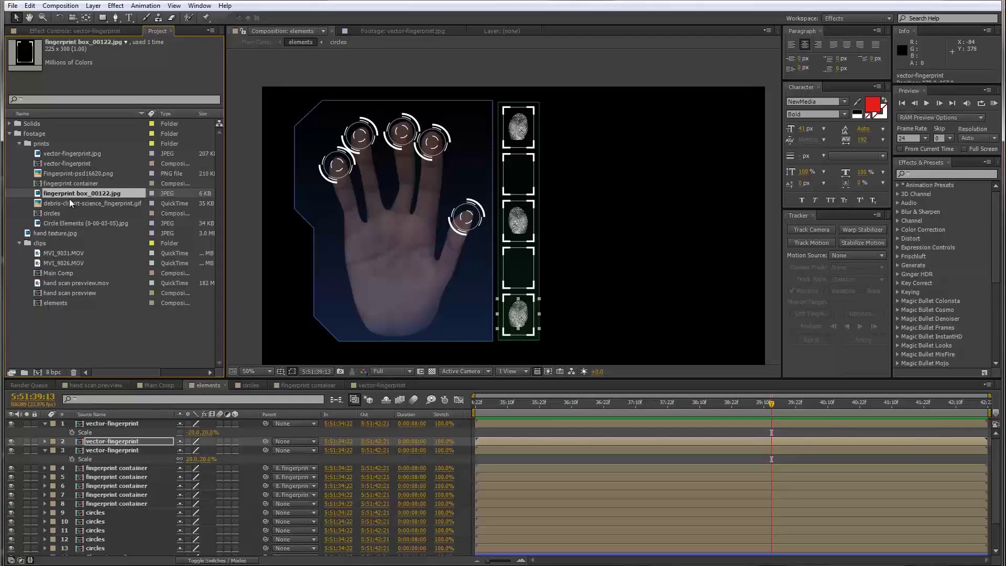
pyautogui.click(82, 203)
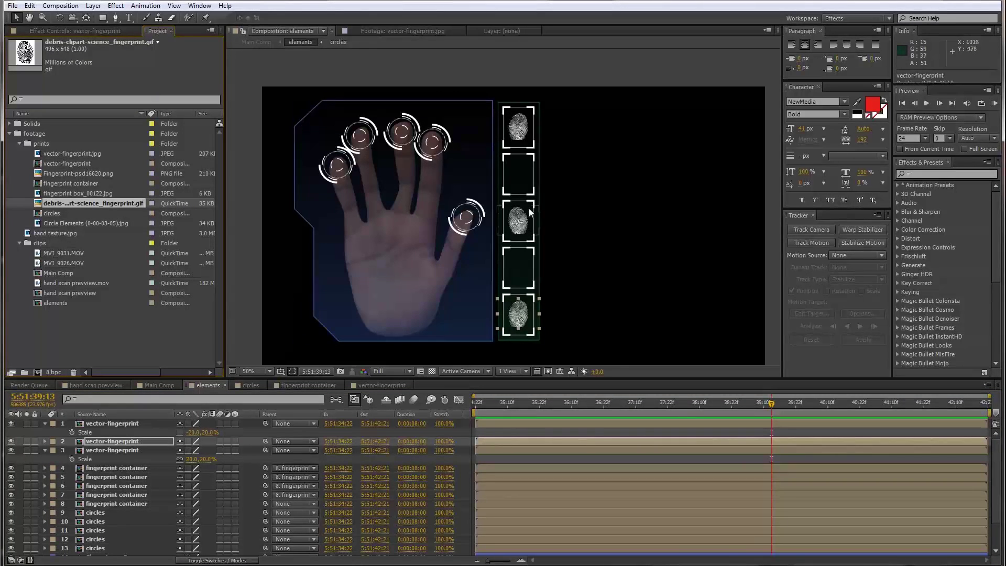
pyautogui.moveTo(38, 206); pyautogui.dragTo(38, 373)
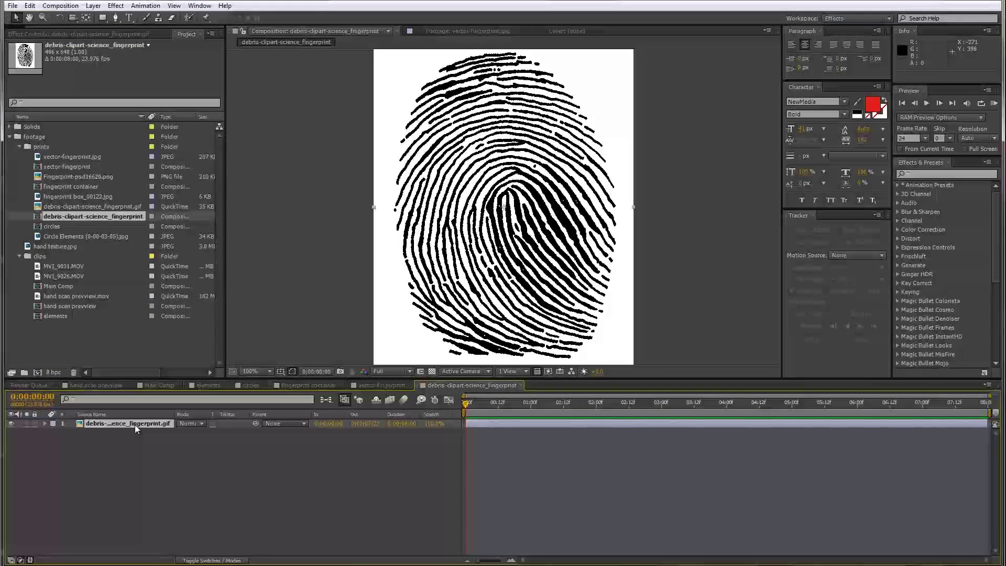
# Duplicate the fingerprint layer, apply a luma inverted track matte to the lower copy and give it a white Fill effect
pyautogui.hotkey('ctrl', 'd')
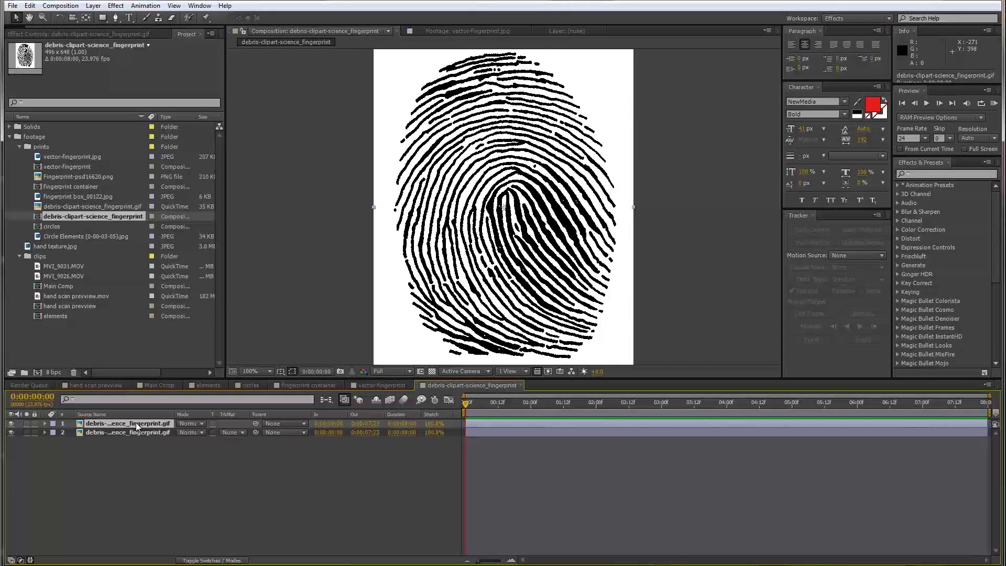
pyautogui.click(234, 432)
pyautogui.click(252, 496)
pyautogui.rightClick(206, 433)
pyautogui.click(480, 485)
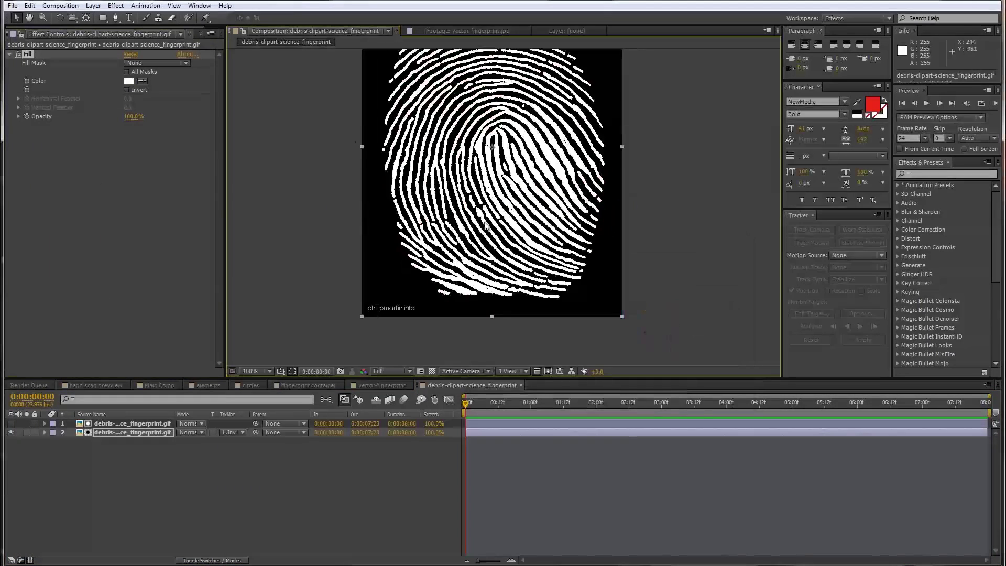
# Draw a closed five-point mask with the Pen tool around the website watermark below the fingerprint
pyautogui.press('g')
pyautogui.click(369, 283)
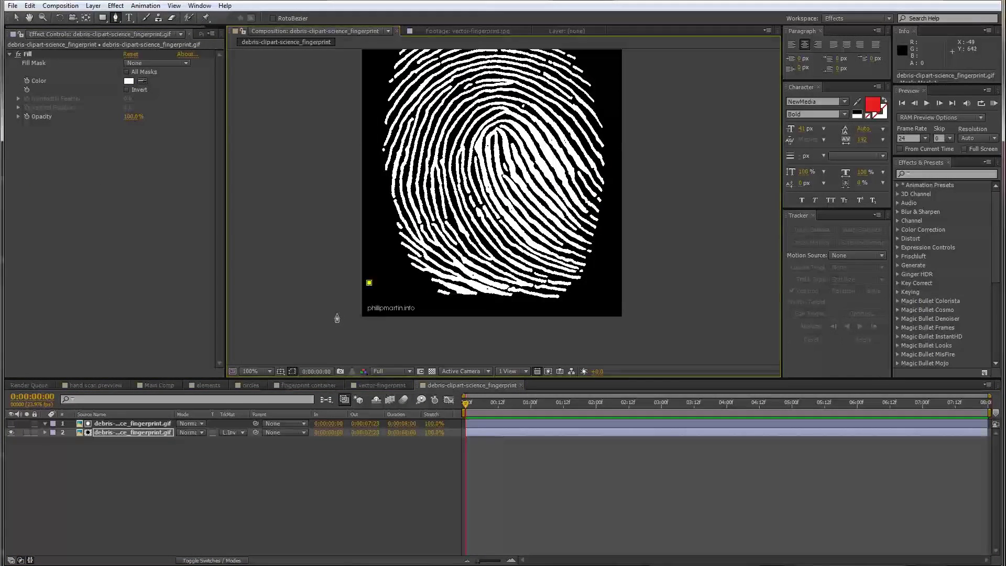
pyautogui.click(336, 313)
pyautogui.click(400, 335)
pyautogui.click(443, 324)
pyautogui.click(429, 303)
pyautogui.click(369, 282)
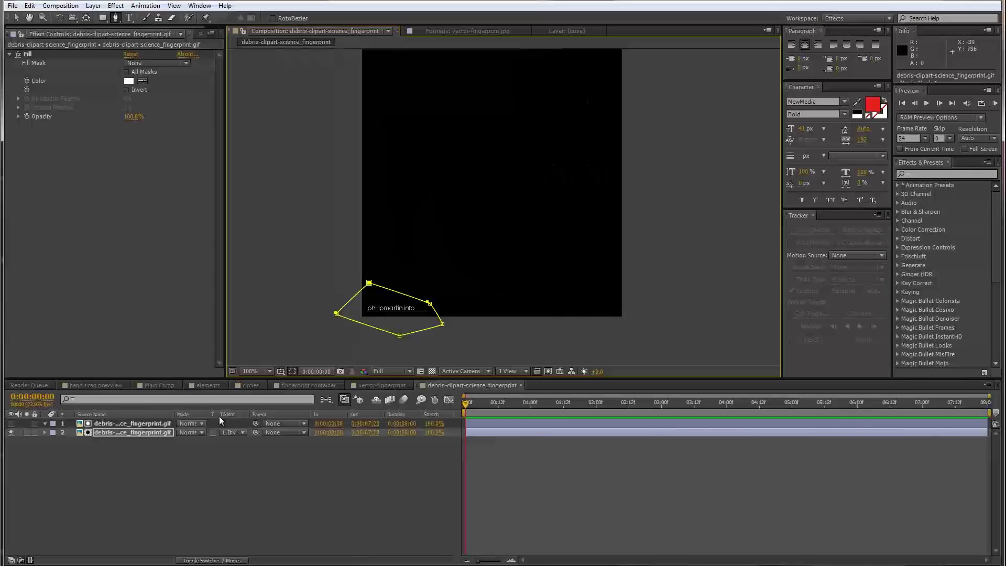
# Set the watermark mask's mode to Subtract
pyautogui.press('m')
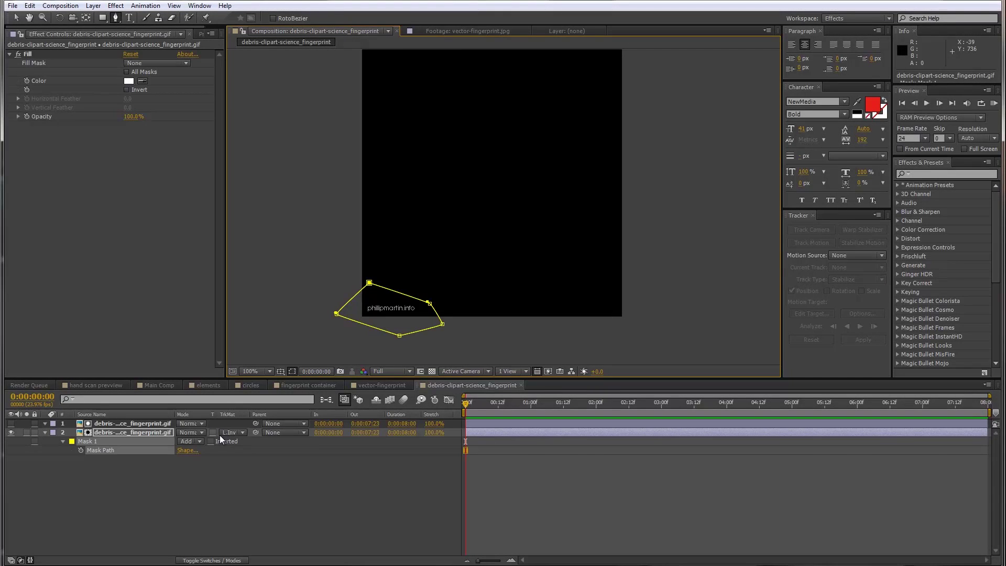
pyautogui.click(190, 441)
pyautogui.click(214, 473)
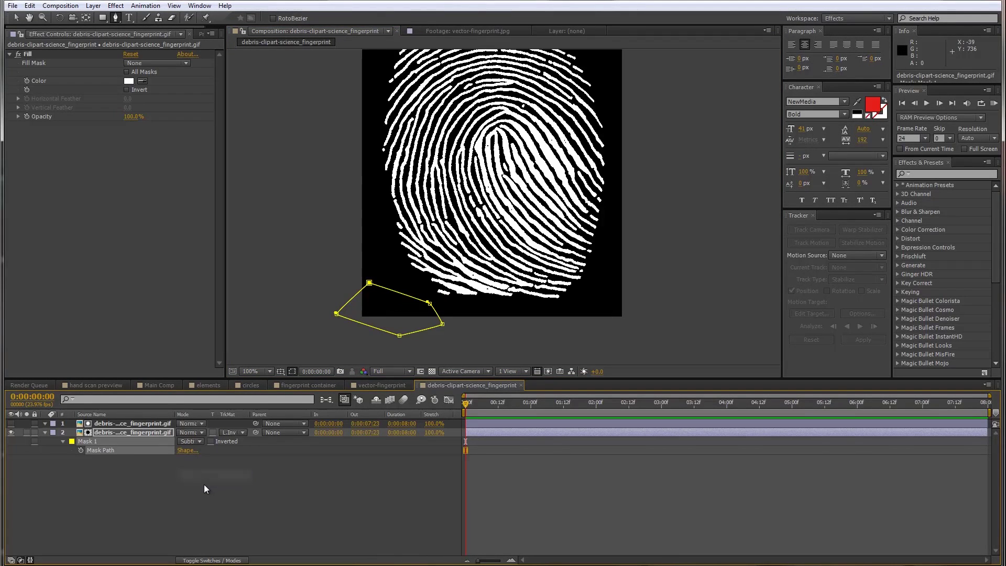
pyautogui.click(204, 488)
pyautogui.press(',')
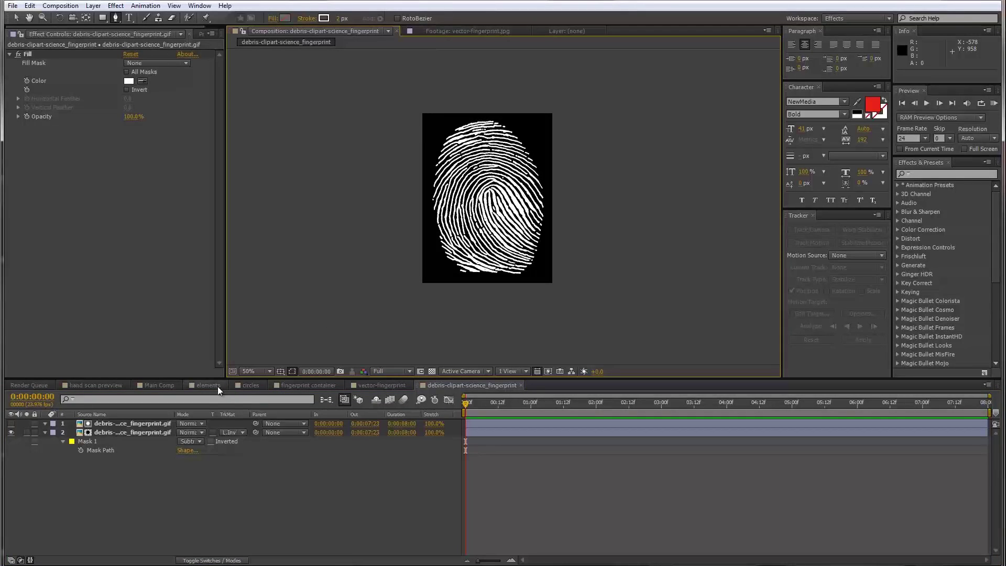
# Add the debris-clipart-science_fingerprint composition to the elements composition, scale it to 25% and move it into the second container box
pyautogui.click(217, 386)
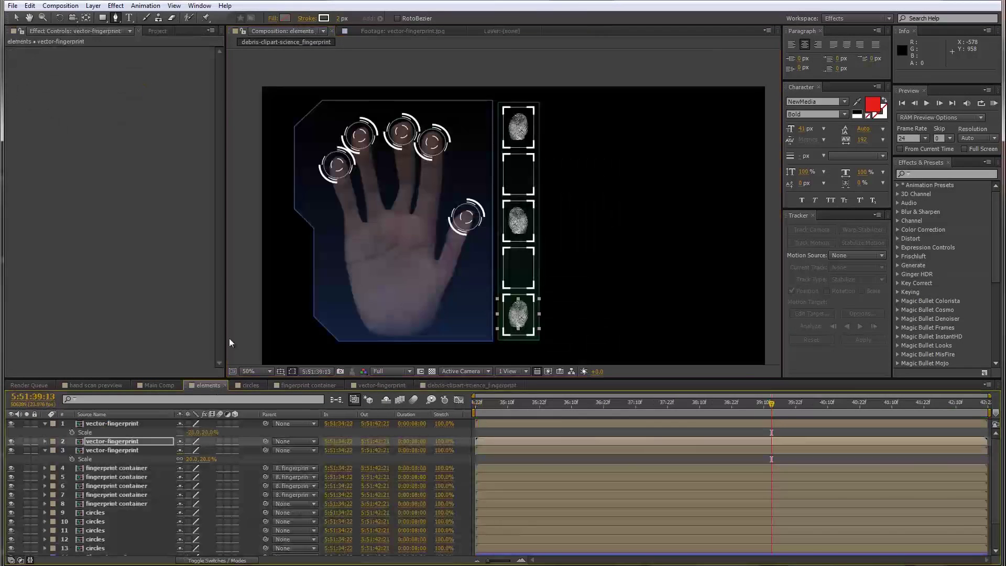
pyautogui.click(157, 31)
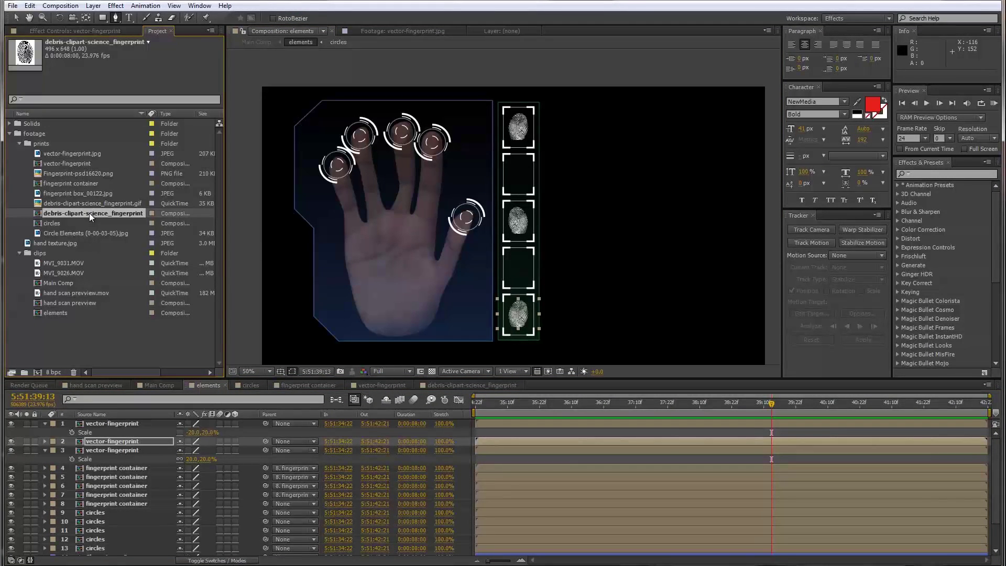
pyautogui.moveTo(89, 213); pyautogui.dragTo(160, 432)
pyautogui.press('s')
pyautogui.press('.')
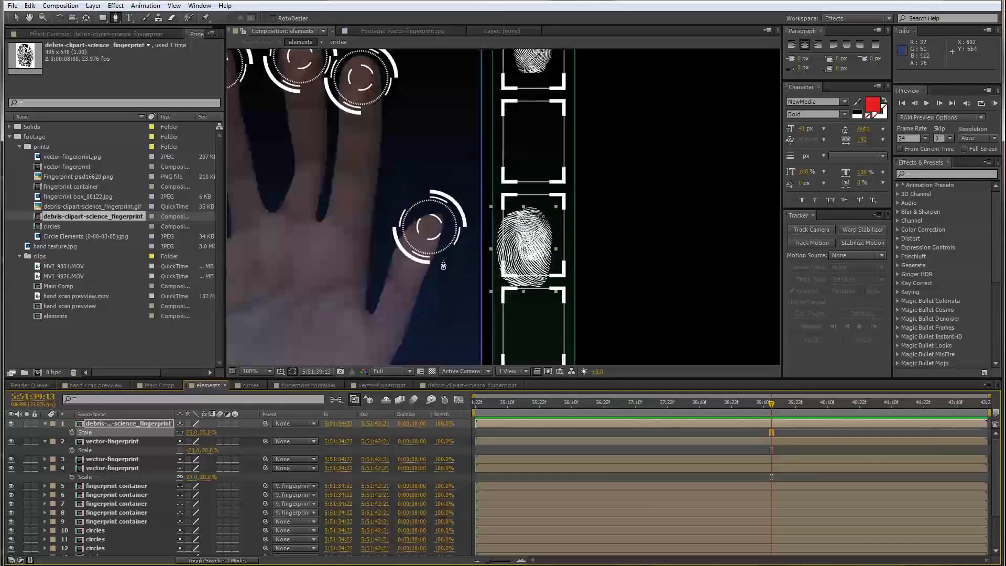
pyautogui.moveTo(522, 246); pyautogui.dragTo(522, 144)
# Scale the second box's fingerprint to 17% and duplicate it for the fourth container box
pyautogui.press('s')
pyautogui.press('s')
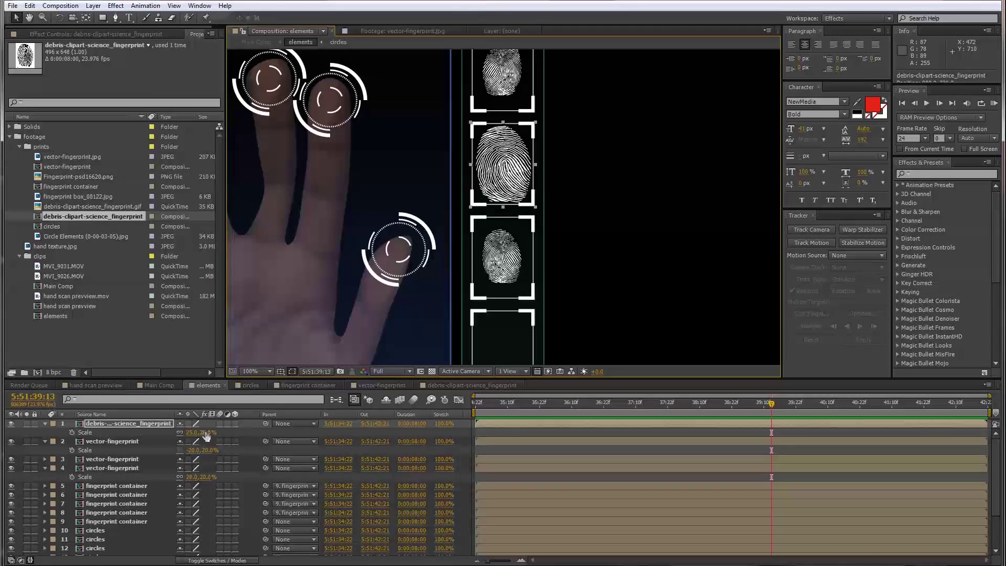
pyautogui.moveTo(205, 432); pyautogui.dragTo(199, 432)
pyautogui.scroll(-2, 571, 114)
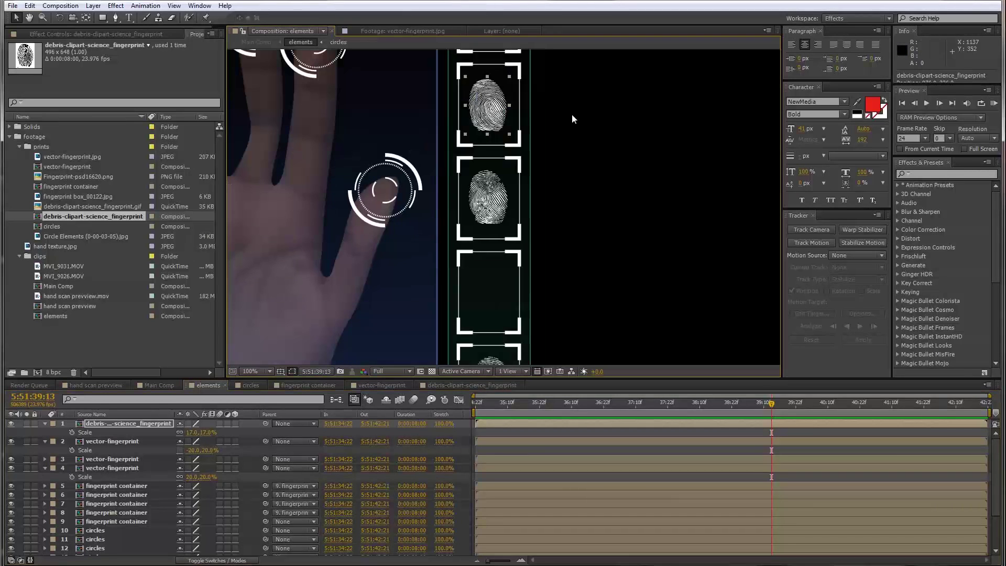
pyautogui.hotkey('ctrl', 'd')
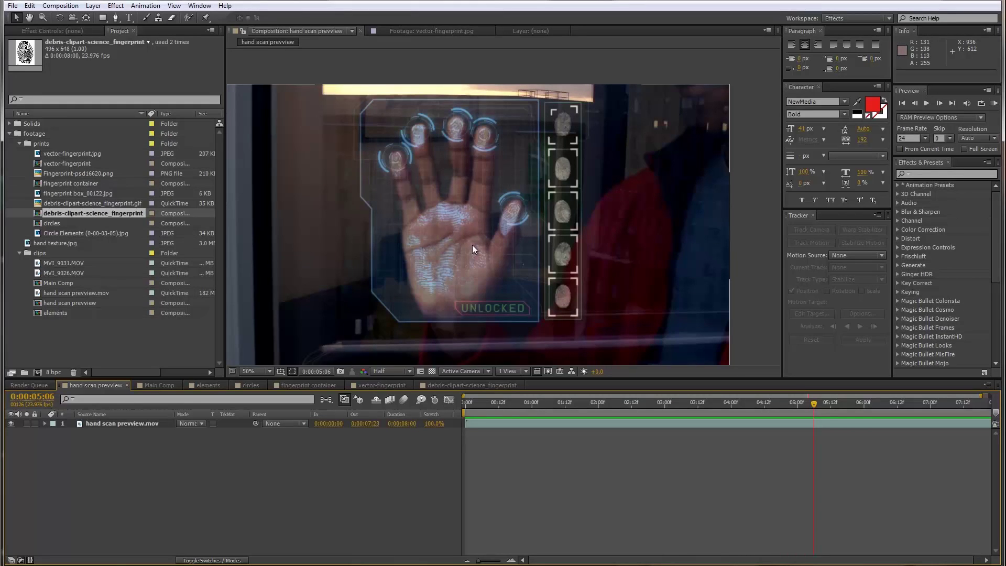
# Return to the elements composition and solo the MVI_9031.MOV hand layer
pyautogui.click(212, 385)
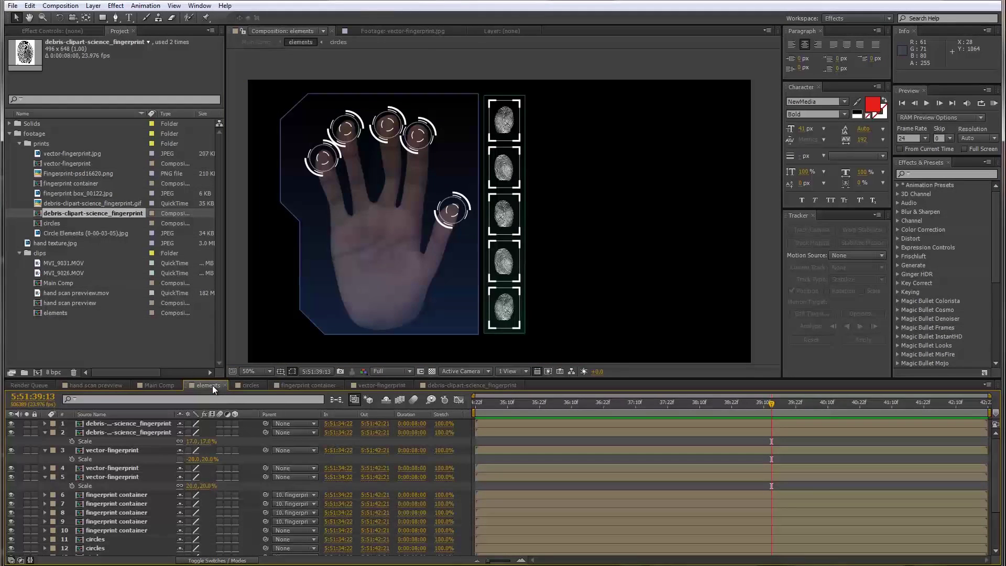
pyautogui.scroll(-3, 121, 499)
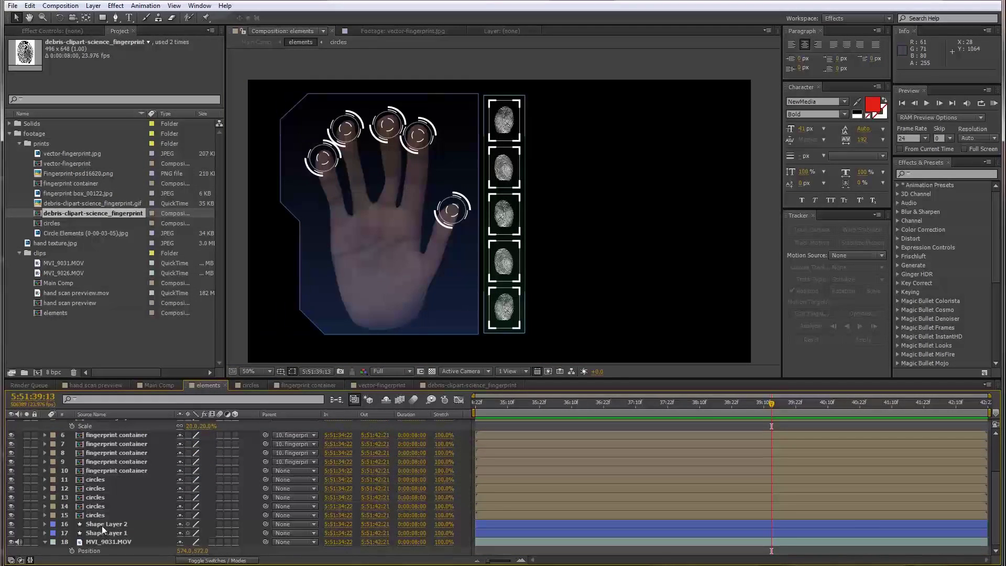
pyautogui.click(94, 542)
pyautogui.press('p')
pyautogui.click(94, 542)
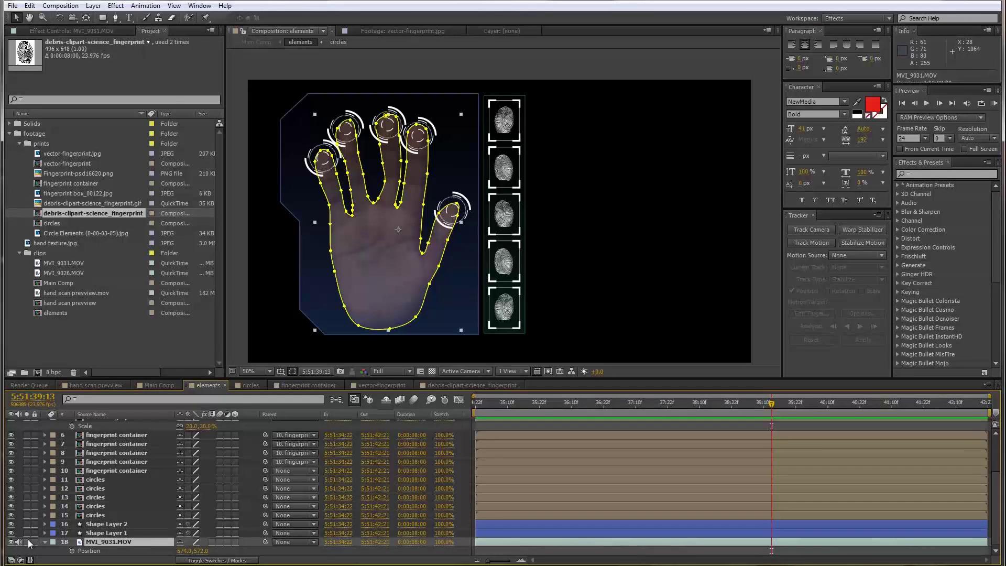
pyautogui.click(27, 542)
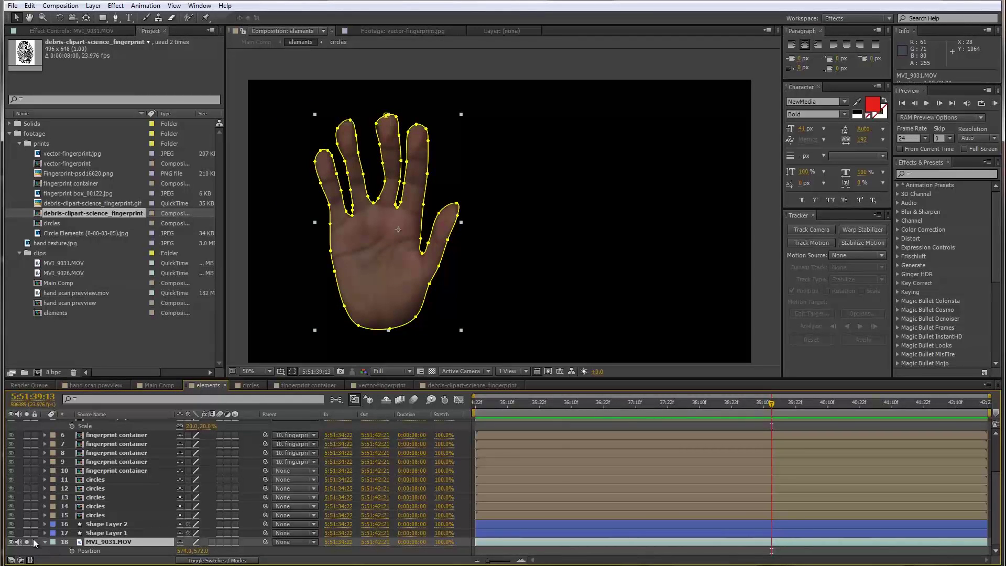
# Collapse the hand layer's properties, mark all the other layers as shy and hide the shy layers in the timeline
pyautogui.click(44, 542)
pyautogui.click(116, 542)
pyautogui.scroll(3, 125, 439)
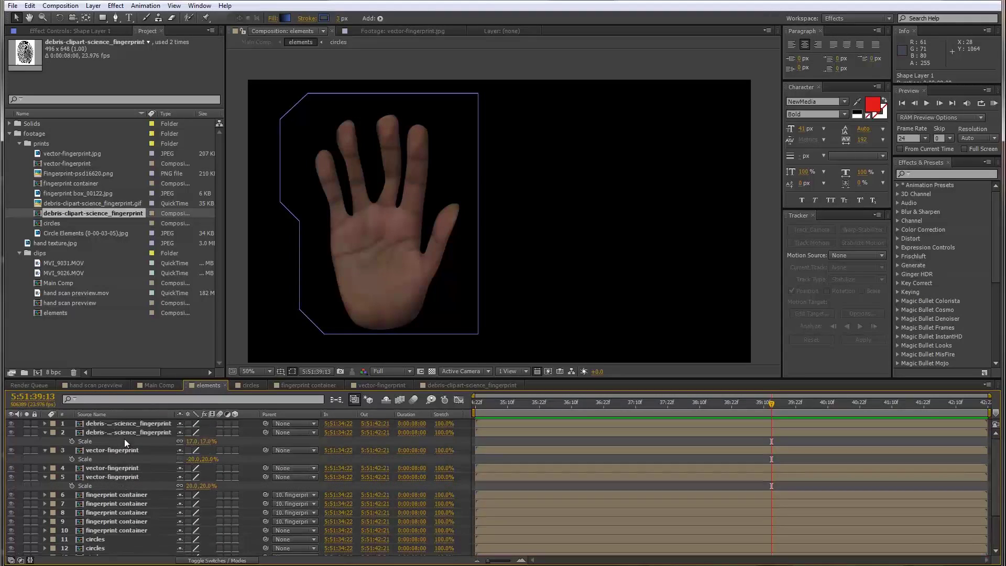
pyautogui.hotkey('ctrl', 'a')
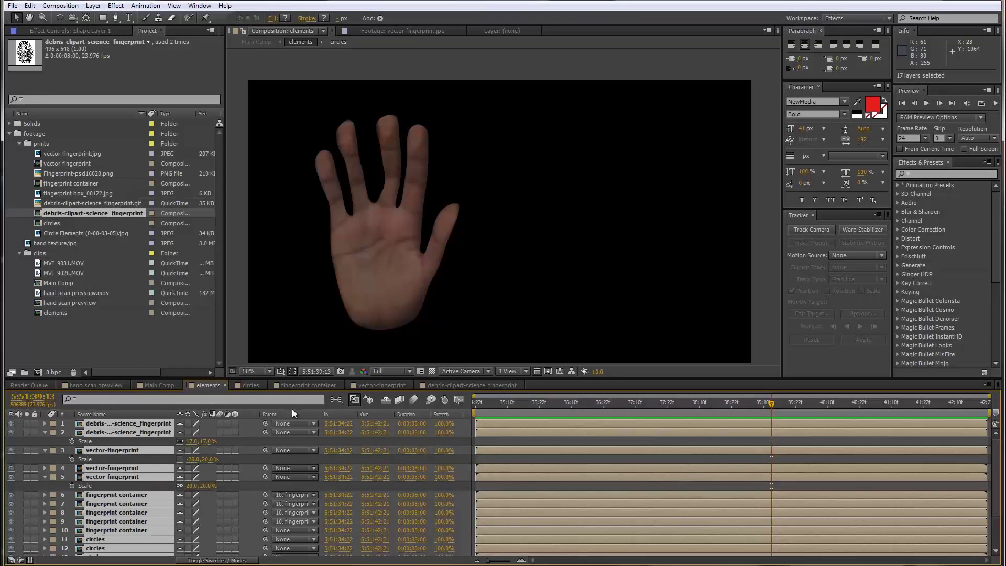
pyautogui.click(391, 399)
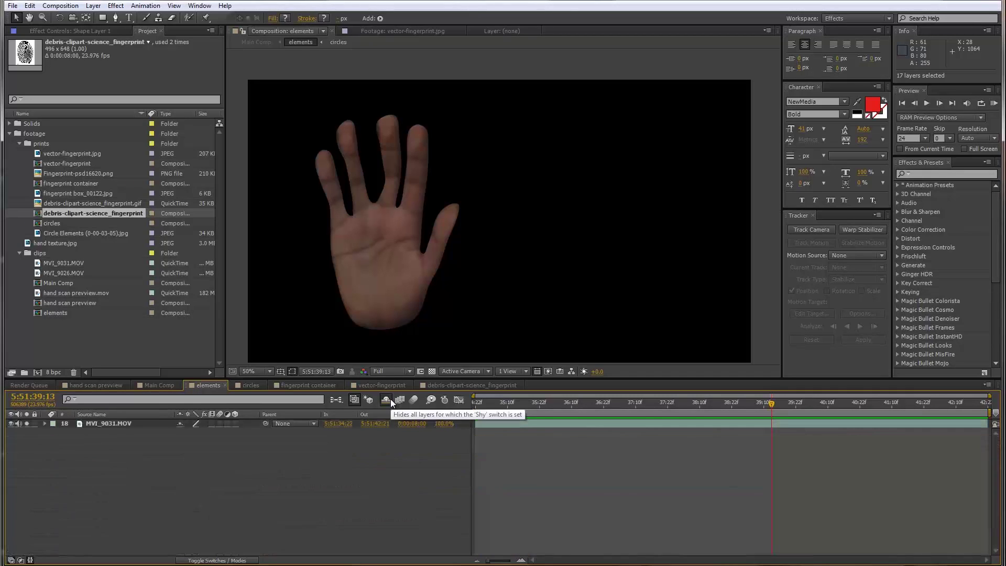
# Apply the Tint effect to the MVI_9031.MOV hand layer
pyautogui.click(137, 424)
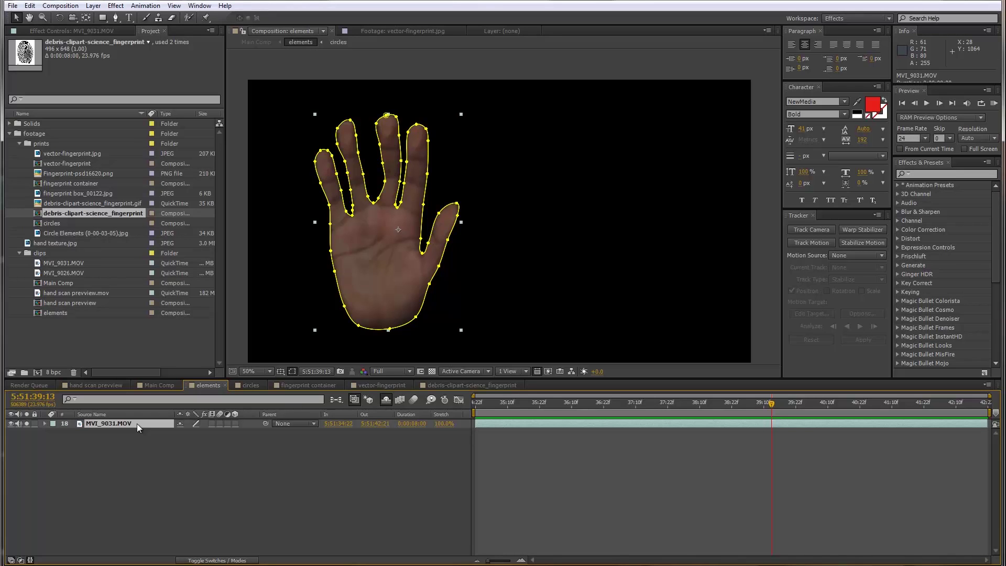
pyautogui.rightClick(136, 424)
pyautogui.moveTo(176, 180)
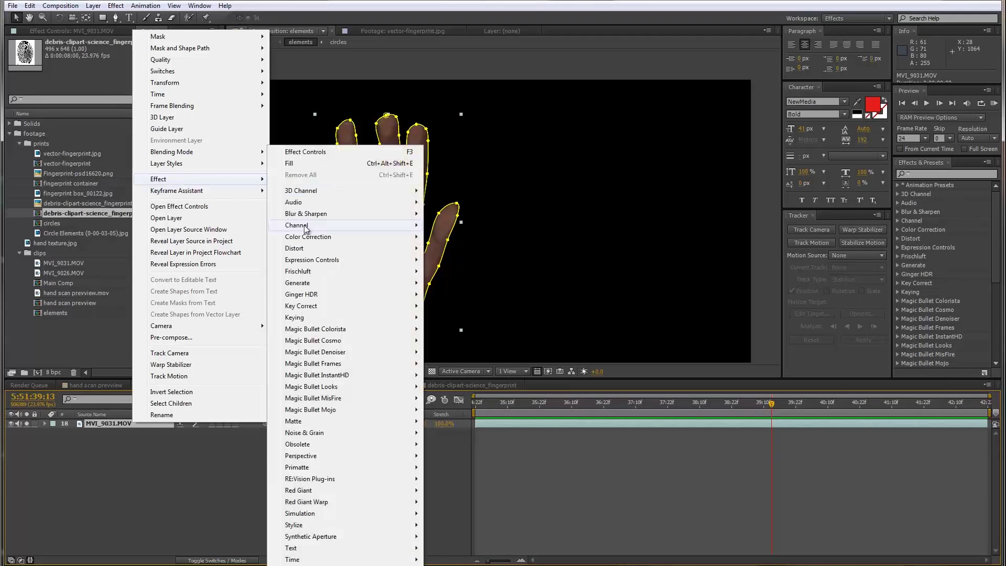
pyautogui.moveTo(308, 237)
pyautogui.click(456, 556)
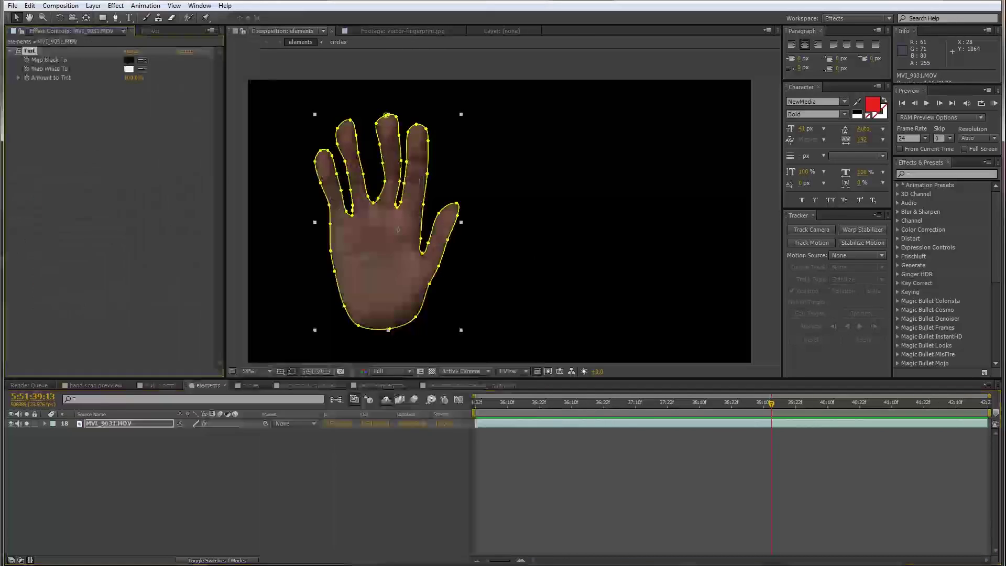
# Add the Levels effect to the MVI_9031.MOV hand layer
pyautogui.rightClick(105, 423)
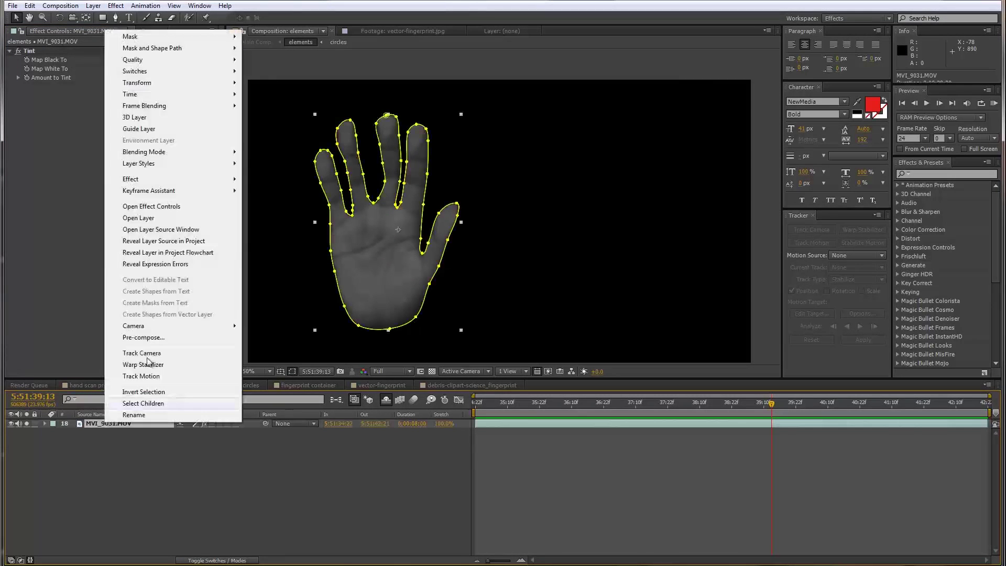
pyautogui.moveTo(157, 179)
pyautogui.moveTo(314, 237)
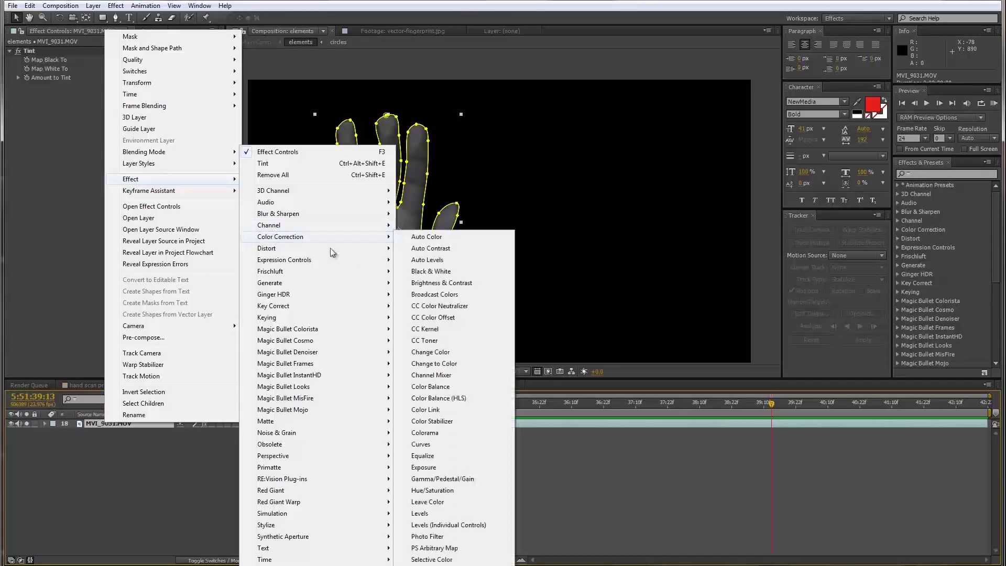
pyautogui.click(421, 513)
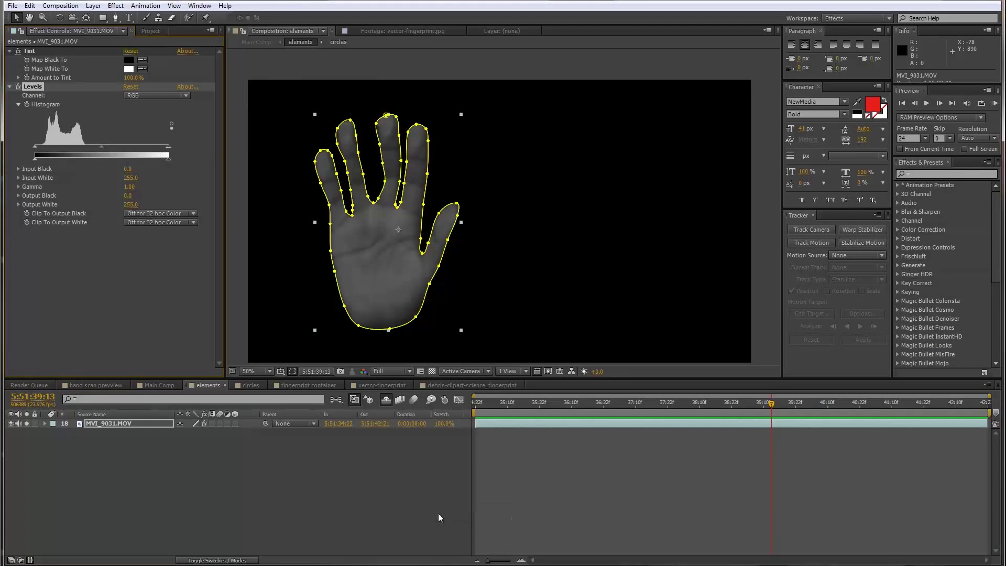
# Set the hand's Levels to Input Black 40, Input White 82 and Gamma 0.44, and hide the mask outline in the viewer
pyautogui.moveTo(168, 152); pyautogui.dragTo(87, 151)
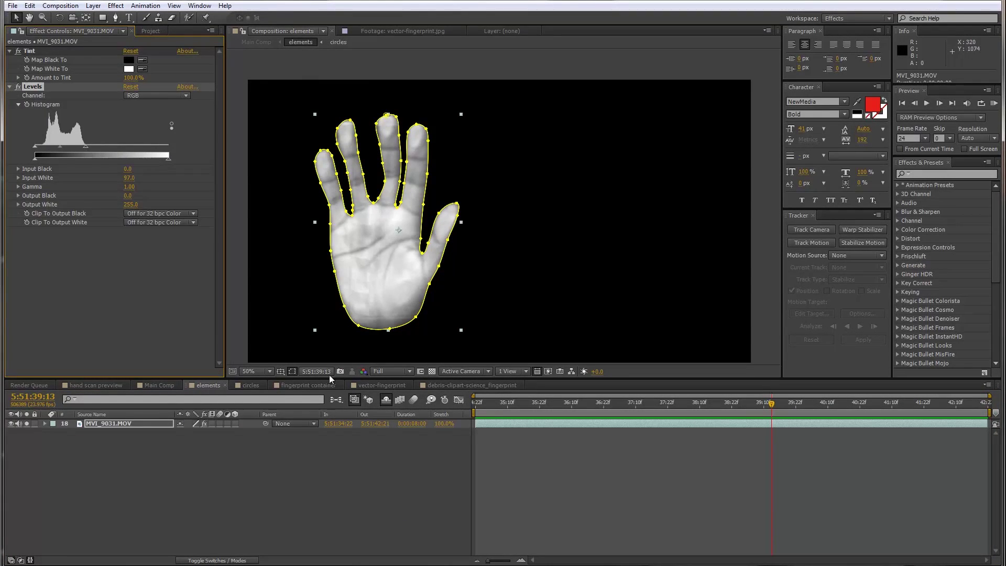
pyautogui.click(293, 370)
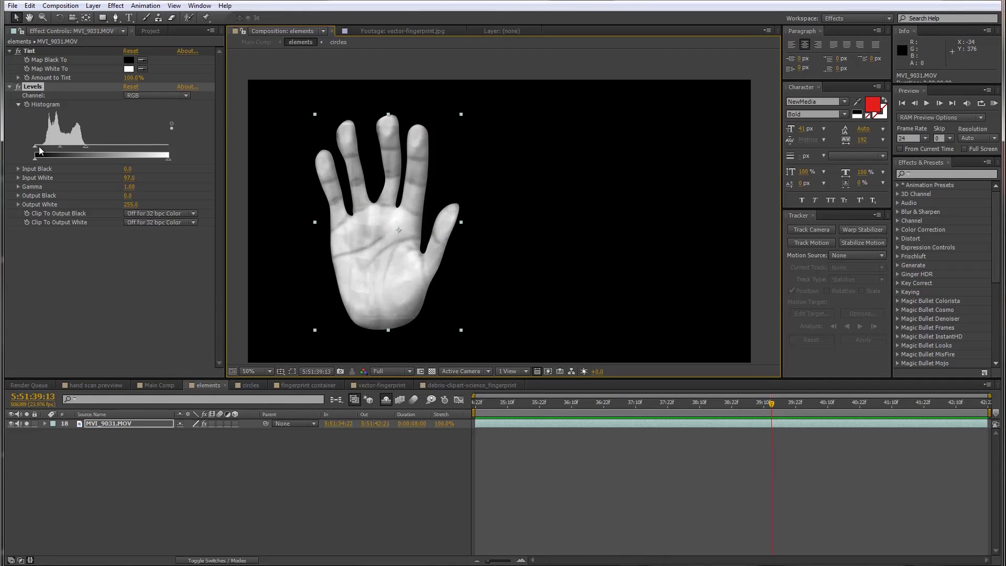
pyautogui.moveTo(35, 147); pyautogui.dragTo(43, 150)
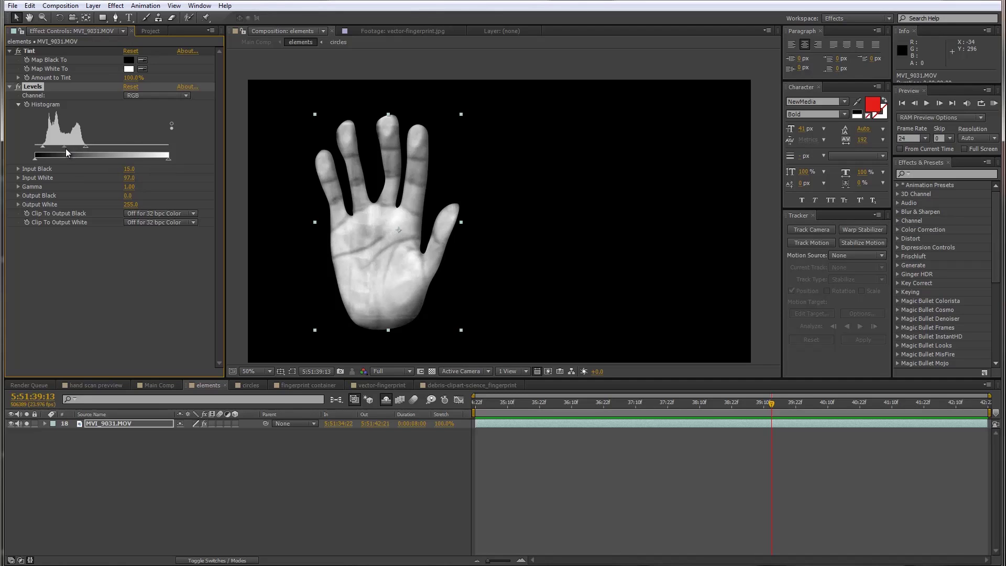
pyautogui.moveTo(64, 147)
pyautogui.mouseDown()
pyautogui.moveTo(77, 150)
pyautogui.moveTo(48, 151)
pyautogui.moveTo(74, 150)
pyautogui.mouseUp()
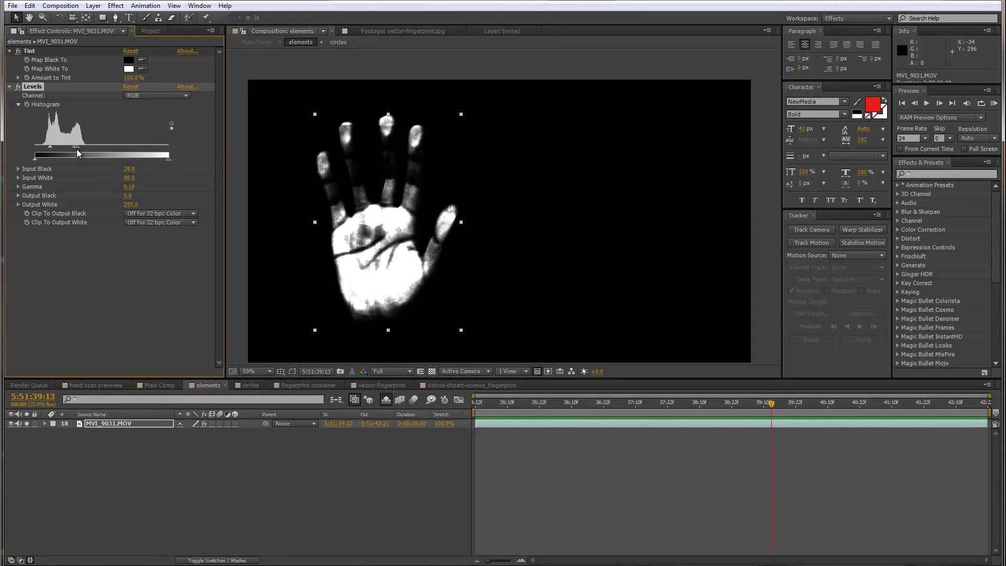
pyautogui.moveTo(76, 149); pyautogui.dragTo(77, 149)
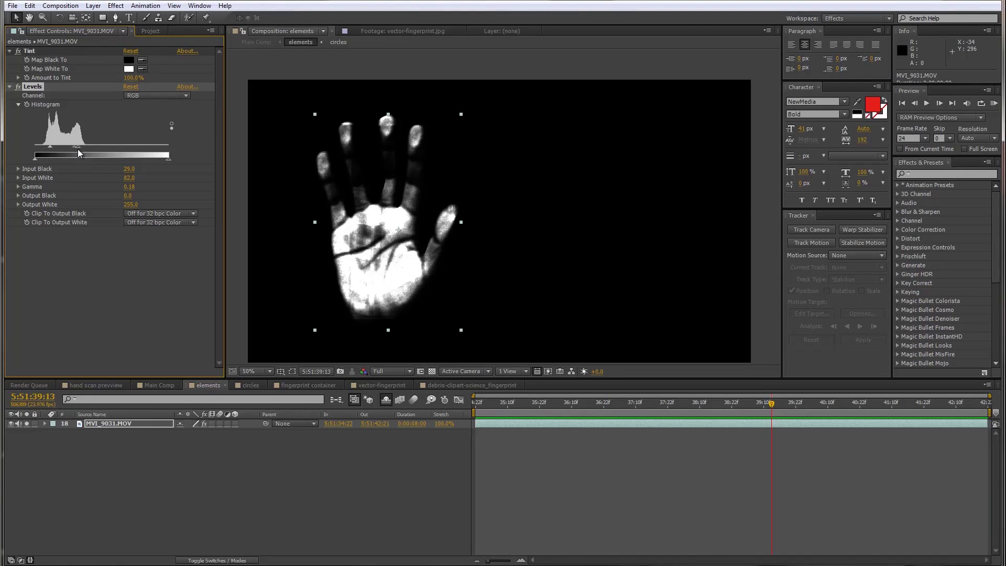
pyautogui.moveTo(74, 151); pyautogui.dragTo(57, 151)
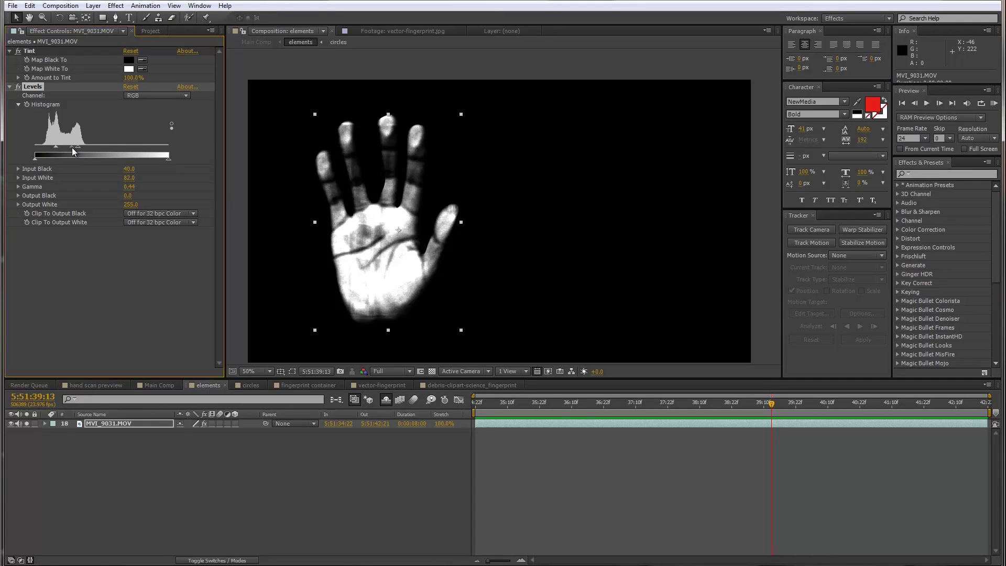
# Set the hand layer's Levels to Input White 74 and Gamma 0.20
pyautogui.moveTo(72, 147); pyautogui.dragTo(75, 146)
pyautogui.moveTo(77, 147); pyautogui.dragTo(73, 148)
# Draw a second closed mask on the hand layer around the upper parts of the four fingers, excluding the thumb and palm
pyautogui.click(115, 18)
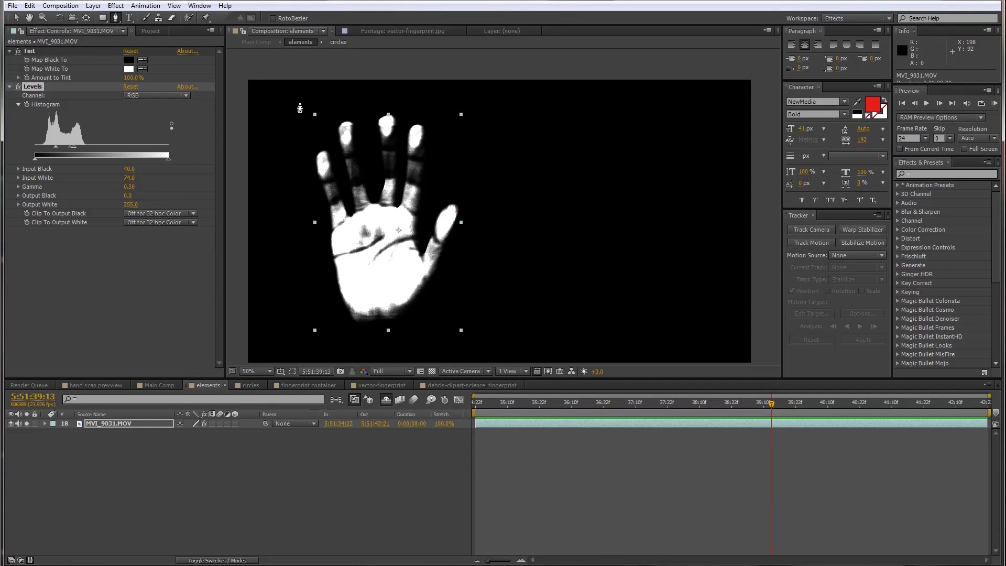
pyautogui.click(300, 103)
pyautogui.click(297, 200)
pyautogui.click(340, 186)
pyautogui.click(393, 173)
pyautogui.click(433, 186)
pyautogui.click(468, 166)
pyautogui.click(458, 108)
pyautogui.click(419, 85)
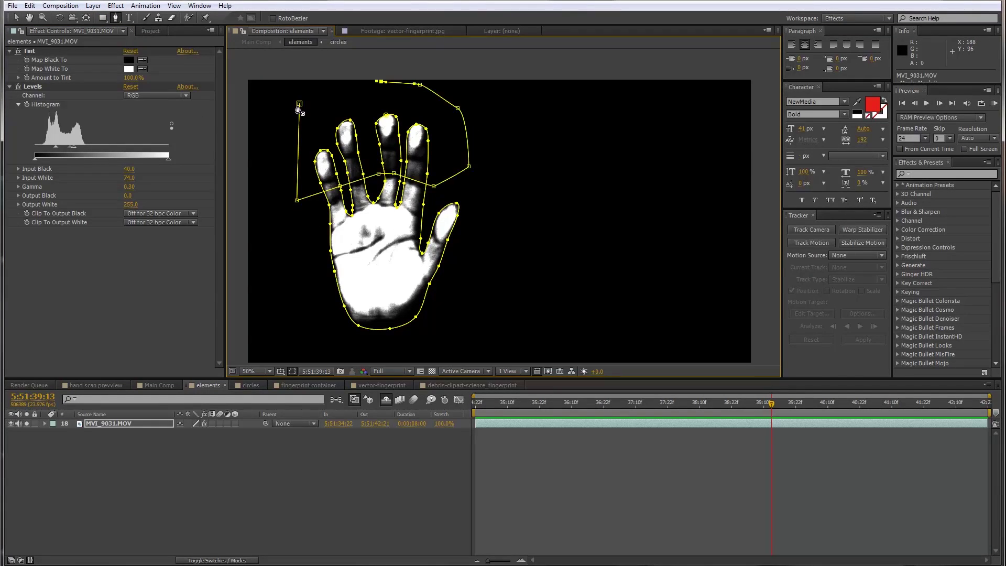
pyautogui.click(299, 104)
# Set Mask 2 of the hand layer to Intersect
pyautogui.click(198, 451)
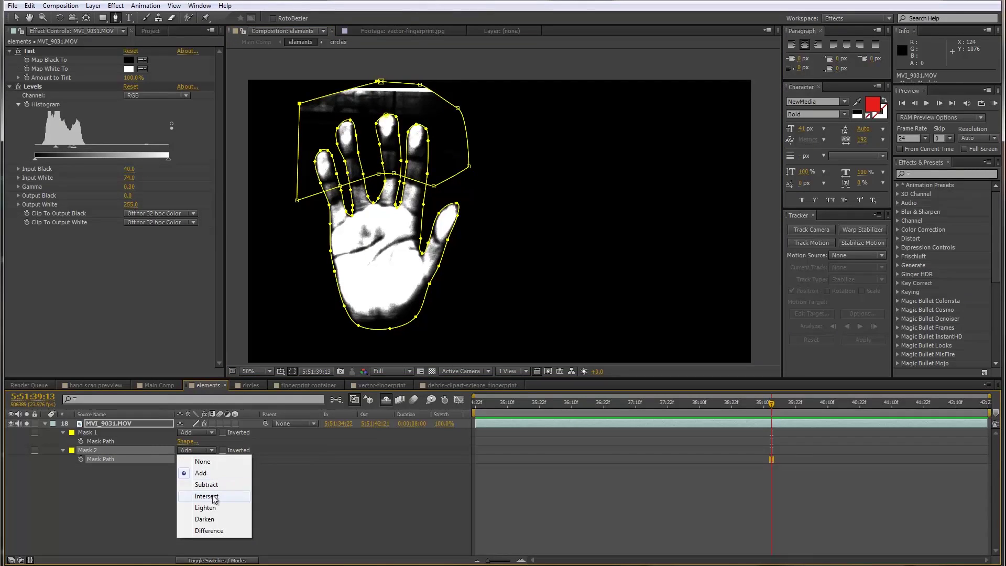
pyautogui.click(209, 495)
pyautogui.click(127, 478)
# Duplicate the MVI_9031.MOV hand layer and set Mask 2 of the lower copy to Subtract
pyautogui.click(117, 423)
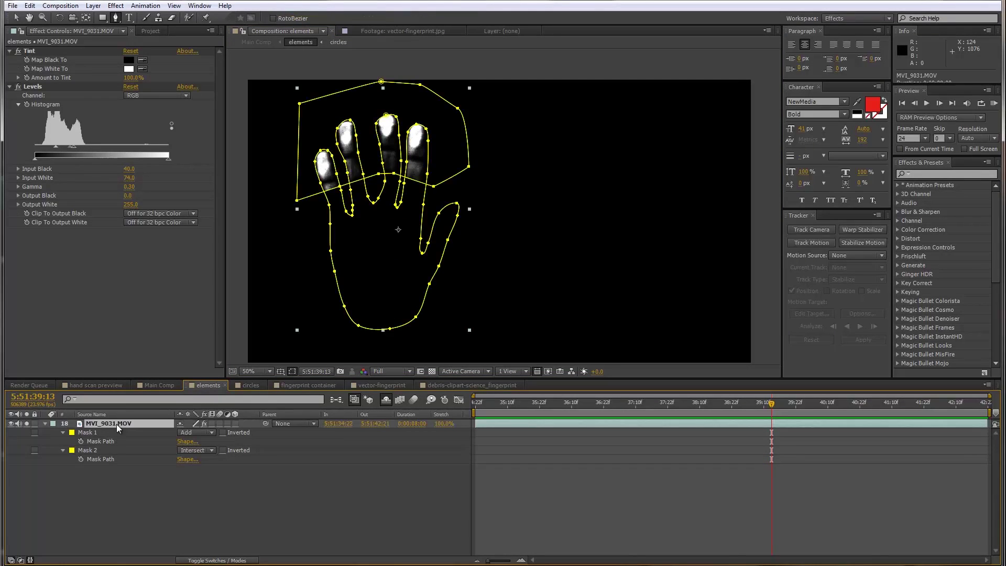
pyautogui.hotkey('ctrl', 'd')
pyautogui.click(196, 459)
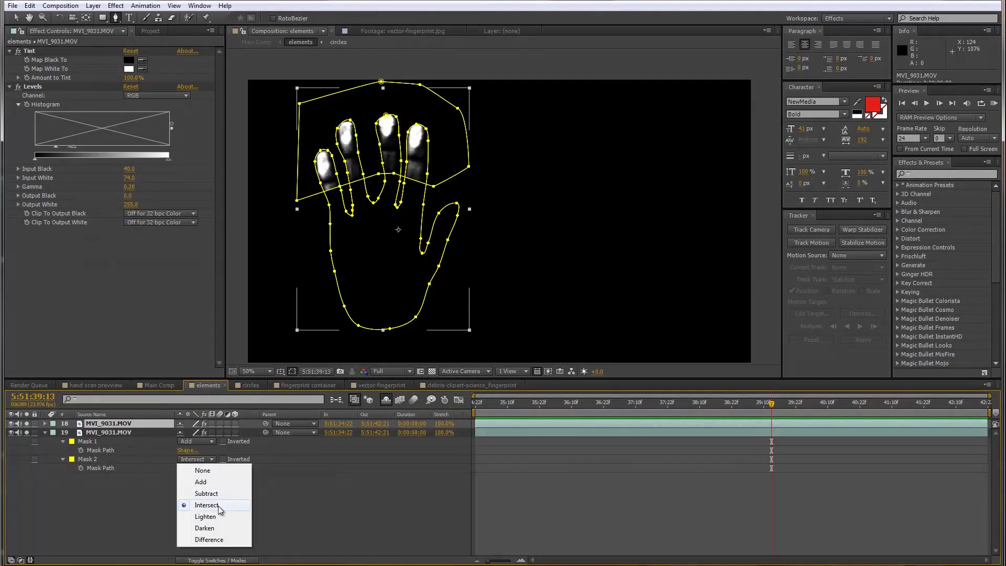
pyautogui.click(218, 499)
pyautogui.click(155, 516)
pyautogui.click(100, 425)
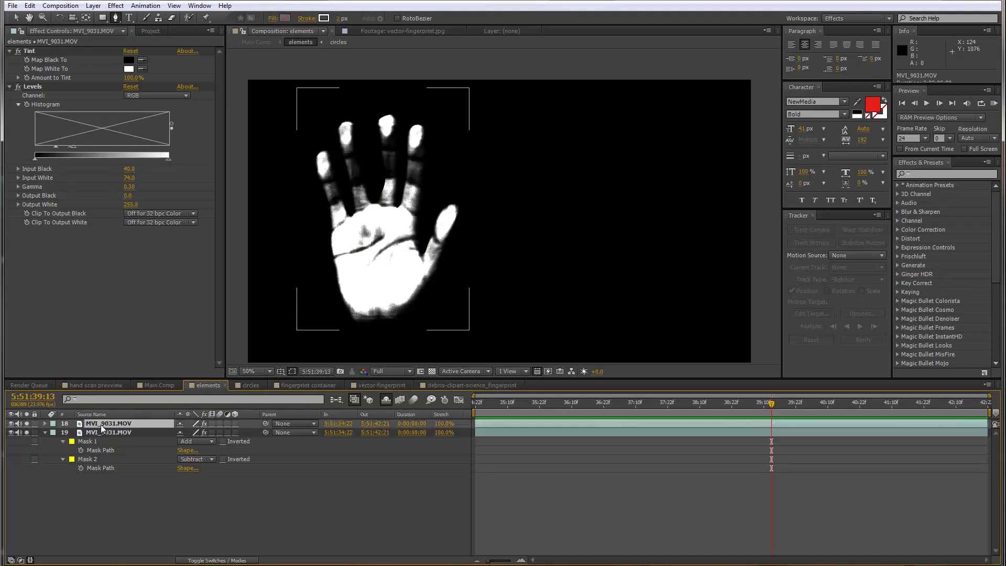
# Toggle the visibility of the two hand layers to check which part of the hand each one shows
pyautogui.click(102, 433)
pyautogui.click(105, 424)
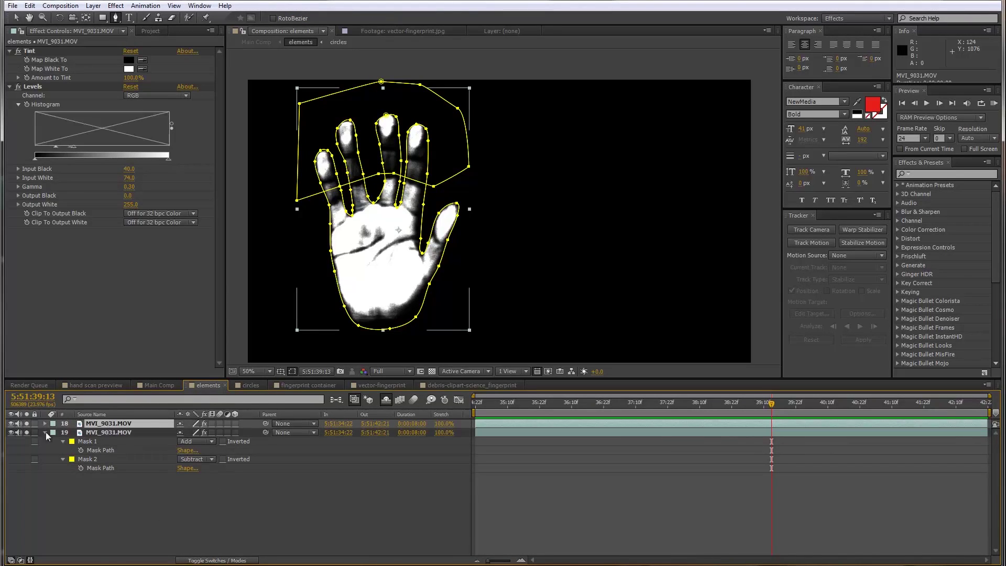
pyautogui.click(12, 433)
pyautogui.click(11, 432)
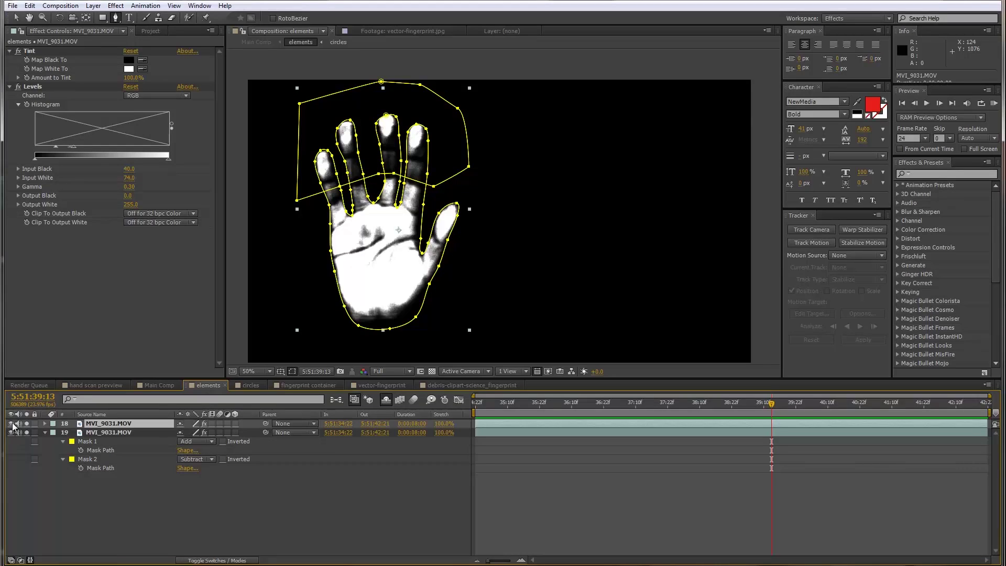
pyautogui.click(12, 424)
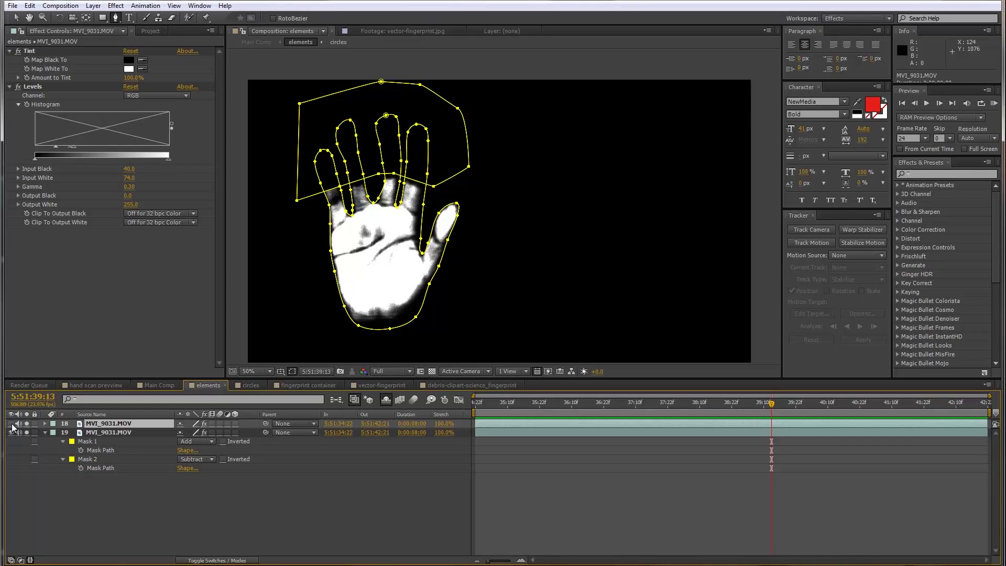
pyautogui.click(11, 423)
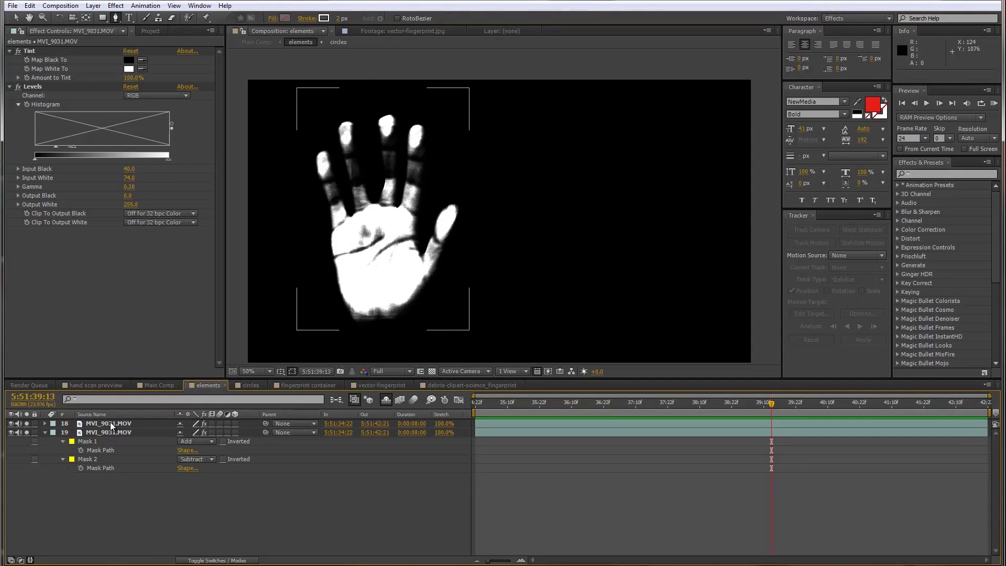
# Hide the lower palm layer and set the upper finger layer's Levels to Input Black 63, Input White 75 and Gamma 0.42
pyautogui.click(110, 423)
pyautogui.click(11, 433)
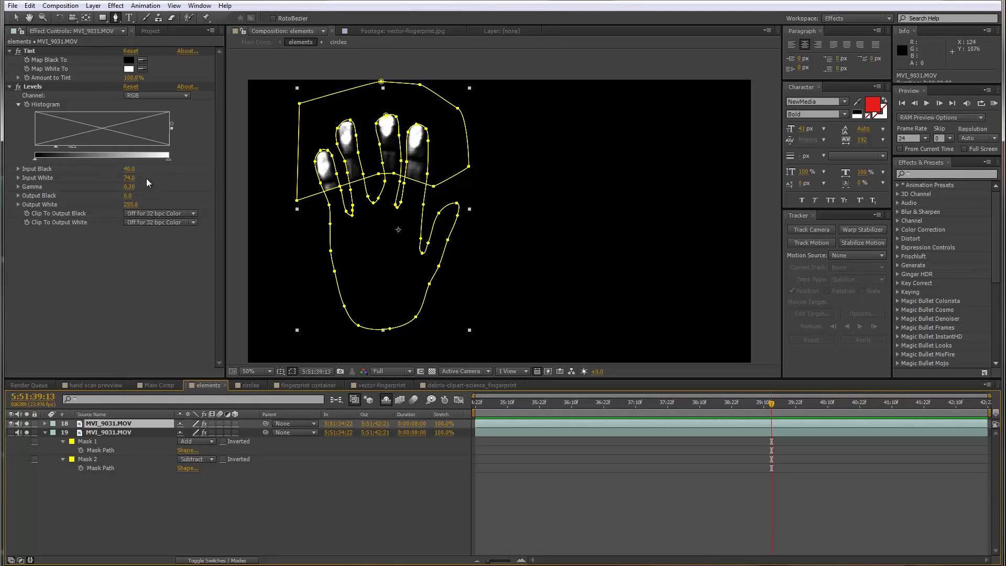
pyautogui.moveTo(77, 151)
pyautogui.mouseDown()
pyautogui.moveTo(63, 147)
pyautogui.moveTo(74, 149)
pyautogui.mouseUp()
pyautogui.press('F2')
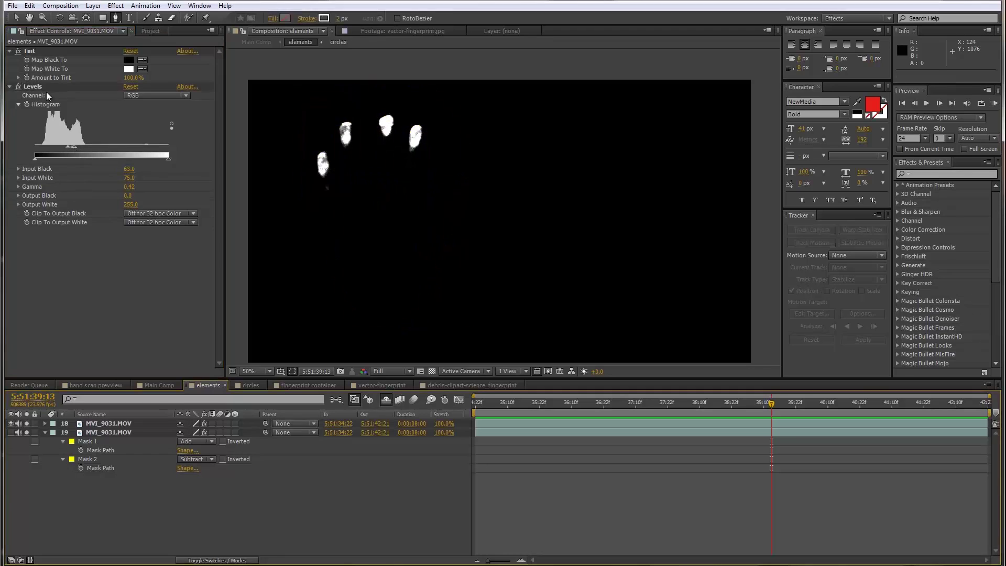
# Reshape Mask 2 on the upper hand layer so that it also encloses the thumb tip
pyautogui.click(130, 424)
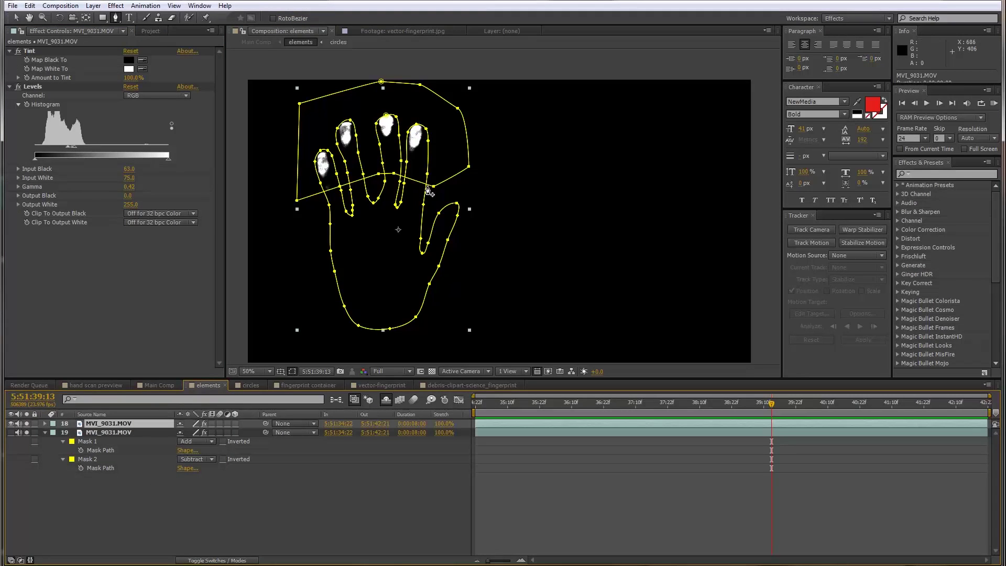
pyautogui.moveTo(436, 188); pyautogui.dragTo(454, 273)
pyautogui.moveTo(394, 173); pyautogui.dragTo(422, 175)
pyautogui.click(251, 473)
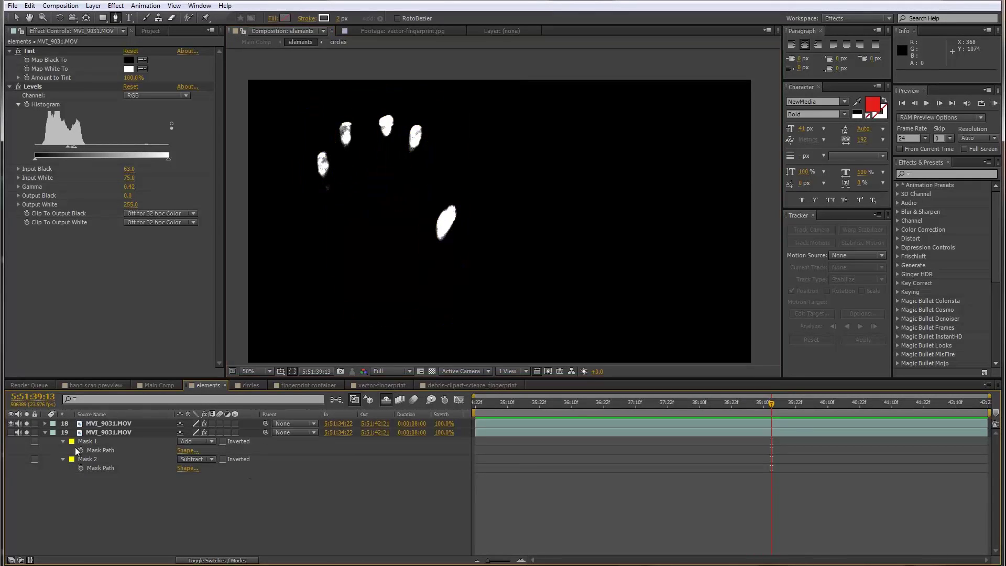
# Hide the finger layer, show the palm layer and set its Levels to Input Black 60 and Input White 83
pyautogui.click(11, 423)
pyautogui.click(11, 433)
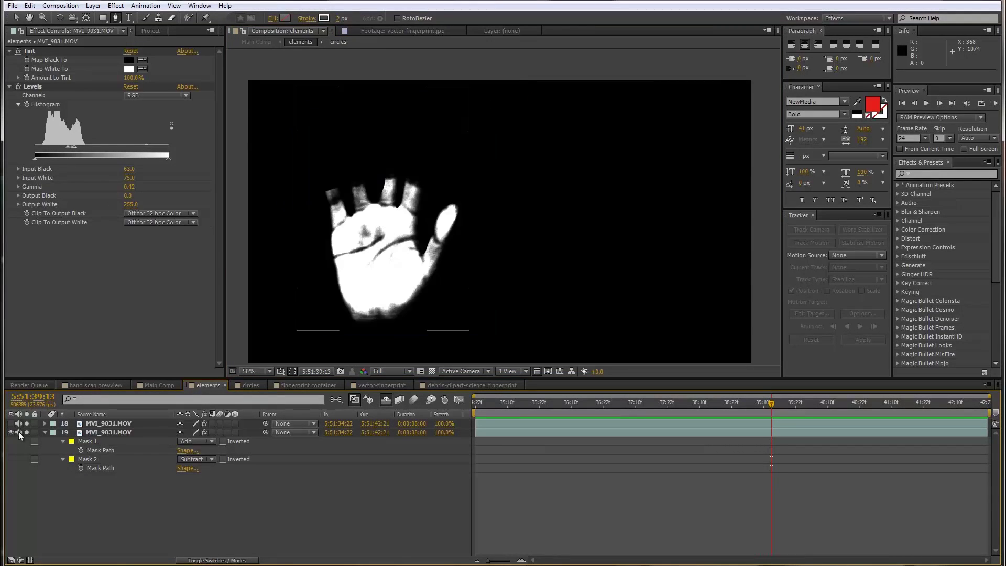
pyautogui.click(91, 434)
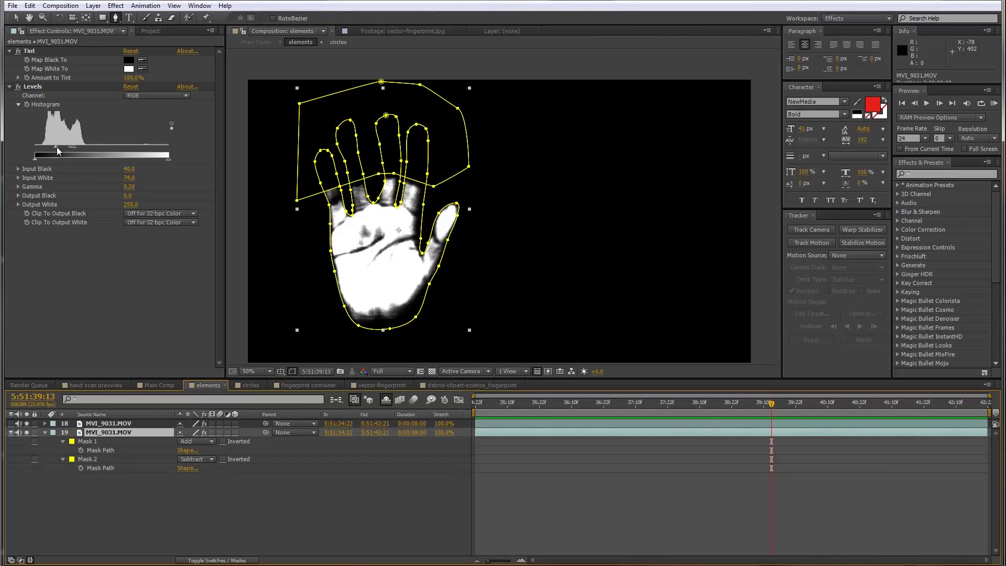
pyautogui.moveTo(56, 147); pyautogui.dragTo(78, 149)
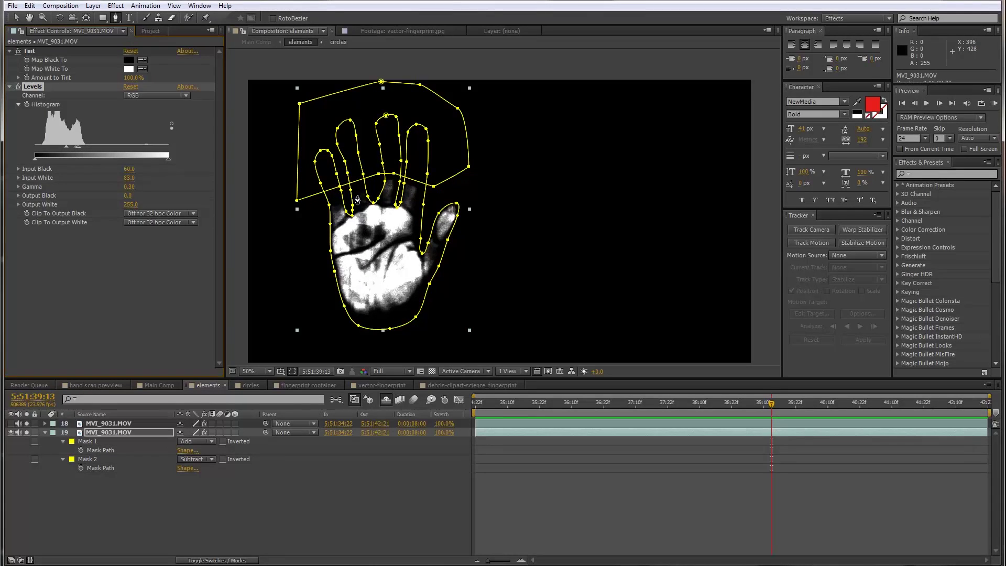
# Pull in the thumb portion of Mask 1 on the palm layer to cut off the thumb tip, and collapse the layer's properties
pyautogui.moveTo(457, 209); pyautogui.dragTo(447, 262)
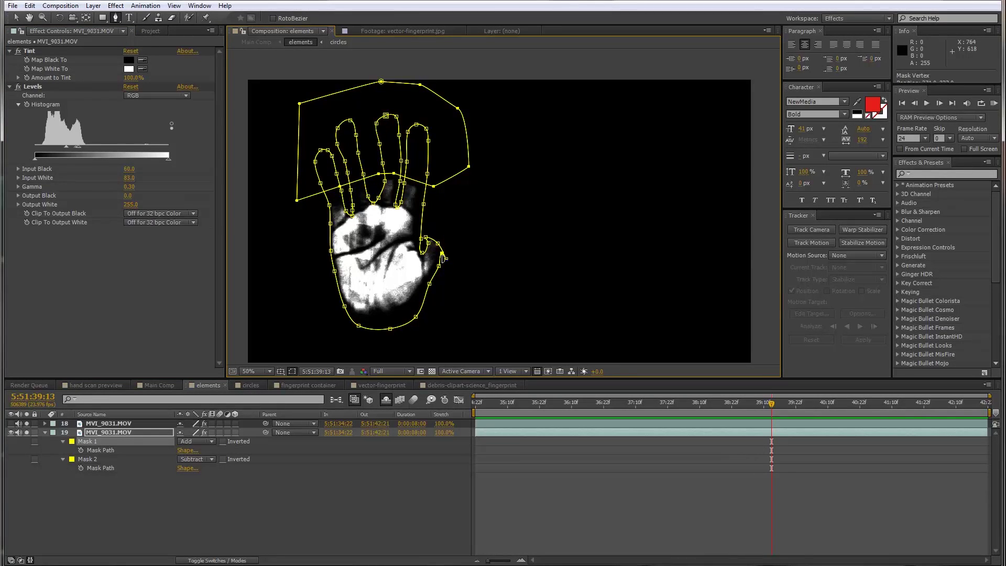
pyautogui.press('f')
pyautogui.press('F2')
pyautogui.click(43, 433)
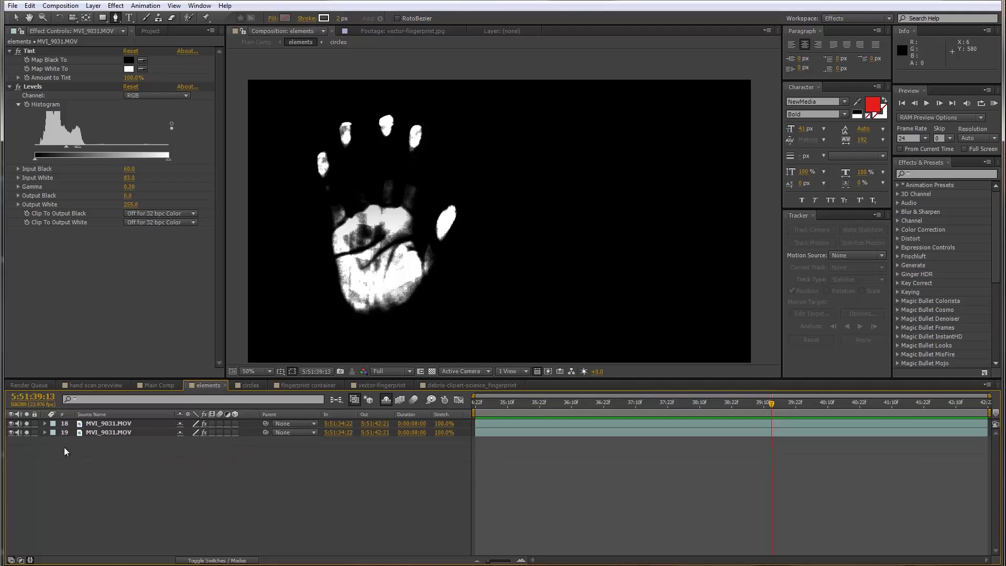
# Pre-compose the two MVI_9031.MOV layers into a new composition named "hand pre"
pyautogui.moveTo(64, 448); pyautogui.dragTo(90, 410)
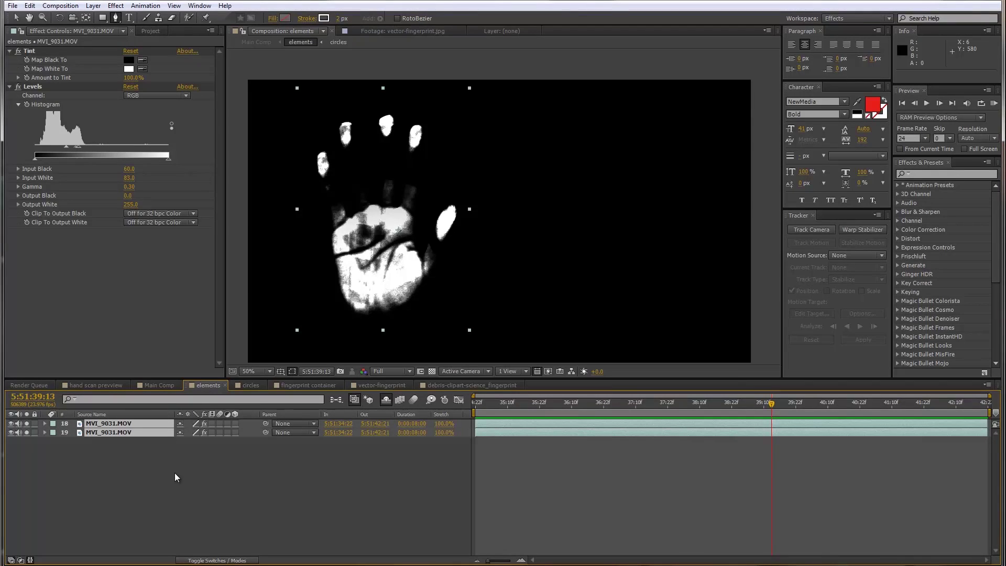
pyautogui.rightClick(94, 433)
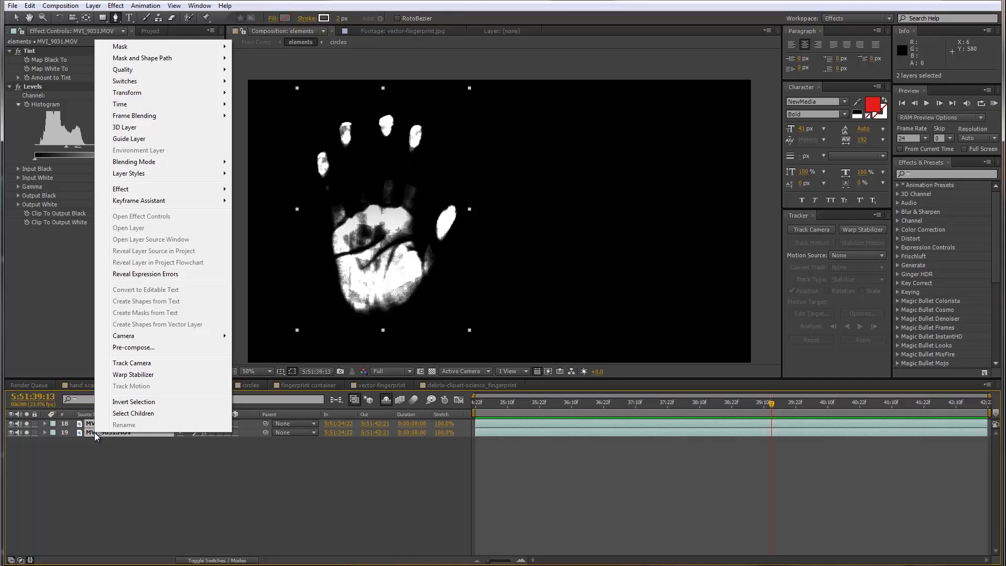
pyautogui.click(134, 348)
pyautogui.write('hand pre')
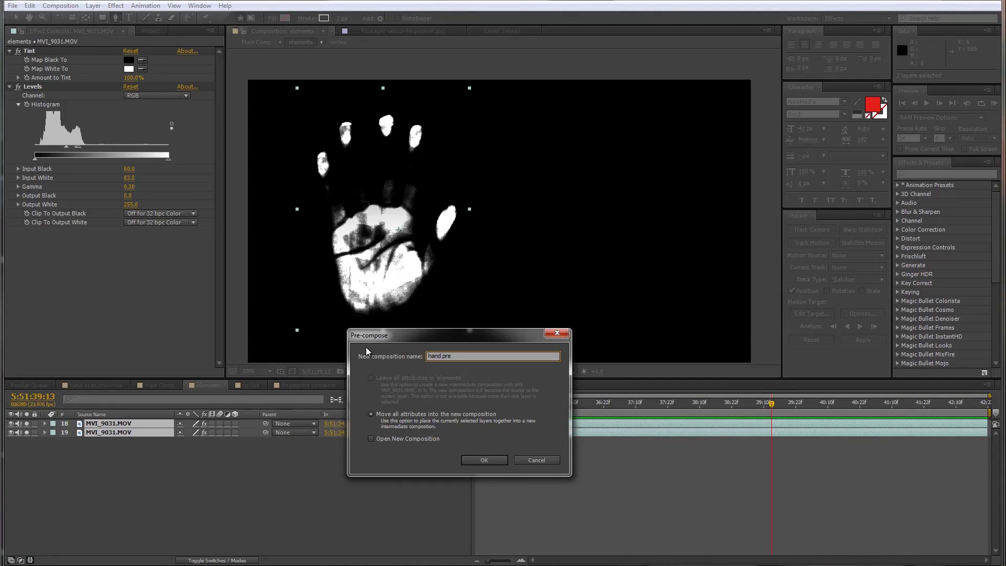
pyautogui.press('Return')
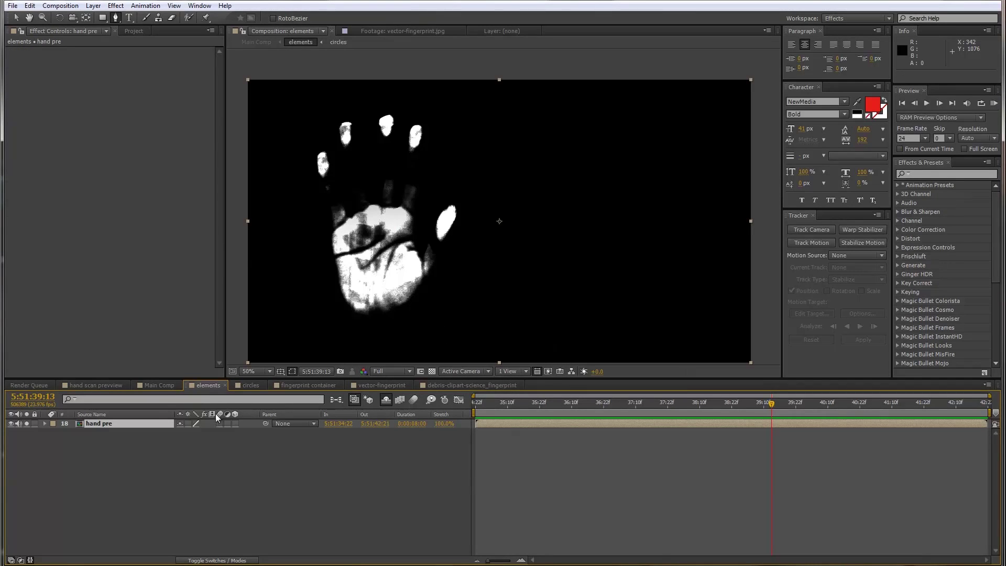
# Reveal the shy layers, place hand texture.jpg directly above the hand pre layer, and hide the shy layers again
pyautogui.click(385, 400)
pyautogui.scroll(-3, 157, 498)
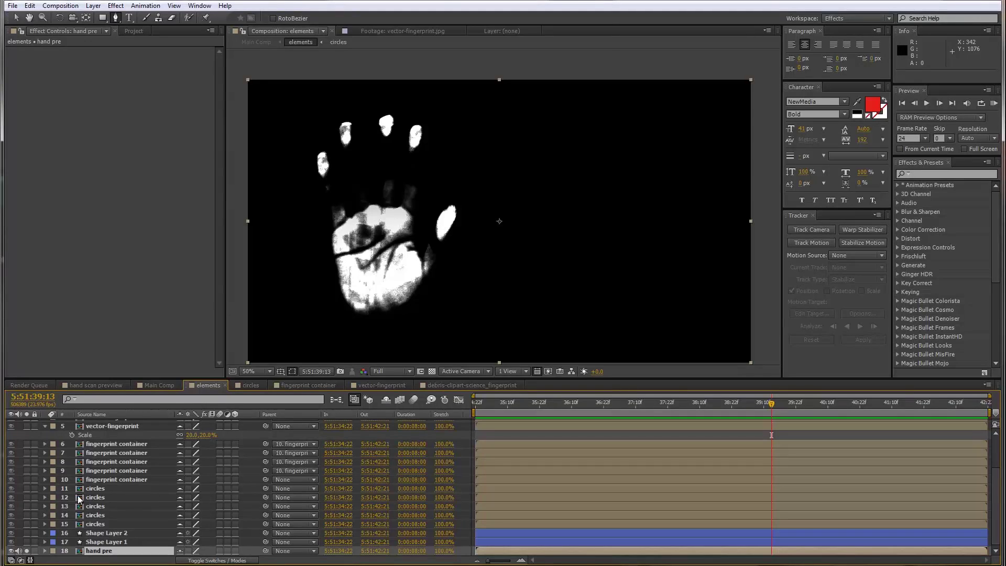
pyautogui.scroll(2, 79, 499)
pyautogui.scroll(-2, 78, 499)
pyautogui.click(134, 30)
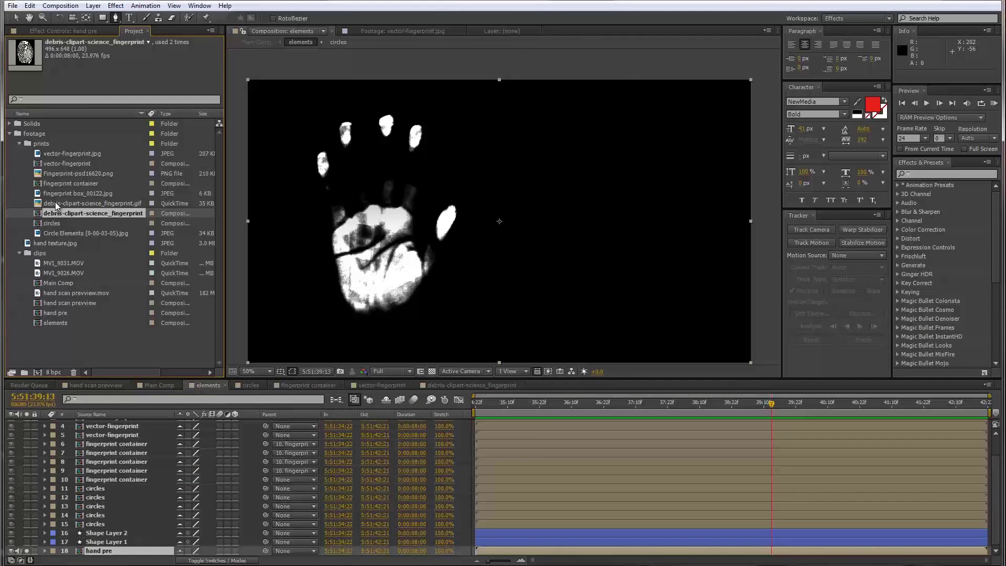
pyautogui.doubleClick(45, 244)
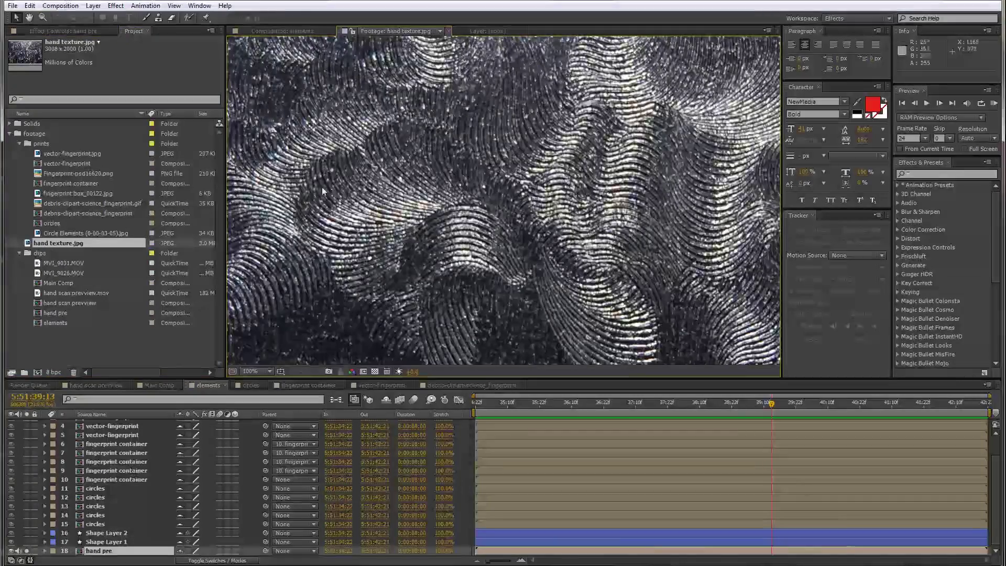
pyautogui.scroll(-4, 324, 192)
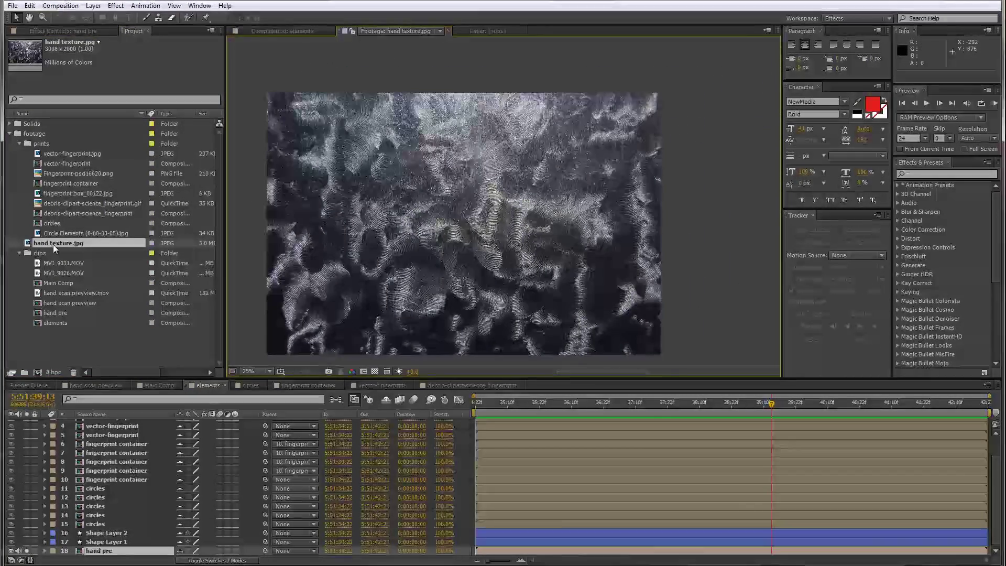
pyautogui.moveTo(53, 245); pyautogui.dragTo(120, 551)
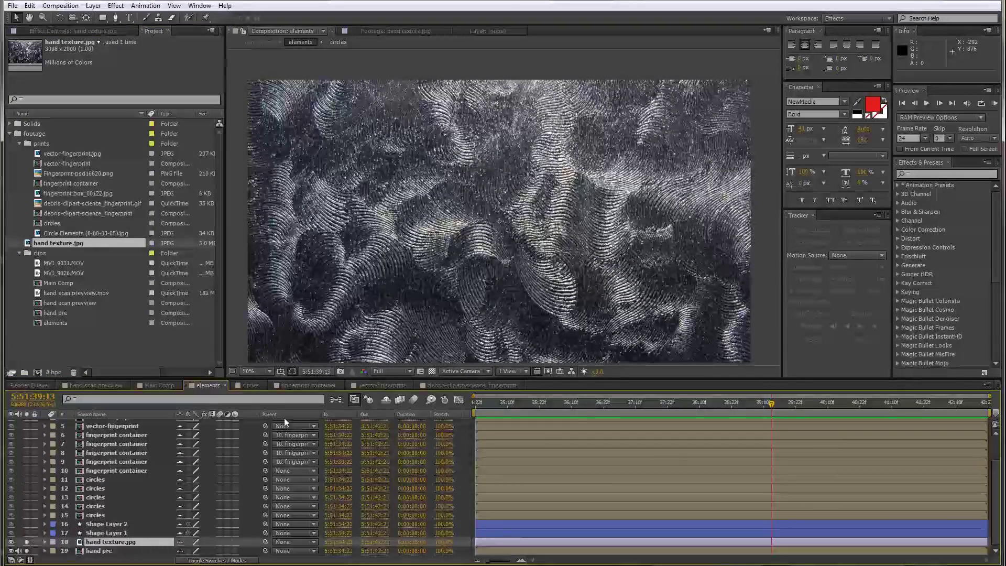
pyautogui.click(386, 401)
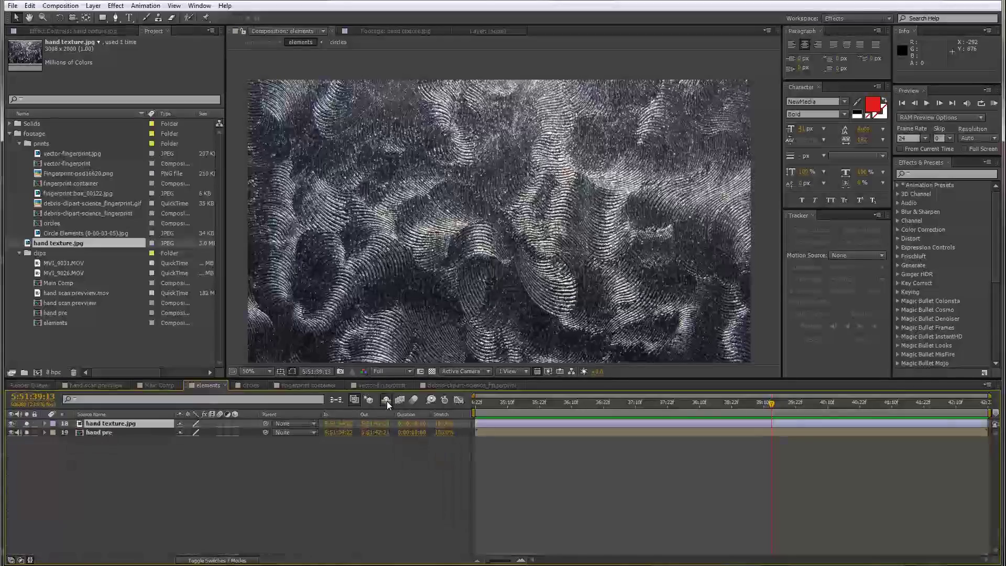
# Apply the Tint effect to the hand texture.jpg layer
pyautogui.rightClick(108, 422)
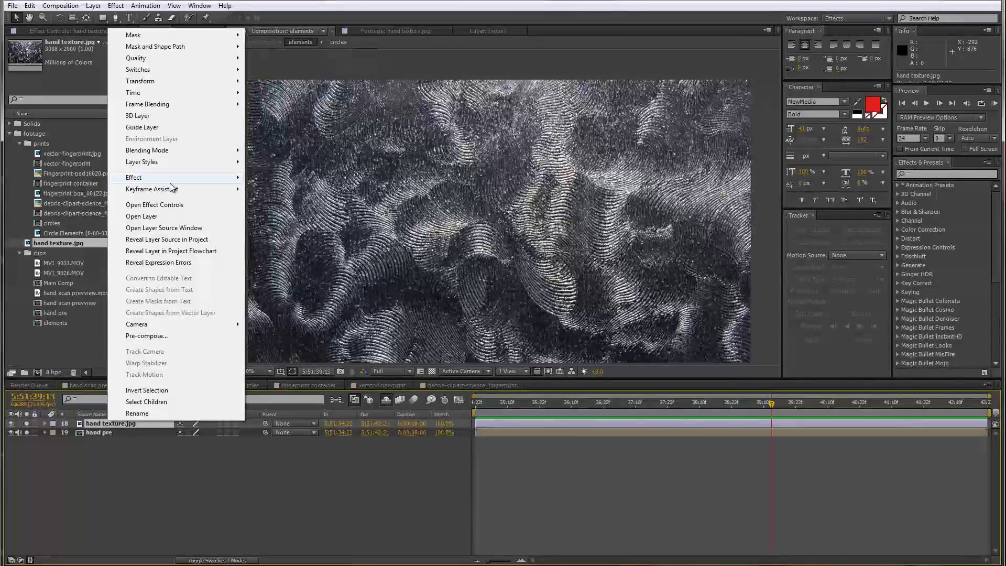
pyautogui.moveTo(171, 180)
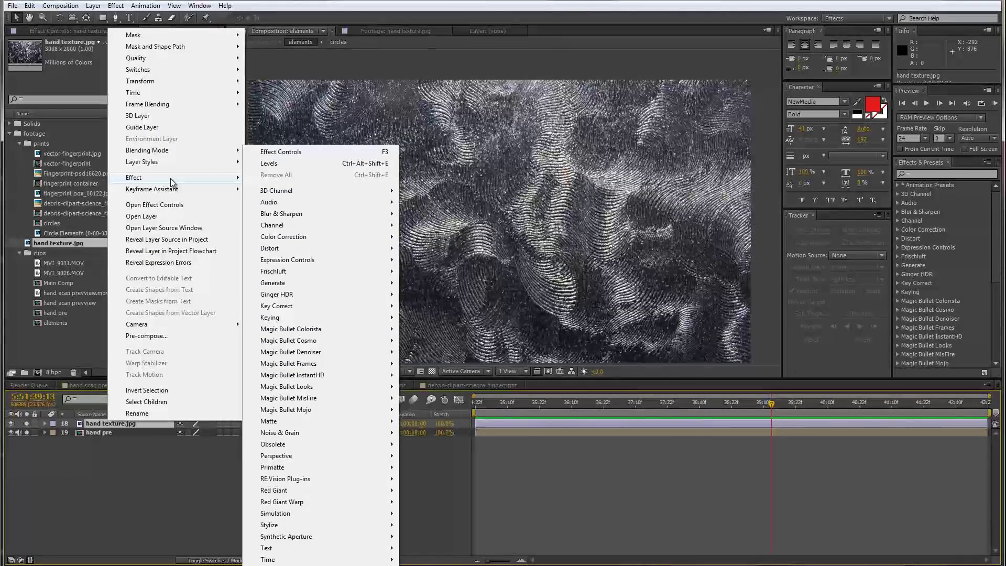
pyautogui.moveTo(307, 237)
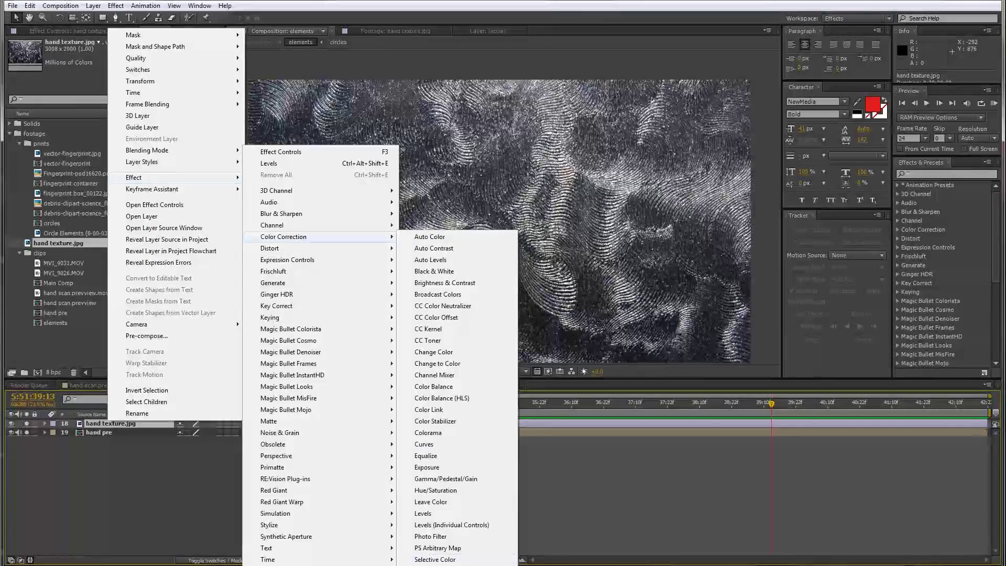
pyautogui.click(435, 556)
# Add the Levels effect to the hand texture.jpg layer
pyautogui.rightClick(133, 424)
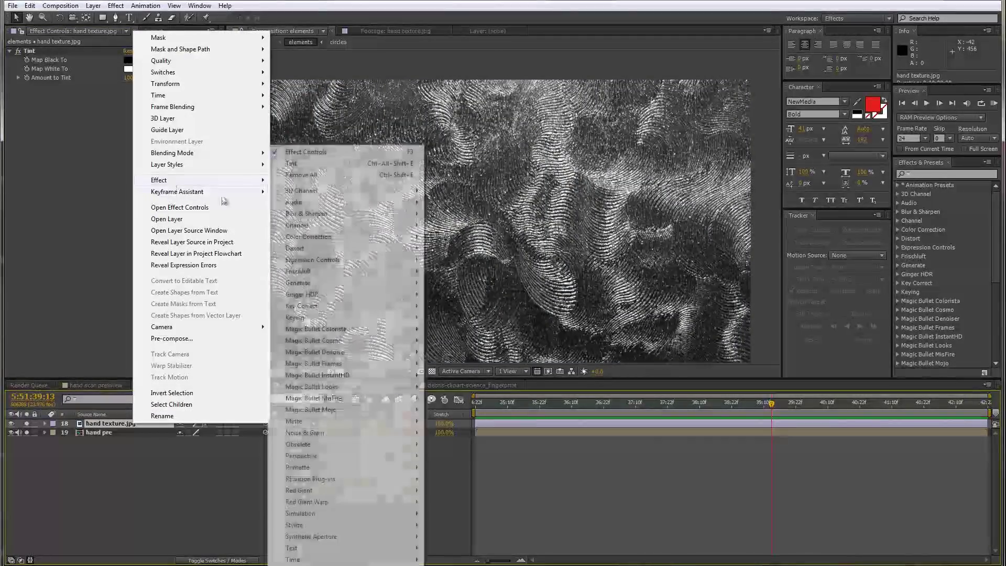
pyautogui.moveTo(314, 237)
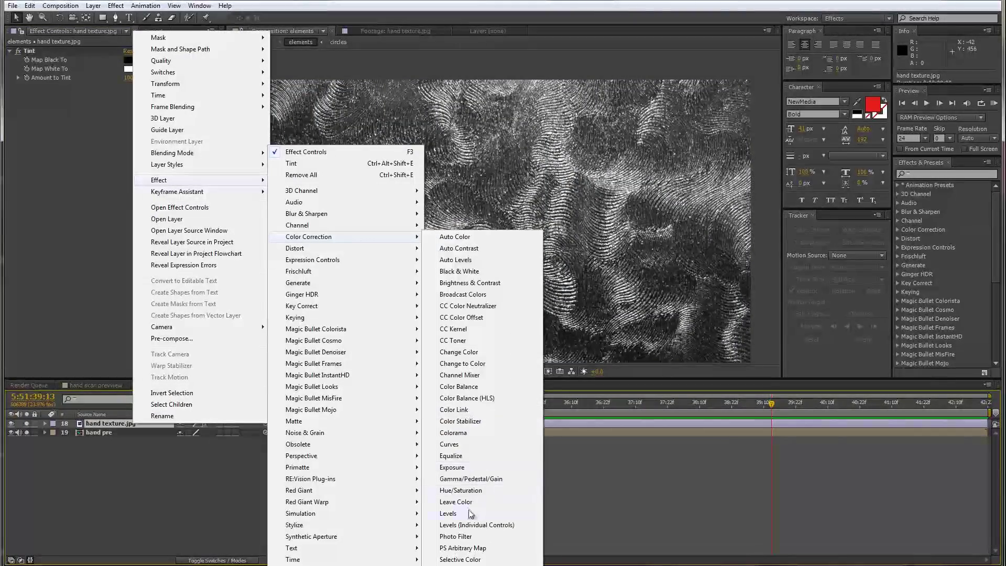
pyautogui.click(450, 513)
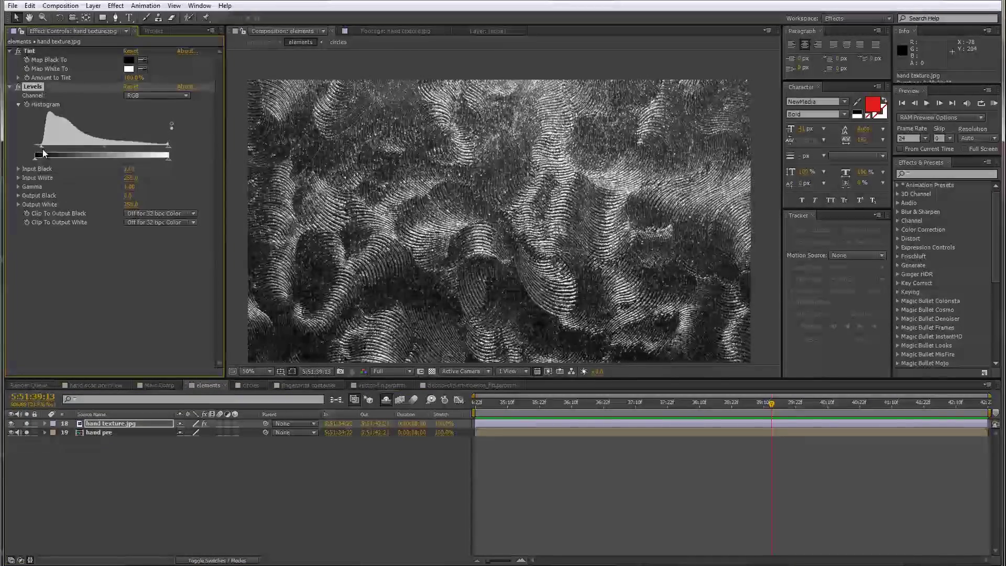
# In the Levels effect on hand texture.jpg, set Input Black to about 61 and Input White to about 184
pyautogui.moveTo(43, 152); pyautogui.dragTo(48, 149)
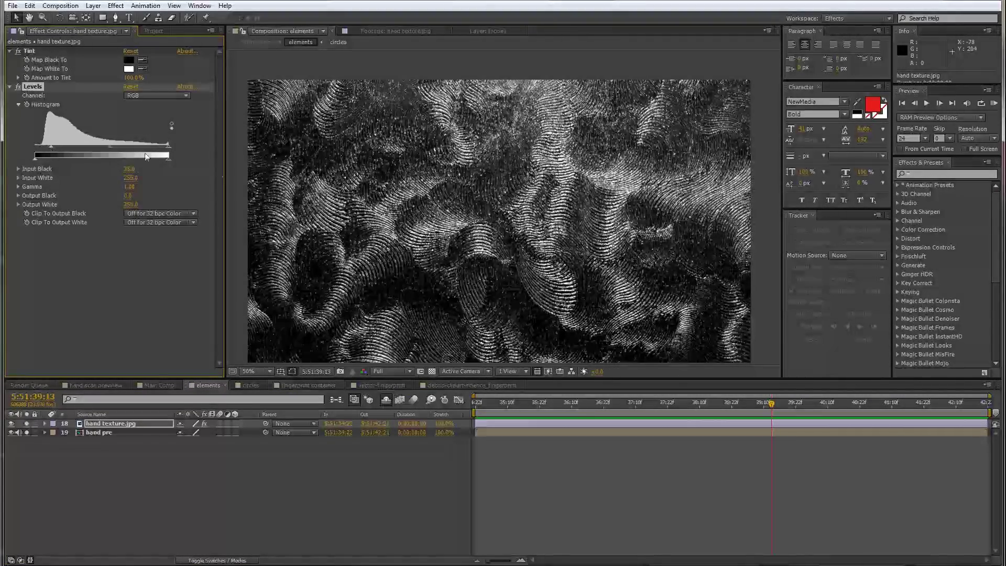
pyautogui.scroll(-2, 427, 225)
pyautogui.scroll(2, 386, 207)
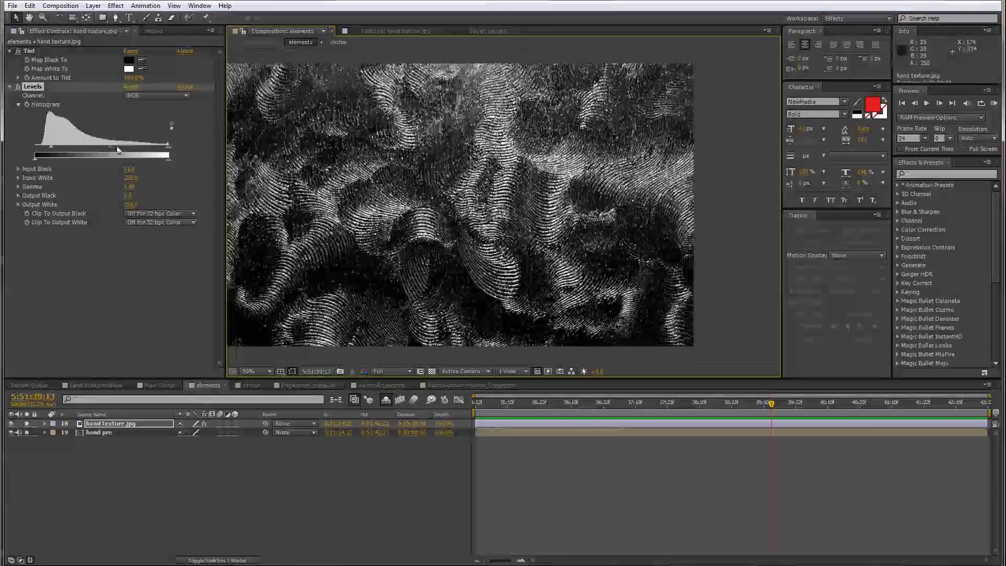
pyautogui.moveTo(118, 149); pyautogui.dragTo(105, 148)
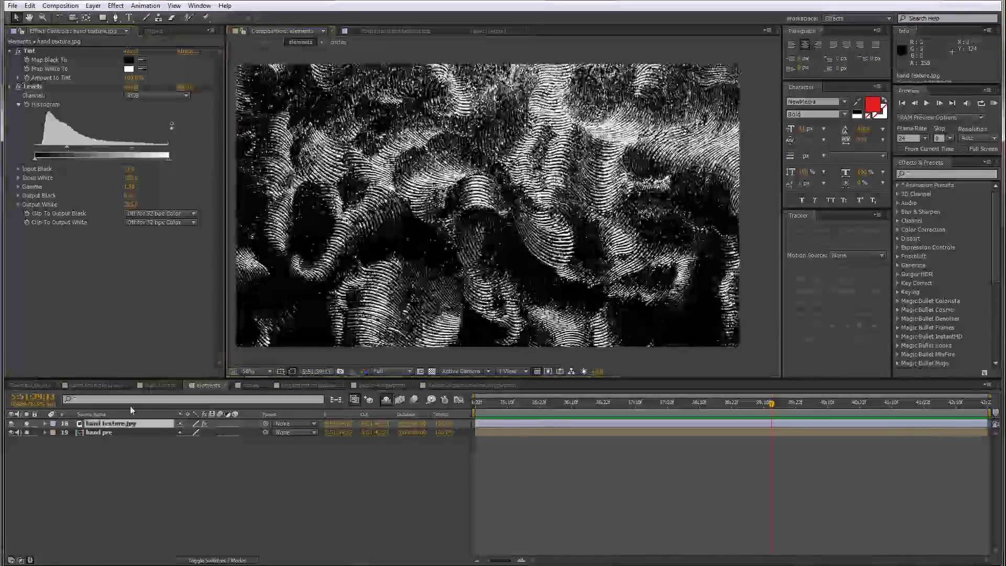
# Duplicate the hand texture.jpg layer, use the copy as a luma matte for the lower texture layer, and hide hand pre to inspect the transparency
pyautogui.hotkey('ctrl', 'd')
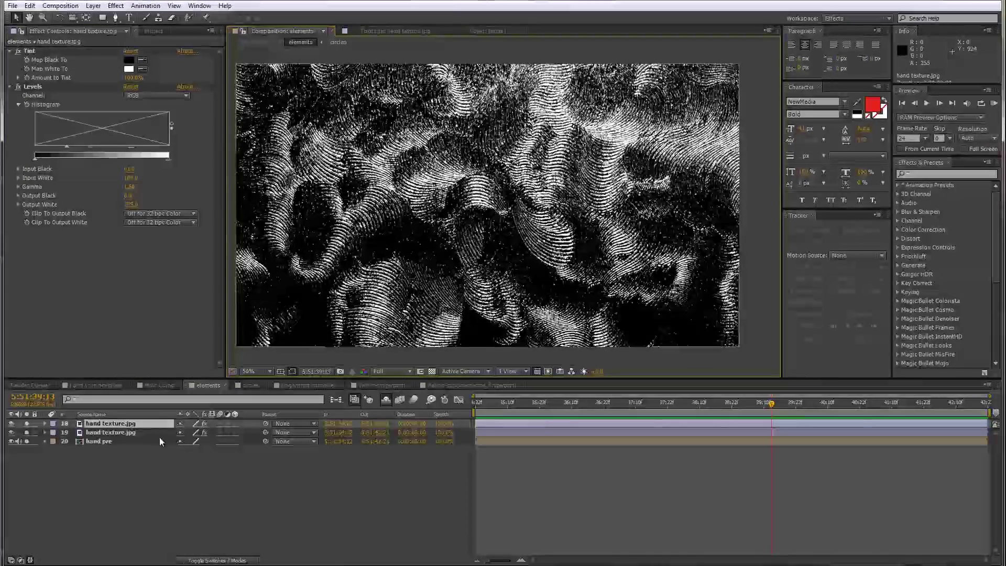
pyautogui.press('F4')
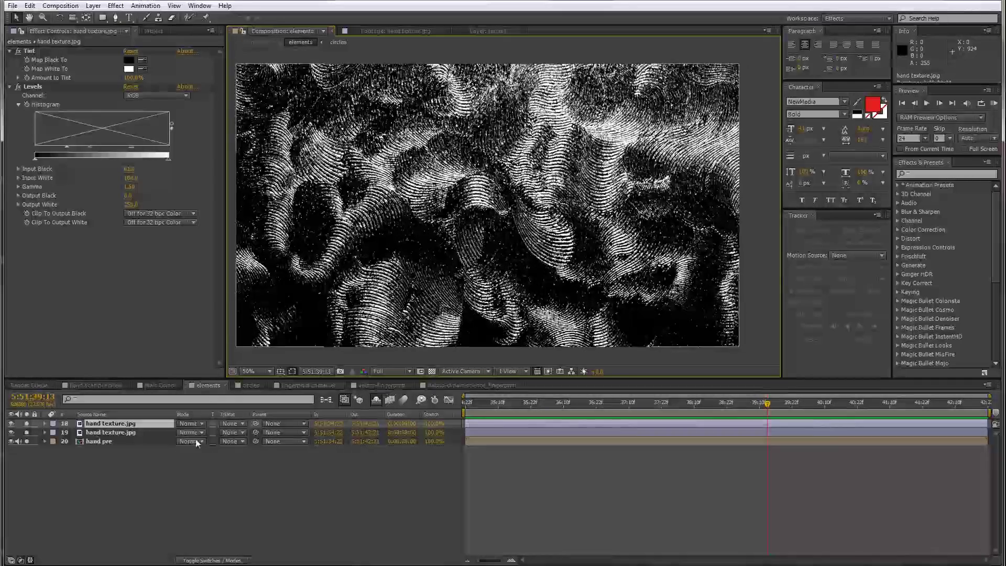
pyautogui.click(229, 441)
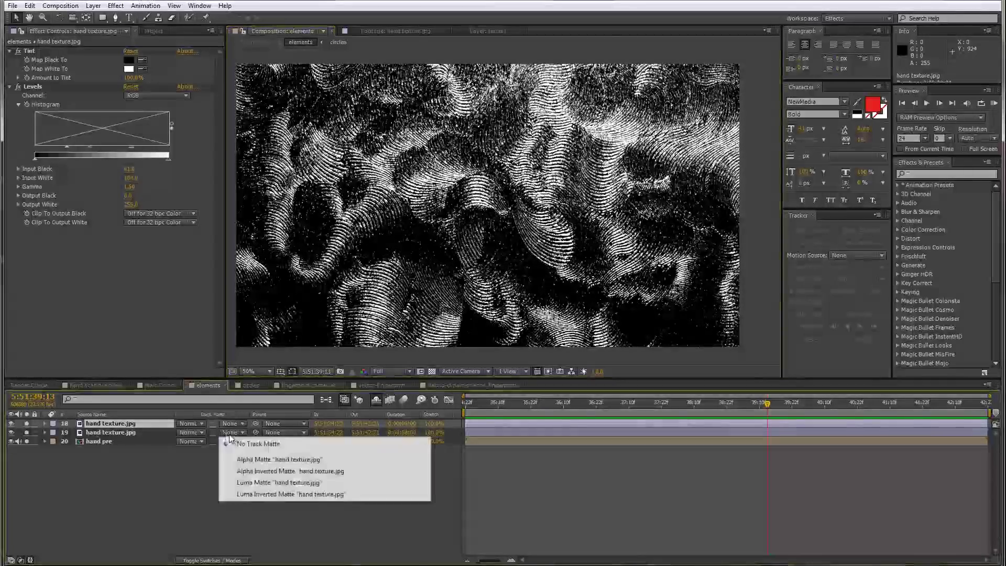
pyautogui.click(266, 483)
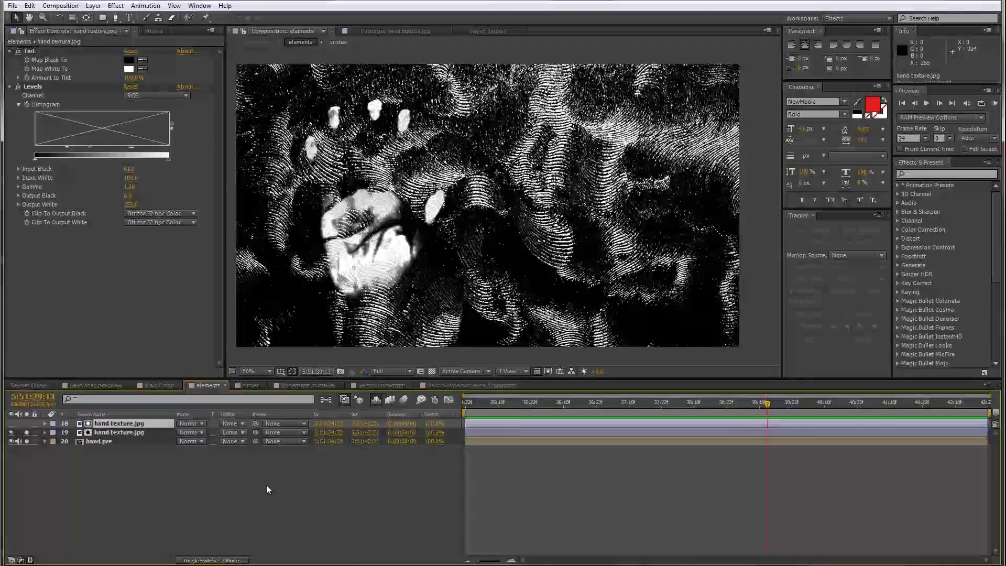
pyautogui.click(12, 442)
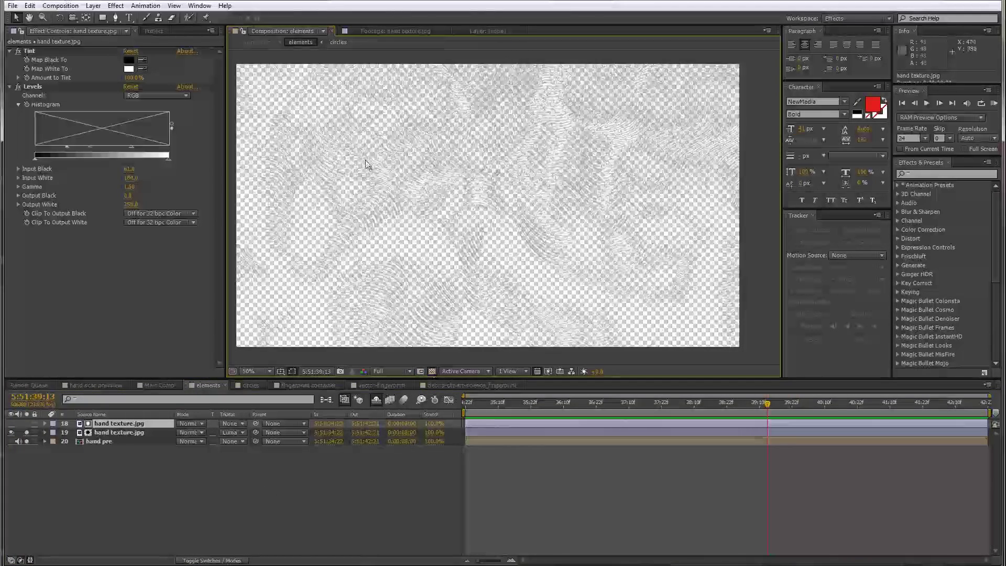
pyautogui.scroll(2, 422, 194)
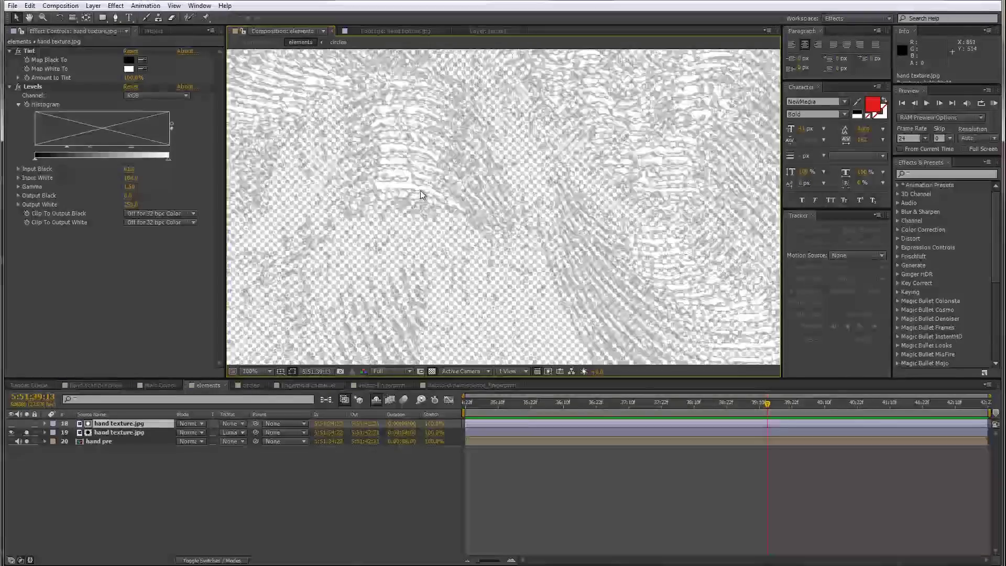
pyautogui.moveTo(420, 195); pyautogui.dragTo(511, 300)
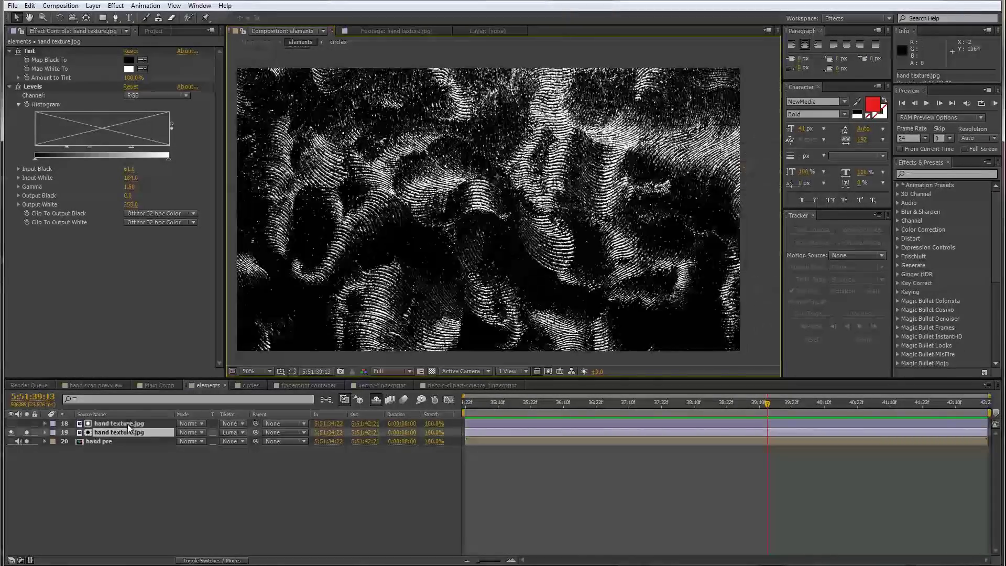
pyautogui.keyDown('shift'); pyautogui.click(119, 433); pyautogui.keyUp('shift')
pyautogui.rightClick(128, 432)
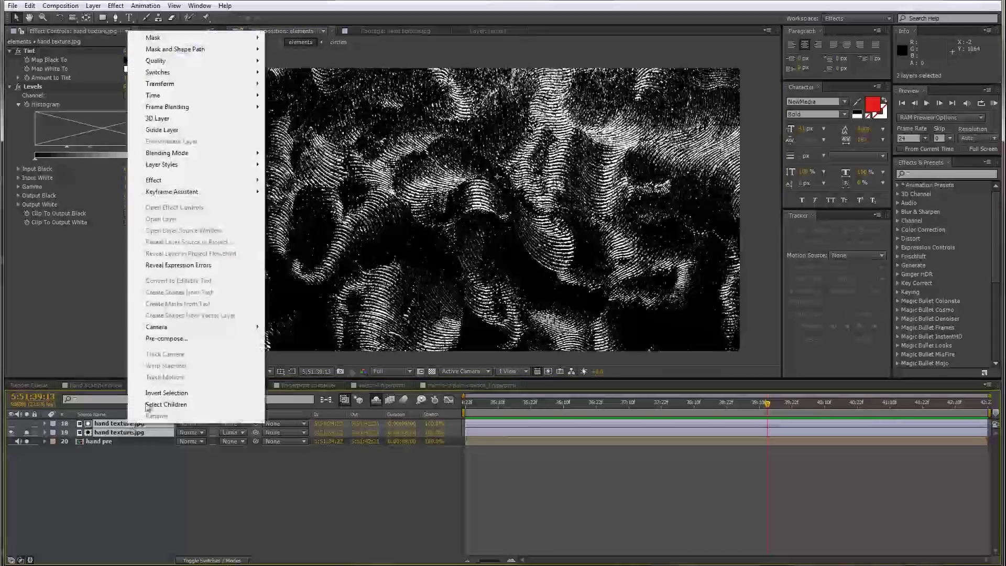
pyautogui.click(176, 339)
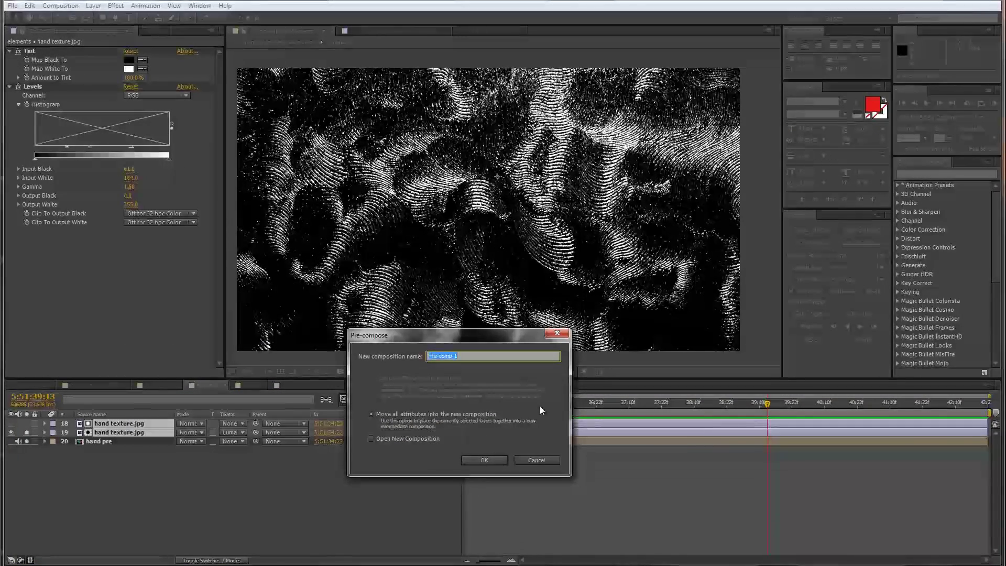
pyautogui.write('texture pre')
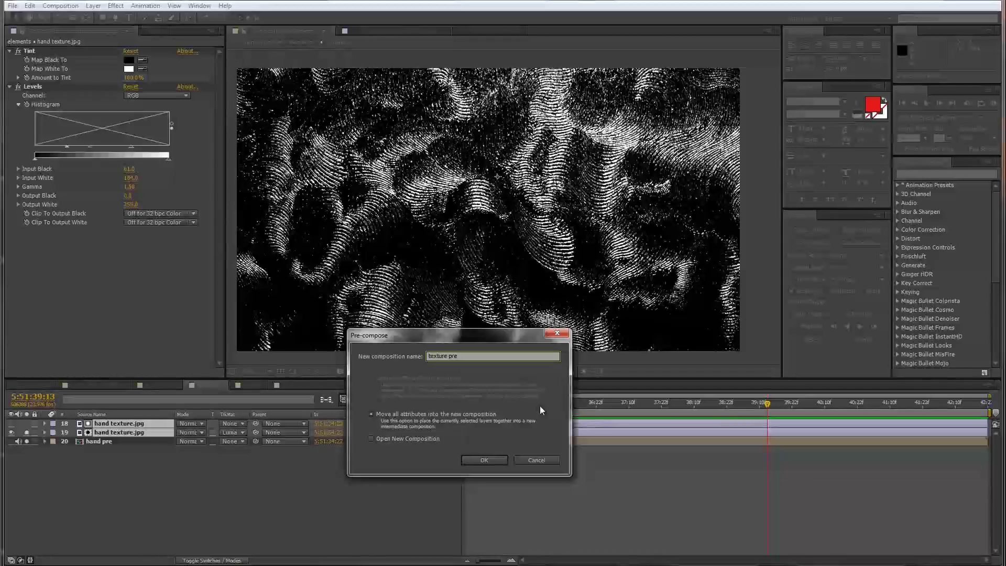
pyautogui.press('Return')
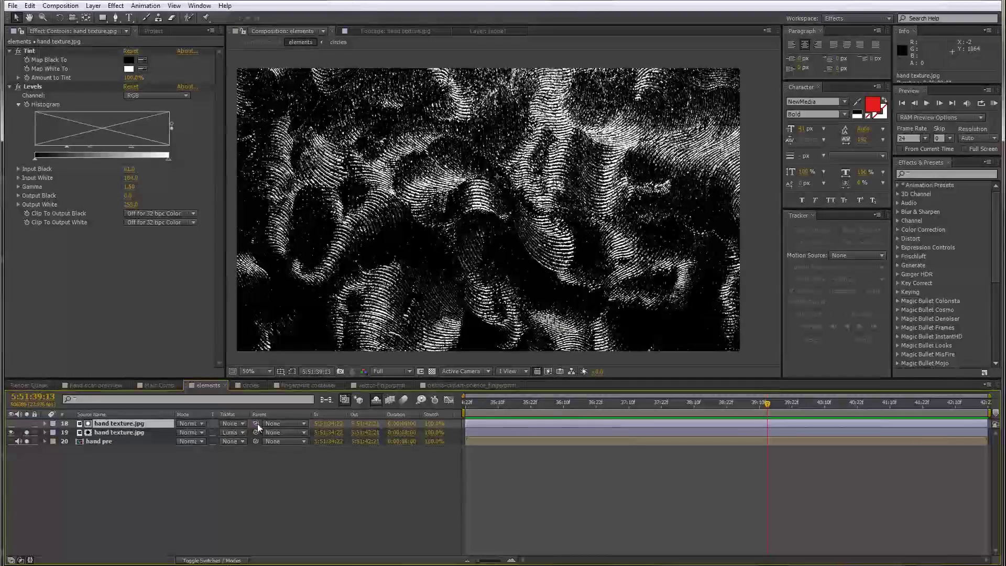
# Parent the upper hand texture.jpg layer to the lower one, reposition the texture, and show the hand pre layer again
pyautogui.moveTo(256, 424); pyautogui.dragTo(120, 433)
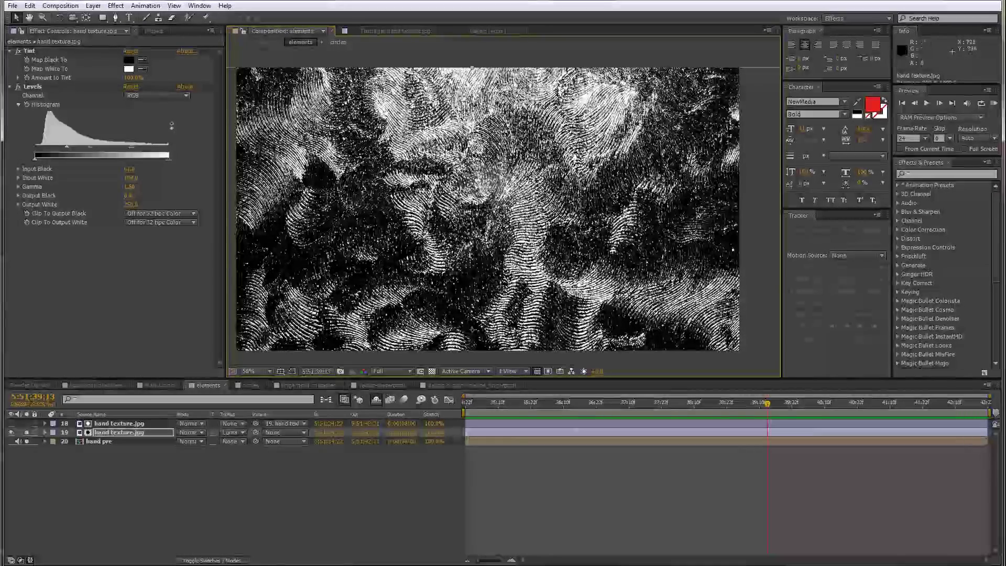
pyautogui.click(11, 441)
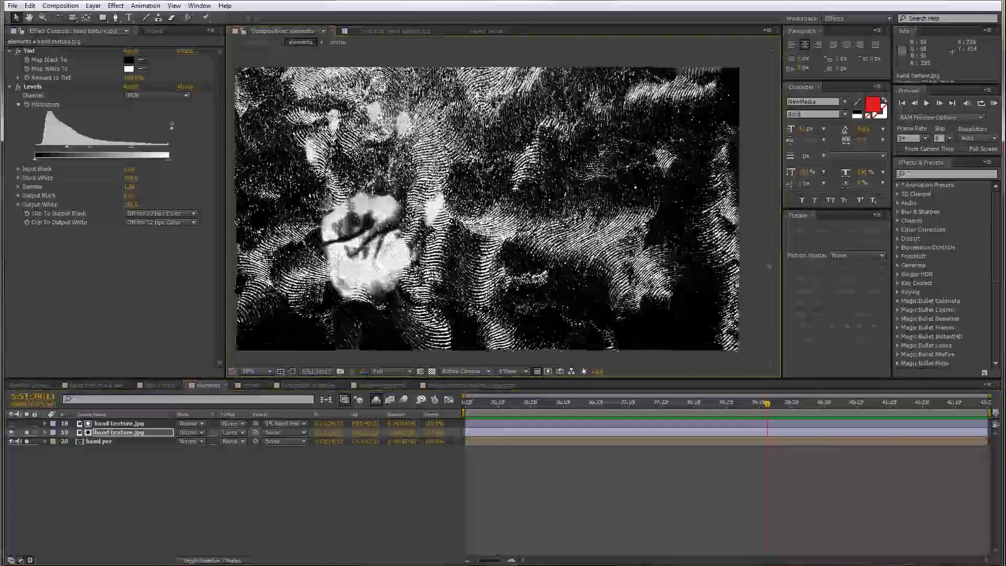
# Pre-compose the two hand texture.jpg layers into a new composition named "texture pre"
pyautogui.click(119, 423)
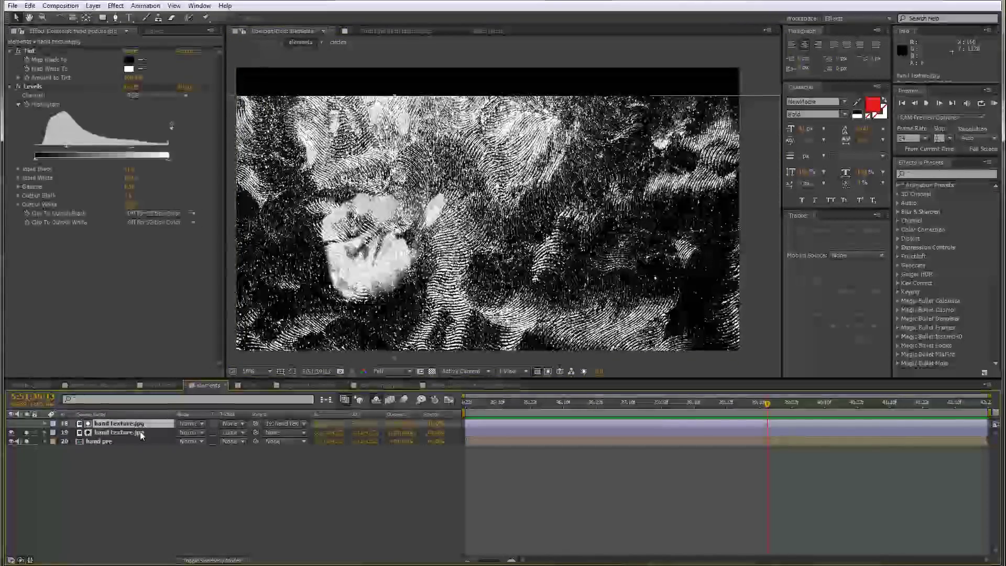
pyautogui.keyDown('shift'); pyautogui.click(140, 432); pyautogui.keyUp('shift')
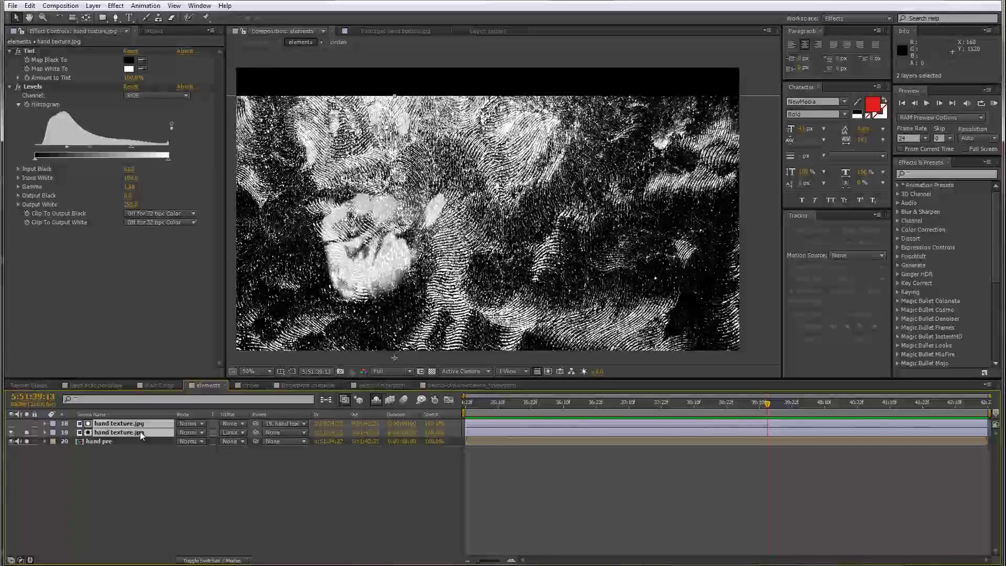
pyautogui.rightClick(140, 432)
pyautogui.click(181, 344)
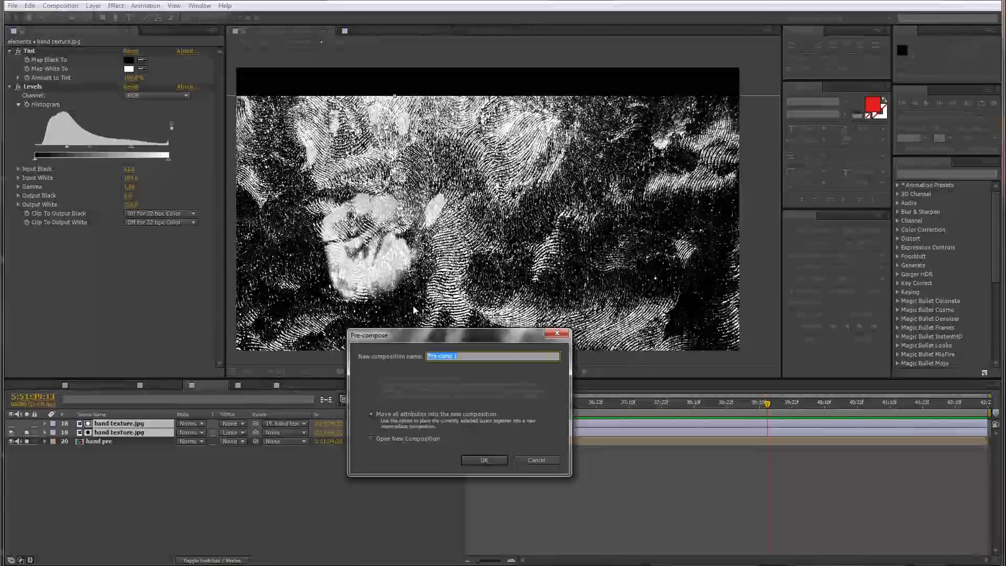
pyautogui.write('texture p')
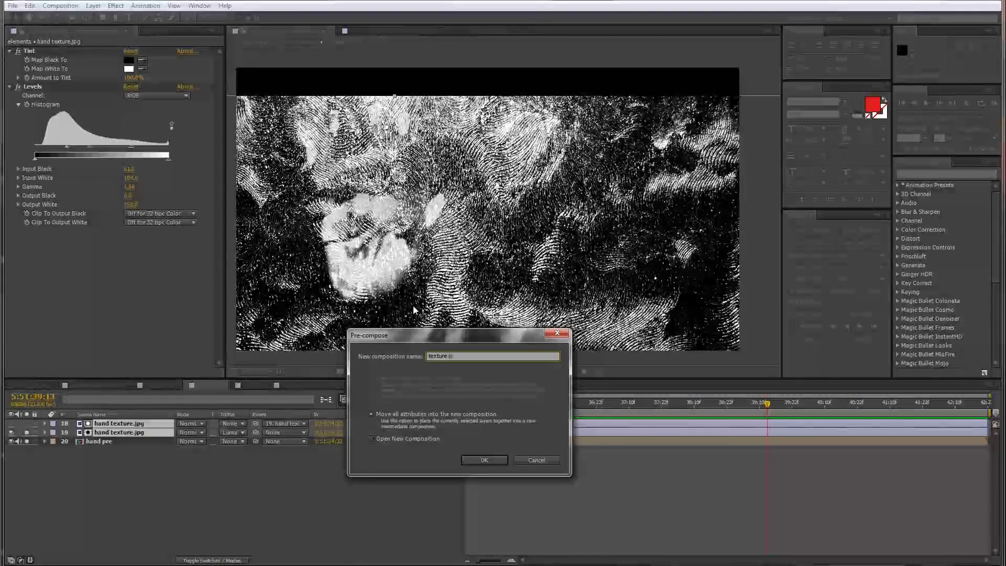
pyautogui.write('re')
pyautogui.press('Return')
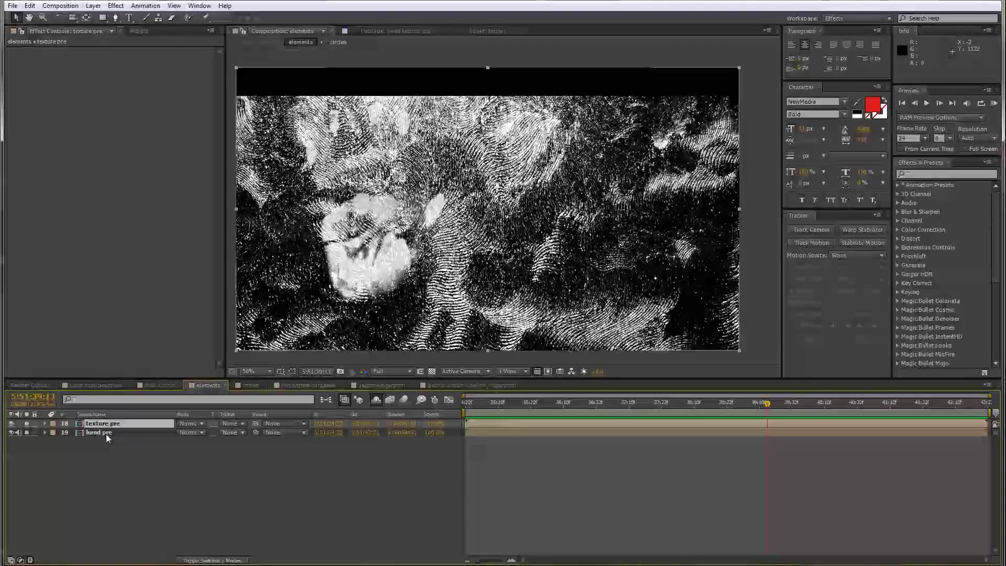
# Set the hand pre layer's track matte to Luma Matte "texture pre" and check the elements against the transparency grid
pyautogui.click(106, 434)
pyautogui.click(231, 433)
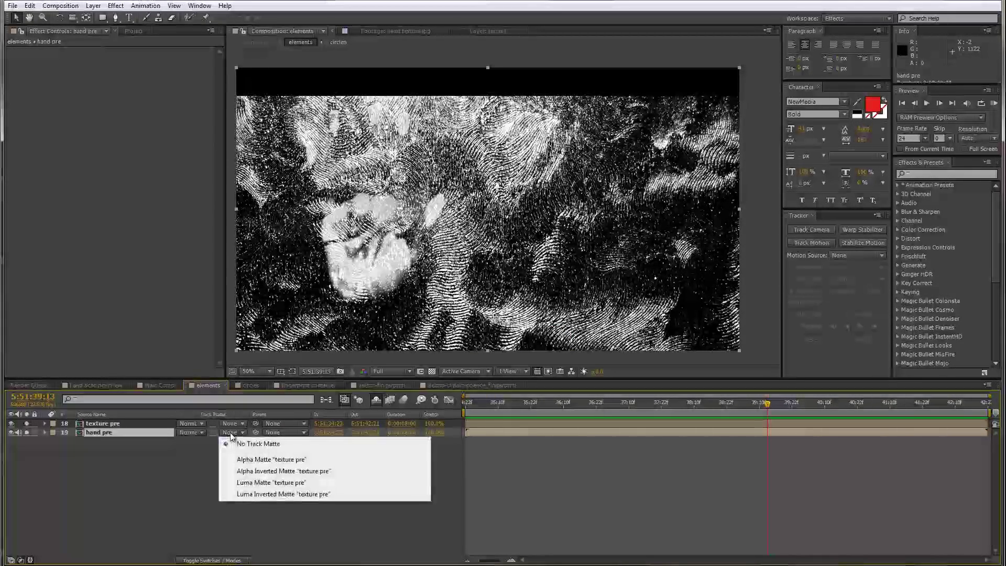
pyautogui.click(228, 483)
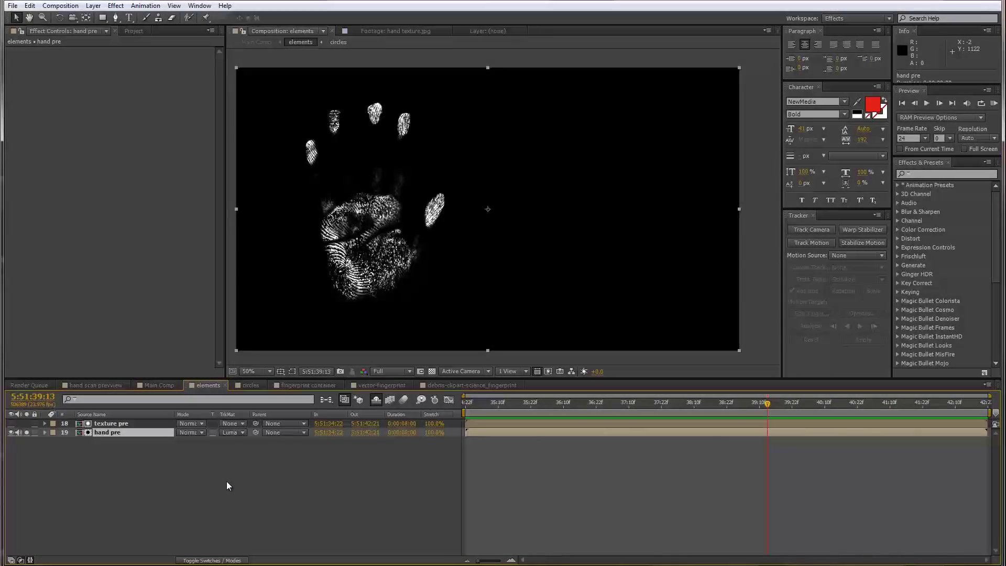
pyautogui.click(432, 372)
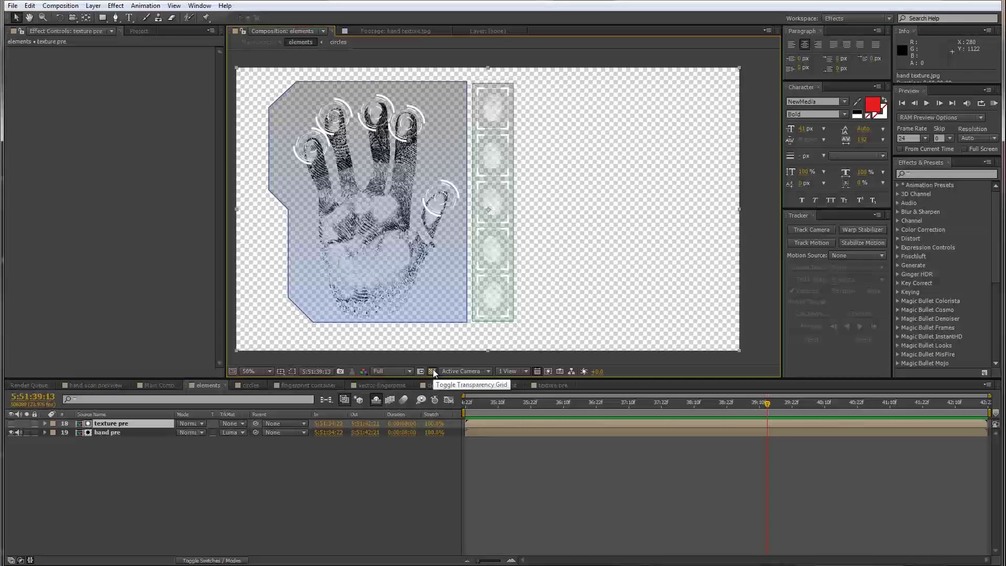
pyautogui.click(433, 370)
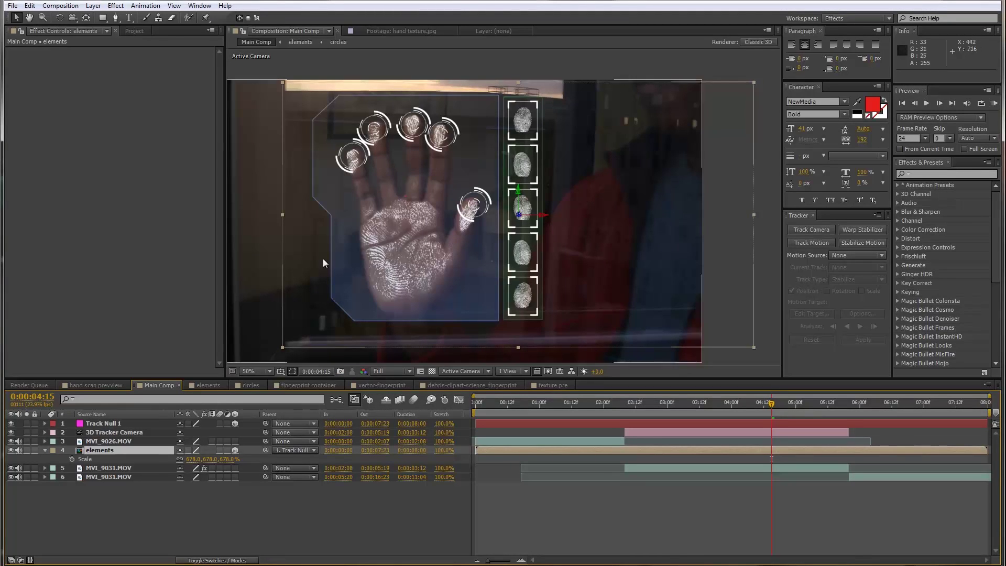
# Examine the palm print and the status label over time in the hand scan preview composition
pyautogui.click(111, 386)
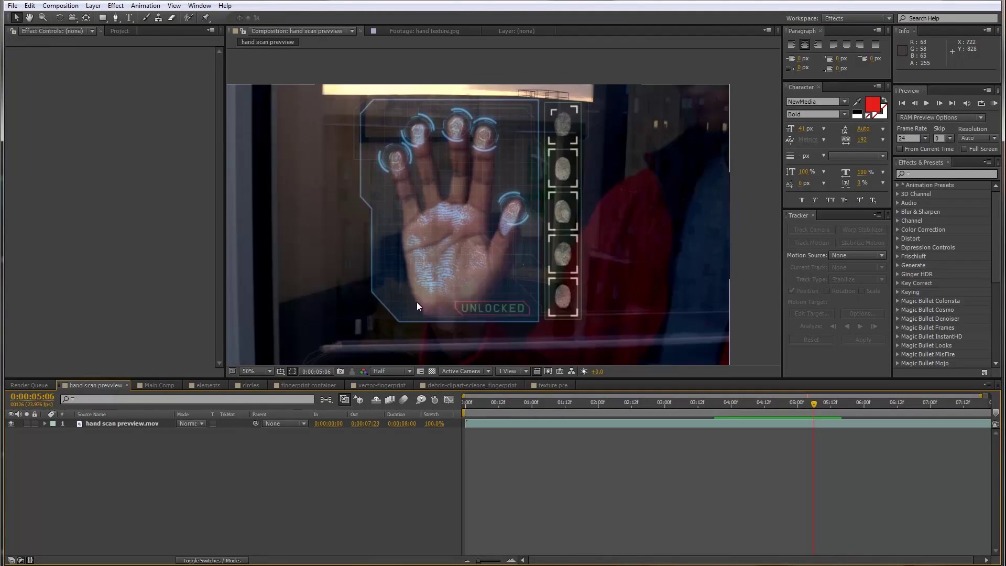
pyautogui.scroll(2, 456, 322)
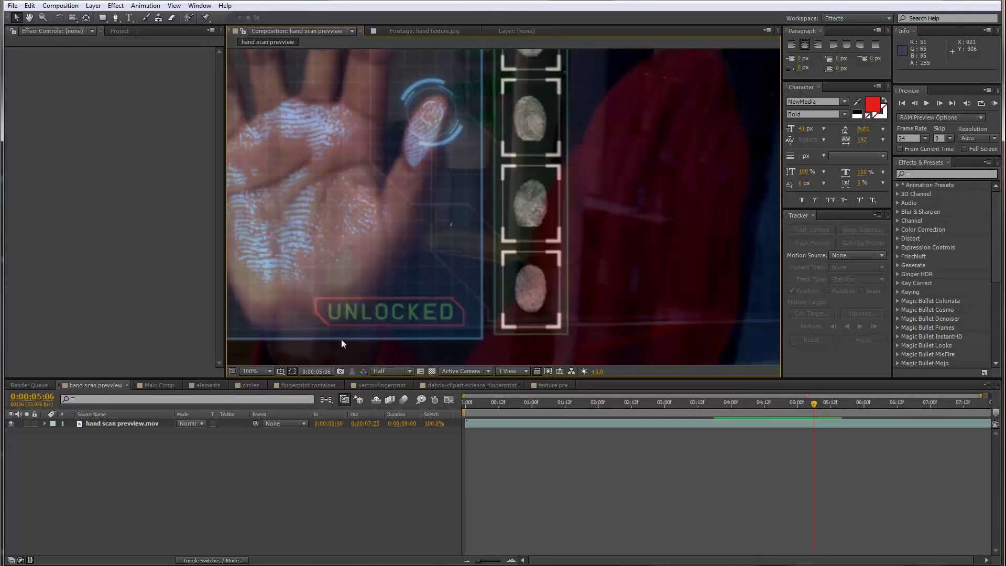
pyautogui.scroll(-2, 329, 306)
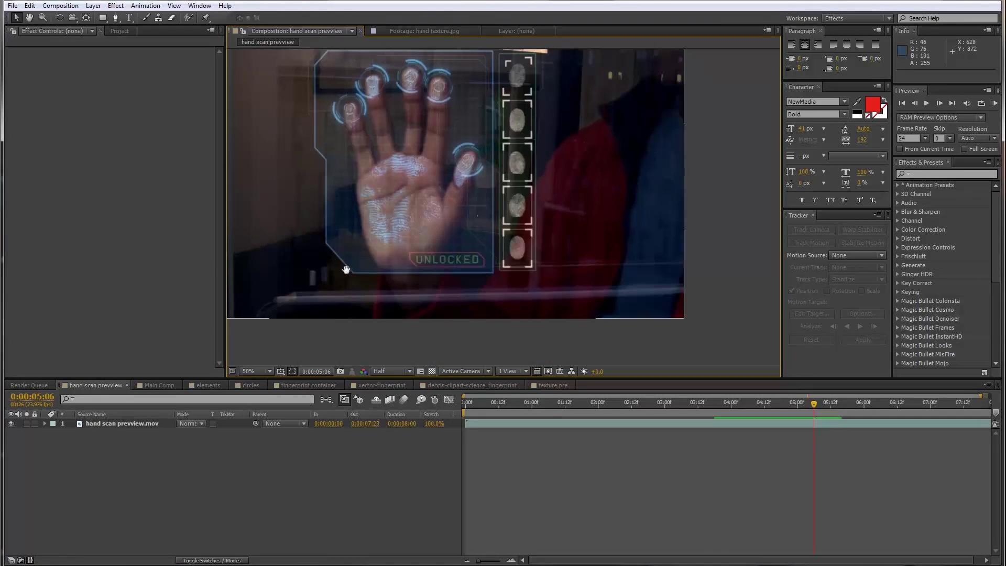
pyautogui.moveTo(678, 407); pyautogui.dragTo(961, 405)
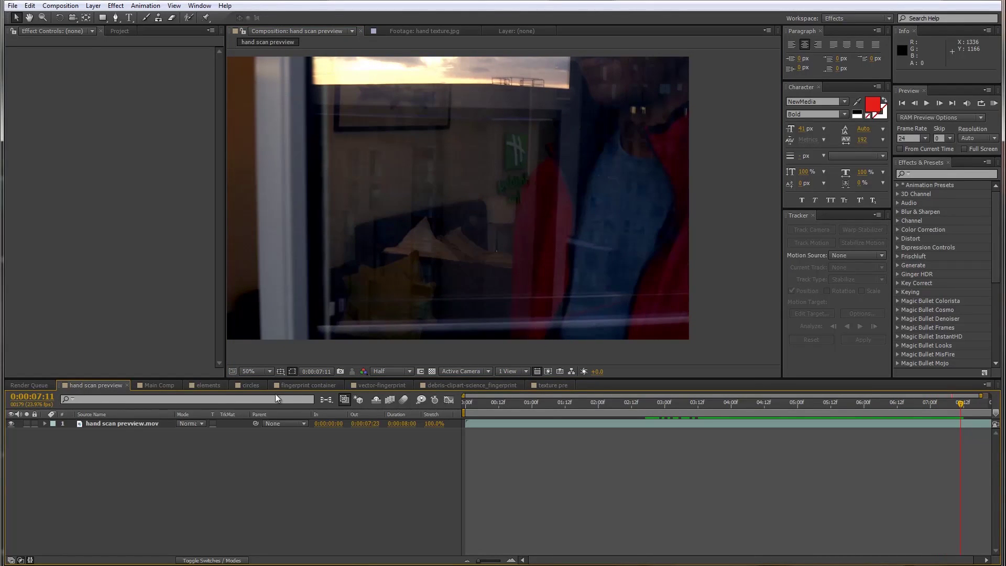
# Create a text layer reading "SCANNING" in the elements composition
pyautogui.click(205, 386)
pyautogui.rightClick(212, 463)
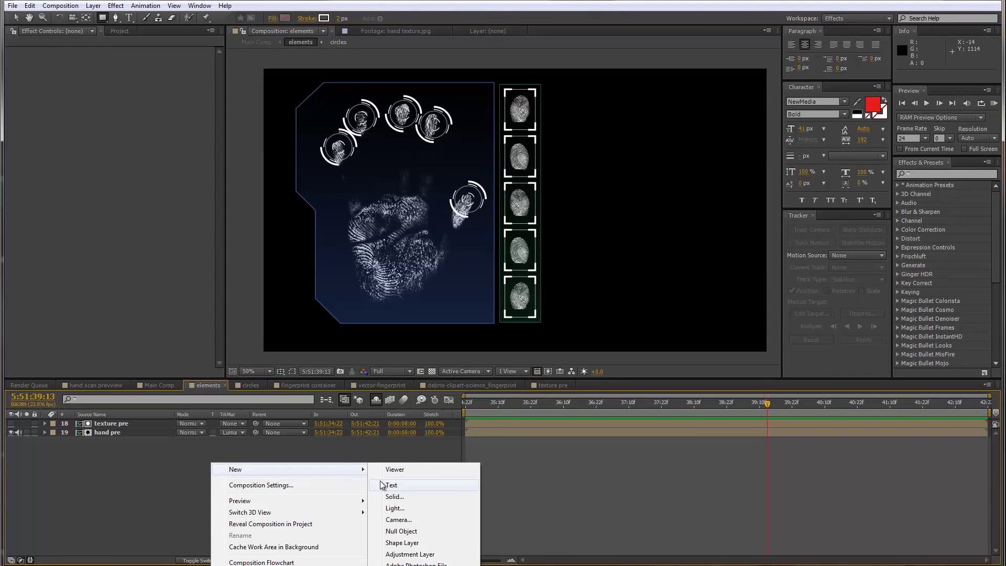
pyautogui.click(390, 484)
pyautogui.write('SCAN')
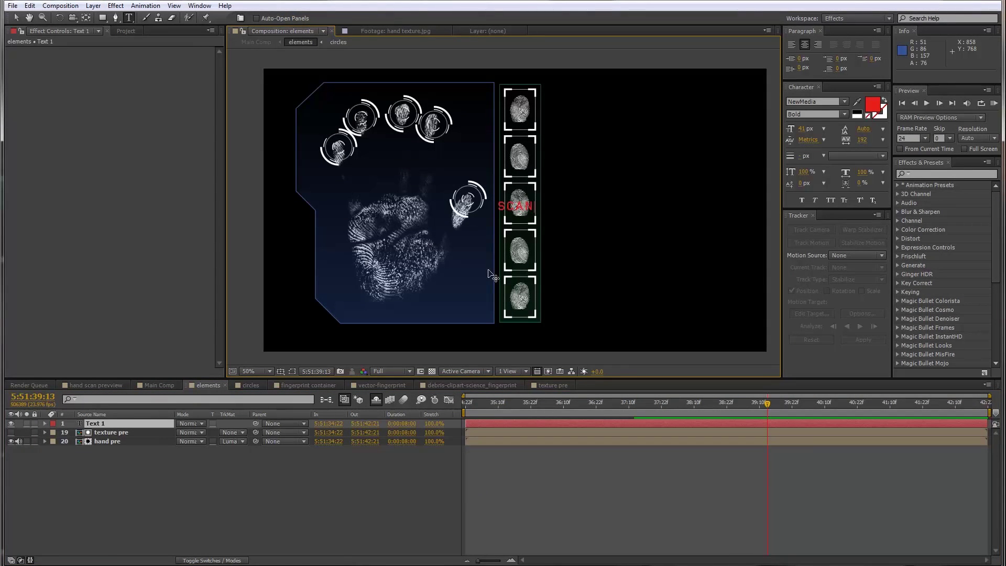
pyautogui.write('NING')
# Change the fill color of the SCANNING text to a muted orange
pyautogui.hotkey('ctrl', 'a')
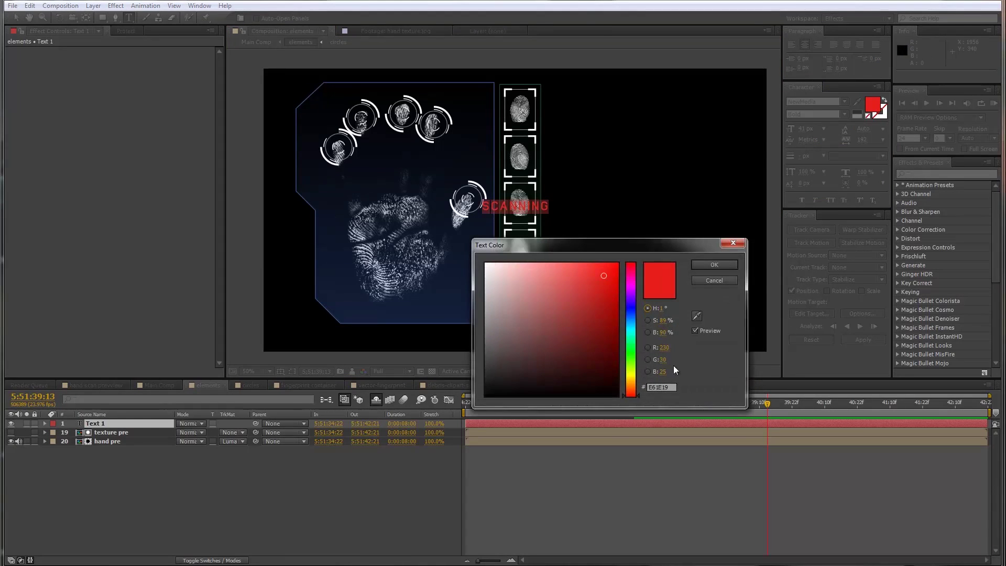
pyautogui.click(635, 385)
pyautogui.moveTo(588, 340); pyautogui.dragTo(634, 261)
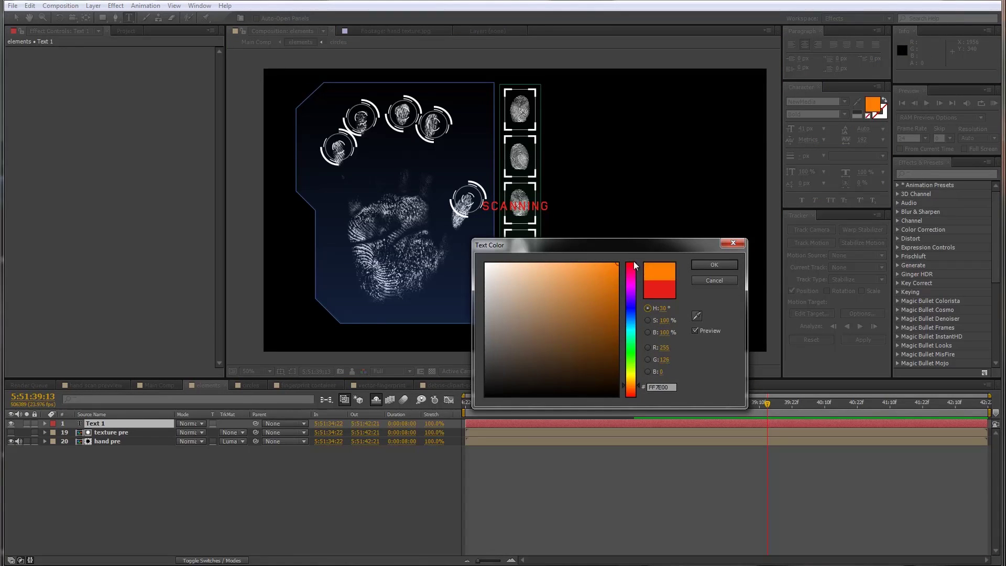
pyautogui.moveTo(600, 329); pyautogui.dragTo(588, 292)
pyautogui.click(715, 270)
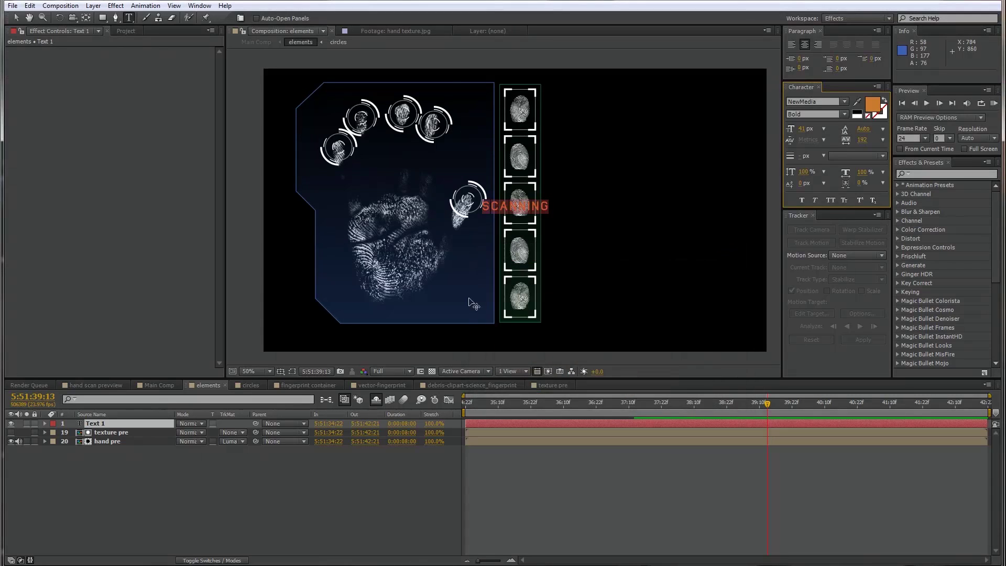
# Move the SCANNING text into the lower-right corner of the blue hand panel
pyautogui.moveTo(497, 213); pyautogui.dragTo(492, 266)
pyautogui.press('.')
pyautogui.press('.')
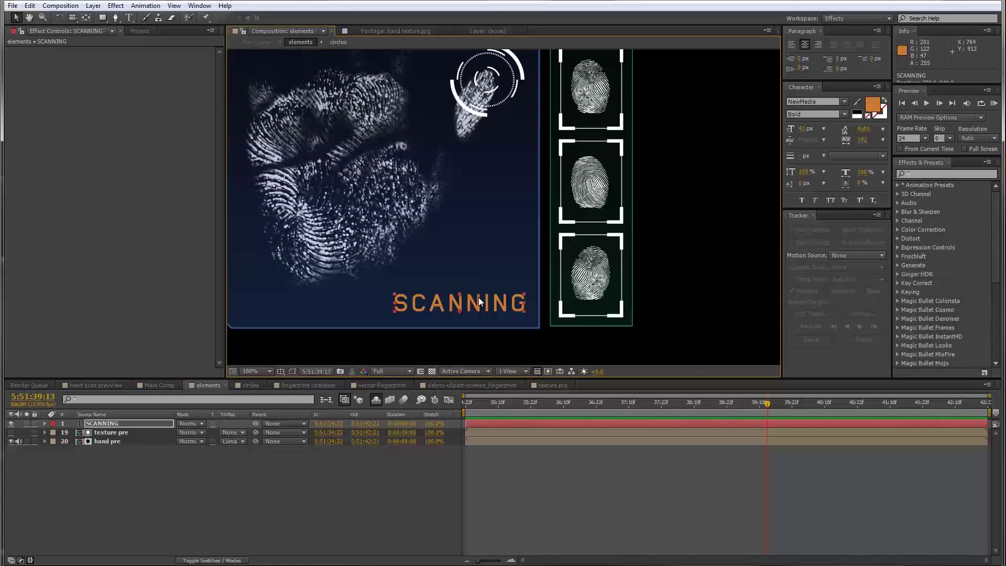
# Duplicate the SCANNING text layer, hide the original, and replace the copy's text with "UNLOCKED"
pyautogui.moveTo(485, 311)
pyautogui.mouseDown()
pyautogui.moveTo(508, 293)
pyautogui.moveTo(493, 292)
pyautogui.mouseUp()
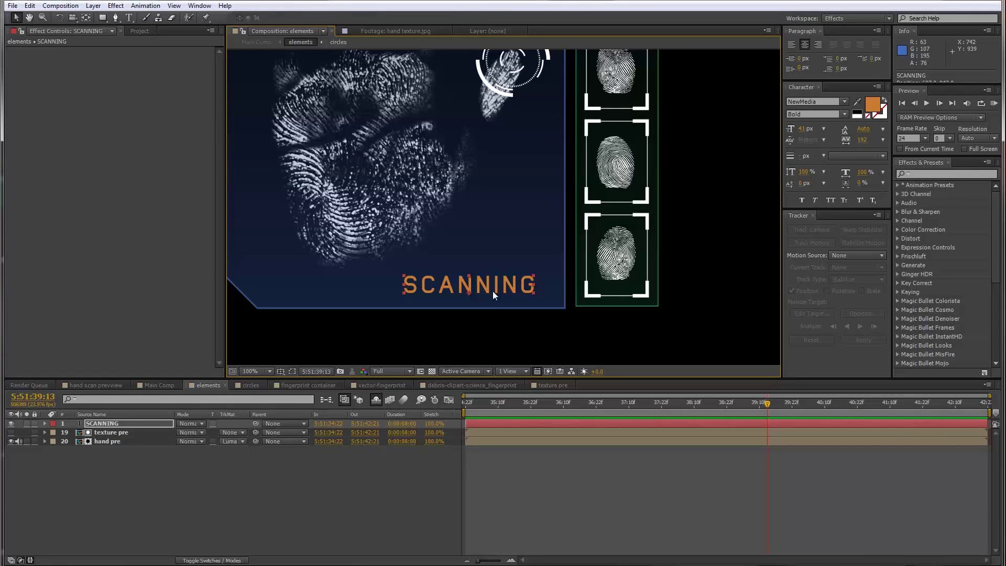
pyautogui.hotkey('ctrl', 'd')
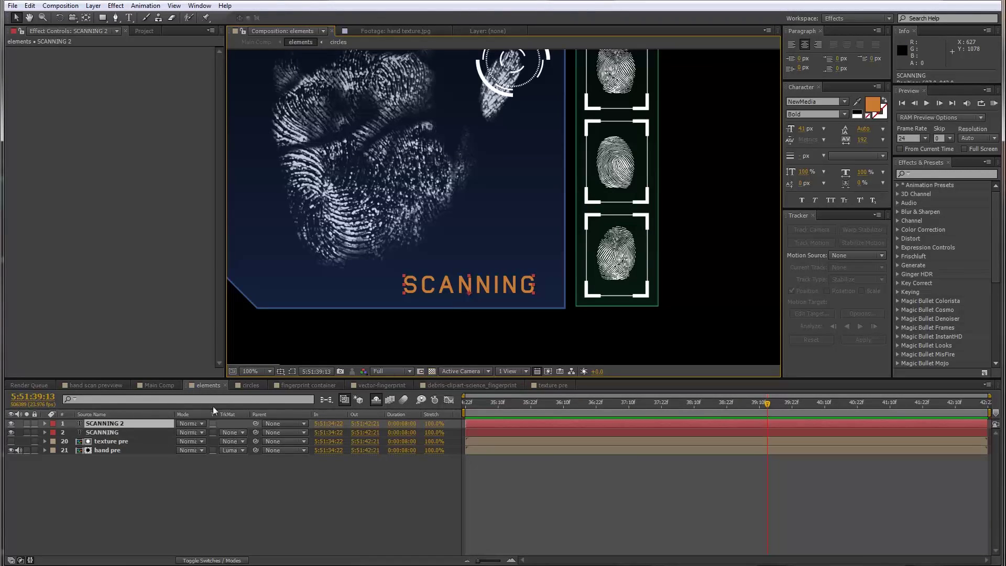
pyautogui.click(11, 433)
pyautogui.doubleClick(114, 426)
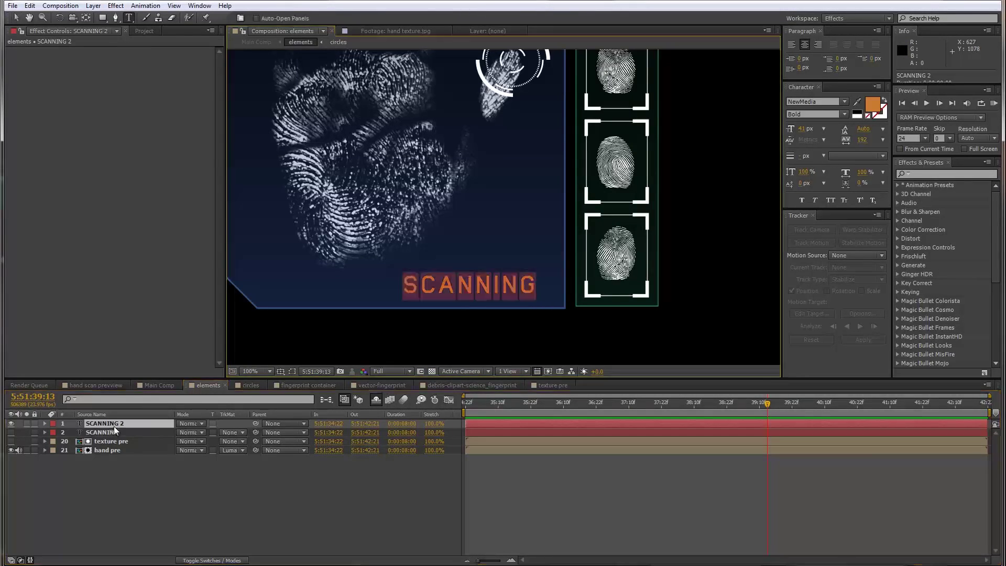
pyautogui.press('BackSpace')
pyautogui.write('UNLOCKED')
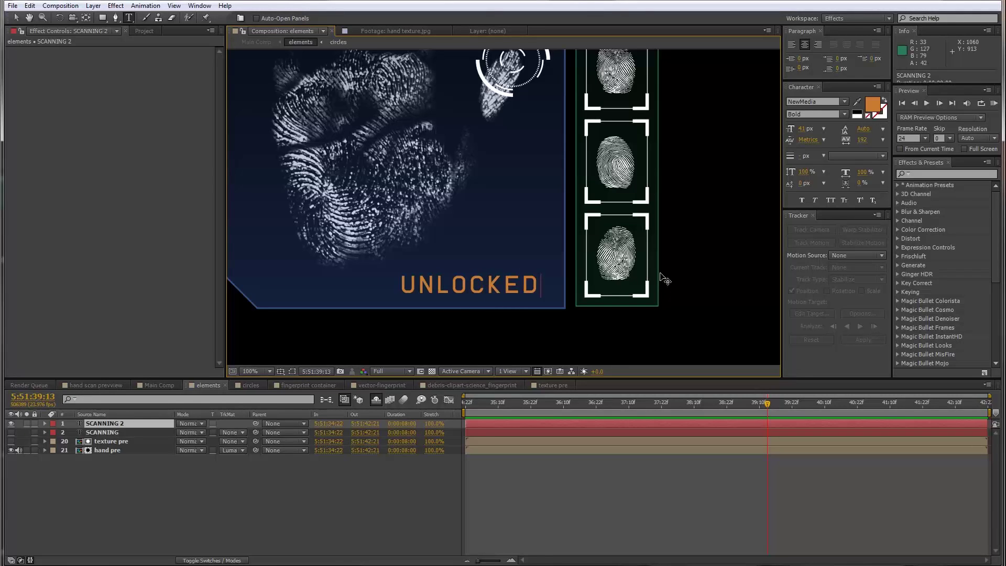
# Change the fill color of the UNLOCKED text to a muted green, 49865C
pyautogui.hotkey('ctrl', 'a')
pyautogui.click(872, 104)
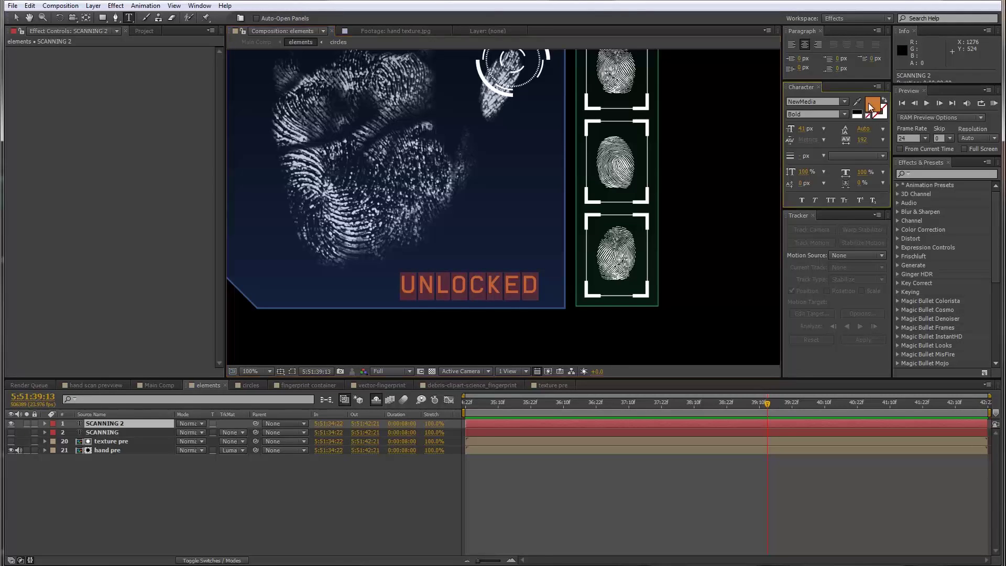
pyautogui.click(630, 345)
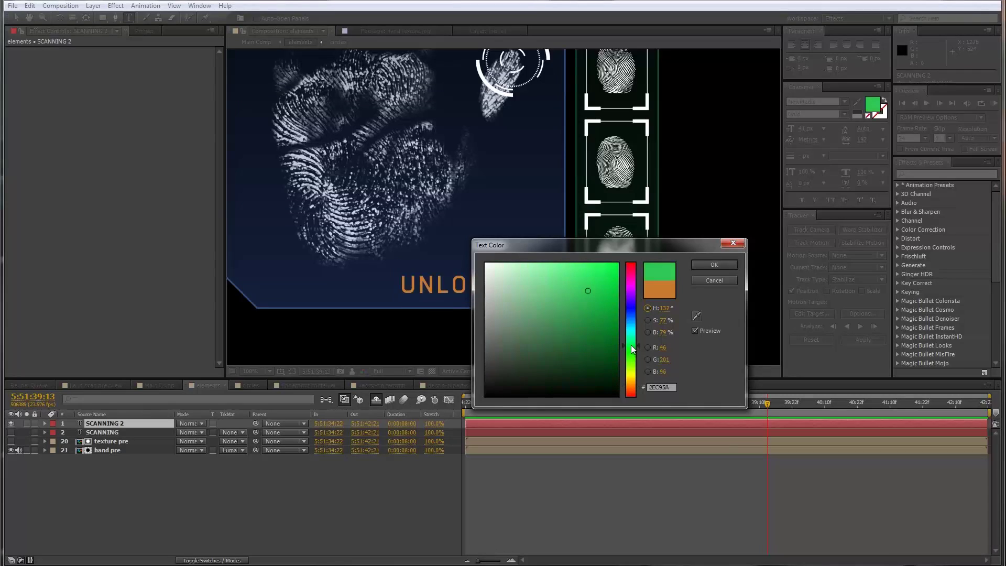
pyautogui.moveTo(586, 249); pyautogui.dragTo(708, 251)
pyautogui.moveTo(653, 314); pyautogui.dragTo(668, 327)
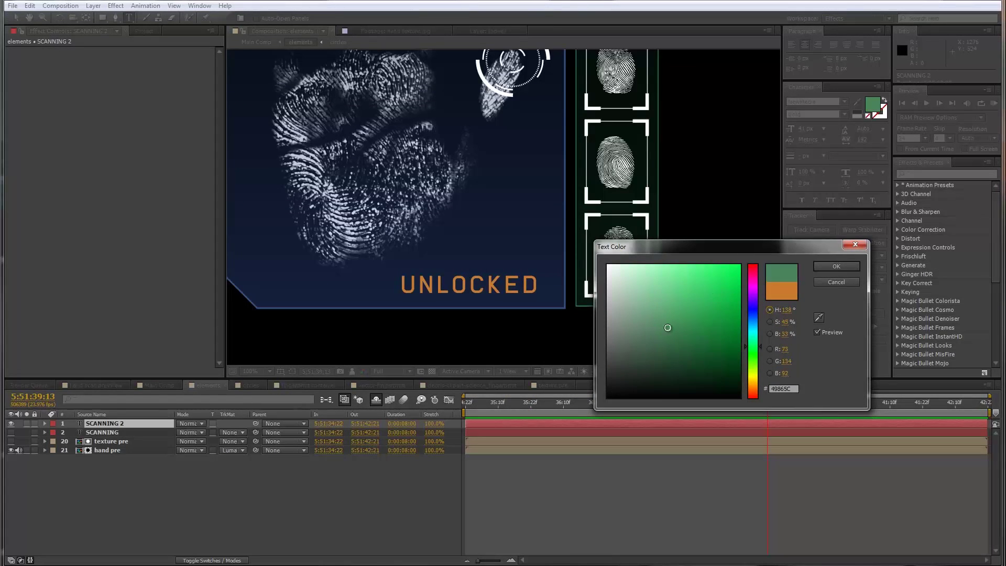
pyautogui.click(836, 267)
pyautogui.click(302, 467)
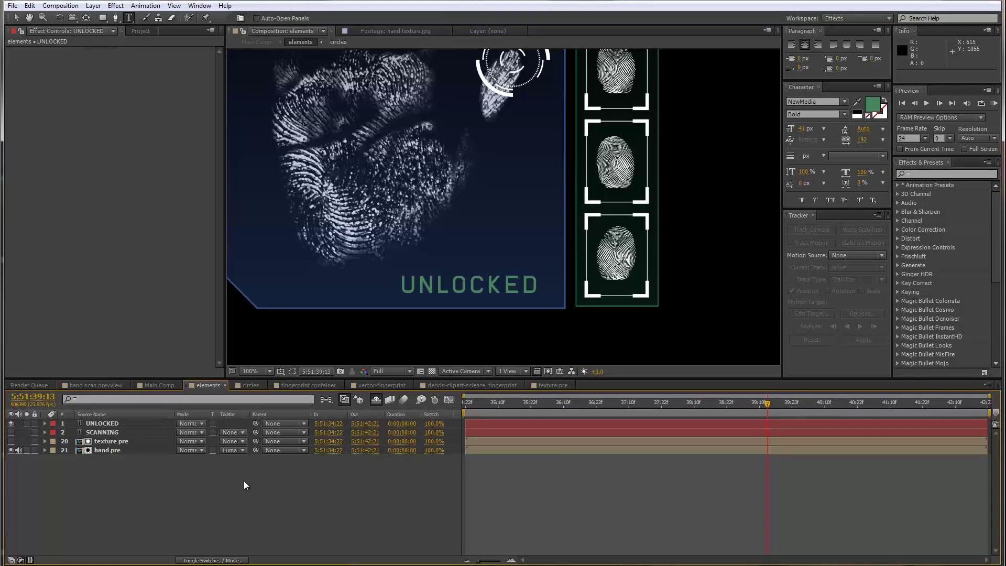
# Turn the SCANNING layer's visibility back on and parent the UNLOCKED layer to it
pyautogui.hotkey('ctrl', 'z')
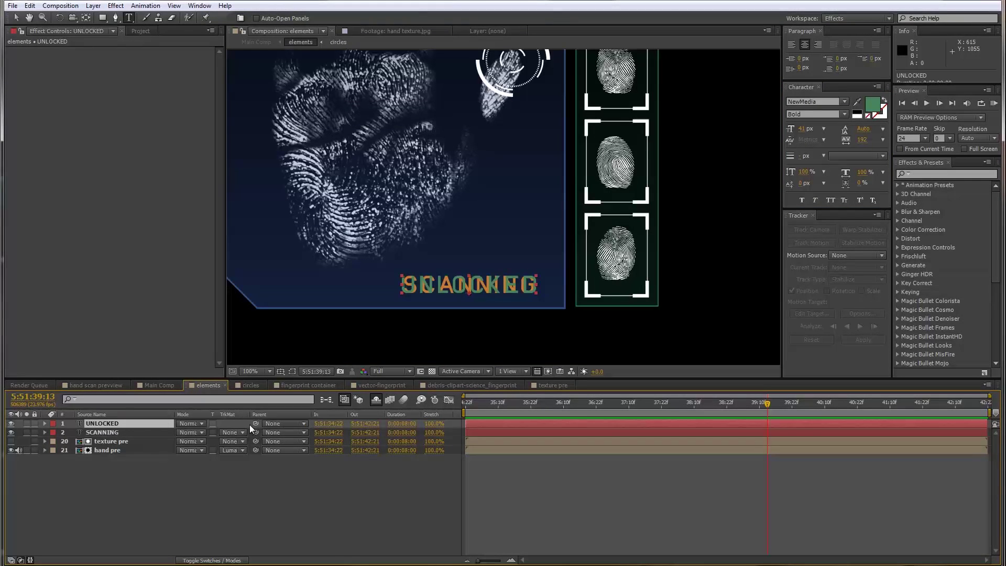
pyautogui.moveTo(255, 424); pyautogui.dragTo(142, 434)
# Add a new empty shape layer to the elements composition
pyautogui.rightClick(117, 461)
pyautogui.rightClick(85, 473)
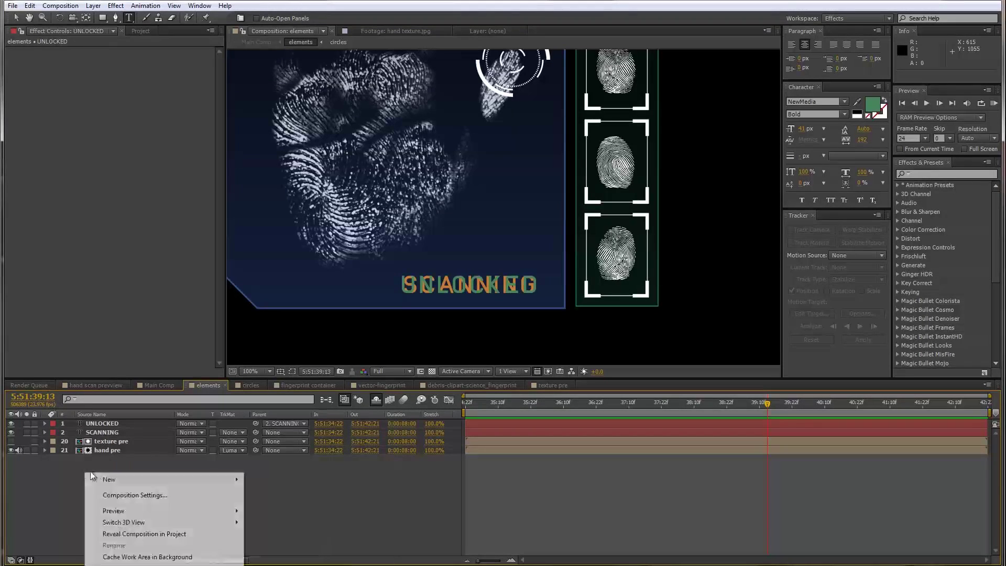
pyautogui.moveTo(122, 477)
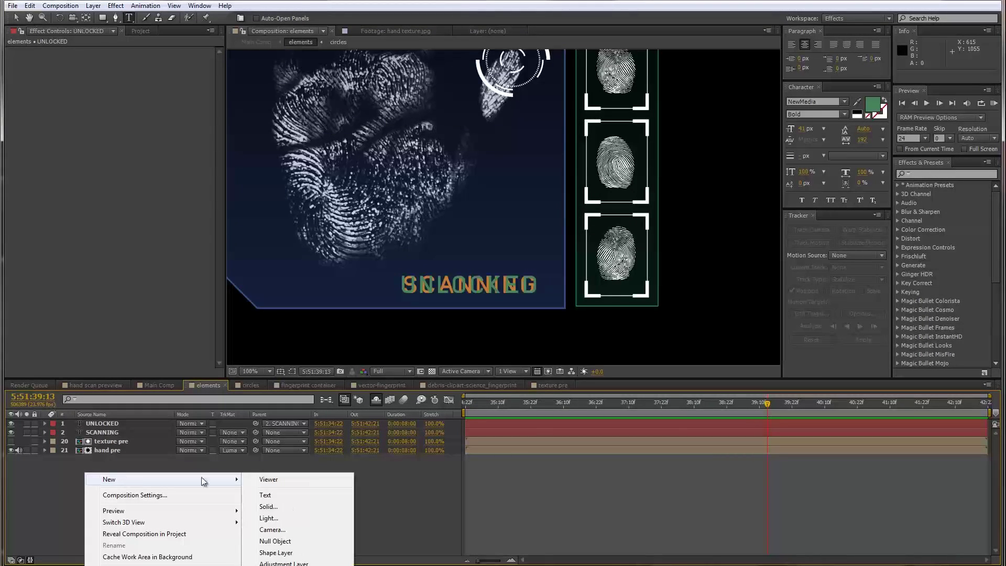
pyautogui.click(296, 553)
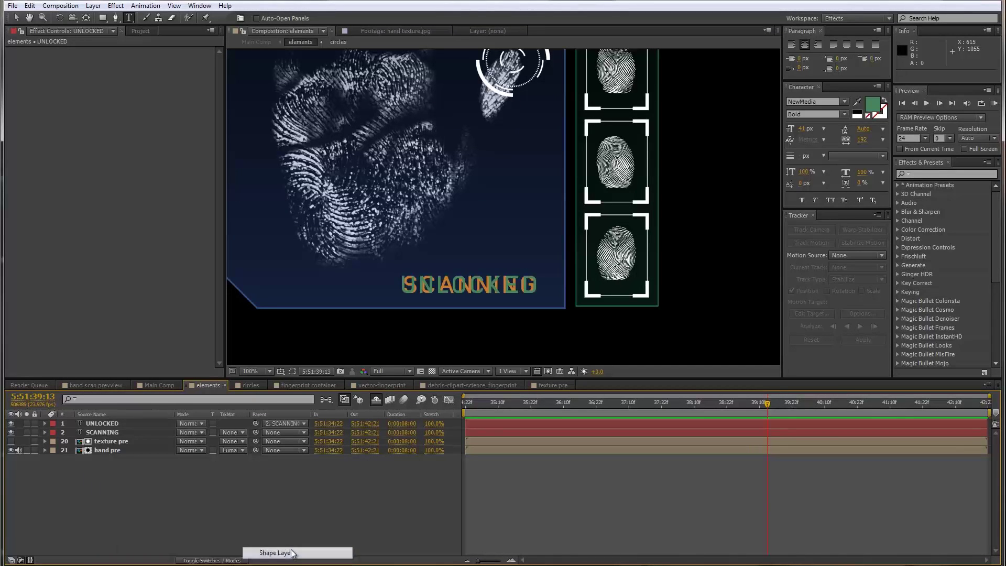
# Draw a closed Pen tool frame around the status text, with its upper-right and lower-left corners cut diagonally
pyautogui.click(118, 18)
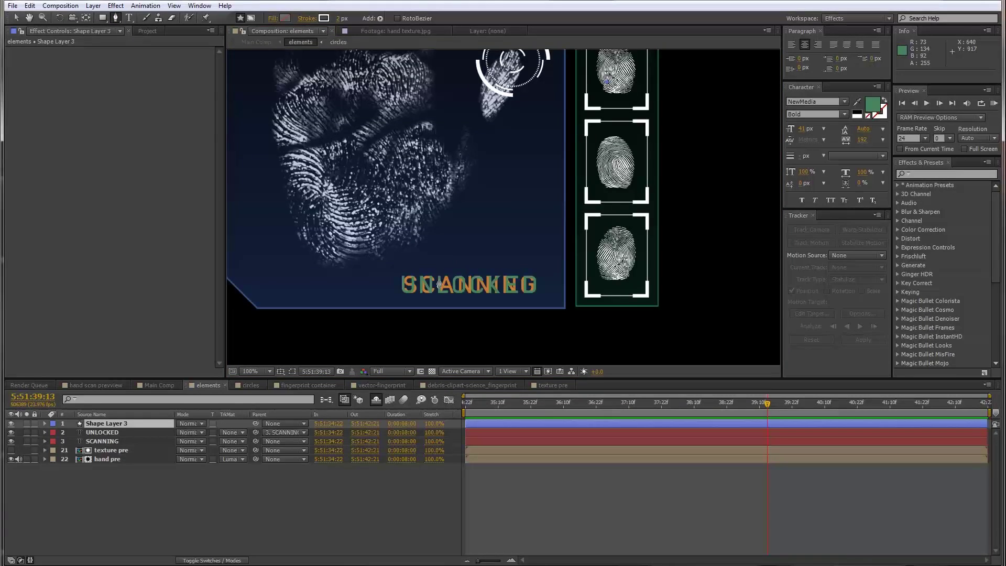
pyautogui.scroll(2, 461, 267)
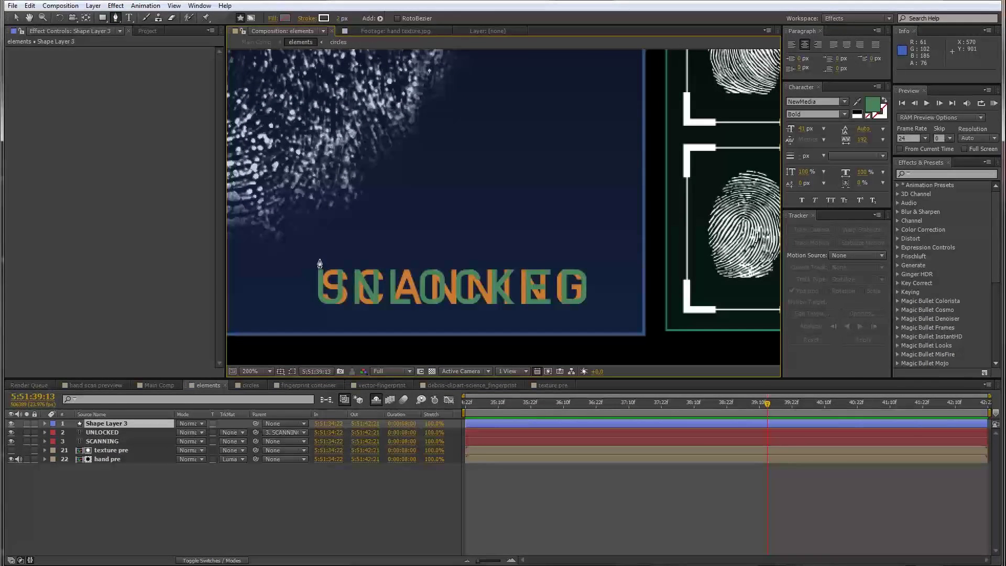
pyautogui.click(319, 256)
pyautogui.click(587, 257)
pyautogui.click(607, 276)
pyautogui.click(607, 313)
pyautogui.click(315, 313)
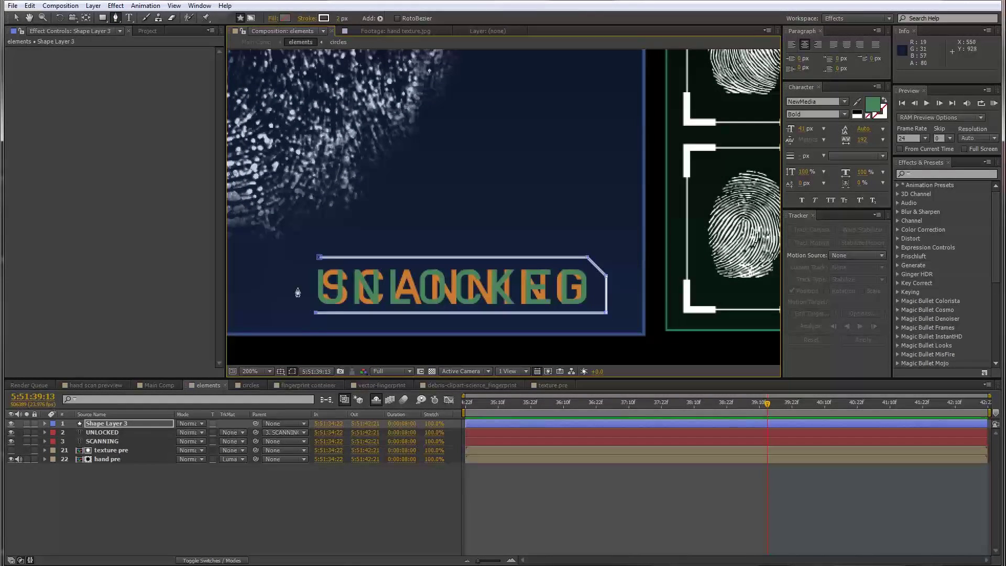
pyautogui.click(297, 287)
pyautogui.click(319, 257)
# Change the stroke color of the frame around the status text to a muted red, D55353
pyautogui.click(324, 18)
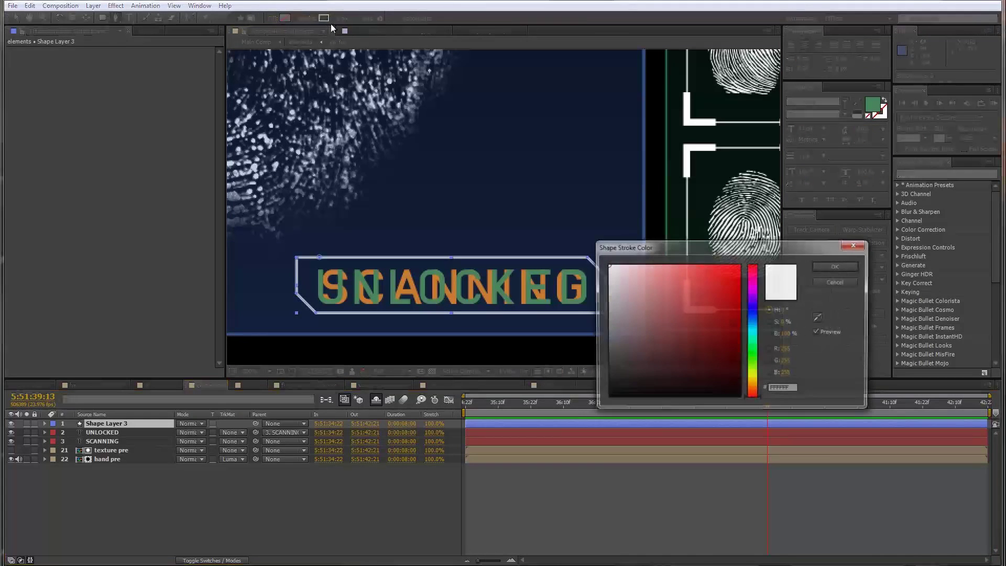
pyautogui.moveTo(708, 294)
pyautogui.mouseDown()
pyautogui.moveTo(685, 296)
pyautogui.moveTo(688, 286)
pyautogui.mouseUp()
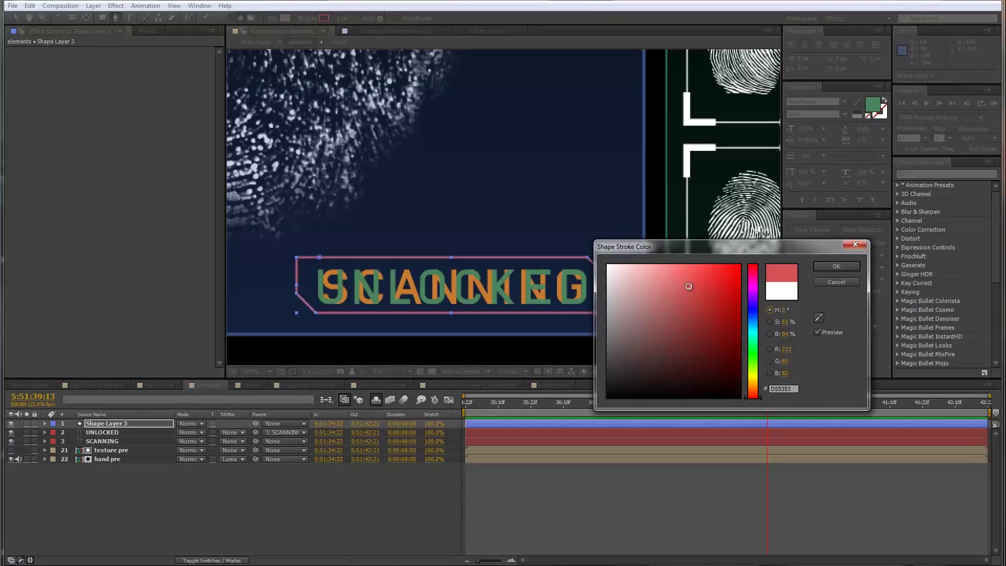
pyautogui.press('Return')
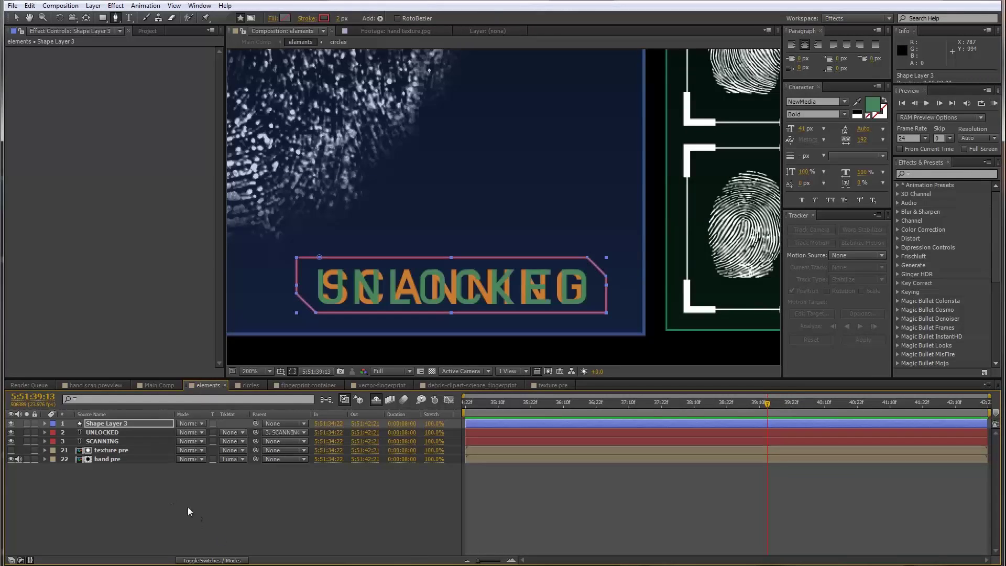
# Hide the UNLOCKED text layer, leaving only SCANNING inside the frame
pyautogui.click(11, 433)
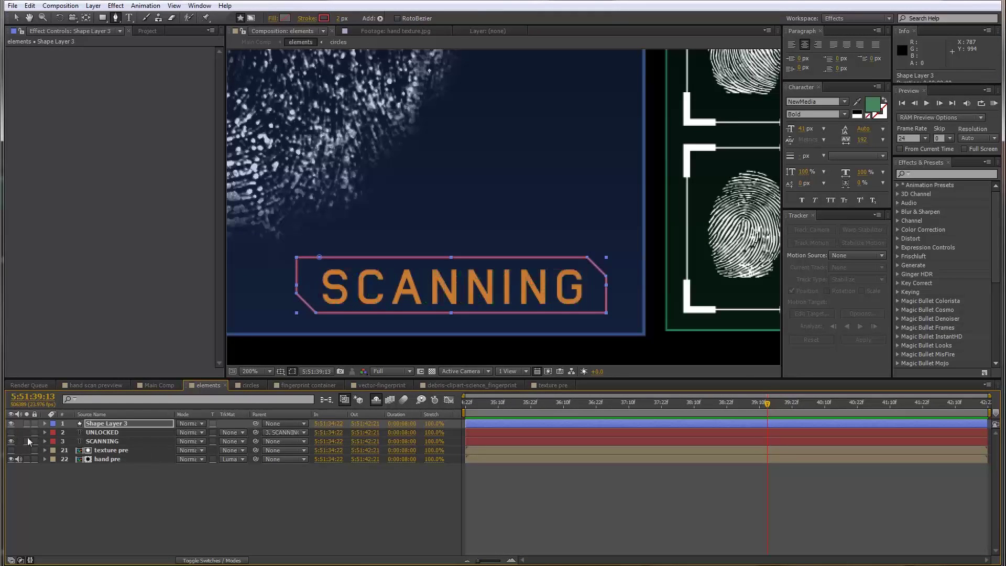
pyautogui.scroll(-4, 326, 278)
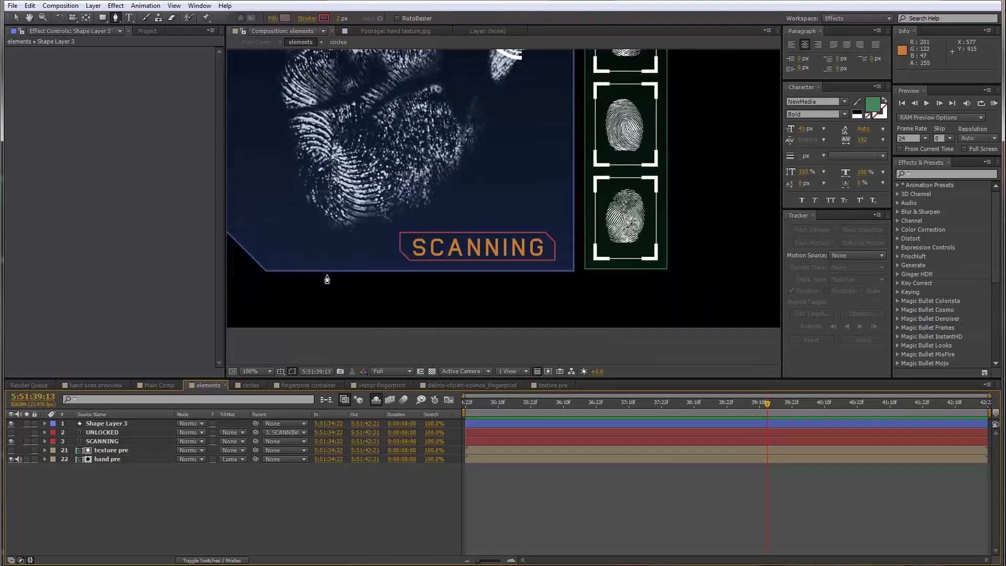
pyautogui.moveTo(327, 280); pyautogui.dragTo(314, 332)
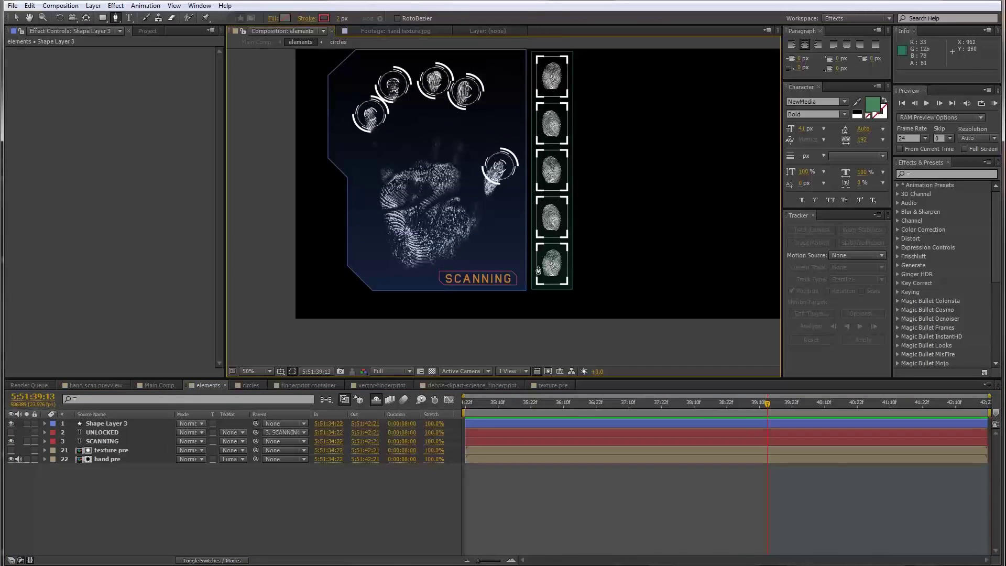
pyautogui.moveTo(511, 267); pyautogui.dragTo(489, 293)
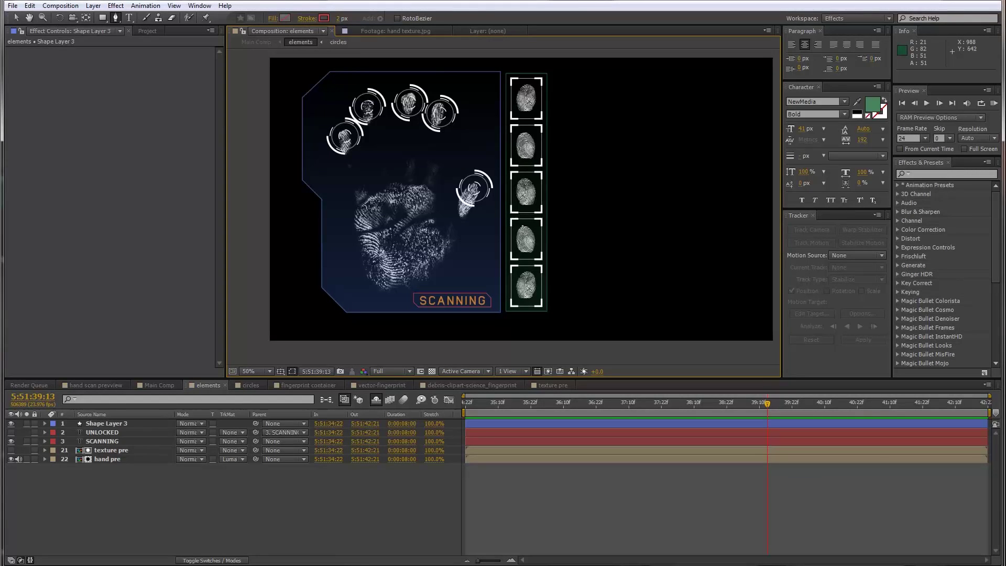
pyautogui.moveTo(561, 234); pyautogui.dragTo(530, 238)
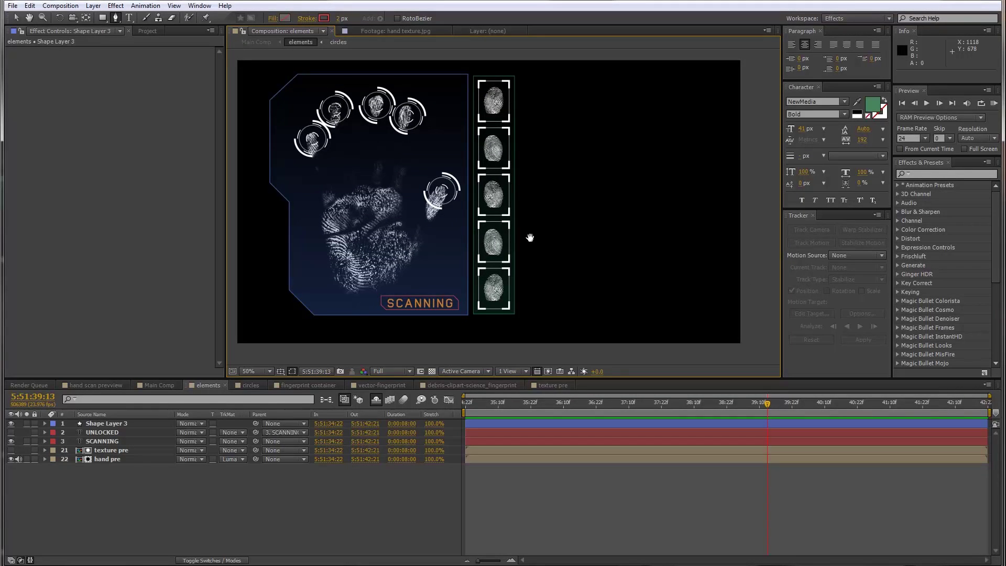